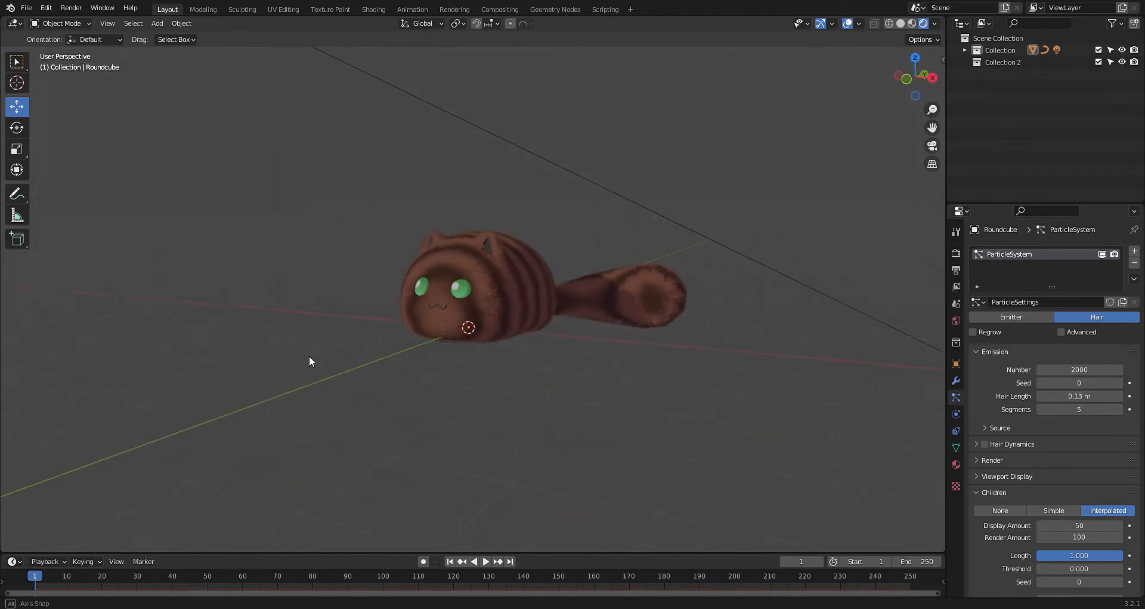
{"action": "scroll", "coordinate": [400, 318], "scroll_direction": "up", "scroll_amount": 5}
{"action": "scroll", "coordinate": [401, 323], "scroll_direction": "up", "scroll_amount": 2}
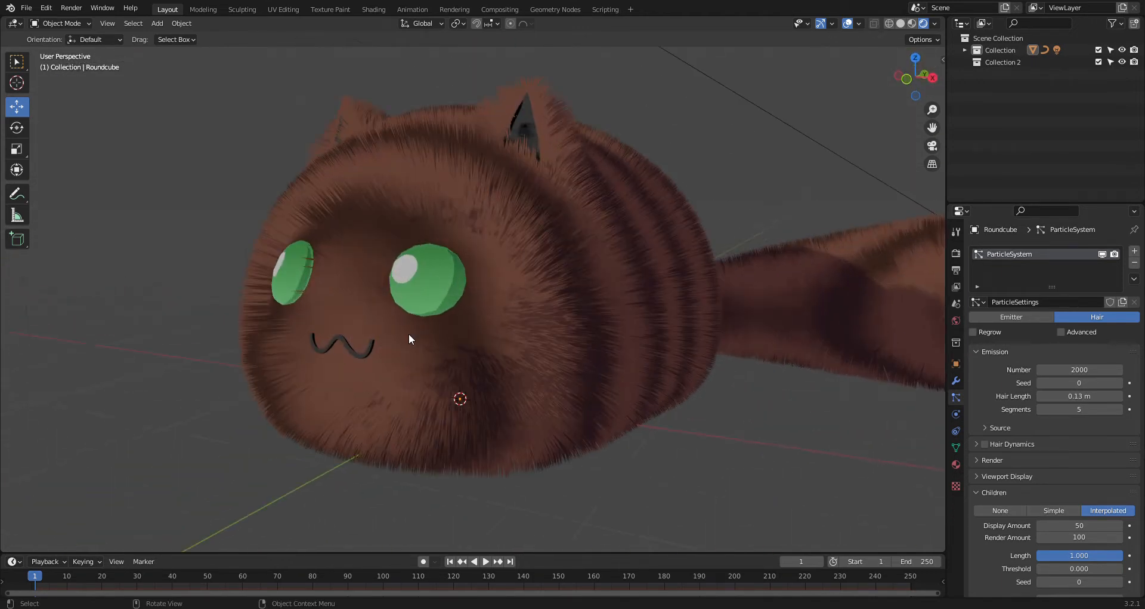
{"action": "middle_click_drag", "start_coordinate": [363, 479], "coordinate": [786, 475]}
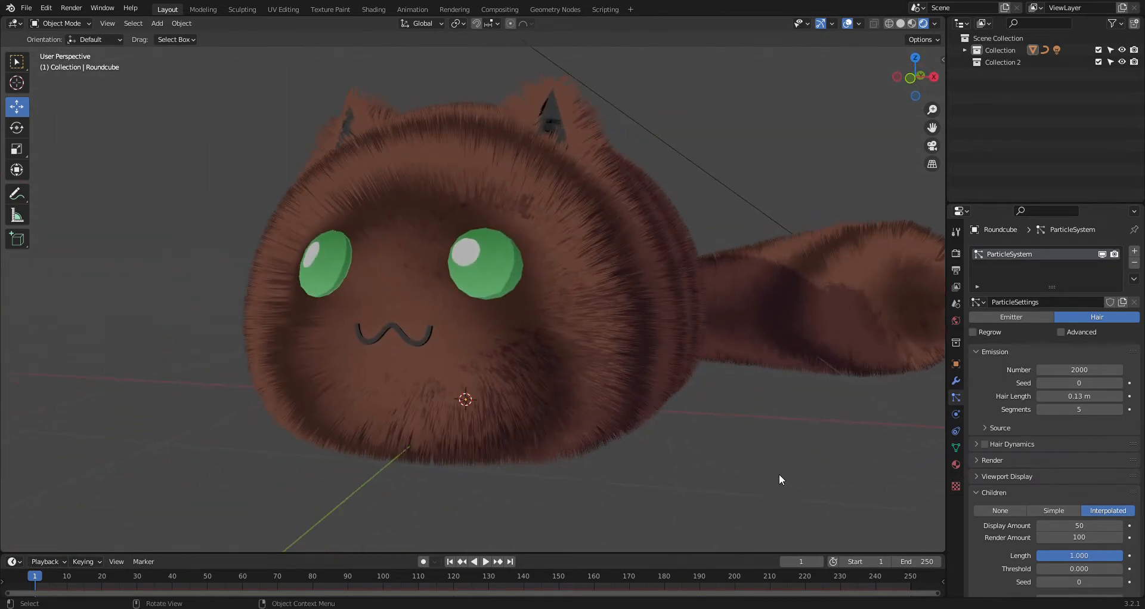
{"action": "scroll", "coordinate": [646, 353], "scroll_direction": "down", "scroll_amount": 4}
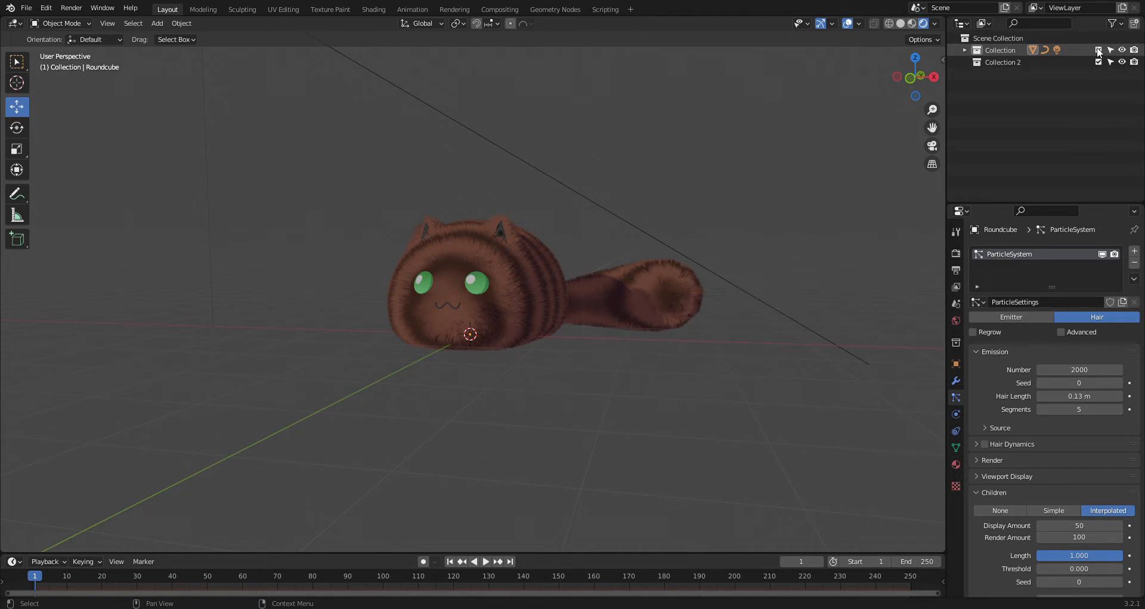
- Move the Sun to the scene root and switch from Collection, excluded from the view layer, to Collection 2 as the active collection
{"action": "left_click", "coordinate": [966, 50]}
{"action": "left_click_drag", "start_coordinate": [999, 86], "coordinate": [972, 38]}
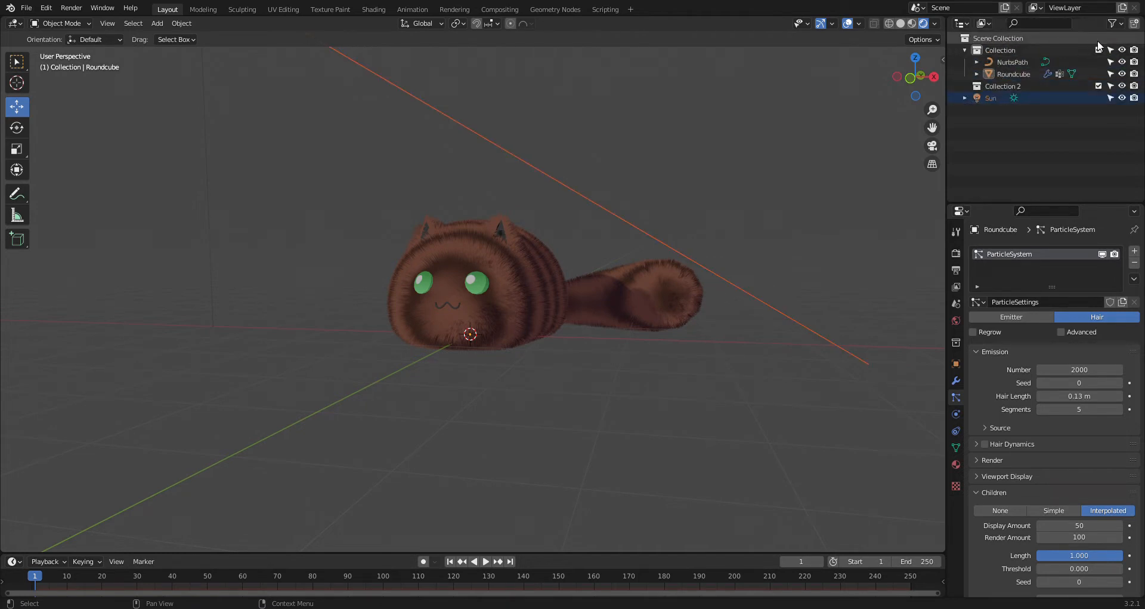
{"action": "left_click", "coordinate": [1099, 50]}
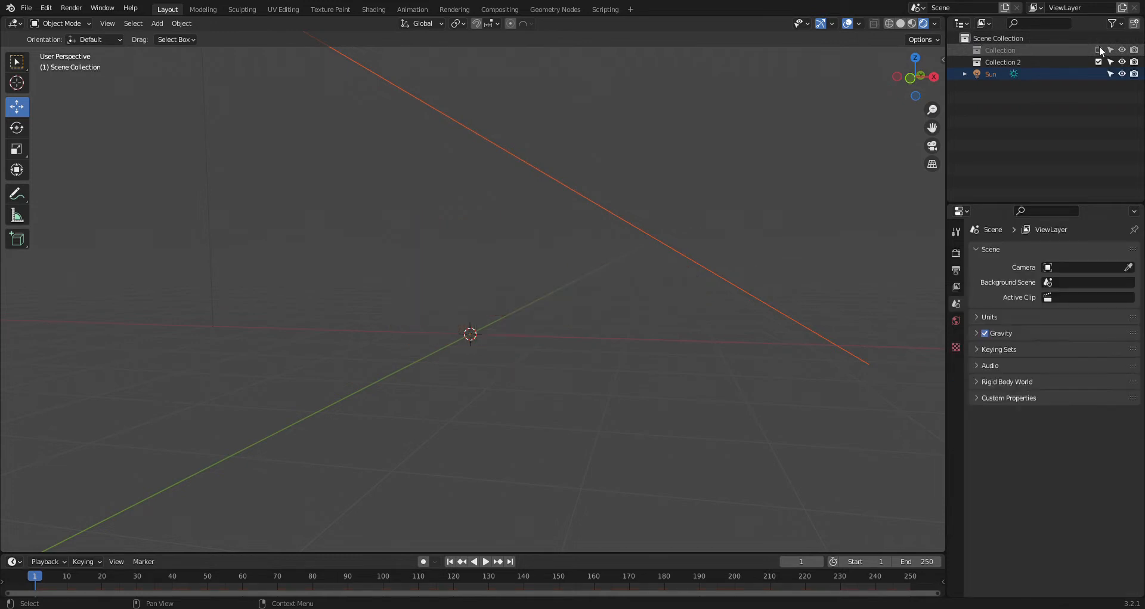
{"action": "left_click", "coordinate": [977, 63]}
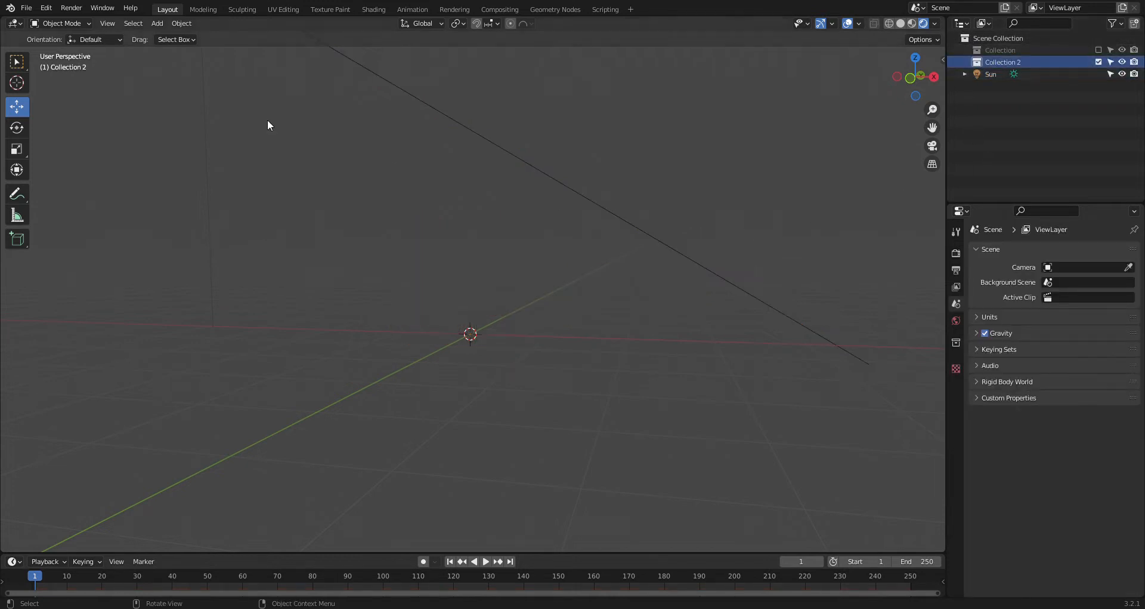
- Look through the types of objects that can be added and open the preferences
{"action": "left_click", "coordinate": [159, 23]}
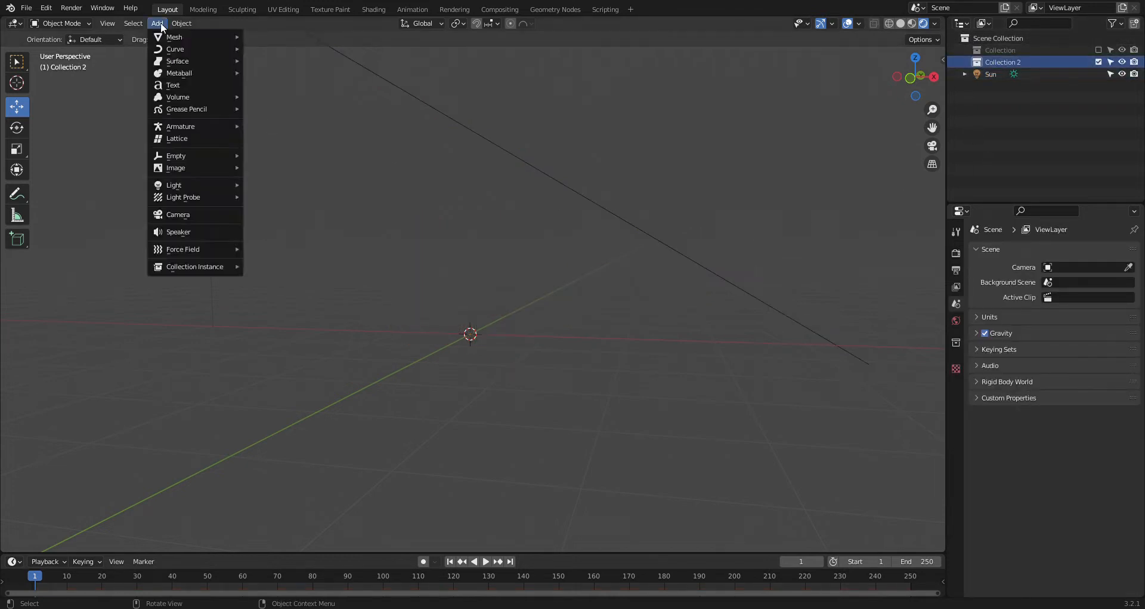
{"action": "mouse_move", "coordinate": [161, 33]}
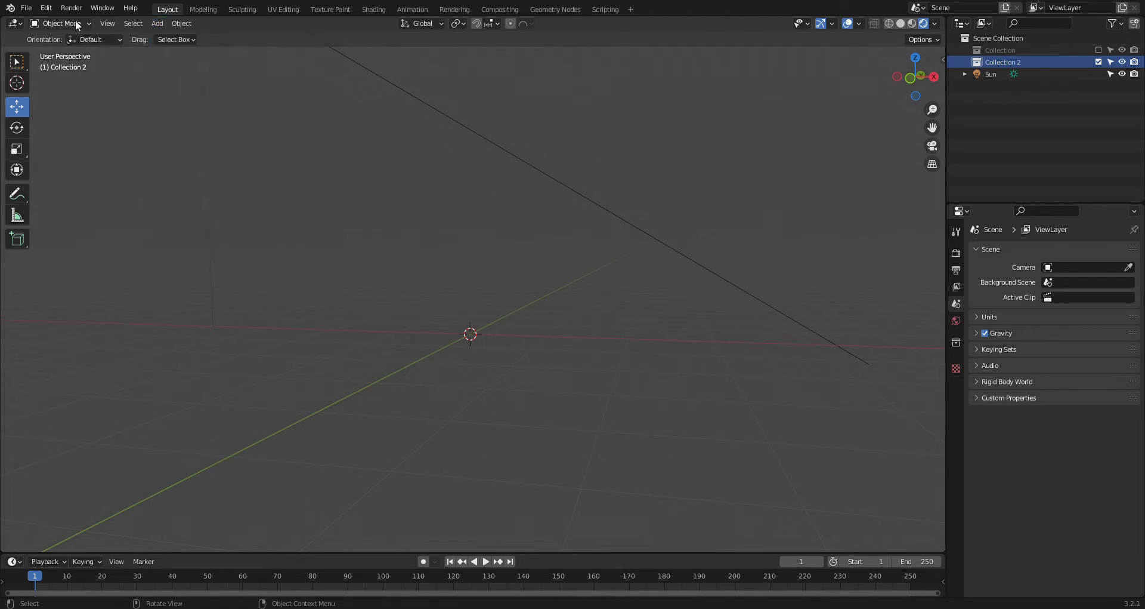
{"action": "left_click", "coordinate": [46, 8]}
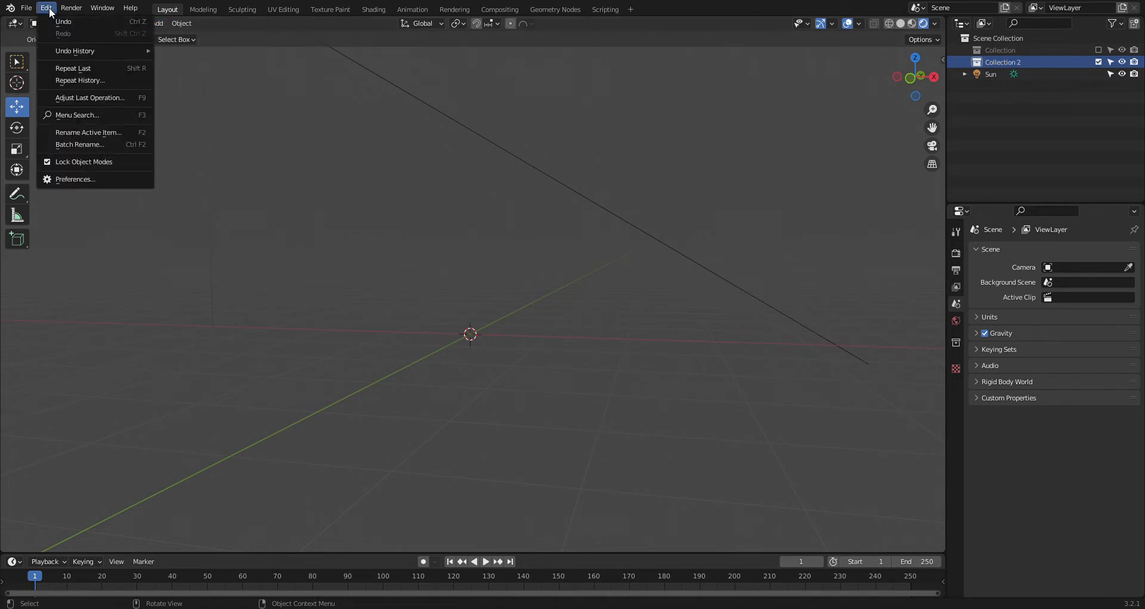
{"action": "left_click", "coordinate": [80, 179]}
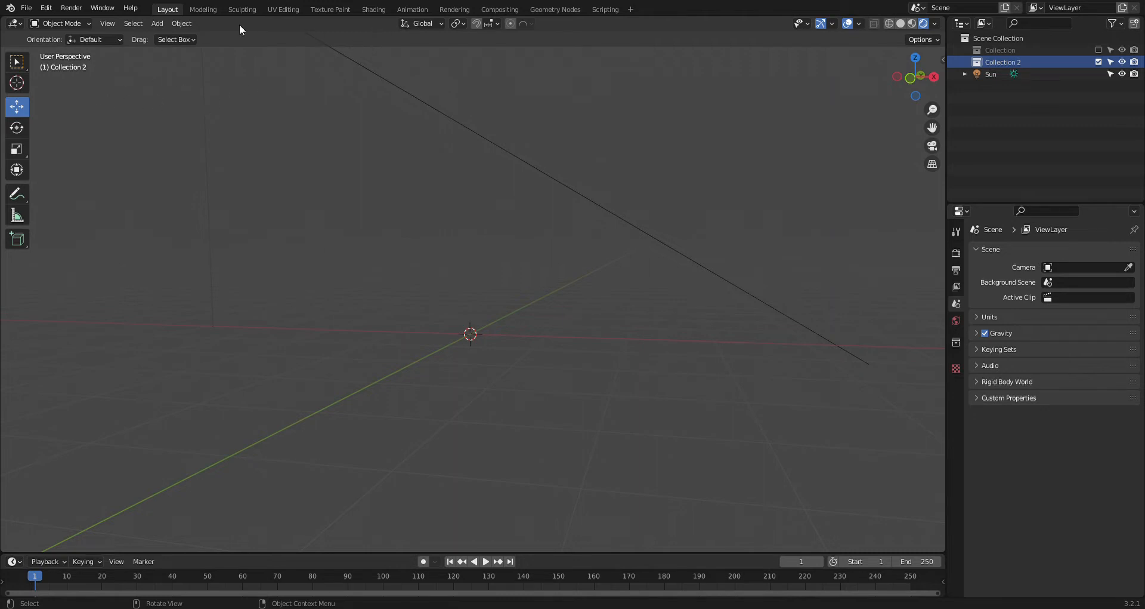
- Add a Round Cube mesh at the world origin in Collection 2
{"action": "left_click", "coordinate": [156, 24]}
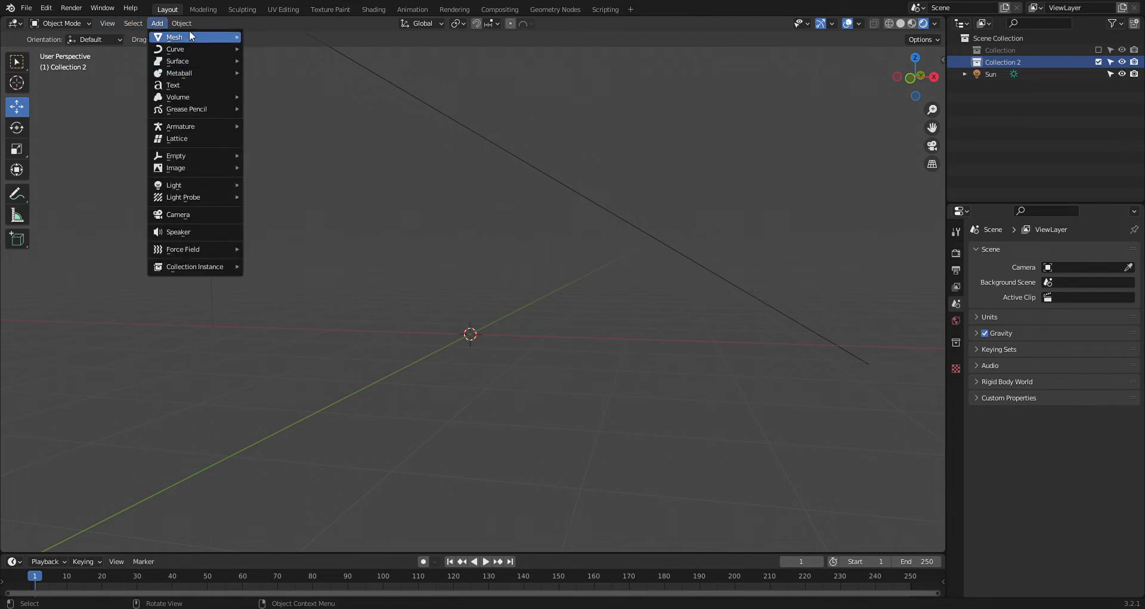
{"action": "mouse_move", "coordinate": [188, 36]}
{"action": "left_click", "coordinate": [277, 196]}
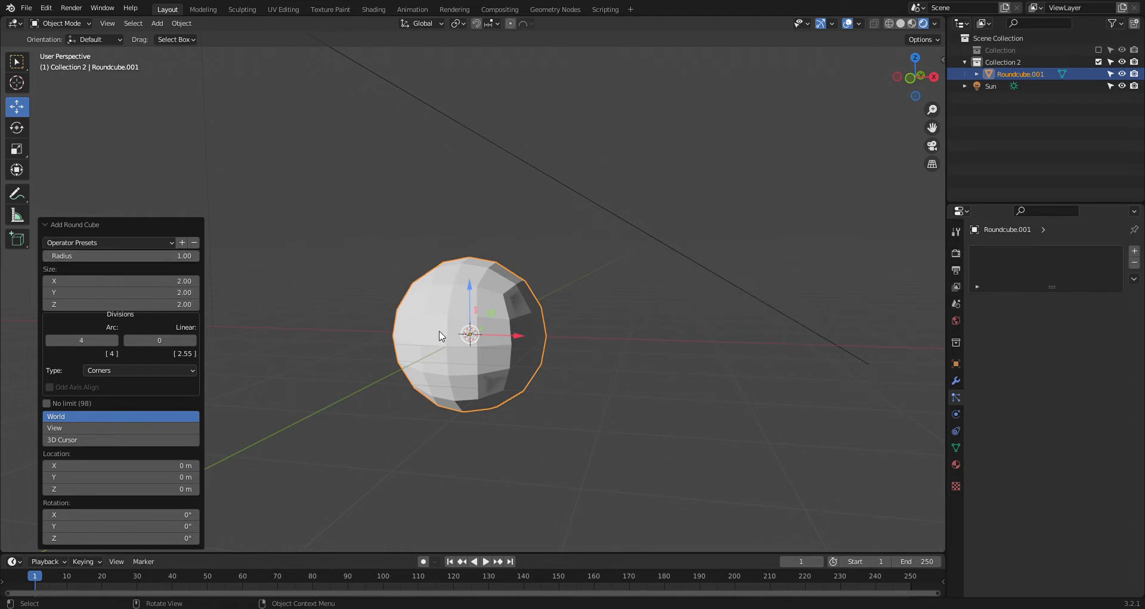
{"action": "mouse_move", "coordinate": [438, 332]}
{"action": "middle_mouse_down"}
{"action": "mouse_move", "coordinate": [480, 383]}
{"action": "mouse_move", "coordinate": [458, 372]}
{"action": "middle_mouse_up"}
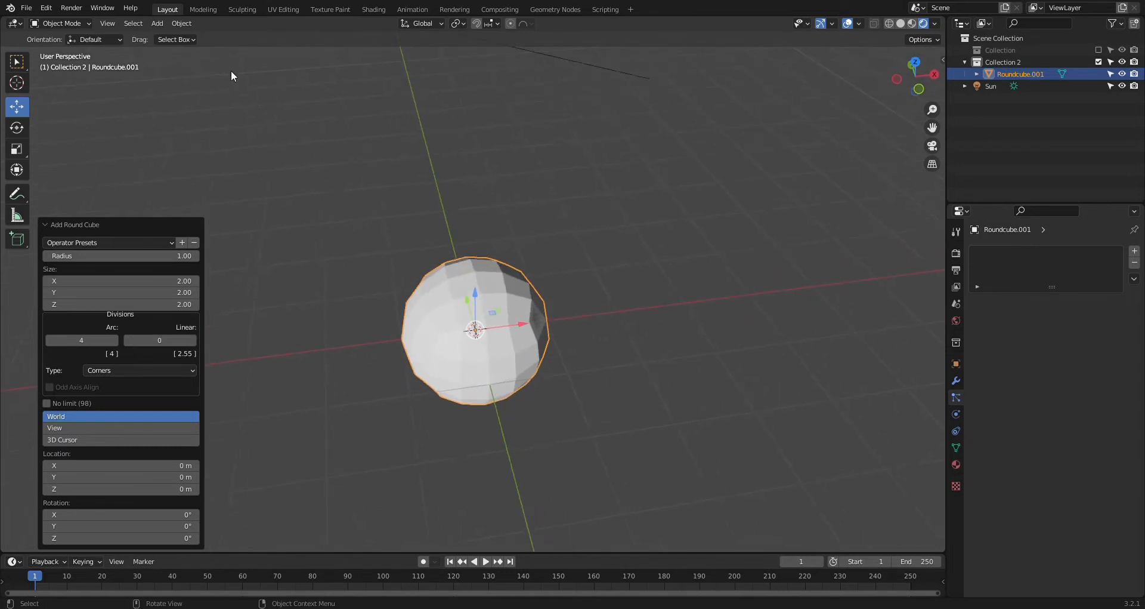
- Set up the round cube for modeling in front orthographic wireframe view with vertex selection
{"action": "left_click", "coordinate": [202, 9]}
{"action": "scroll", "coordinate": [506, 177], "scroll_direction": "down", "scroll_amount": 5}
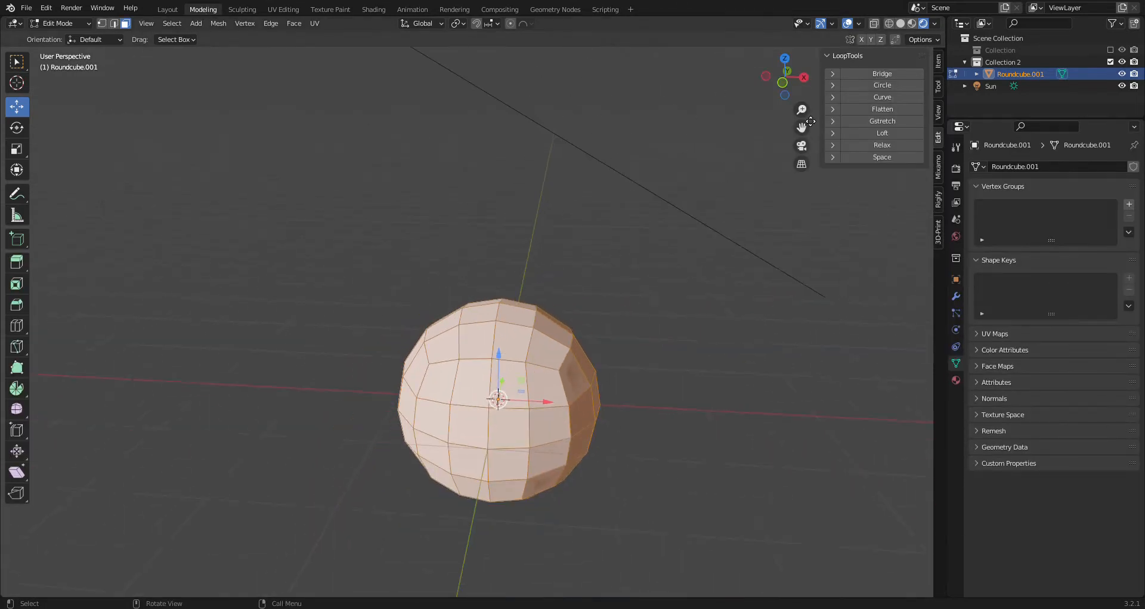
{"action": "left_click", "coordinate": [774, 86]}
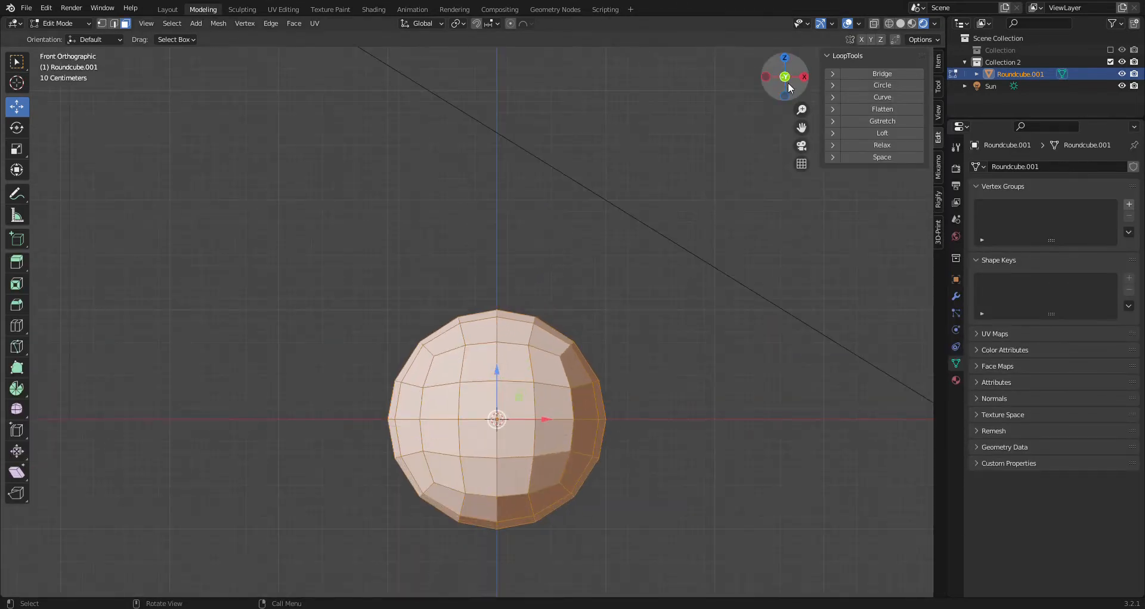
{"action": "left_click", "coordinate": [891, 25]}
{"action": "middle_click_drag", "start_coordinate": [747, 421], "coordinate": [700, 309], "text": "shift"}
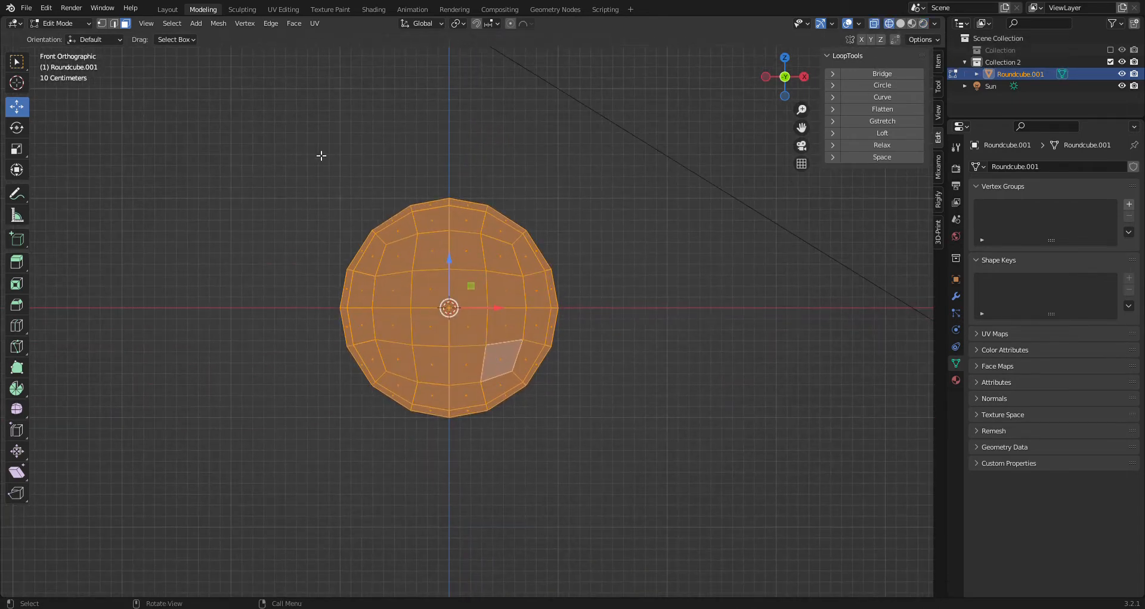
{"action": "left_click", "coordinate": [104, 24]}
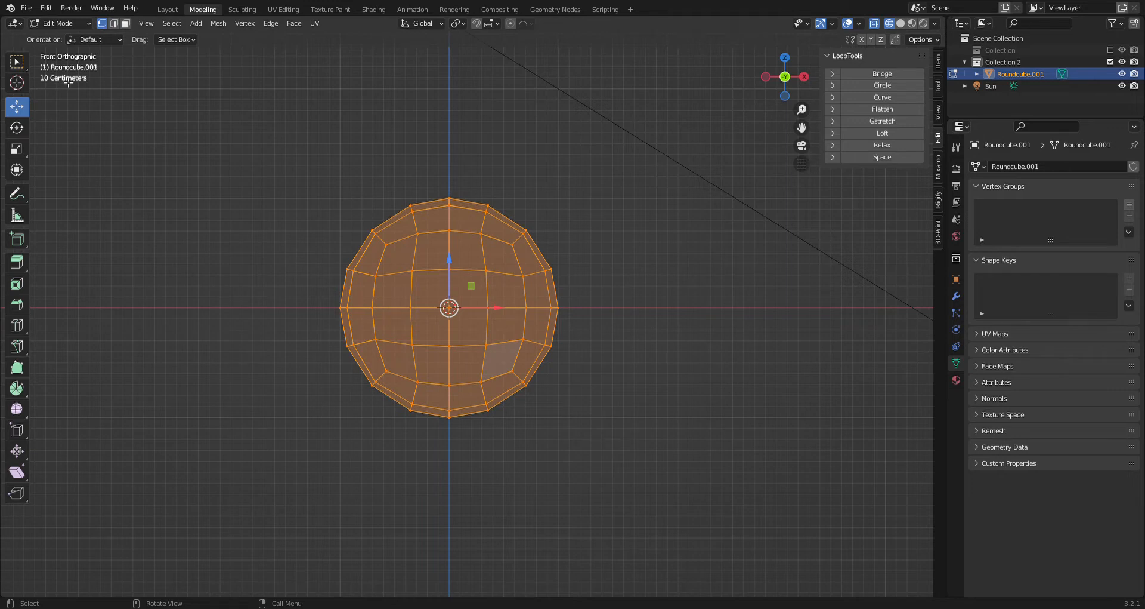
- Flatten the round cube's vertices below its midline by scaling them to 0 along Z
{"action": "left_click_drag", "start_coordinate": [321, 311], "coordinate": [574, 481]}
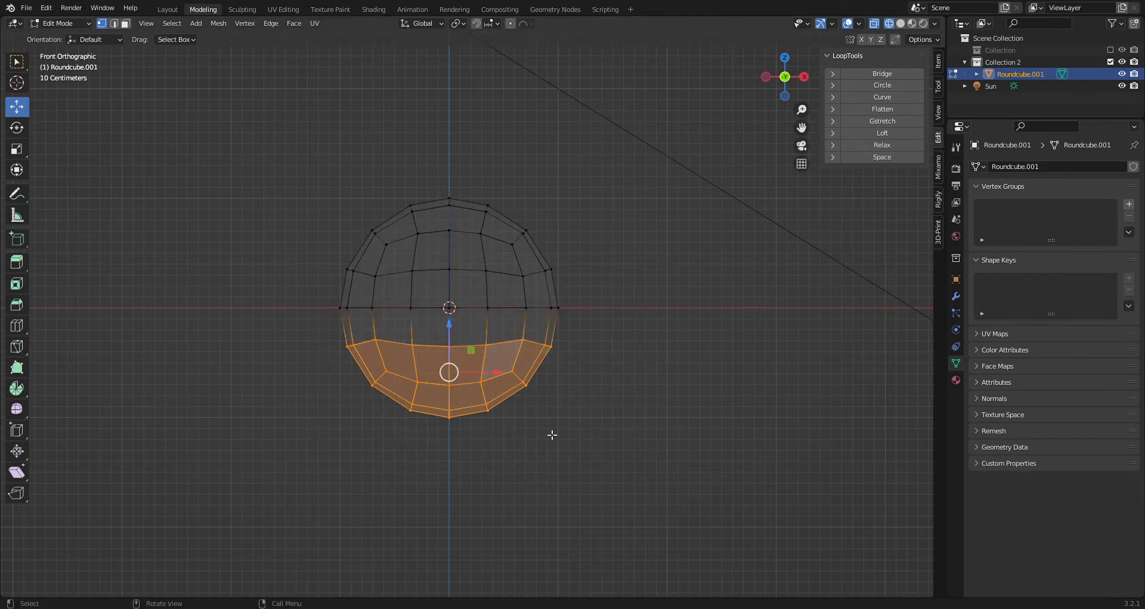
{"action": "key", "text": "s"}
{"action": "key", "text": "z"}
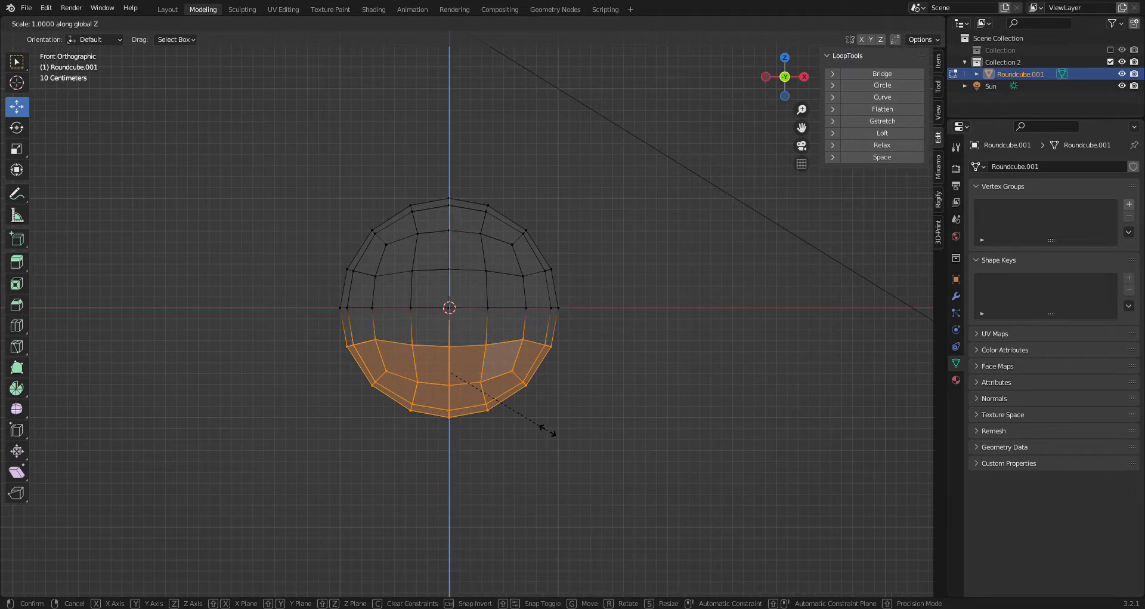
{"action": "key", "text": "0"}
{"action": "key", "text": "Return"}
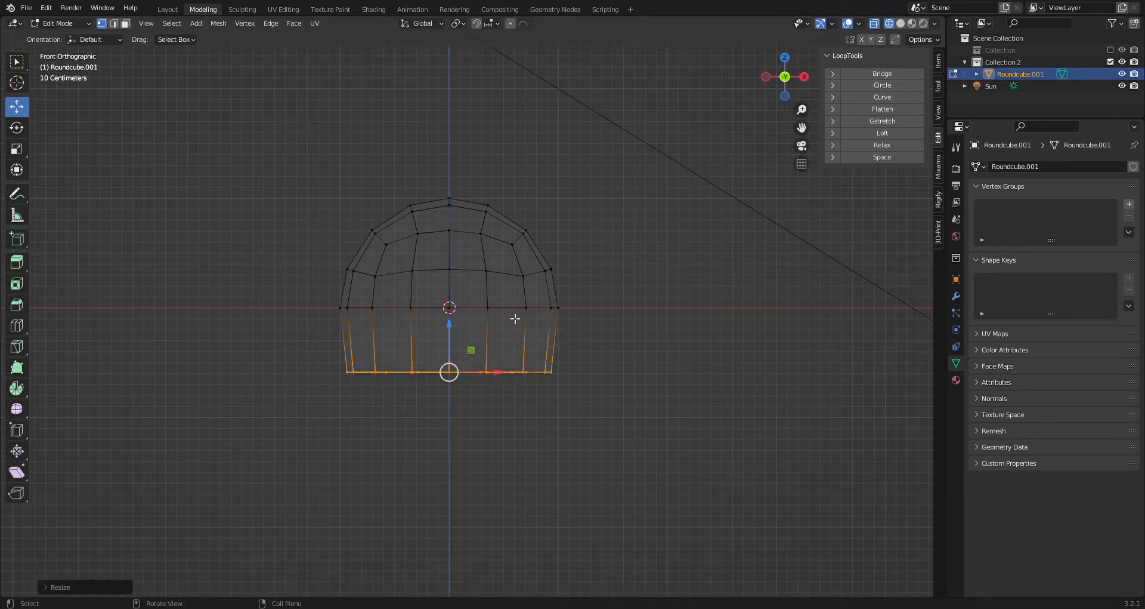
- Move the whole mesh up about 0.33 m, and raise the flattened base a further 0.33 m or so along Z
{"action": "key", "text": "a"}
{"action": "left_click_drag", "start_coordinate": [450, 277], "coordinate": [450, 240]}
{"action": "left_click", "coordinate": [447, 336], "text": "alt"}
{"action": "key", "text": "g"}
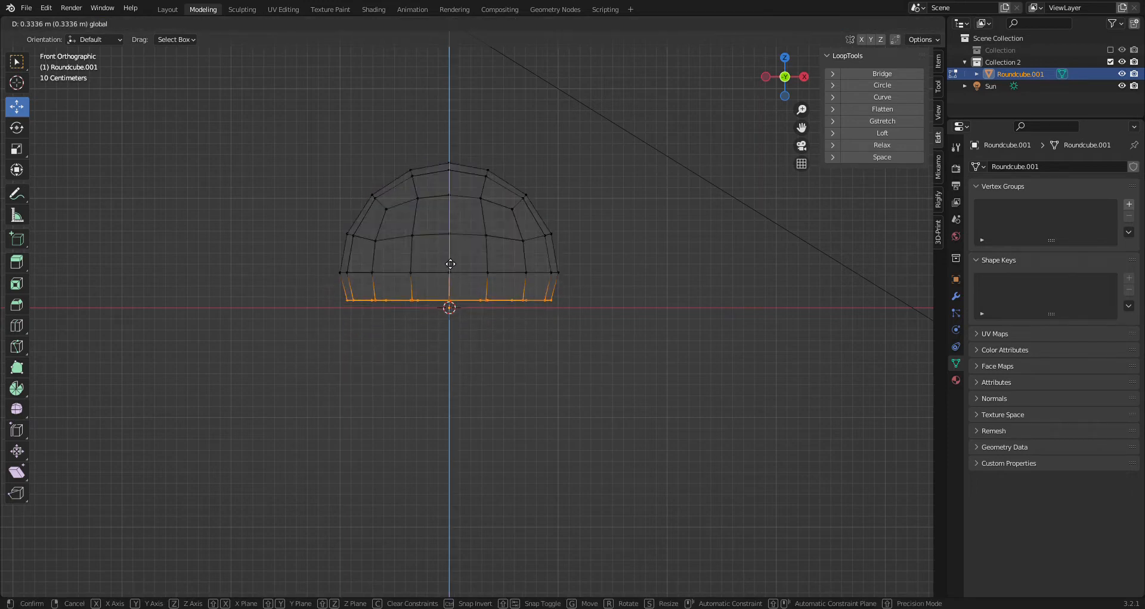
{"action": "left_click", "coordinate": [451, 262]}
- Lower the inner vertices of the flat underside, without its outer ring, along Z to the ground line
{"action": "scroll", "coordinate": [457, 377], "scroll_direction": "up", "scroll_amount": 1}
{"action": "middle_click_drag", "start_coordinate": [456, 377], "coordinate": [379, 279]}
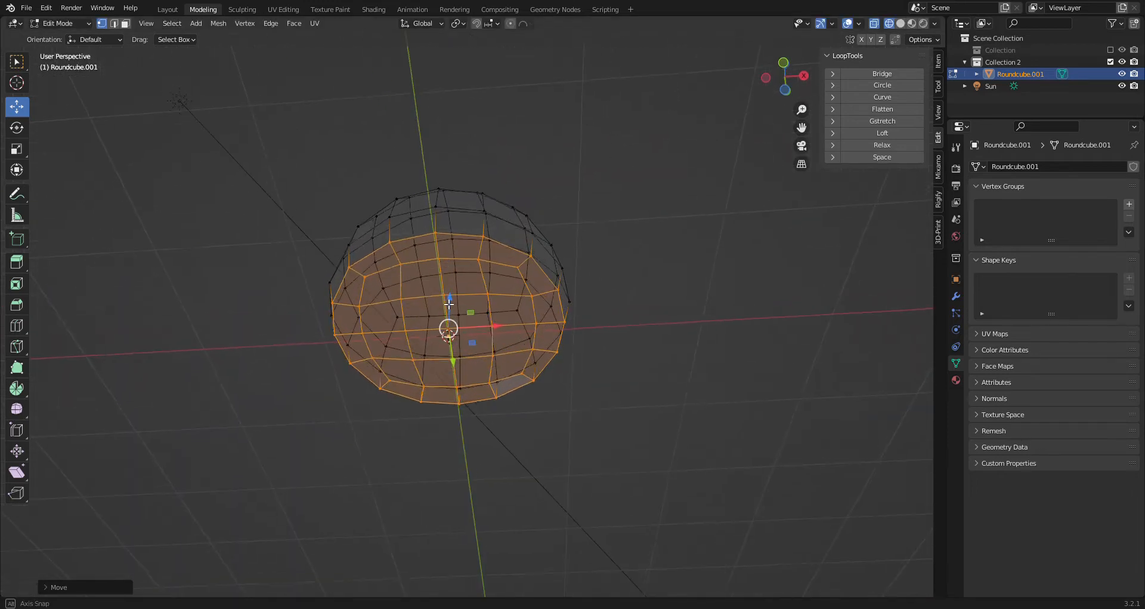
{"action": "left_click", "coordinate": [375, 280], "text": "alt"}
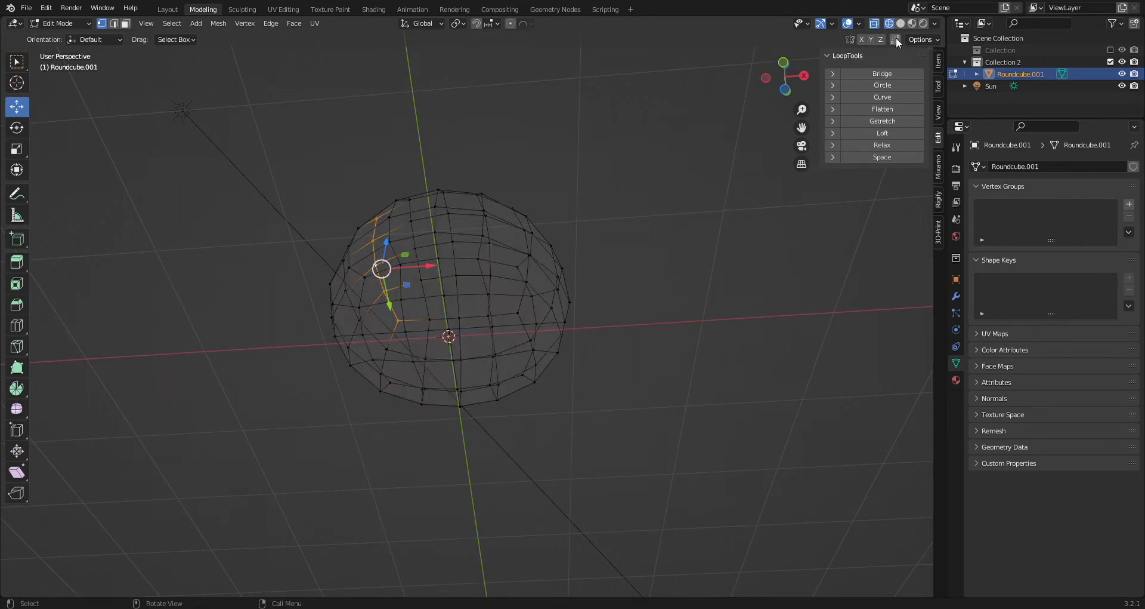
{"action": "key", "text": "alt+z"}
{"action": "left_click", "coordinate": [500, 264], "text": "alt"}
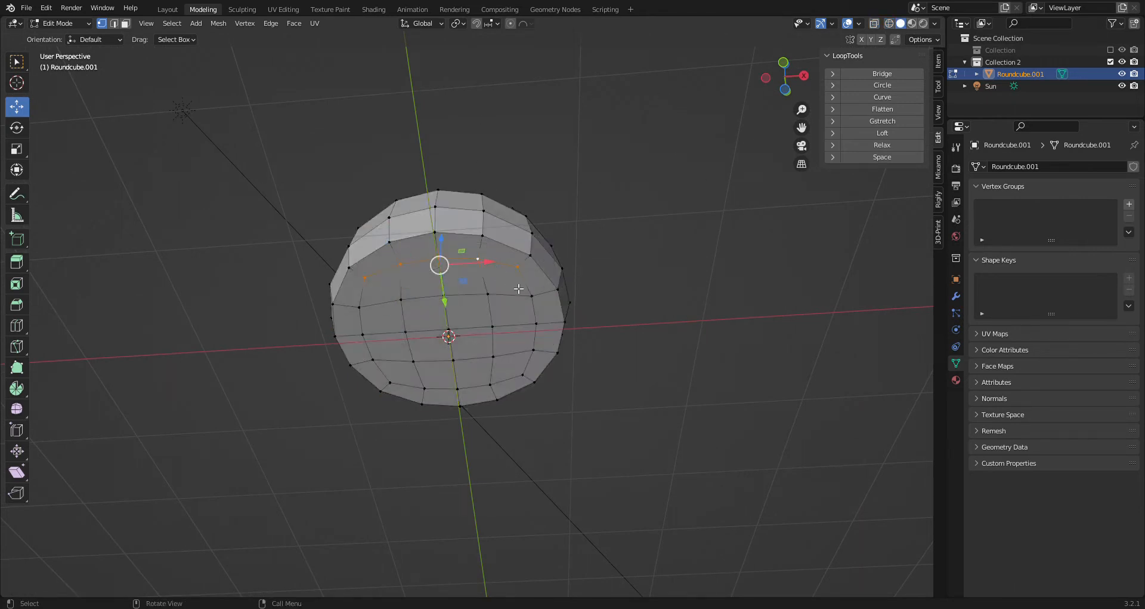
{"action": "left_click", "coordinate": [525, 282], "text": "alt"}
{"action": "left_click", "coordinate": [458, 386], "text": "alt+shift"}
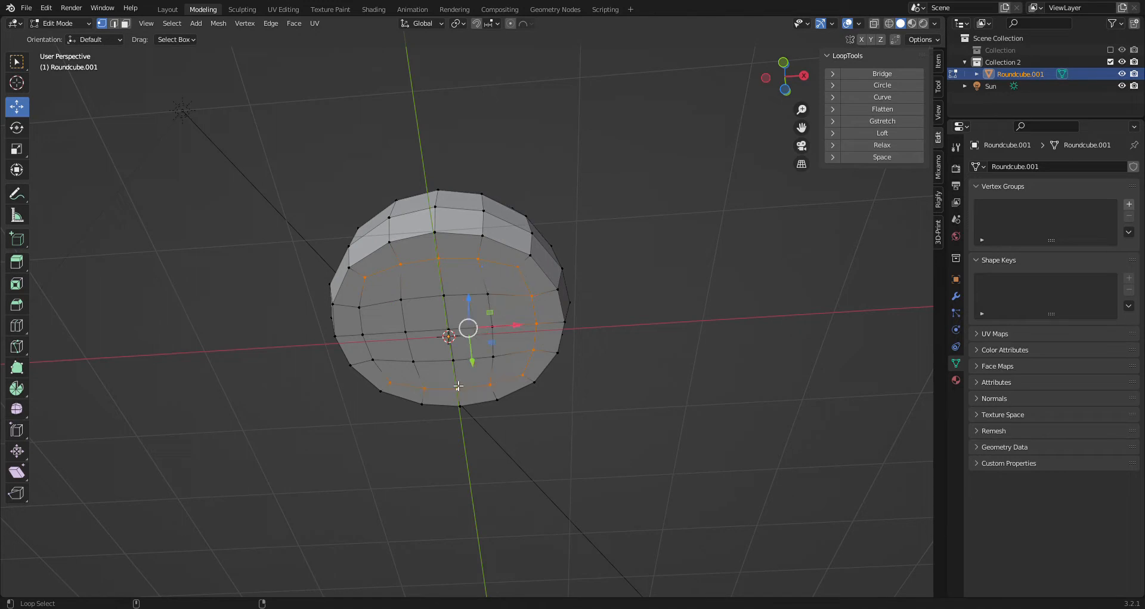
{"action": "left_click", "coordinate": [365, 320], "text": "alt+shift"}
{"action": "left_click_drag", "start_coordinate": [390, 283], "coordinate": [511, 371], "text": "shift"}
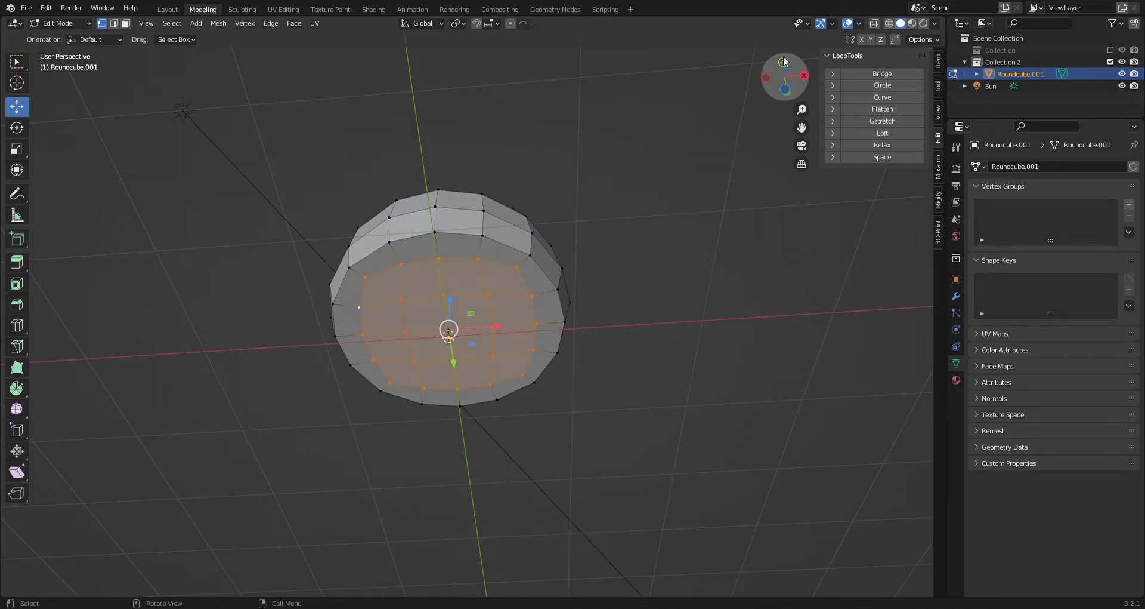
{"action": "left_click", "coordinate": [784, 62]}
{"action": "left_click_drag", "start_coordinate": [437, 245], "coordinate": [431, 266]}
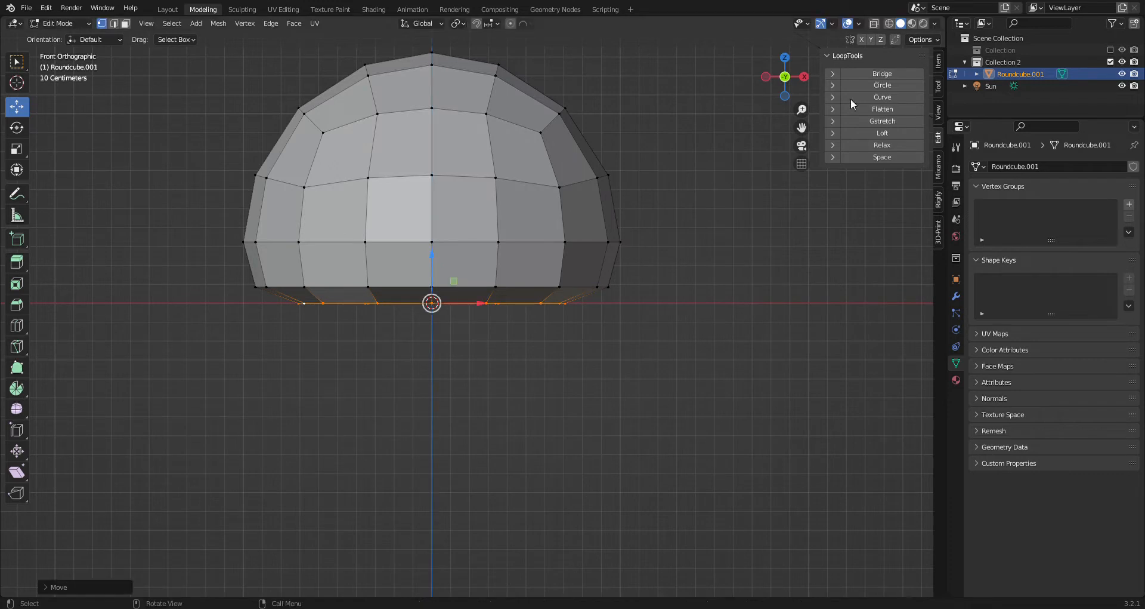
- Raise all vertices above the lowered base slightly along Z
{"action": "left_click", "coordinate": [889, 23]}
{"action": "left_click_drag", "start_coordinate": [207, 44], "coordinate": [677, 300]}
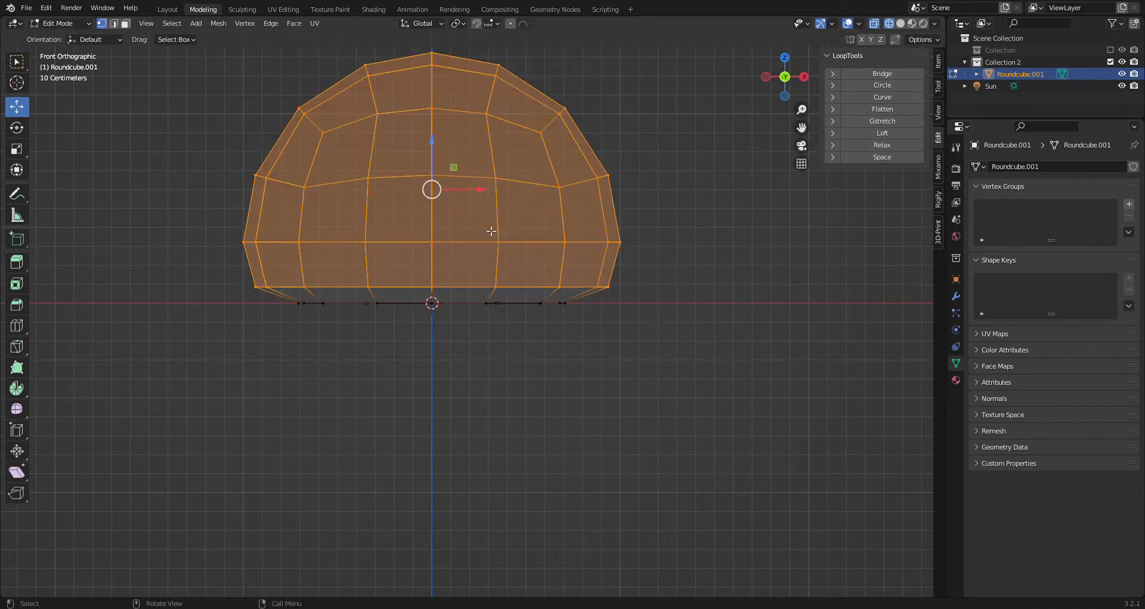
{"action": "left_click_drag", "start_coordinate": [433, 143], "coordinate": [433, 136]}
{"action": "left_click", "coordinate": [901, 24]}
{"action": "mouse_move", "coordinate": [779, 90]}
{"action": "left_mouse_down"}
{"action": "mouse_move", "coordinate": [677, 261]}
{"action": "mouse_move", "coordinate": [701, 251]}
{"action": "mouse_move", "coordinate": [788, 100]}
{"action": "left_mouse_up"}
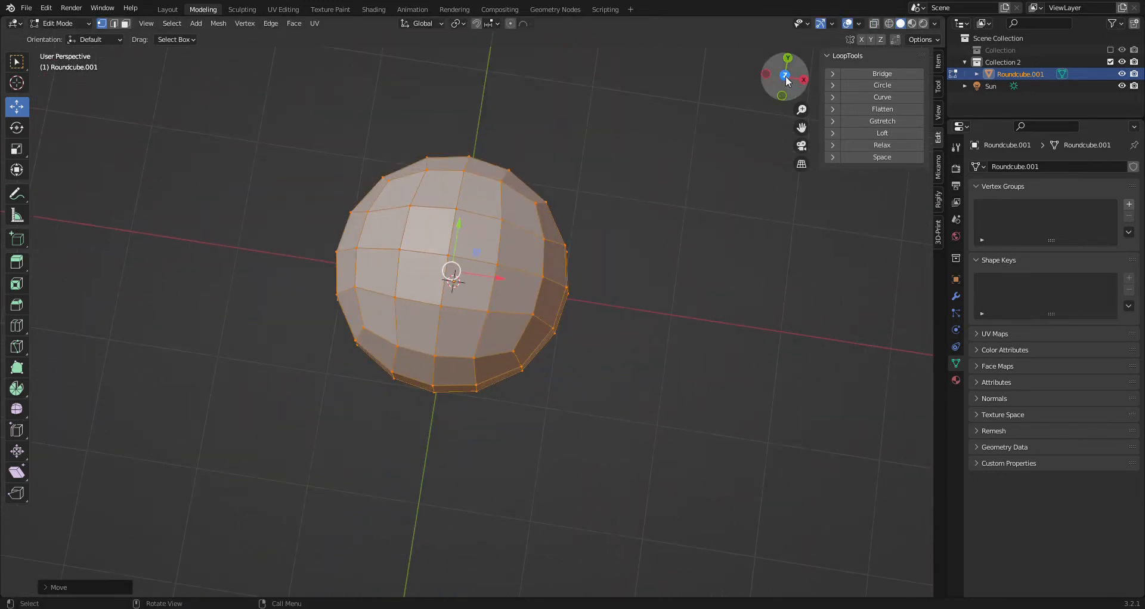
- Extrude the positive-Y half of the mesh in top view and pull it about 0.3 m along Y
{"action": "left_click", "coordinate": [785, 76]}
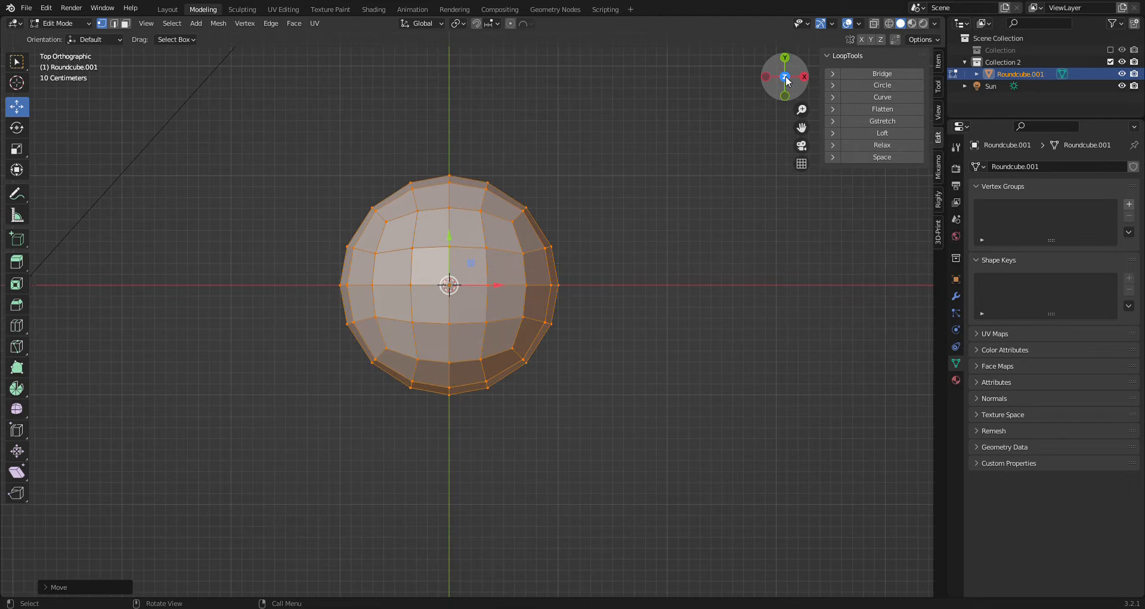
{"action": "left_click", "coordinate": [889, 24]}
{"action": "left_click_drag", "start_coordinate": [112, 117], "coordinate": [739, 296]}
{"action": "key", "text": "e"}
{"action": "right_click", "coordinate": [478, 215]}
{"action": "key", "text": "g"}
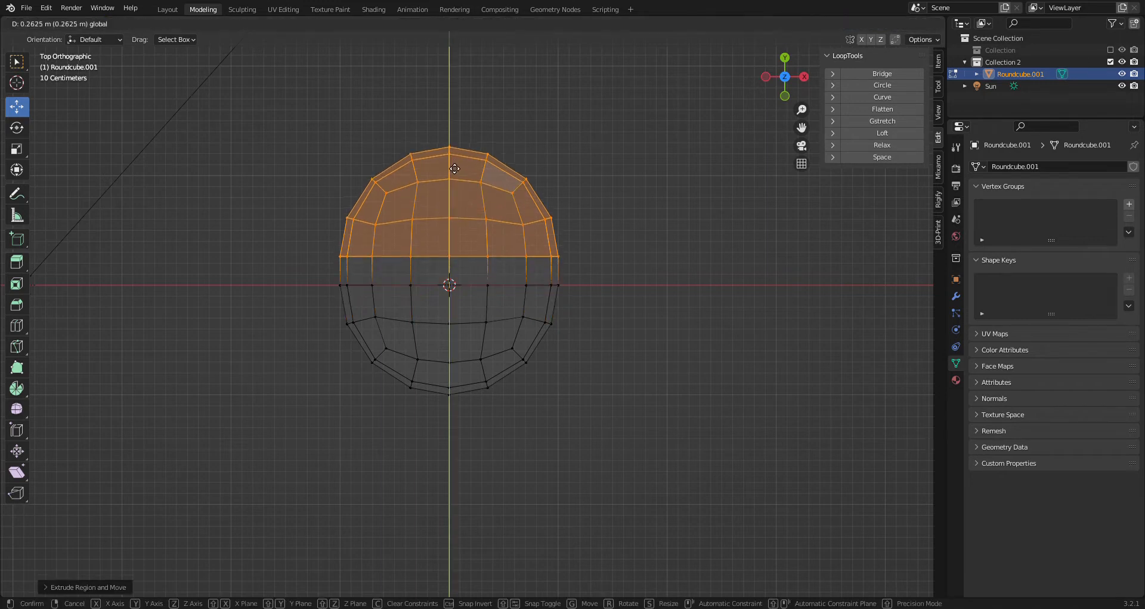
{"action": "left_click", "coordinate": [454, 161]}
- Shift the extruded half farther along positive X and Y and rotate it clockwise to bend the body
{"action": "middle_click_drag", "start_coordinate": [512, 190], "coordinate": [509, 304], "text": "shift"}
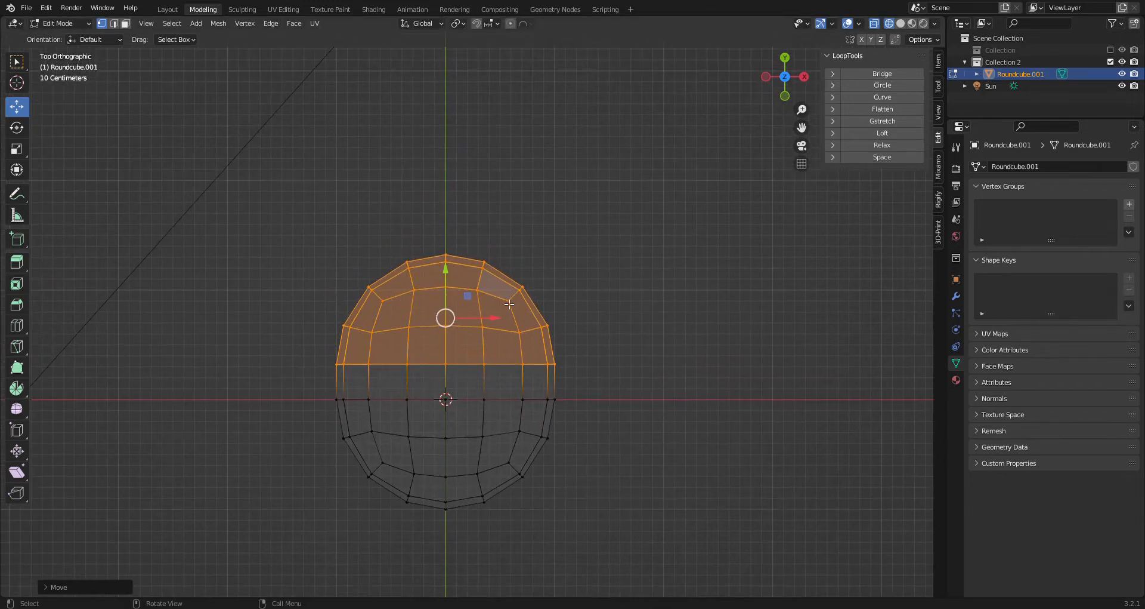
{"action": "key", "text": "r"}
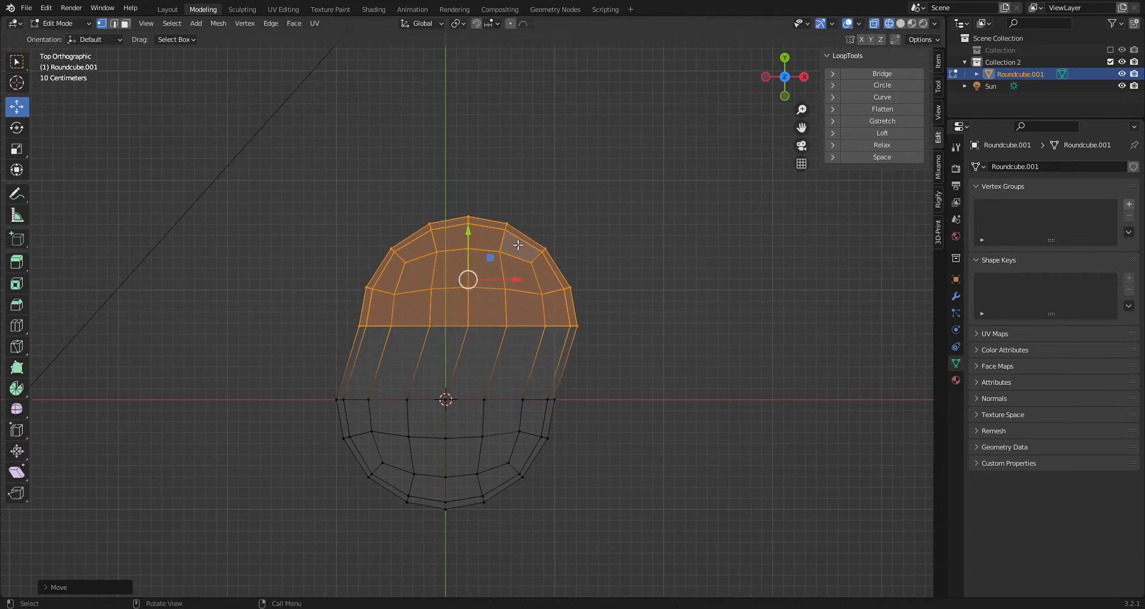
{"action": "left_click", "coordinate": [571, 256]}
{"action": "mouse_move", "coordinate": [492, 258]}
{"action": "left_mouse_down"}
{"action": "mouse_move", "coordinate": [514, 253]}
{"action": "mouse_move", "coordinate": [510, 269]}
{"action": "left_mouse_up"}
{"action": "key", "text": "r"}
{"action": "left_click", "coordinate": [700, 271]}
- Add a loop cut across the middle of the stretched section between the two body halves
{"action": "left_click", "coordinate": [16, 325]}
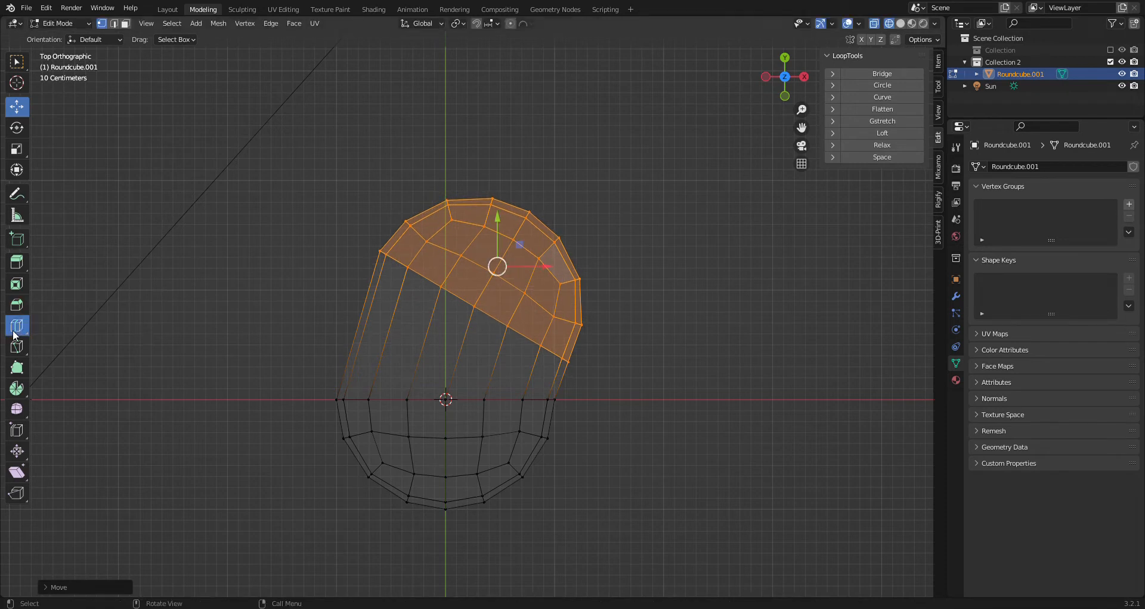
{"action": "left_click", "coordinate": [401, 358]}
{"action": "left_click", "coordinate": [17, 107]}
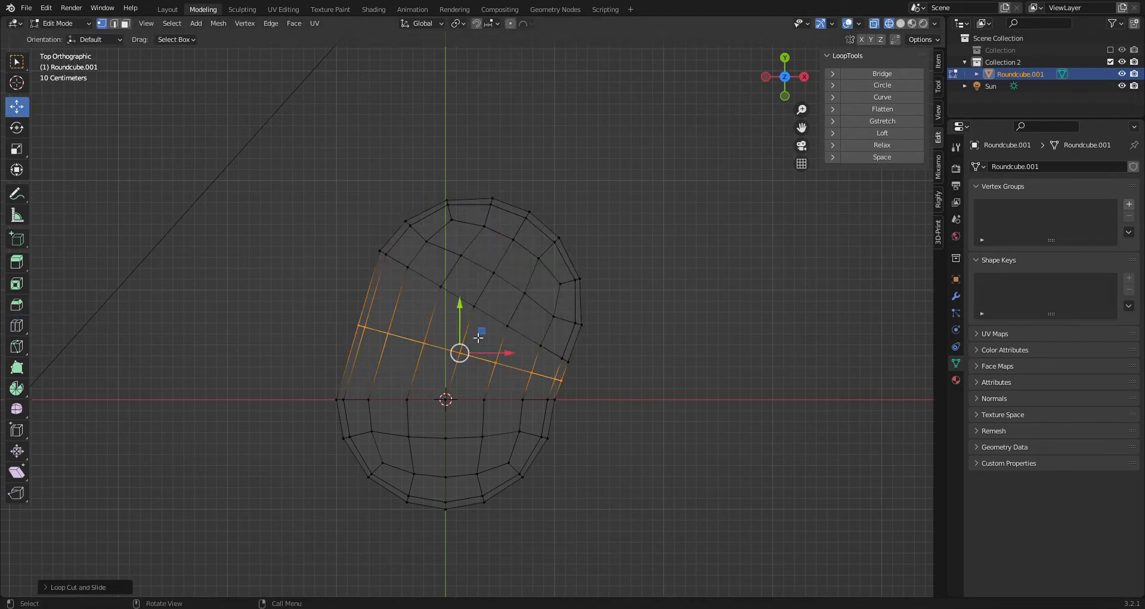
- Reposition the middle edge loop, shifting its negative-X side outward and nudging its inner vertex to smooth the bend
{"action": "left_click_drag", "start_coordinate": [482, 330], "coordinate": [481, 335]}
{"action": "left_click_drag", "start_coordinate": [314, 307], "coordinate": [467, 372]}
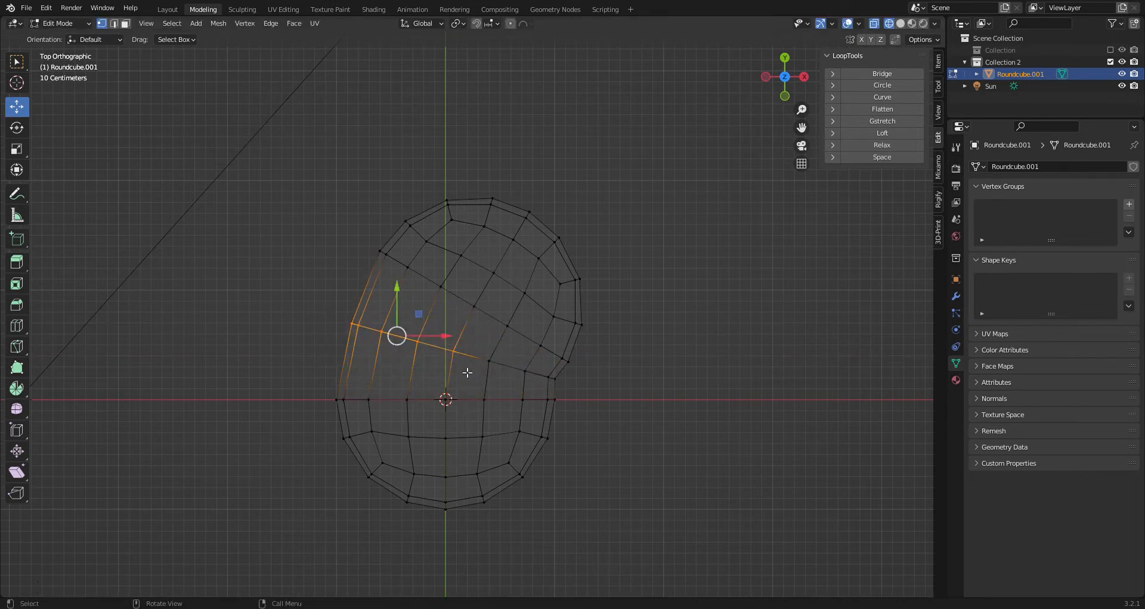
{"action": "left_click_drag", "start_coordinate": [416, 343], "coordinate": [409, 341]}
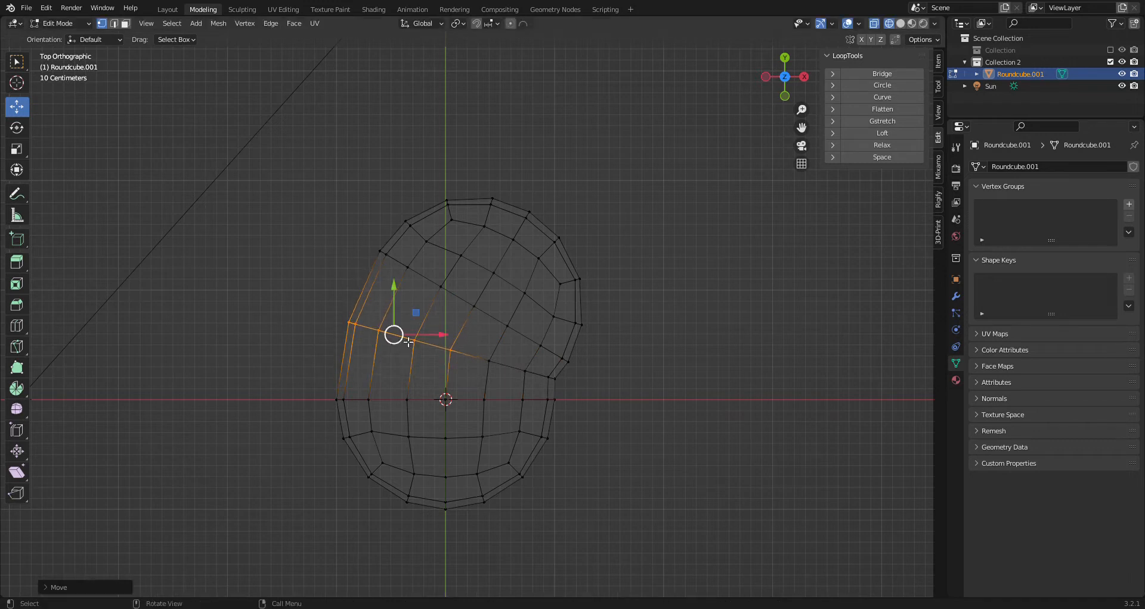
{"action": "left_click", "coordinate": [484, 361]}
{"action": "left_click_drag", "start_coordinate": [484, 361], "coordinate": [483, 362]}
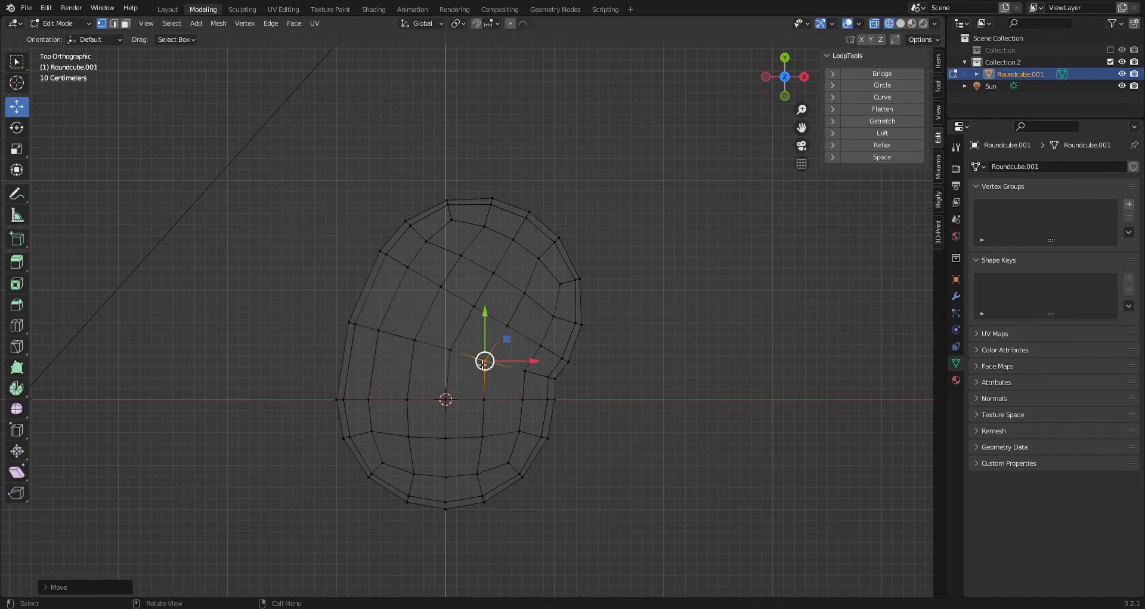
- Move the whole positive-Y end slightly along Y, and shift the middle edge loop about 0.01 m along X and 0.04 m along Y
{"action": "left_click_drag", "start_coordinate": [351, 111], "coordinate": [597, 293]}
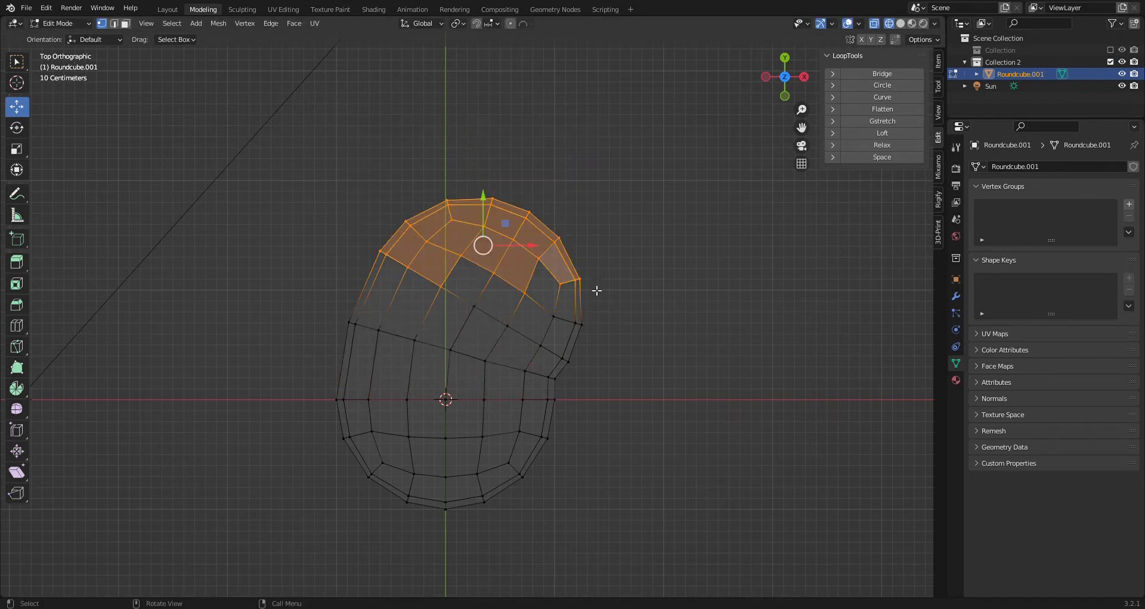
{"action": "left_click_drag", "start_coordinate": [600, 373], "coordinate": [528, 275], "text": "shift"}
{"action": "left_click_drag", "start_coordinate": [543, 353], "coordinate": [450, 266], "text": "shift"}
{"action": "key", "text": "g"}
{"action": "left_click", "coordinate": [511, 265]}
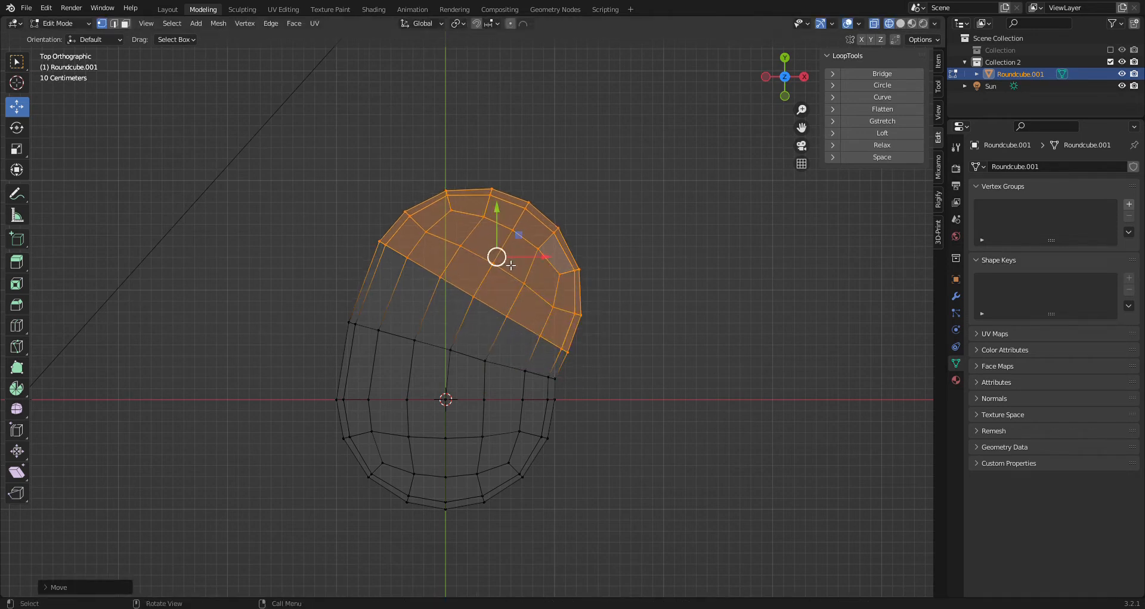
{"action": "left_click", "coordinate": [480, 364], "text": "alt"}
{"action": "key", "text": "g"}
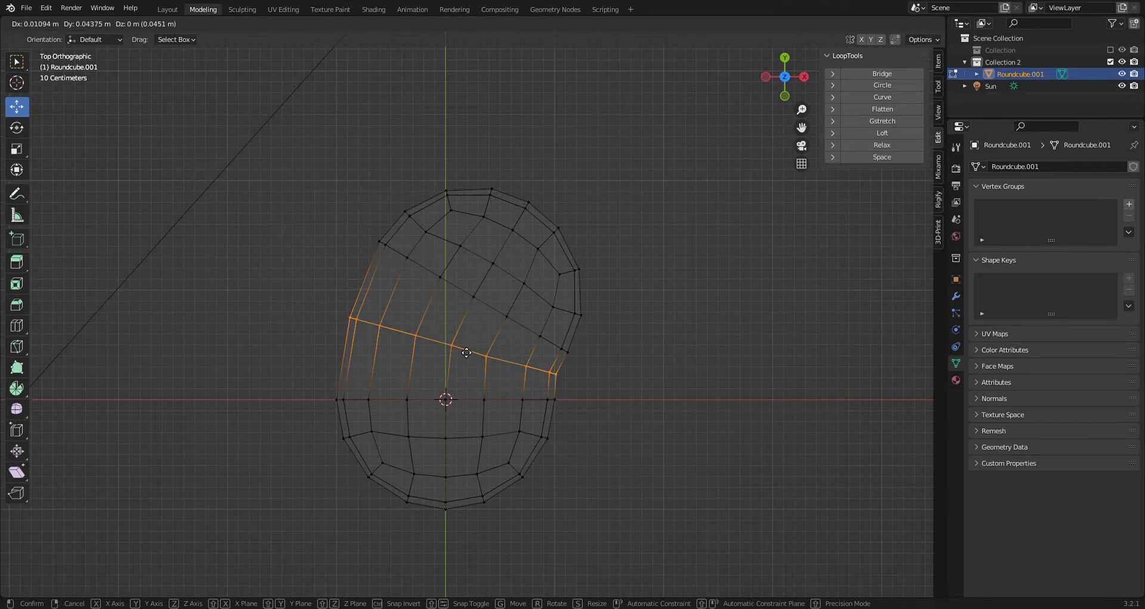
{"action": "left_click", "coordinate": [466, 352]}
- Bevel the middle edge loop into two loops with one segment, and rotate the positive-Y loop slightly clockwise
{"action": "left_click", "coordinate": [17, 305]}
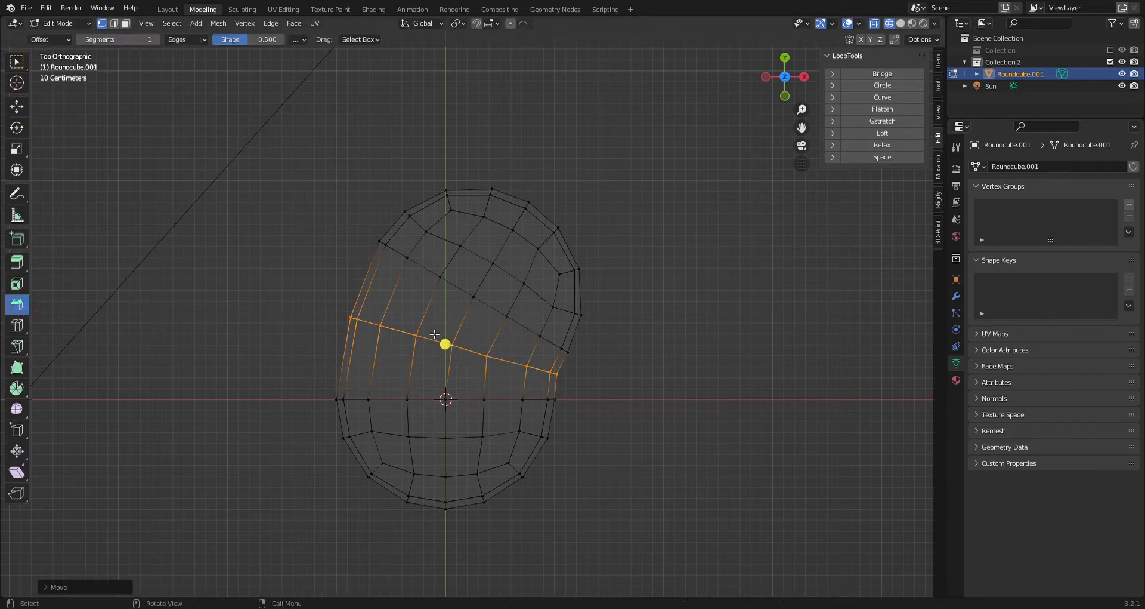
{"action": "left_click_drag", "start_coordinate": [449, 355], "coordinate": [446, 367]}
{"action": "left_click", "coordinate": [434, 326], "text": "alt"}
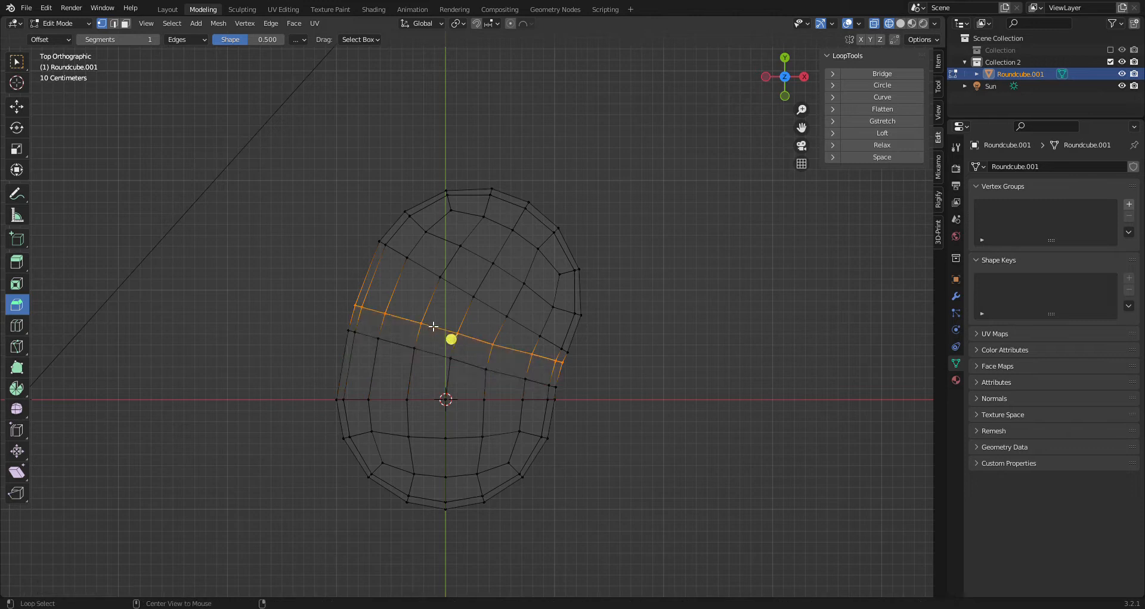
{"action": "key", "text": "r"}
{"action": "left_click", "coordinate": [773, 285]}
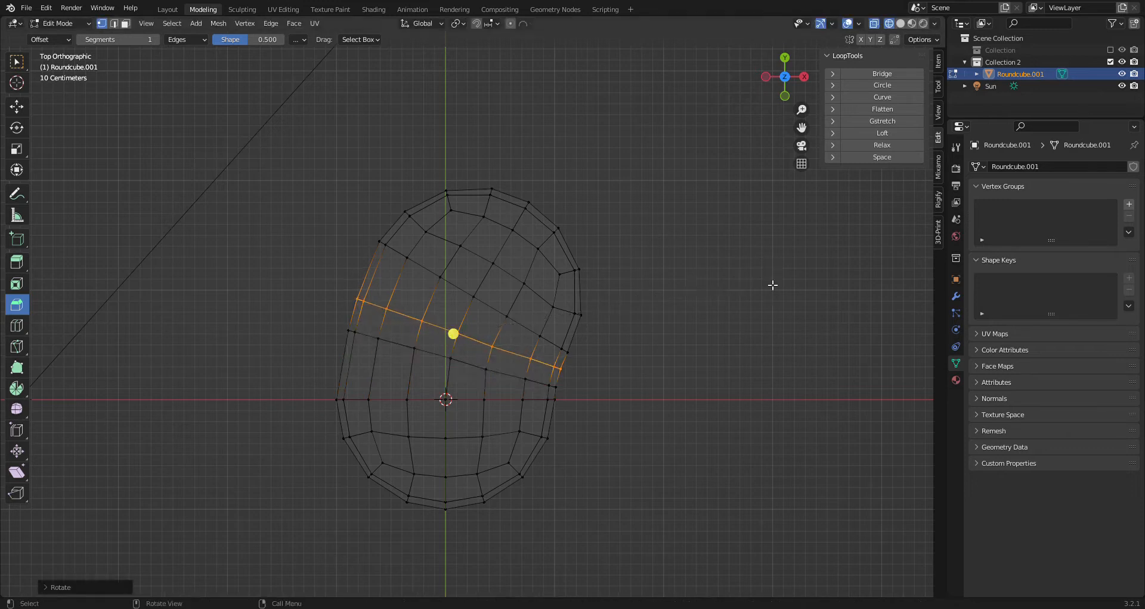
- Rotate the lower middle loop slightly counterclockwise and edge-slide it towards the negative-Y half for more even spacing
{"action": "left_click", "coordinate": [475, 370], "text": "alt"}
{"action": "key", "text": "r"}
{"action": "left_click", "coordinate": [582, 363]}
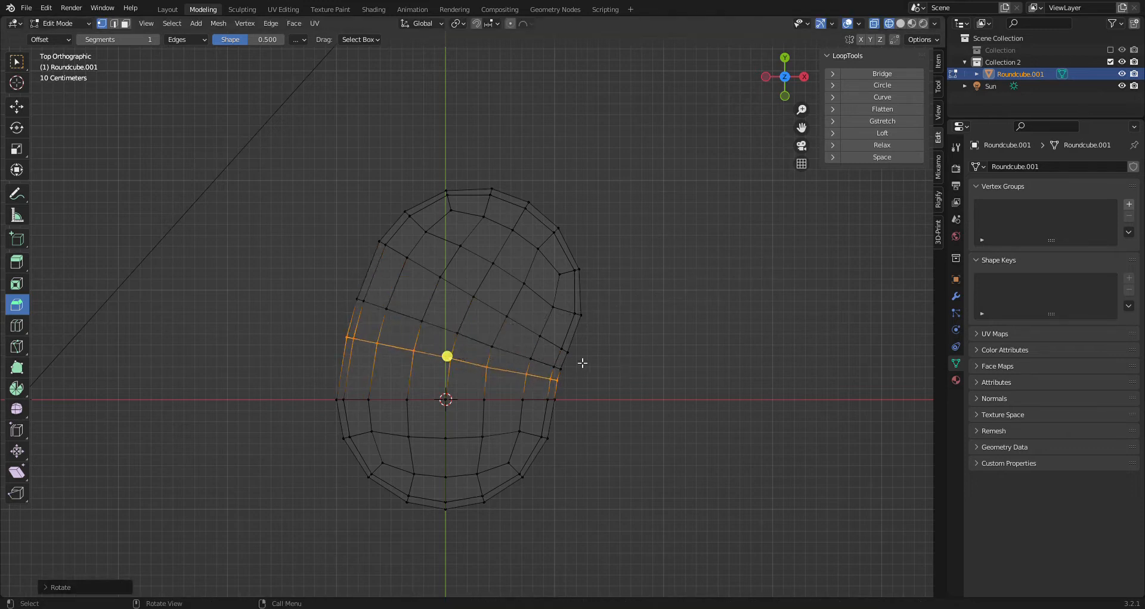
{"action": "key", "text": "r"}
{"action": "left_click", "coordinate": [595, 360]}
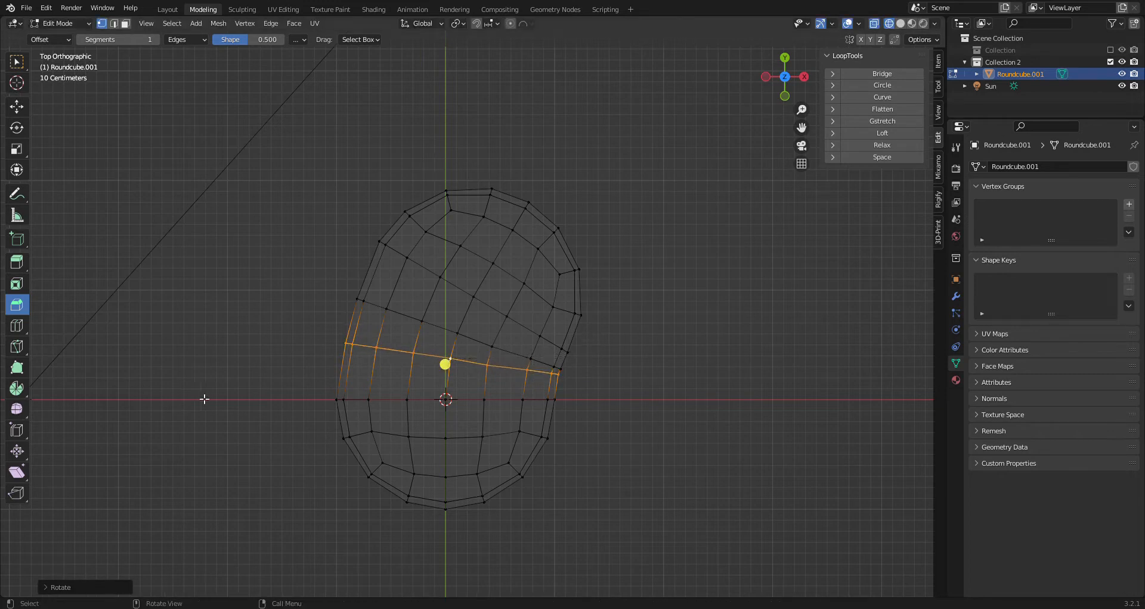
{"action": "left_click", "coordinate": [18, 428]}
{"action": "left_click_drag", "start_coordinate": [449, 373], "coordinate": [420, 366]}
- Bulge the negative-X side vertices of both middle loops outward to round the bend, and undo the extra move along Y
{"action": "left_click", "coordinate": [17, 107]}
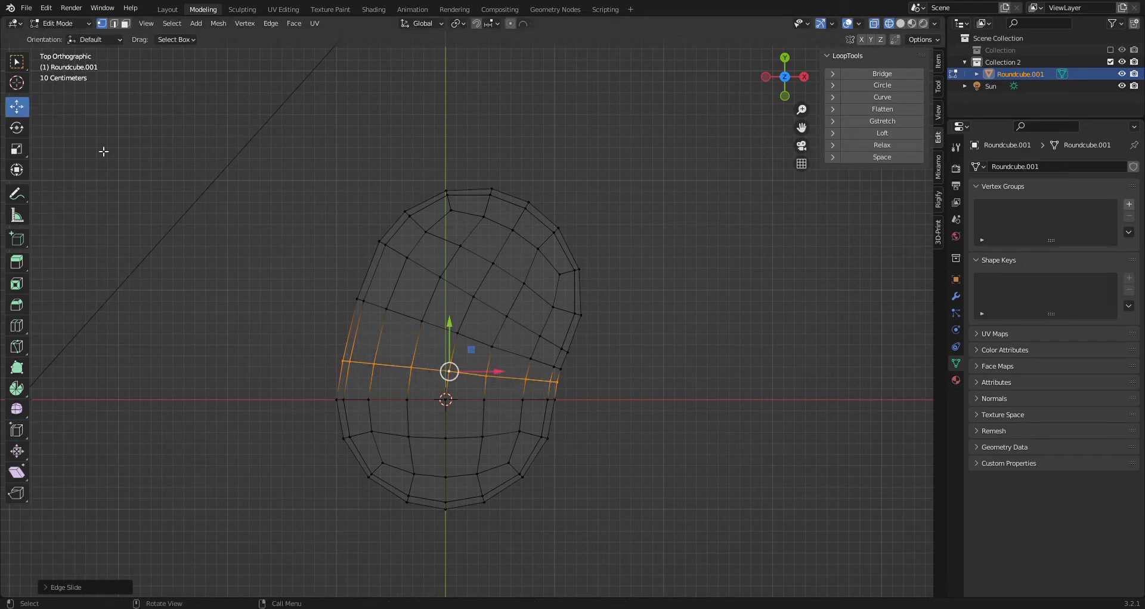
{"action": "left_click_drag", "start_coordinate": [278, 243], "coordinate": [436, 300]}
{"action": "left_click_drag", "start_coordinate": [408, 343], "coordinate": [394, 335]}
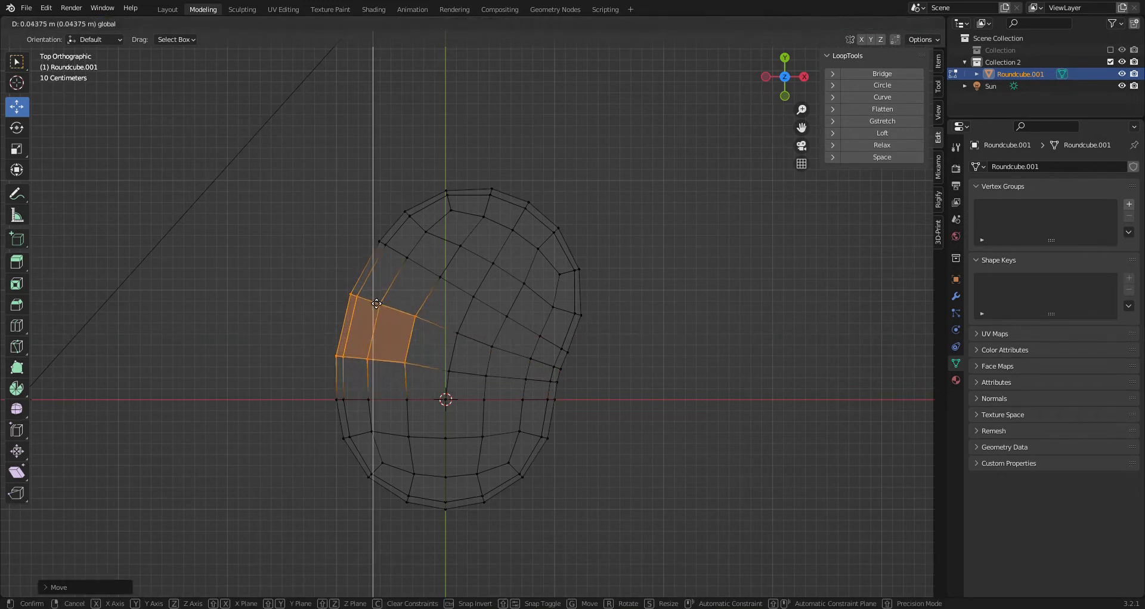
{"action": "key", "text": "ctrl+z"}
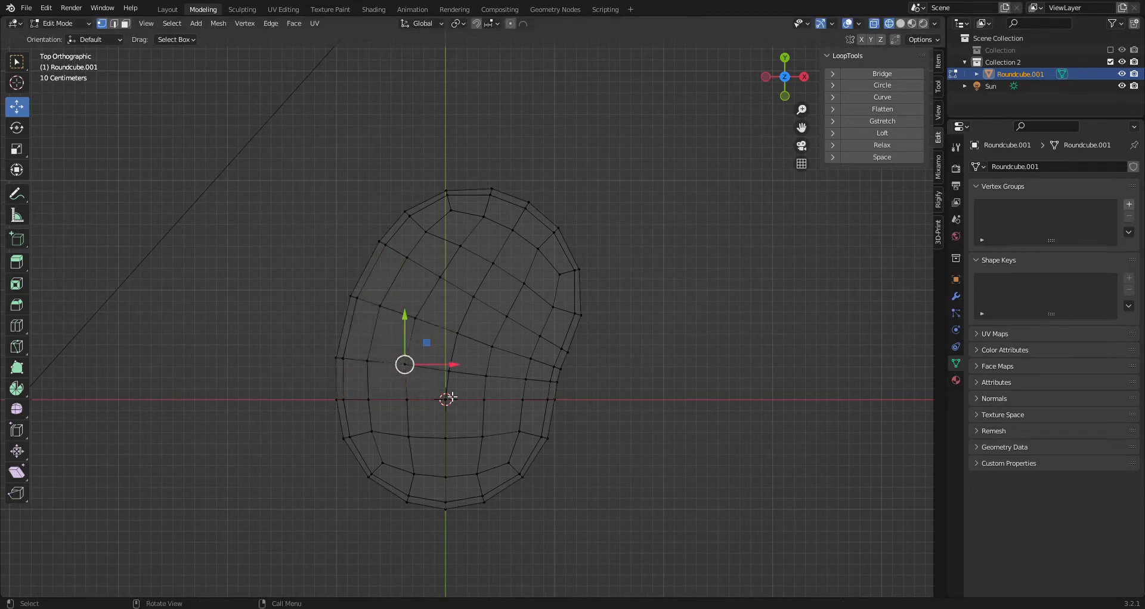
- Nudge the central vertices of the two middle loops to even out the grid across the bend
{"action": "left_click", "coordinate": [458, 340], "text": "alt"}
{"action": "left_click", "coordinate": [427, 349]}
{"action": "left_click", "coordinate": [482, 360]}
{"action": "left_click", "coordinate": [458, 332]}
{"action": "left_click_drag", "start_coordinate": [484, 318], "coordinate": [481, 315]}
- Switch to the Layout workspace and apply Shade Smooth to the body
{"action": "middle_click_drag", "start_coordinate": [481, 314], "coordinate": [538, 327]}
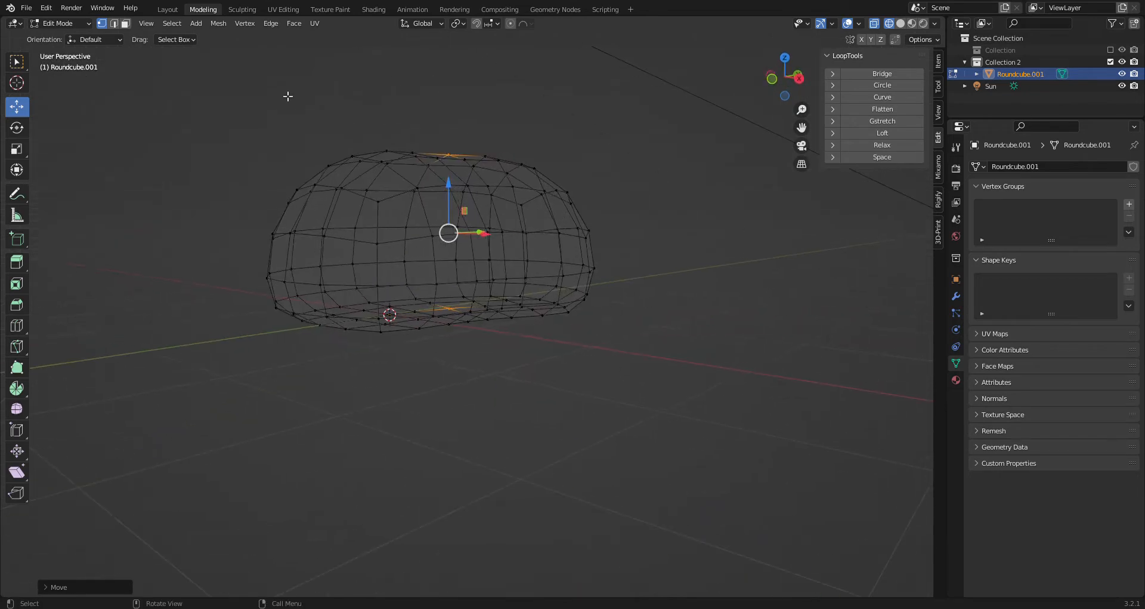
{"action": "left_click", "coordinate": [168, 9]}
{"action": "middle_click_drag", "start_coordinate": [471, 201], "coordinate": [442, 248]}
{"action": "right_click", "coordinate": [441, 242]}
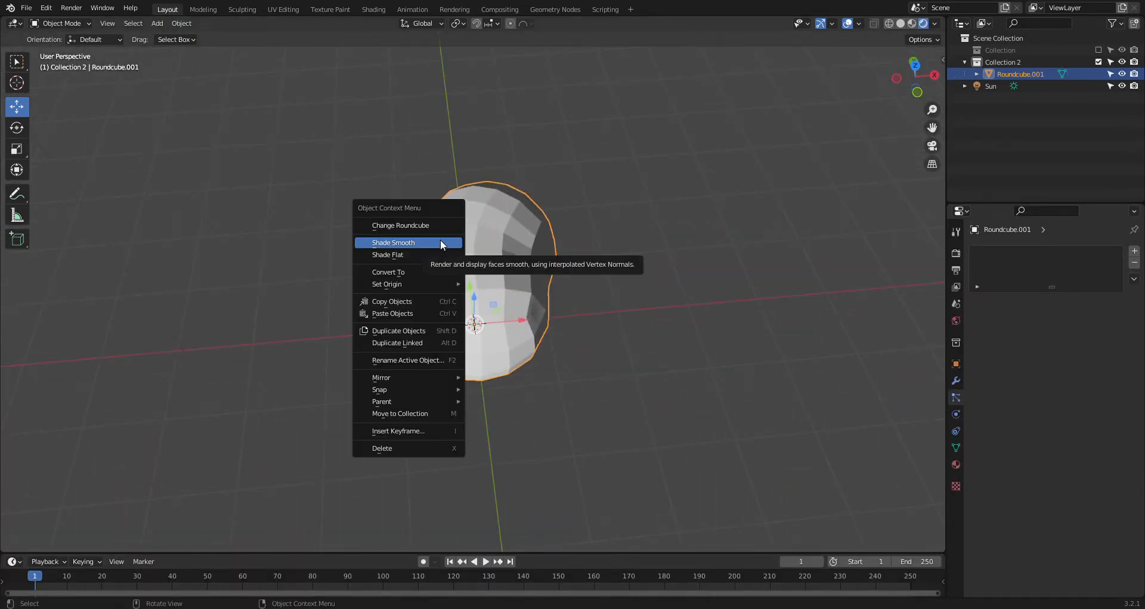
{"action": "left_click", "coordinate": [440, 242]}
- Add a Subdivision Surface modifier to the body and apply it
{"action": "left_click", "coordinate": [955, 379]}
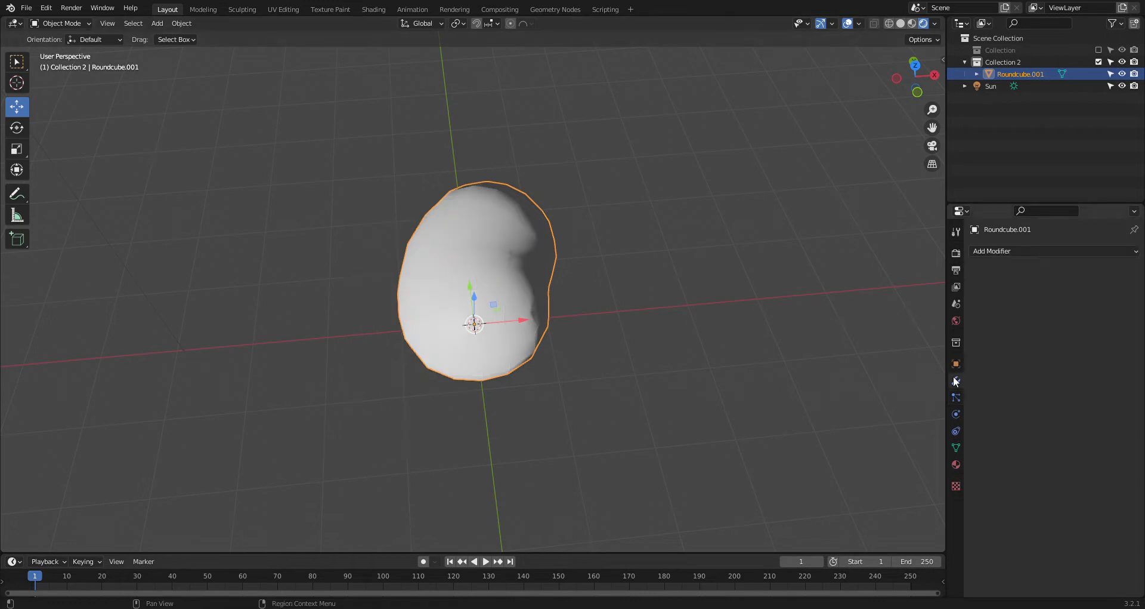
{"action": "left_click", "coordinate": [991, 250]}
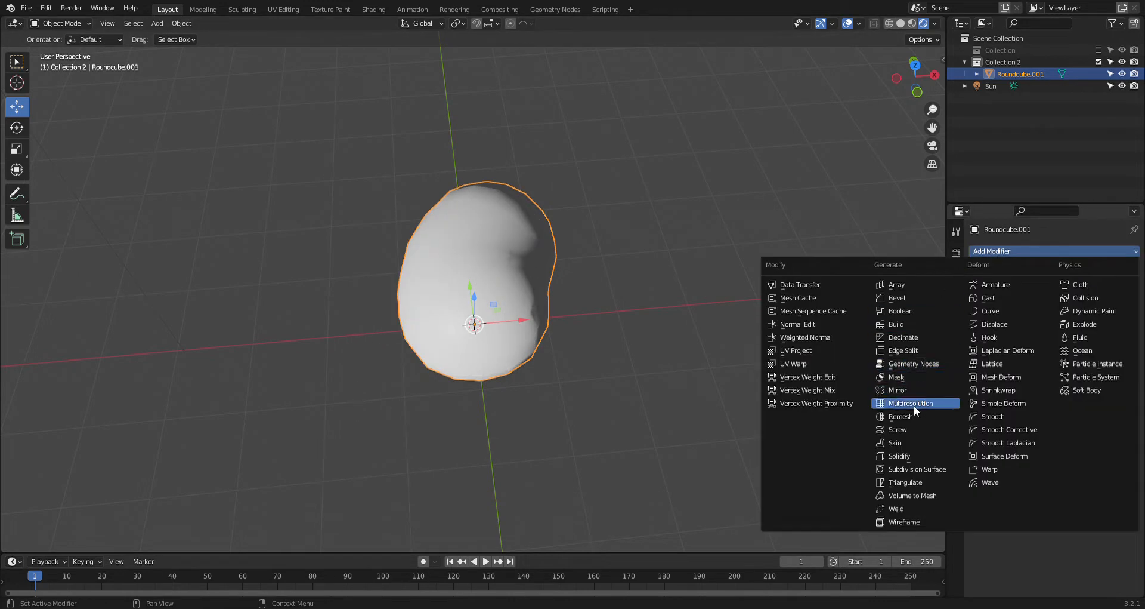
{"action": "left_click", "coordinate": [902, 469]}
{"action": "middle_click_drag", "start_coordinate": [710, 406], "coordinate": [836, 316]}
{"action": "left_click", "coordinate": [1104, 271]}
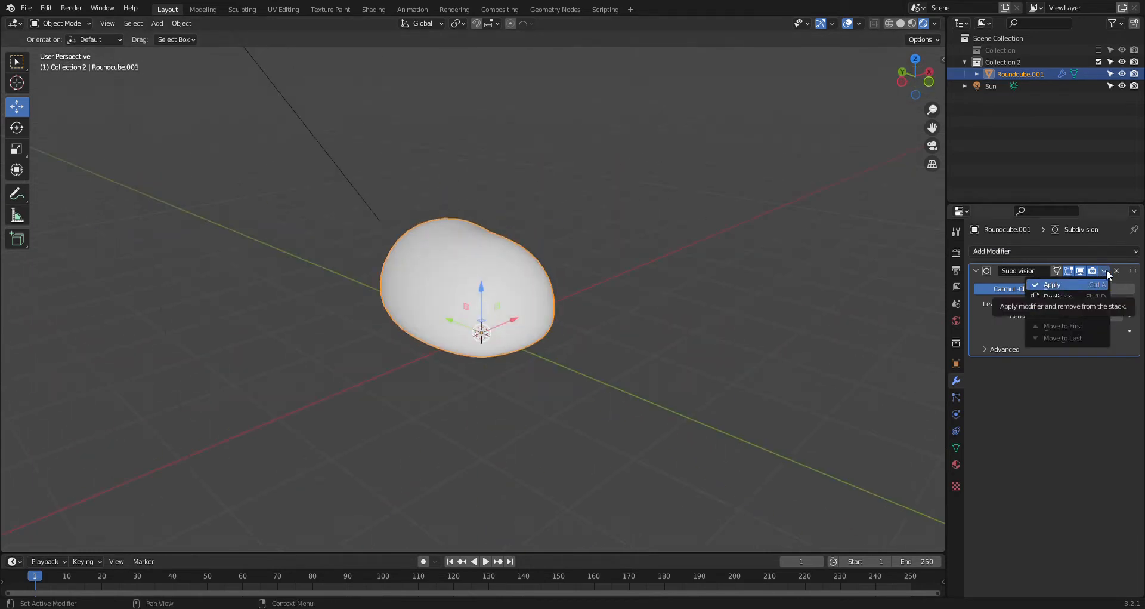
{"action": "left_click", "coordinate": [1083, 286]}
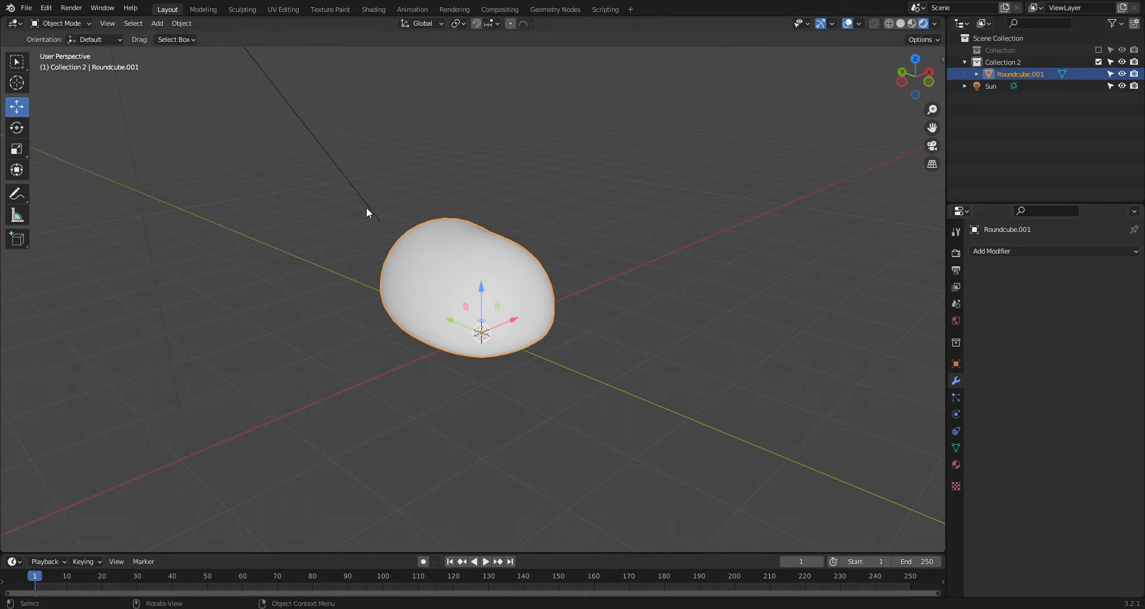
- In solid shading, slightly inset two separate 2 × 2 face patches on the front of the body as eye bases
{"action": "middle_click_drag", "start_coordinate": [461, 201], "coordinate": [631, 194]}
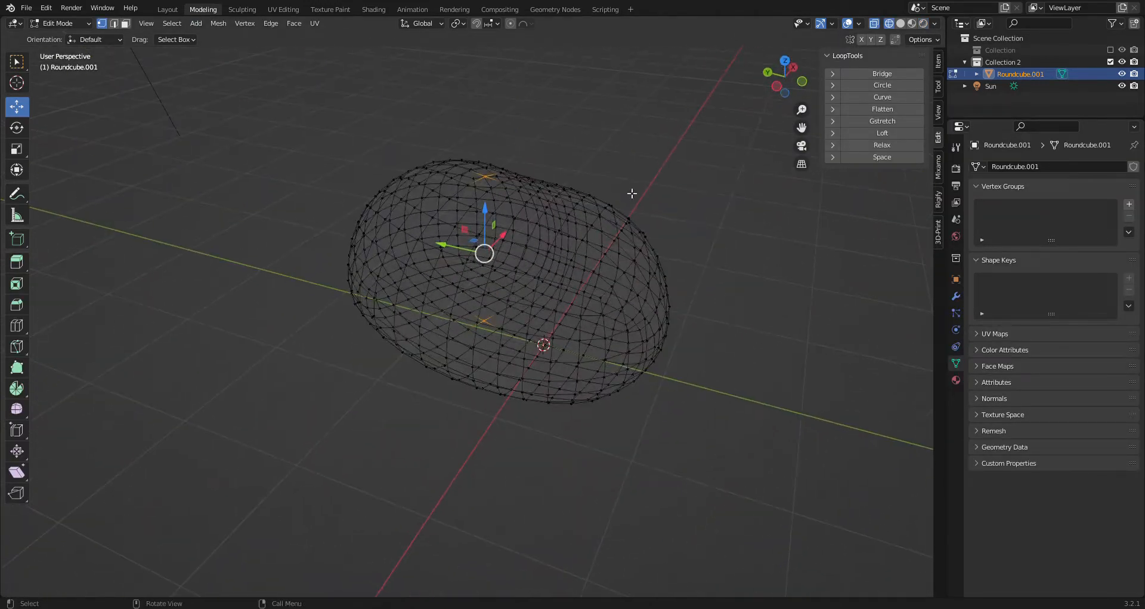
{"action": "left_click", "coordinate": [901, 24]}
{"action": "middle_click_drag", "start_coordinate": [787, 256], "coordinate": [685, 215]}
{"action": "scroll", "coordinate": [532, 330], "scroll_direction": "up", "scroll_amount": 2}
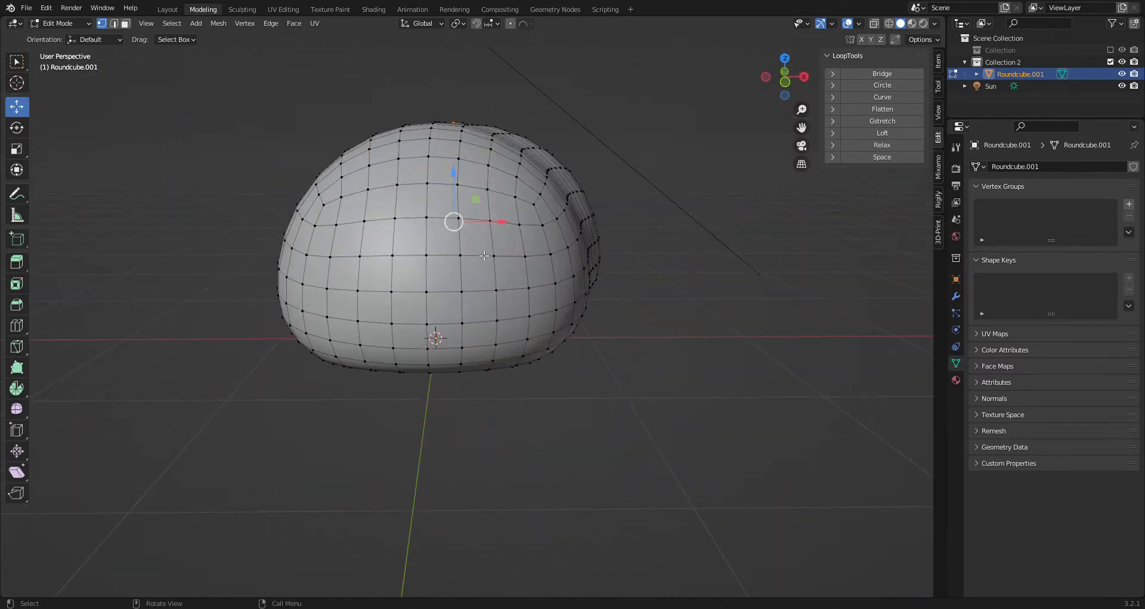
{"action": "left_click", "coordinate": [517, 306]}
{"action": "left_click", "coordinate": [125, 24]}
{"action": "left_click", "coordinate": [504, 275]}
{"action": "left_click_drag", "start_coordinate": [348, 252], "coordinate": [377, 287], "text": "shift"}
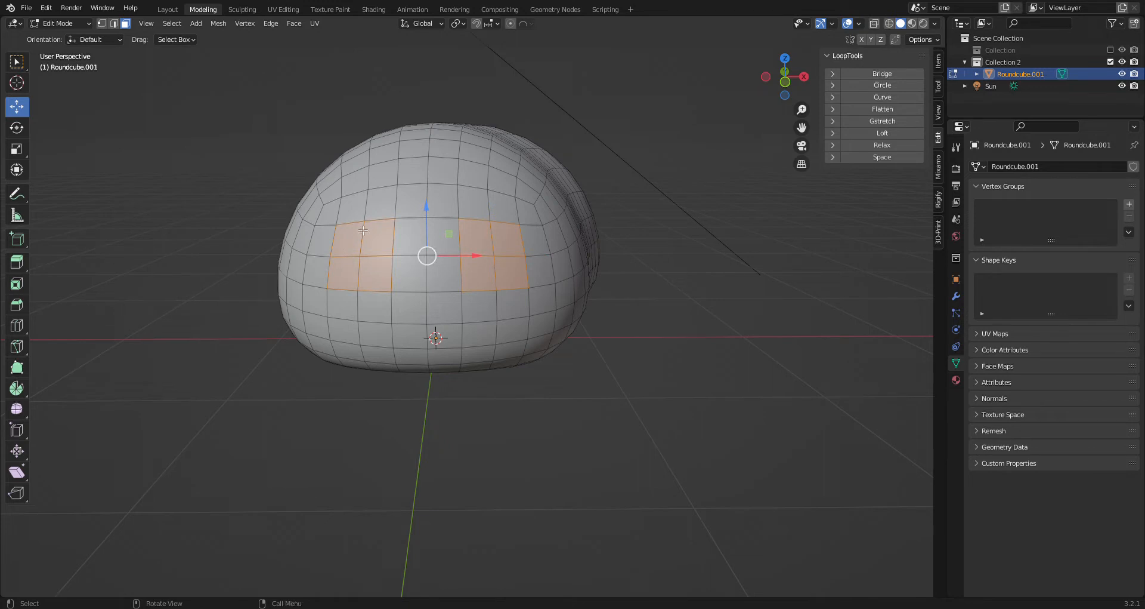
{"action": "left_click", "coordinate": [17, 288]}
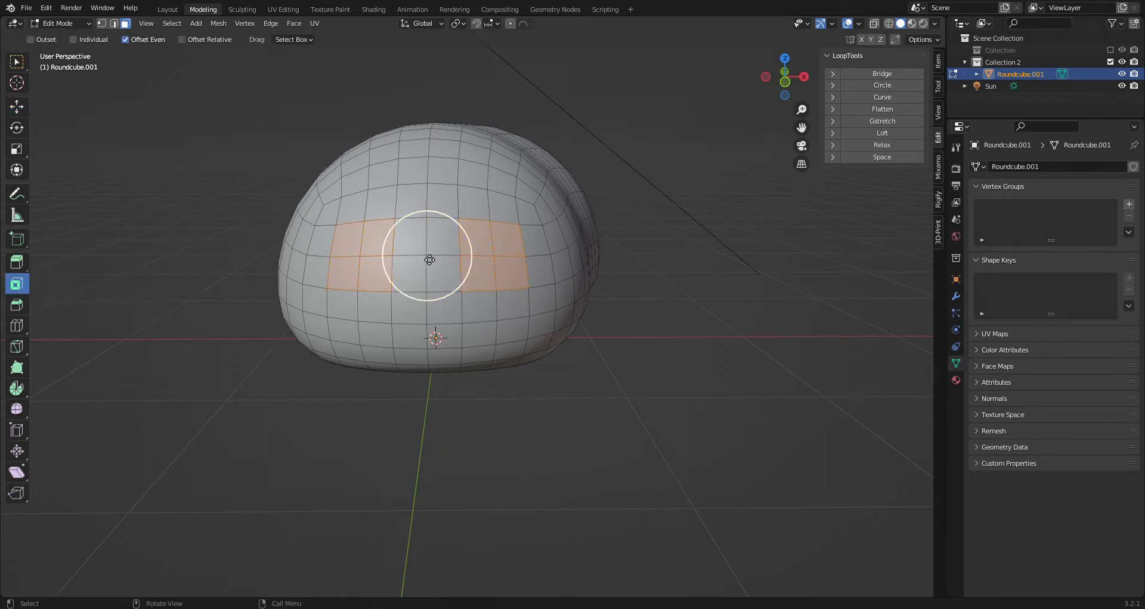
{"action": "left_click_drag", "start_coordinate": [452, 260], "coordinate": [445, 262]}
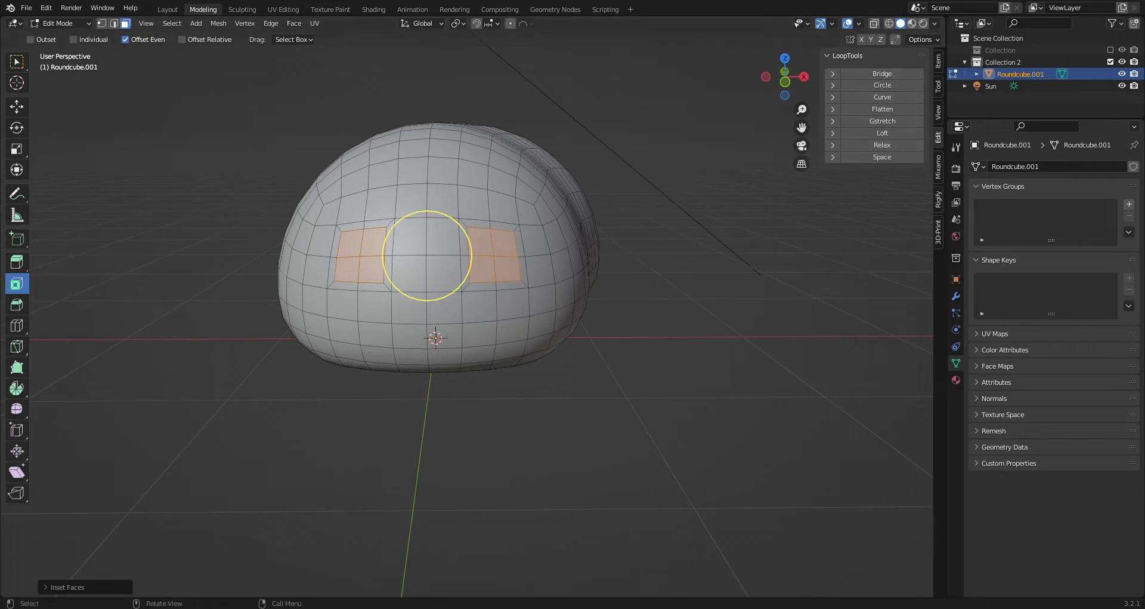
- Open the preferences, and reshape both inset eye patches into circles with LoopTools Circle
{"action": "left_click", "coordinate": [47, 8]}
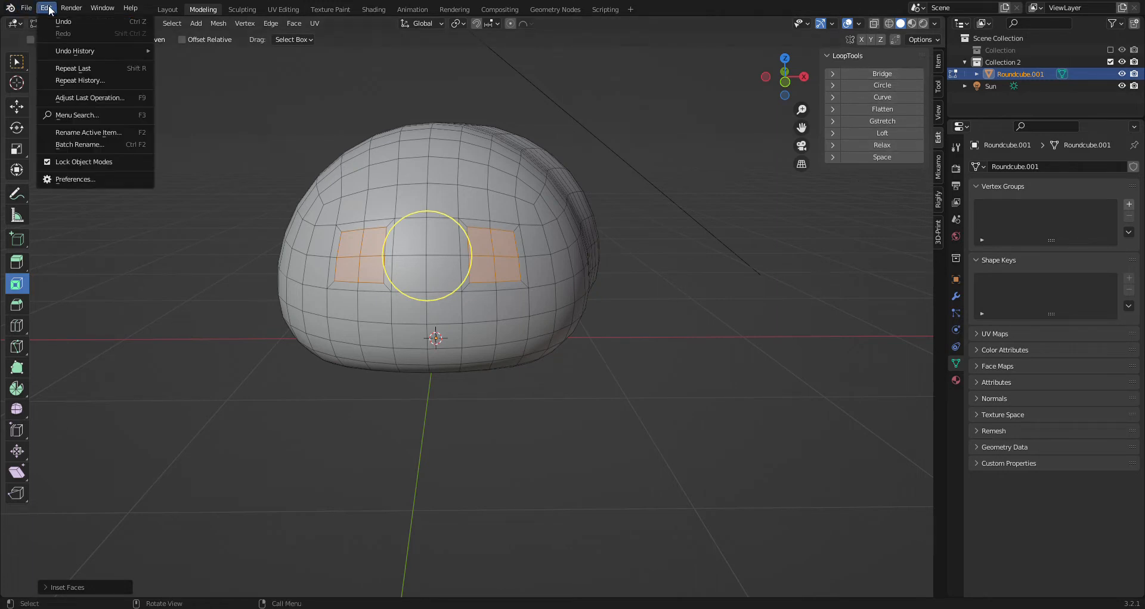
{"action": "left_click", "coordinate": [86, 181]}
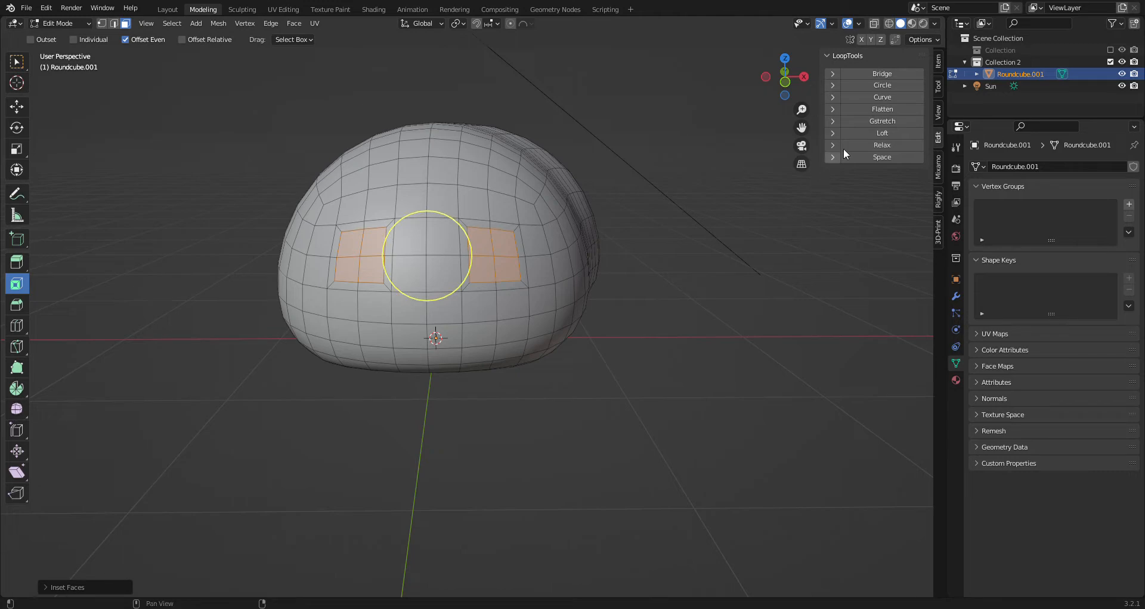
{"action": "left_click", "coordinate": [856, 86]}
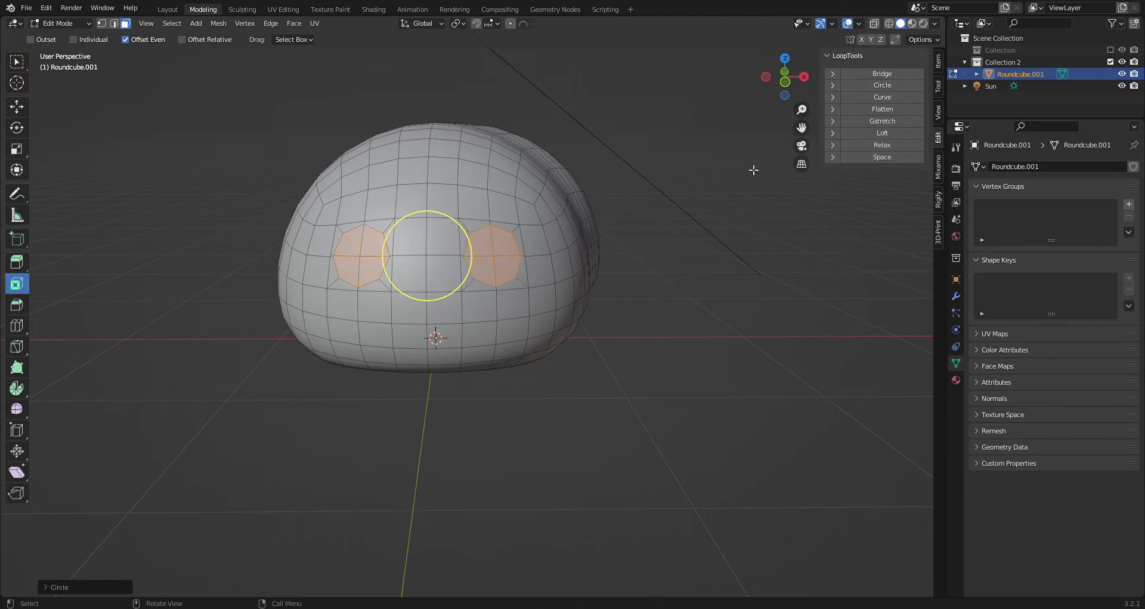
- Extrude both round eye patches a short distance forward out of the face
{"action": "scroll", "coordinate": [537, 298], "scroll_direction": "up", "scroll_amount": 3}
{"action": "middle_click_drag", "start_coordinate": [525, 319], "coordinate": [108, 197]}
{"action": "left_click", "coordinate": [13, 105]}
{"action": "middle_click_drag", "start_coordinate": [376, 200], "coordinate": [389, 177]}
{"action": "key", "text": "e"}
{"action": "right_click", "coordinate": [487, 180]}
{"action": "left_click_drag", "start_coordinate": [474, 170], "coordinate": [459, 171]}
{"action": "middle_click_drag", "start_coordinate": [474, 218], "coordinate": [538, 481]}
- Pull the centre vertex of each eye forward along negative Y to dome the eyes, and return to face selection
{"action": "left_click", "coordinate": [105, 24]}
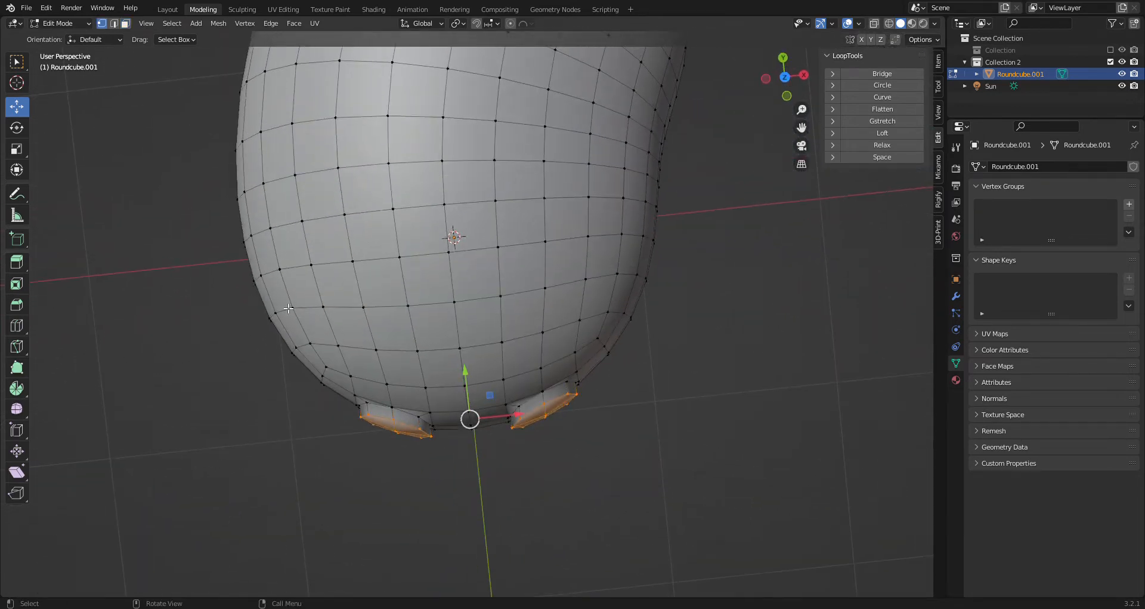
{"action": "left_click", "coordinate": [398, 432]}
{"action": "left_click", "coordinate": [555, 417], "text": "shift"}
{"action": "middle_click_drag", "start_coordinate": [553, 443], "coordinate": [541, 399]}
{"action": "middle_click_drag", "start_coordinate": [469, 293], "coordinate": [490, 364]}
{"action": "left_click_drag", "start_coordinate": [484, 374], "coordinate": [508, 423]}
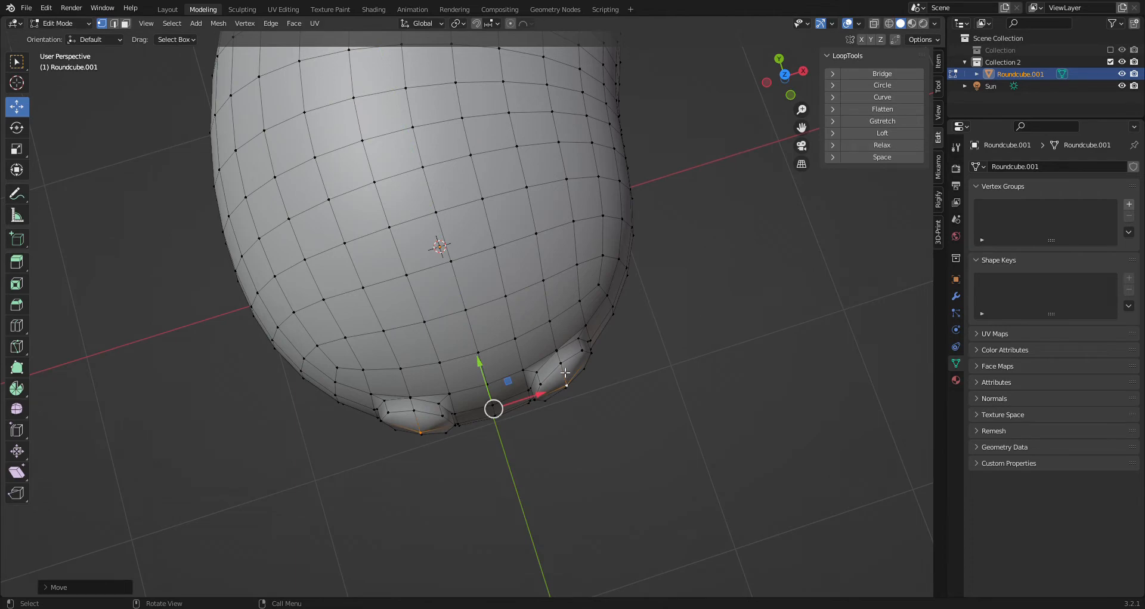
{"action": "middle_click_drag", "start_coordinate": [554, 368], "coordinate": [525, 470]}
{"action": "left_click", "coordinate": [126, 25]}
{"action": "left_click_drag", "start_coordinate": [556, 287], "coordinate": [594, 296]}
{"action": "left_click", "coordinate": [539, 258]}
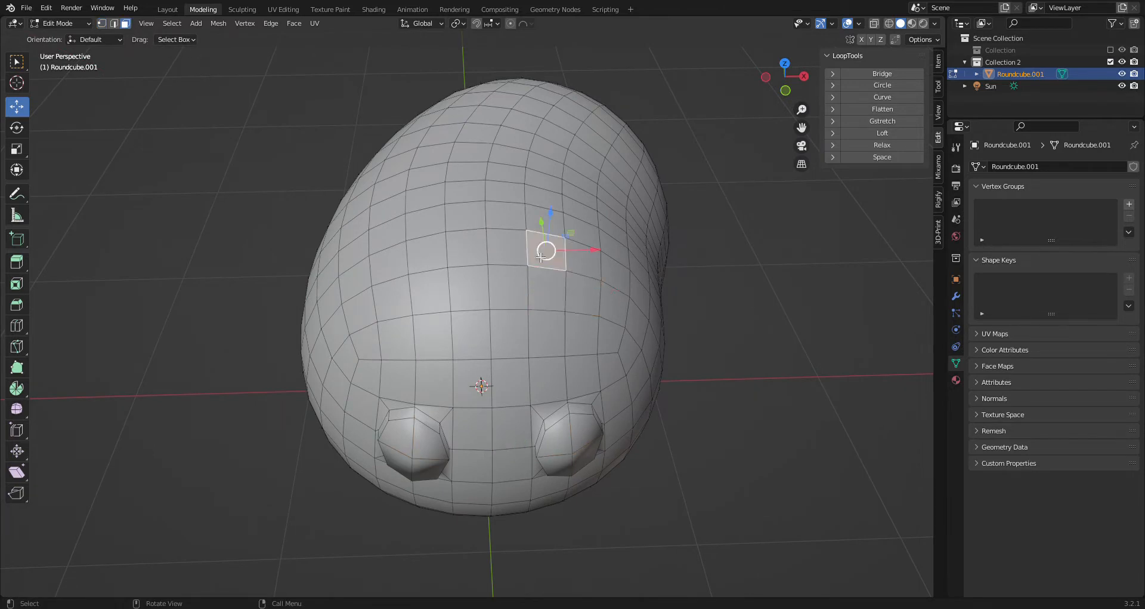
{"action": "left_click", "coordinate": [588, 268], "text": "shift"}
{"action": "left_click", "coordinate": [393, 261], "text": "shift"}
{"action": "left_click", "coordinate": [427, 255], "text": "shift"}
{"action": "mouse_move", "coordinate": [513, 343]}
{"action": "middle_mouse_down"}
{"action": "mouse_move", "coordinate": [516, 291]}
{"action": "mouse_move", "coordinate": [516, 339]}
{"action": "middle_mouse_up"}
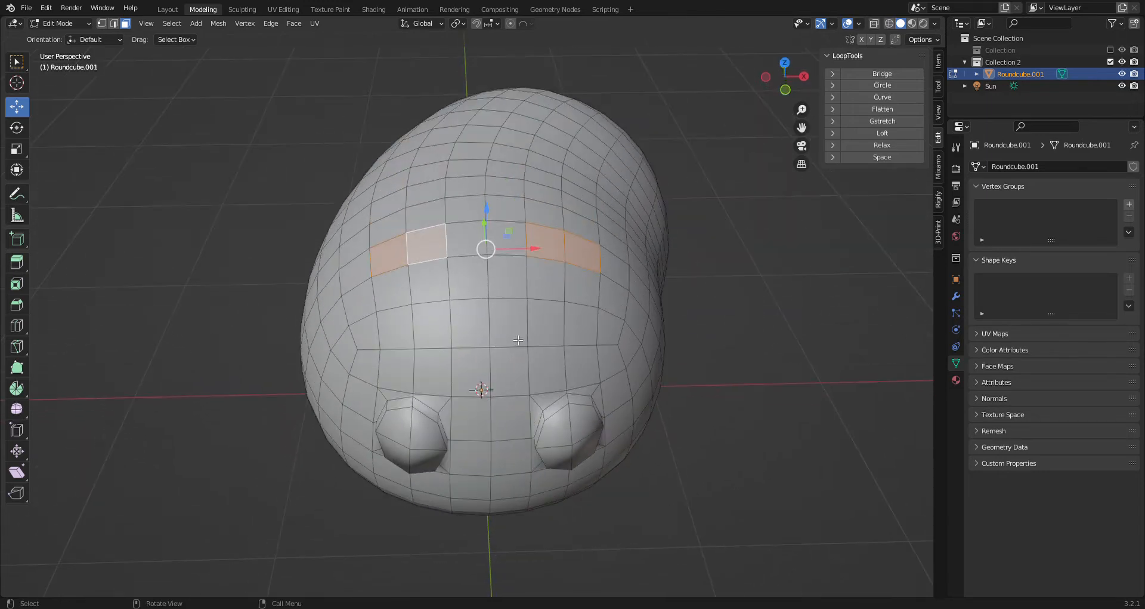
- Extrude a two-face strip on each side of the head upward along Z as ears, and flatten their tops with a Z scale of 0
{"action": "left_click", "coordinate": [615, 275]}
{"action": "left_click", "coordinate": [562, 266], "text": "shift"}
{"action": "left_click", "coordinate": [392, 259], "text": "shift"}
{"action": "left_click", "coordinate": [358, 270], "text": "shift"}
{"action": "middle_click_drag", "start_coordinate": [544, 336], "coordinate": [546, 293]}
{"action": "key", "text": "e"}
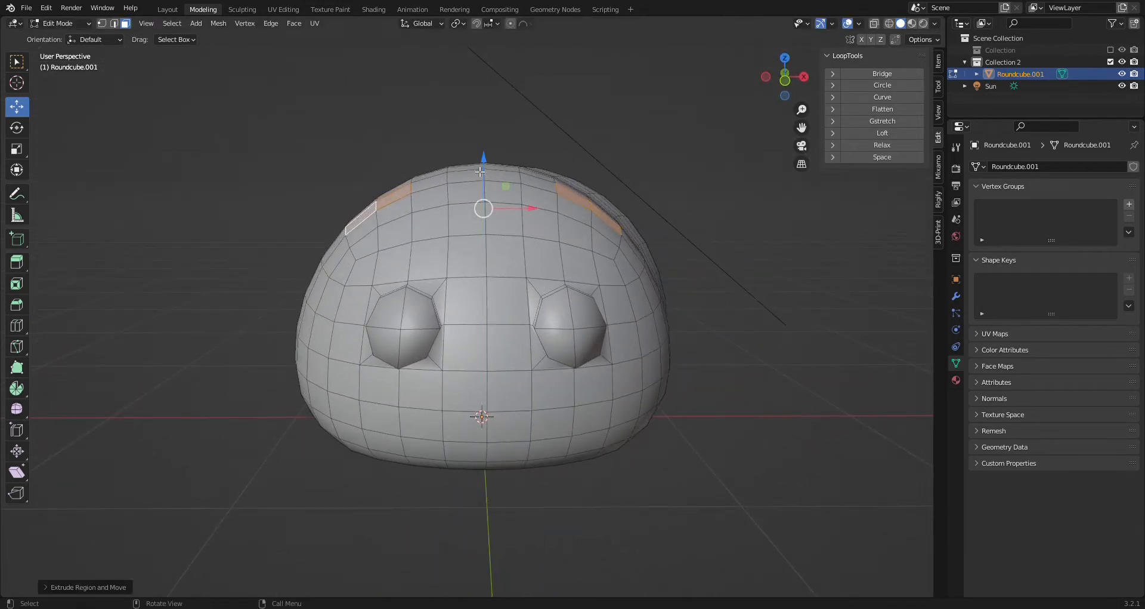
{"action": "left_click", "coordinate": [481, 105]}
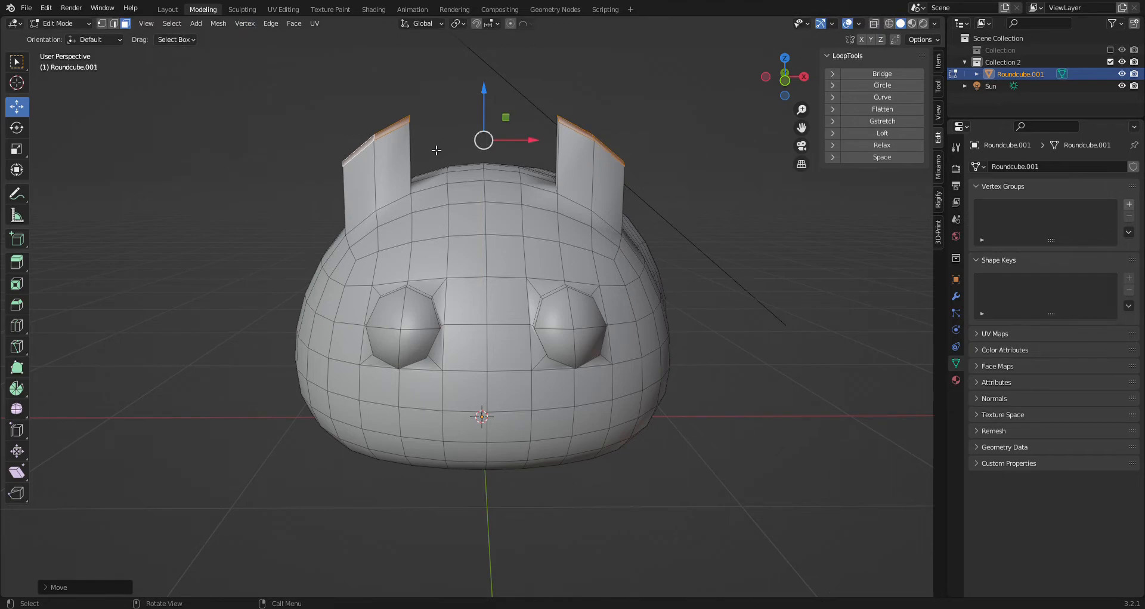
{"action": "type", "text": "sz0"}
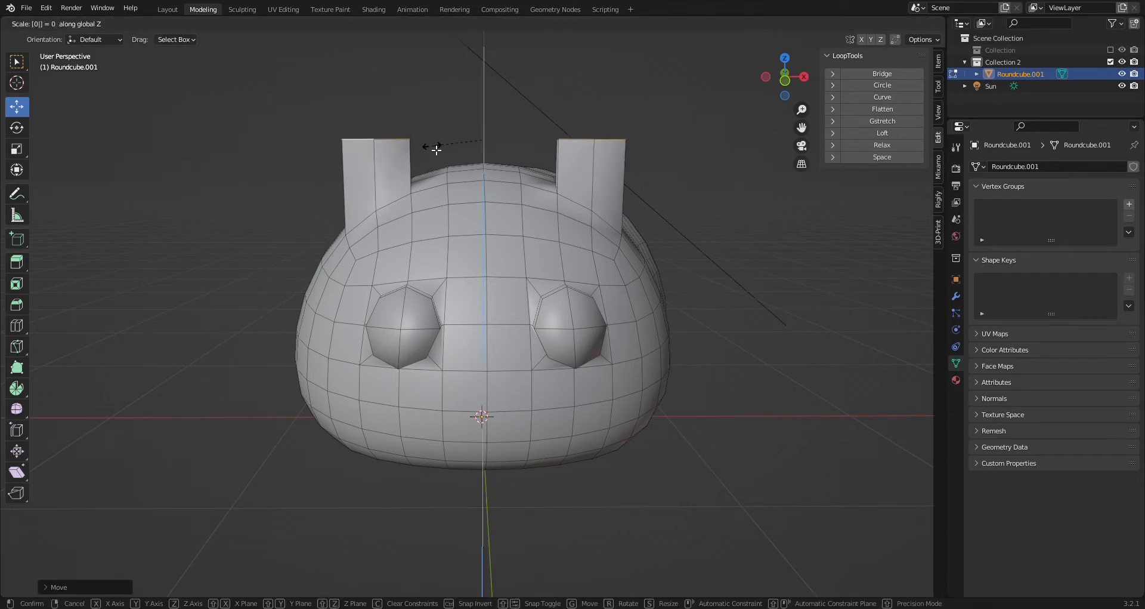
- Confirm the flattened ear tops, and scale down the two top faces of each ear to taper both ears to narrow tips
{"action": "key", "text": "Return"}
{"action": "middle_click_drag", "start_coordinate": [436, 150], "coordinate": [421, 202]}
{"action": "left_click", "coordinate": [339, 302]}
{"action": "left_click", "coordinate": [370, 292], "text": "shift"}
{"action": "key", "text": "s"}
{"action": "left_click", "coordinate": [407, 290]}
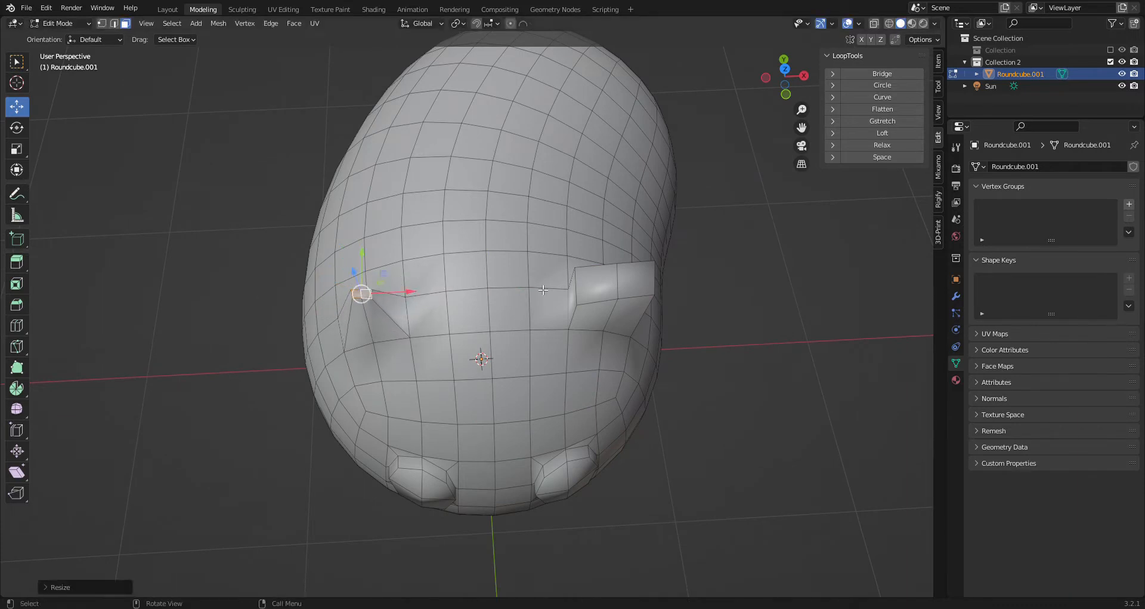
{"action": "left_click", "coordinate": [595, 297]}
{"action": "key", "text": "s"}
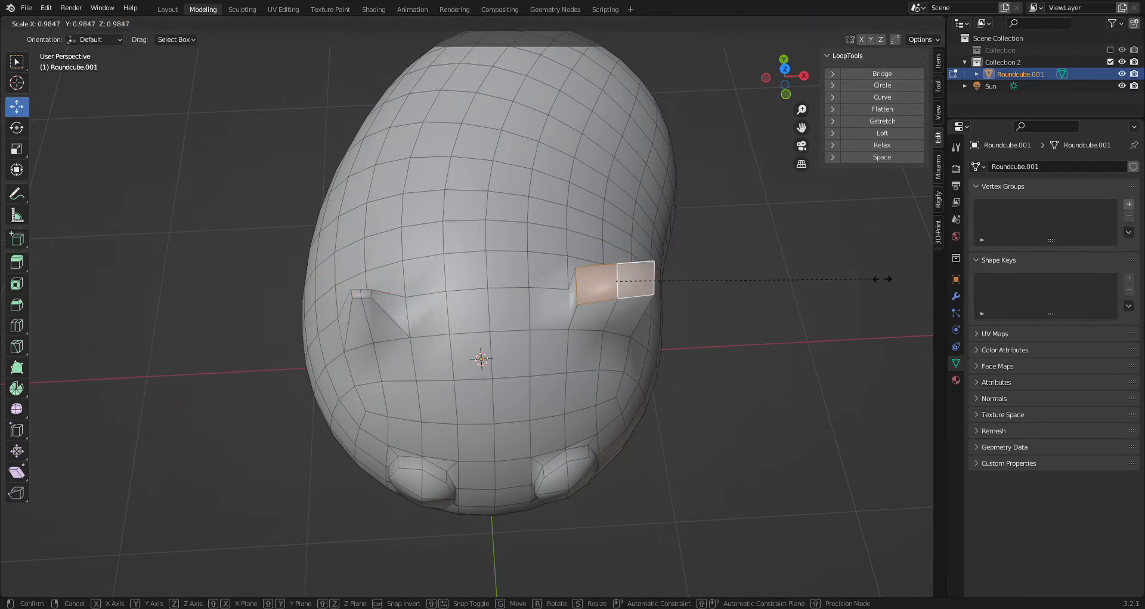
{"action": "left_click", "coordinate": [679, 282]}
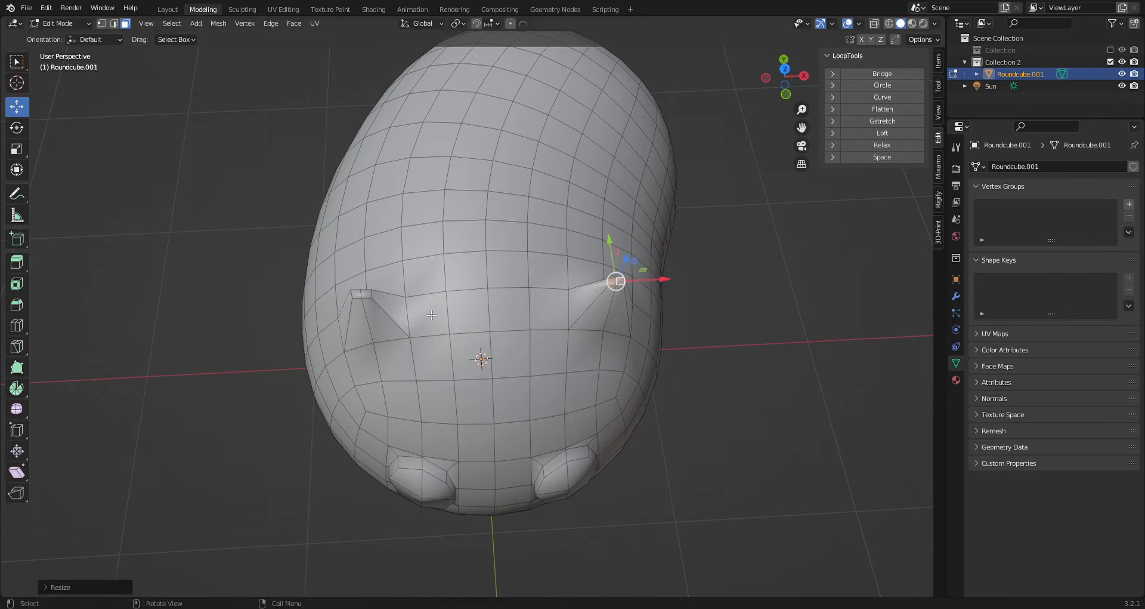
- Inset the two front faces of both ears to leave a thin rim around each
{"action": "left_click", "coordinate": [373, 329]}
{"action": "left_click", "coordinate": [376, 326], "text": "shift"}
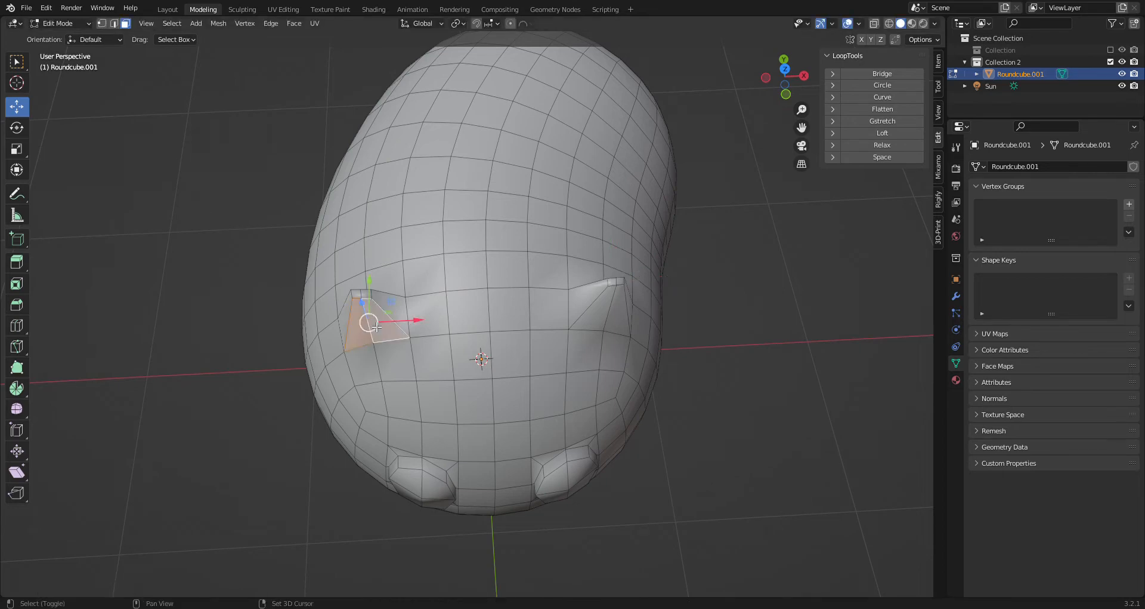
{"action": "left_click", "coordinate": [607, 317], "text": "shift"}
{"action": "left_click", "coordinate": [618, 316], "text": "shift"}
{"action": "middle_click_drag", "start_coordinate": [617, 317], "coordinate": [561, 332]}
{"action": "middle_click_drag", "start_coordinate": [523, 363], "coordinate": [202, 282]}
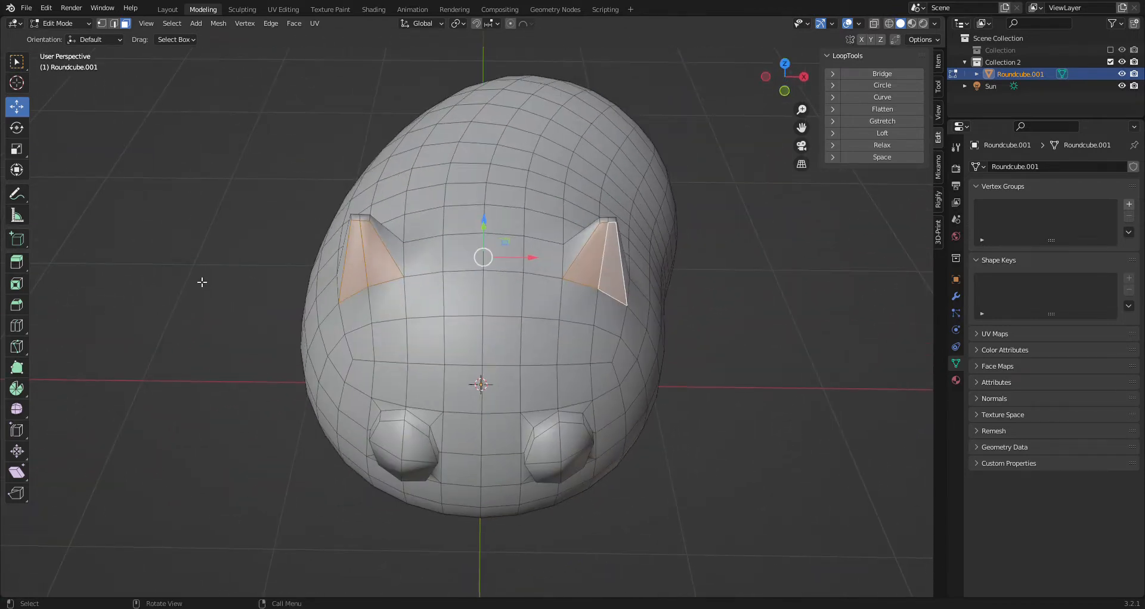
{"action": "left_click", "coordinate": [17, 284]}
{"action": "left_click_drag", "start_coordinate": [484, 255], "coordinate": [525, 246]}
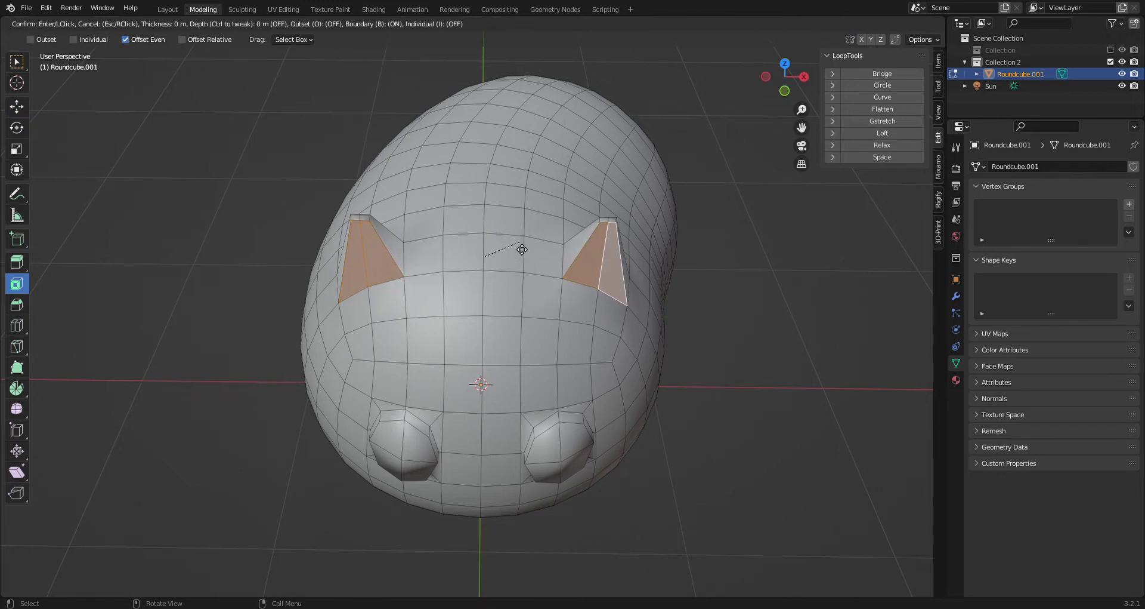
{"action": "left_click_drag", "start_coordinate": [475, 275], "coordinate": [484, 266]}
- Extrude the inset ear faces and push them backward along Y to hollow out both ears
{"action": "left_click", "coordinate": [22, 109]}
{"action": "middle_click_drag", "start_coordinate": [477, 247], "coordinate": [486, 302]}
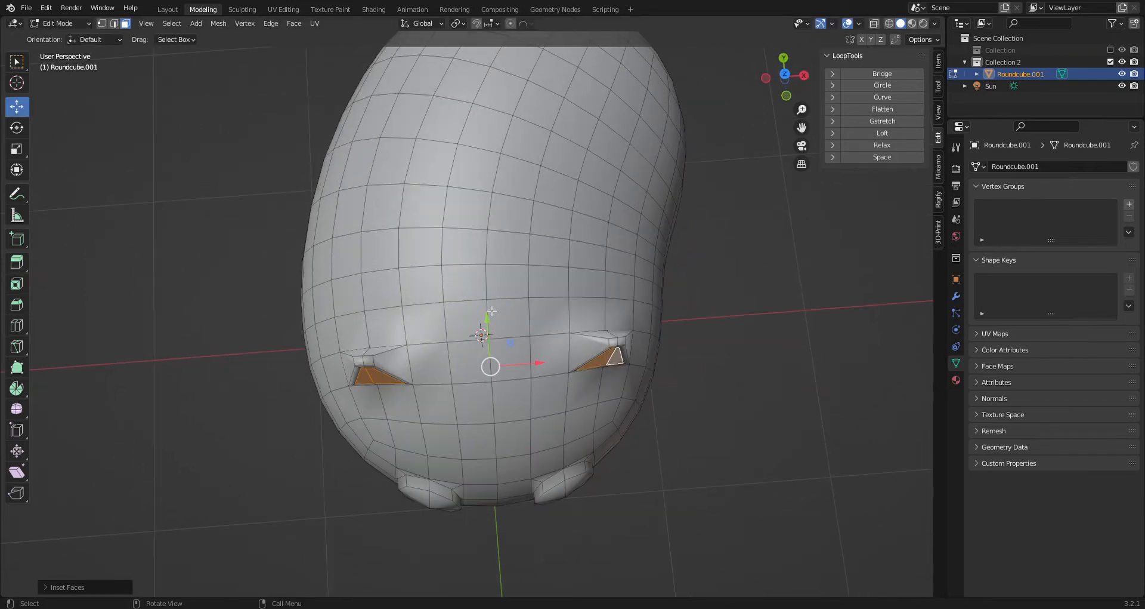
{"action": "key", "text": "e"}
{"action": "right_click", "coordinate": [488, 329]}
{"action": "left_click_drag", "start_coordinate": [489, 327], "coordinate": [485, 322]}
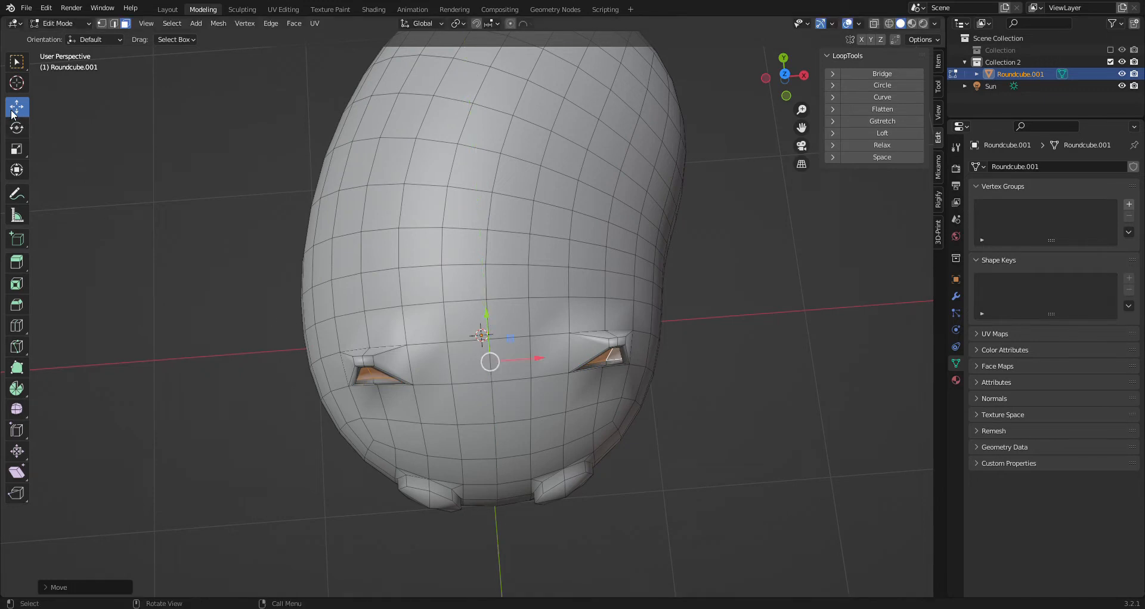
- Raise the centre edge across both ear tips along Z to sharpen the ears into points
{"action": "left_click", "coordinate": [116, 24]}
{"action": "left_click", "coordinate": [368, 363]}
{"action": "left_click", "coordinate": [617, 348], "text": "shift"}
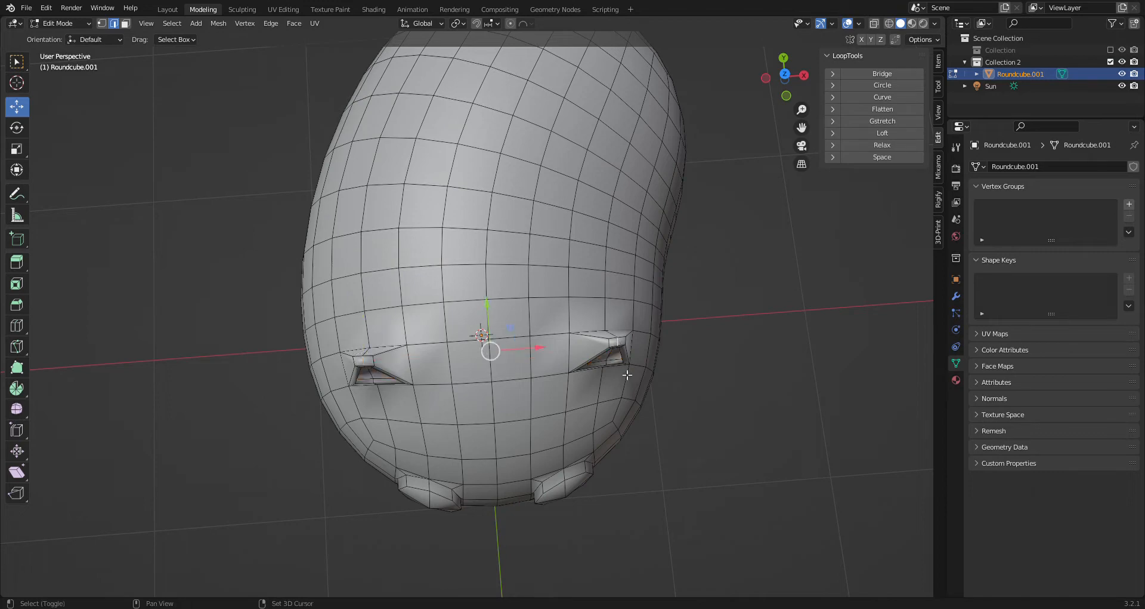
{"action": "middle_click_drag", "start_coordinate": [383, 359], "coordinate": [511, 168]}
{"action": "left_click_drag", "start_coordinate": [496, 76], "coordinate": [490, 43]}
{"action": "middle_click_drag", "start_coordinate": [490, 43], "coordinate": [621, 401]}
- Raise the top edges of both ear hollows towards the ear tips
{"action": "left_click", "coordinate": [596, 108]}
{"action": "scroll", "coordinate": [644, 132], "scroll_direction": "up", "scroll_amount": 4}
{"action": "scroll", "coordinate": [626, 394], "scroll_direction": "up", "scroll_amount": 1}
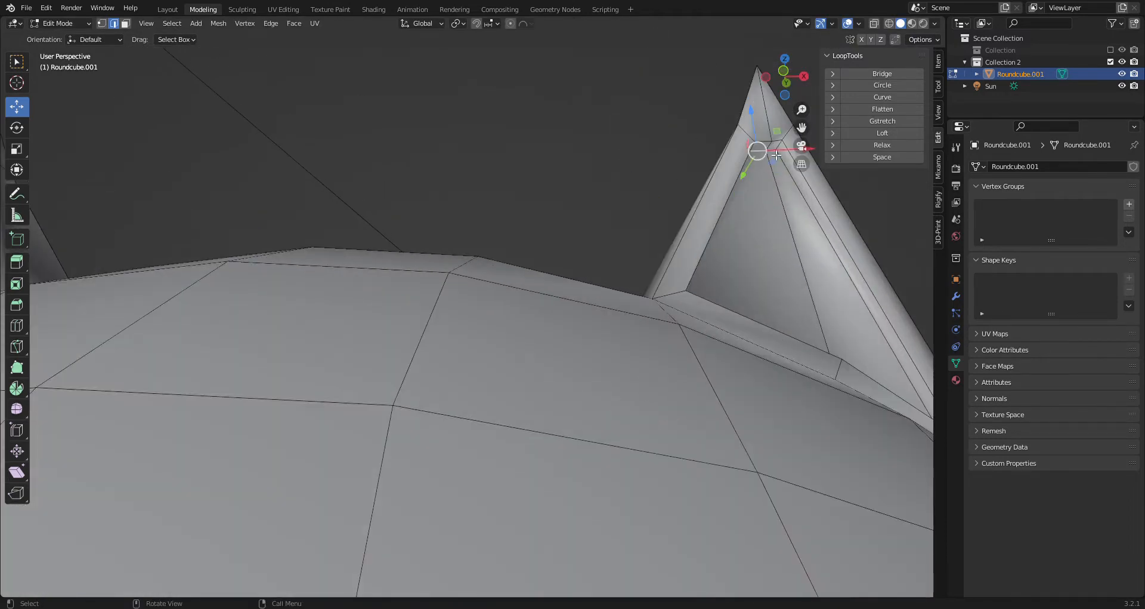
{"action": "middle_click_drag", "start_coordinate": [770, 148], "coordinate": [573, 277], "text": "shift"}
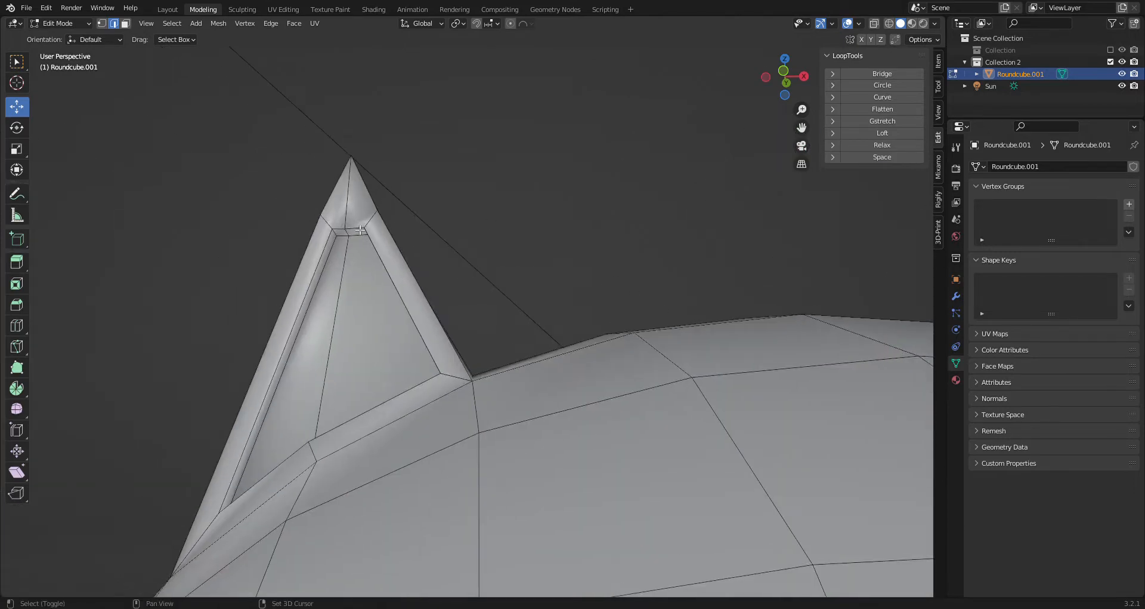
{"action": "scroll", "coordinate": [676, 281], "scroll_direction": "down", "scroll_amount": 4}
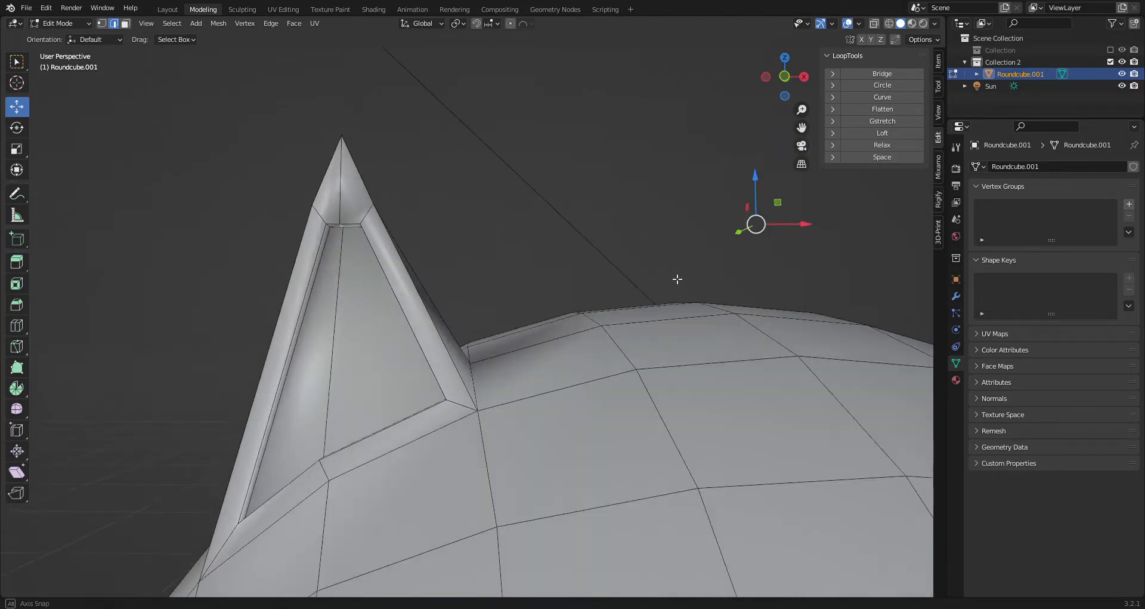
{"action": "middle_click_drag", "start_coordinate": [676, 281], "coordinate": [701, 258]}
{"action": "left_click_drag", "start_coordinate": [614, 240], "coordinate": [668, 209]}
{"action": "left_click", "coordinate": [779, 75]}
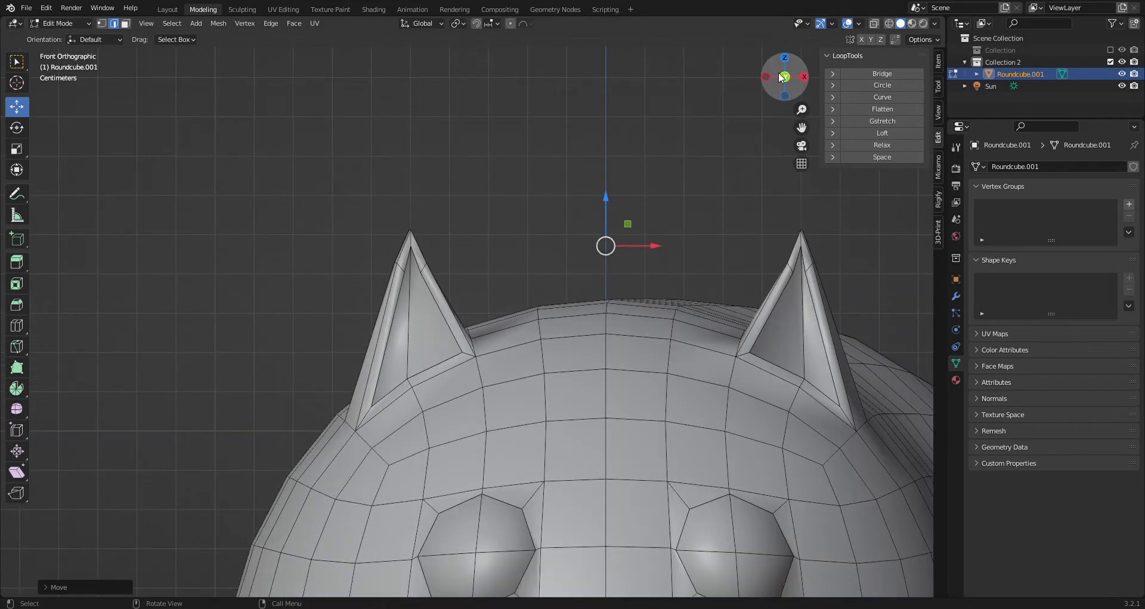
- Shift the short rim edge near the tip on the outer side of the +X ear along X to refine its outline
{"action": "middle_click_drag", "start_coordinate": [828, 254], "coordinate": [770, 258], "text": "shift"}
{"action": "middle_click_drag", "start_coordinate": [402, 309], "coordinate": [344, 279]}
{"action": "scroll", "coordinate": [361, 290], "scroll_direction": "up", "scroll_amount": 7}
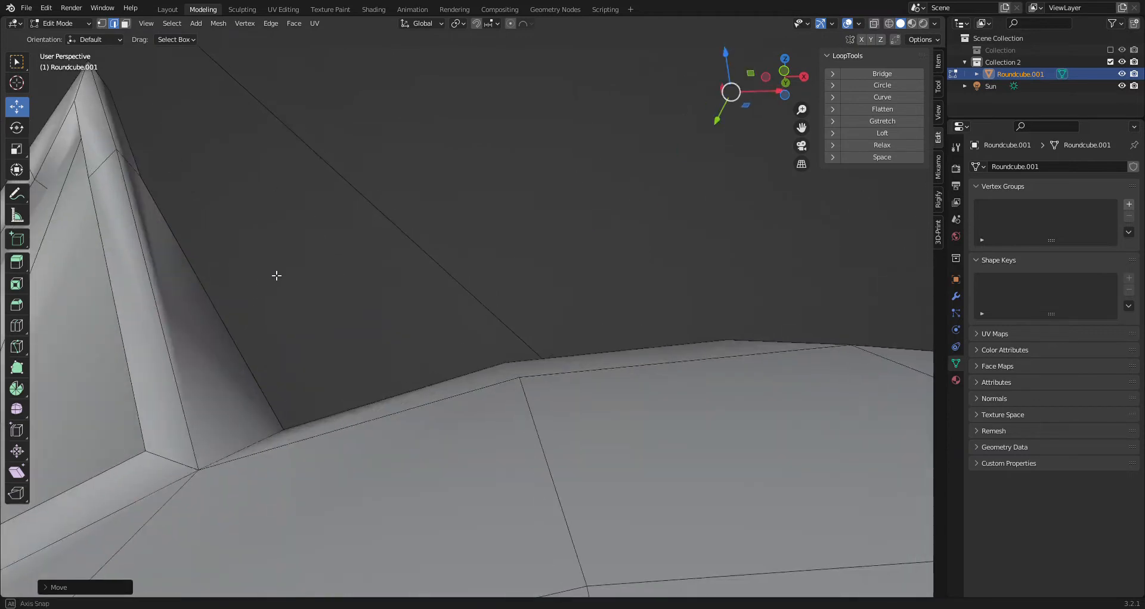
{"action": "middle_click_drag", "start_coordinate": [274, 274], "coordinate": [309, 271]}
{"action": "middle_click_drag", "start_coordinate": [274, 205], "coordinate": [429, 292], "text": "shift"}
{"action": "middle_click_drag", "start_coordinate": [376, 218], "coordinate": [366, 268]}
{"action": "middle_click_drag", "start_coordinate": [604, 324], "coordinate": [12, 353], "text": "shift"}
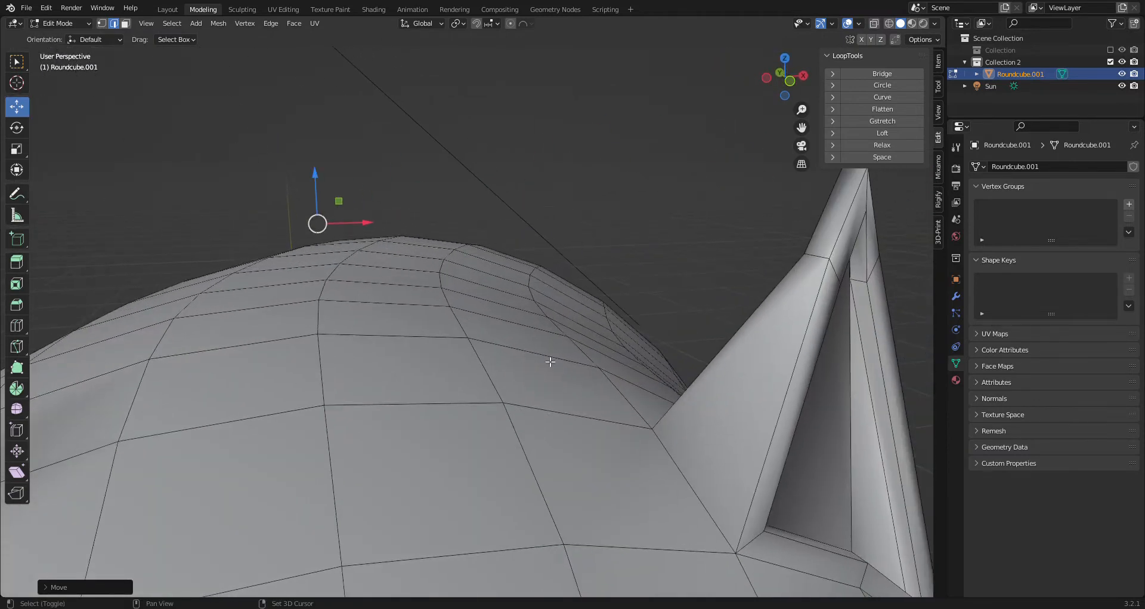
{"action": "middle_click_drag", "start_coordinate": [644, 318], "coordinate": [544, 317], "text": "shift"}
{"action": "middle_click_drag", "start_coordinate": [779, 379], "coordinate": [602, 344]}
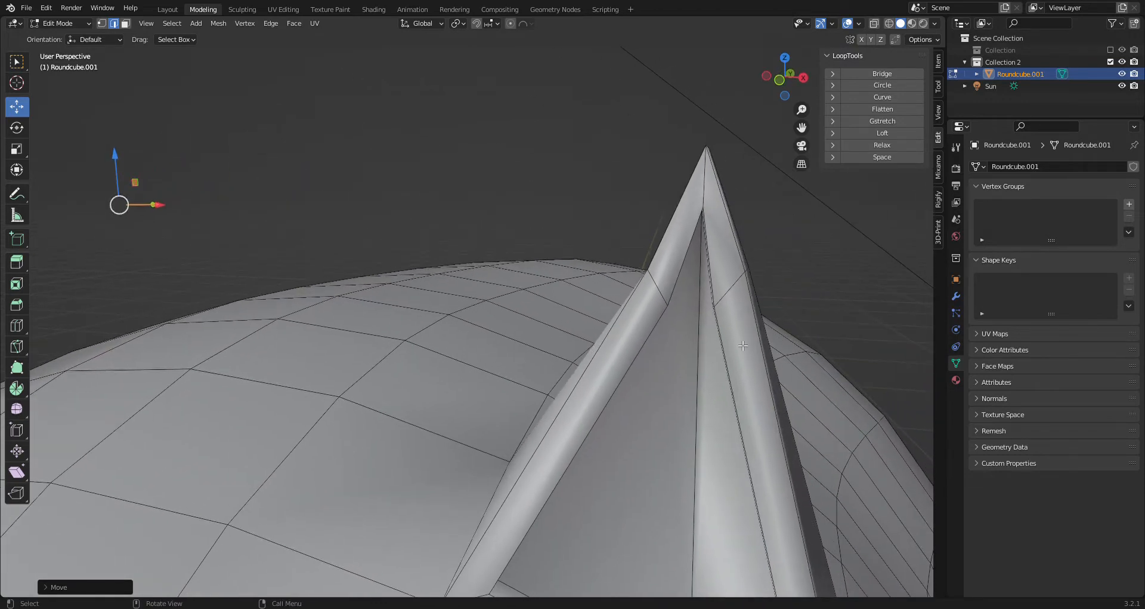
{"action": "left_click", "coordinate": [738, 285]}
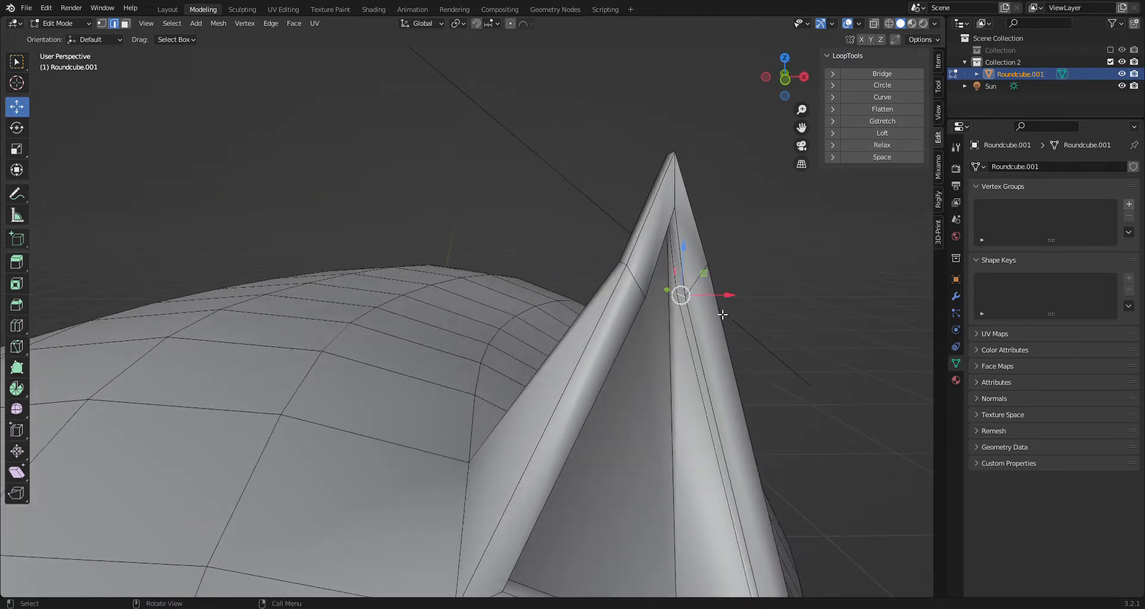
{"action": "left_click_drag", "start_coordinate": [740, 285], "coordinate": [756, 297]}
{"action": "middle_click_drag", "start_coordinate": [737, 314], "coordinate": [691, 306]}
{"action": "left_click_drag", "start_coordinate": [699, 302], "coordinate": [683, 302]}
- Edge-slide the rear base edges of both ears backward over the head to thicken the ear bases
{"action": "middle_click_drag", "start_coordinate": [684, 302], "coordinate": [633, 394]}
{"action": "scroll", "coordinate": [633, 394], "scroll_direction": "down", "scroll_amount": 1}
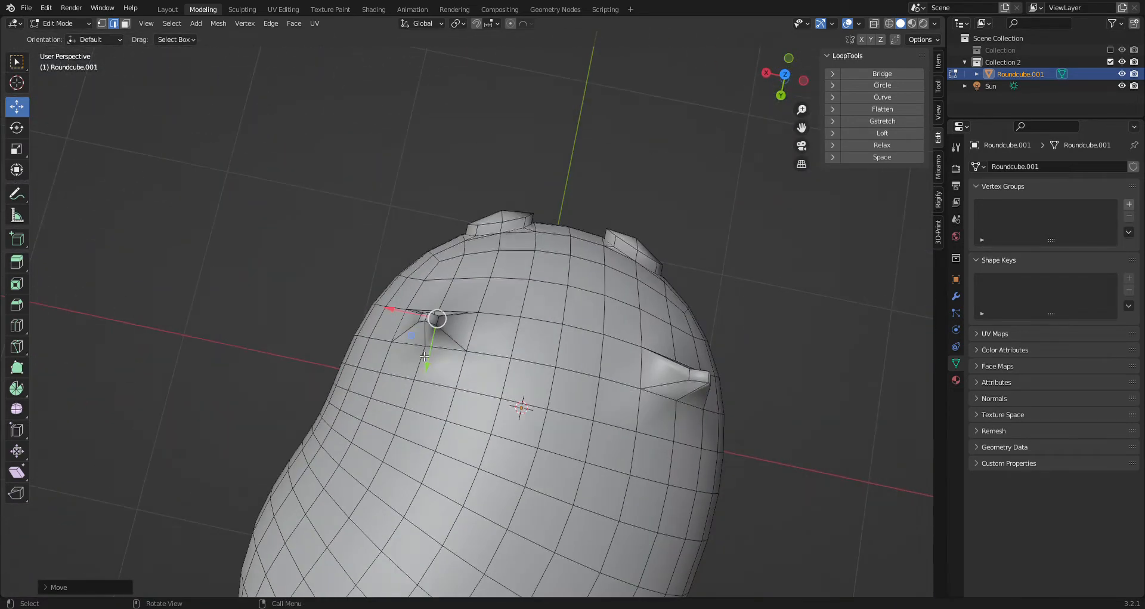
{"action": "left_click", "coordinate": [414, 347]}
{"action": "left_click", "coordinate": [444, 350], "text": "shift"}
{"action": "left_click", "coordinate": [664, 399], "text": "shift"}
{"action": "left_click", "coordinate": [689, 405], "text": "shift"}
{"action": "left_click", "coordinate": [18, 430]}
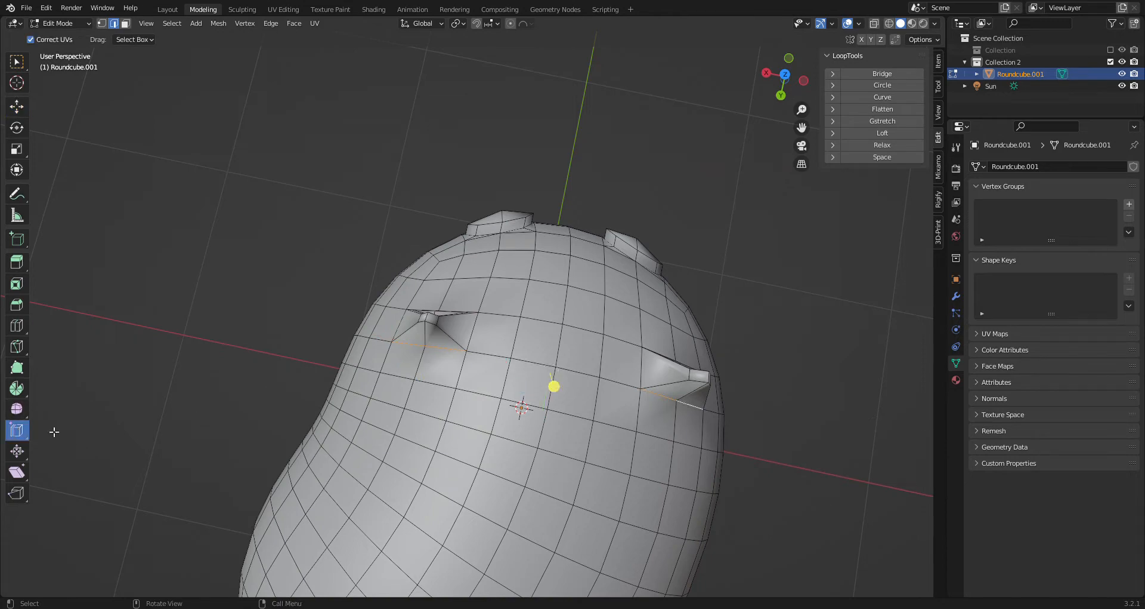
{"action": "left_click_drag", "start_coordinate": [565, 388], "coordinate": [549, 427]}
- Edge-slide the outer base edge of each ear down the side of the head to widen both ears
{"action": "middle_click_drag", "start_coordinate": [549, 427], "coordinate": [536, 461]}
{"action": "left_click", "coordinate": [519, 453]}
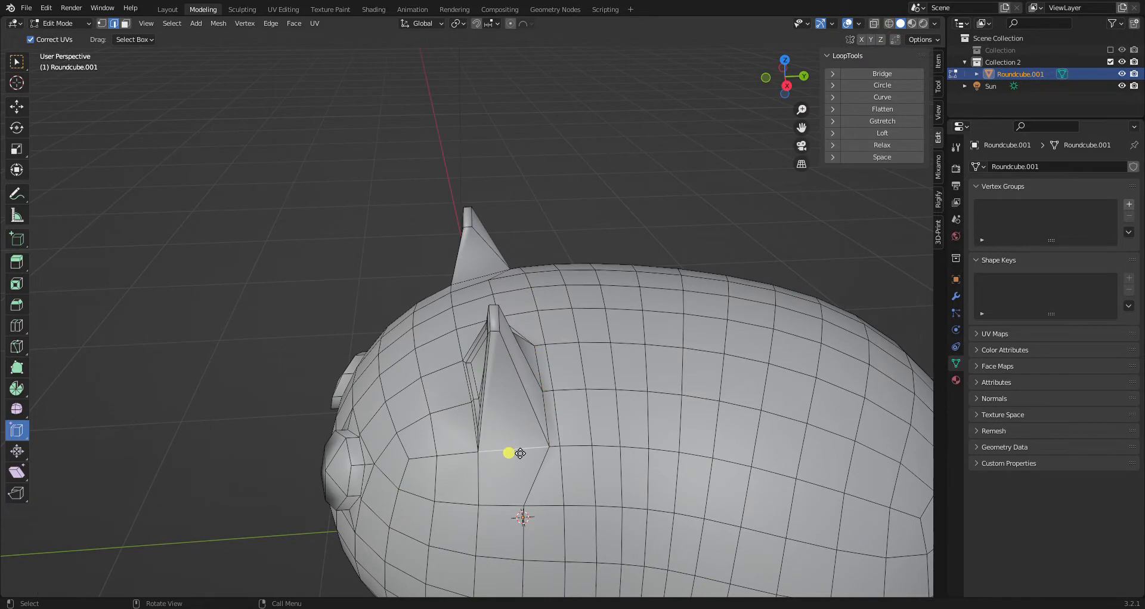
{"action": "left_click_drag", "start_coordinate": [515, 457], "coordinate": [507, 506]}
{"action": "middle_click_drag", "start_coordinate": [507, 505], "coordinate": [543, 439]}
{"action": "left_click", "coordinate": [338, 550]}
{"action": "scroll", "coordinate": [336, 554], "scroll_direction": "down", "scroll_amount": 3}
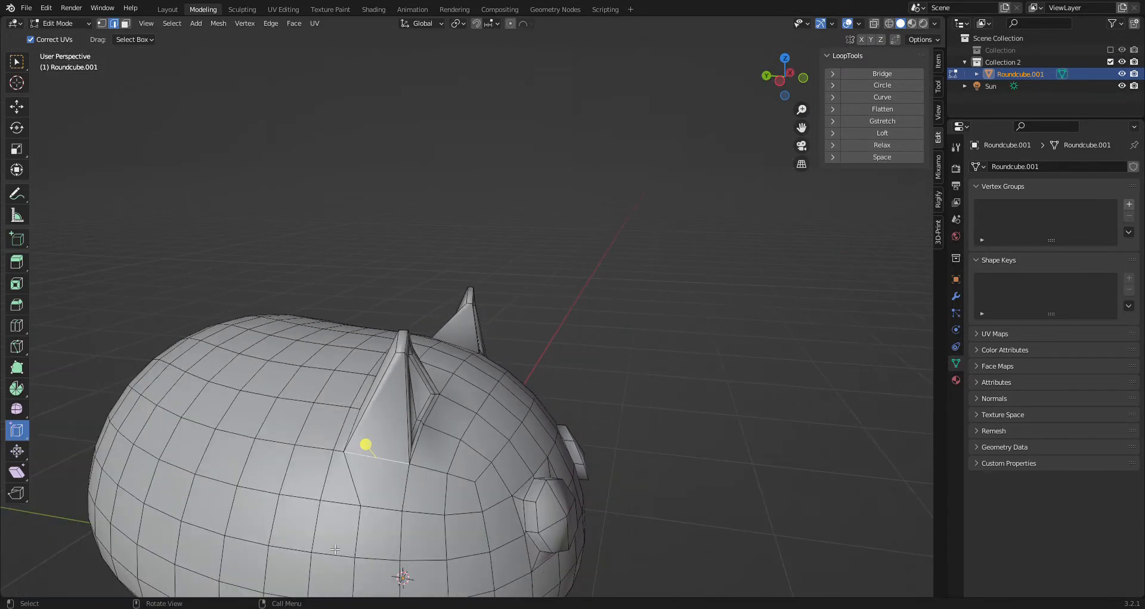
{"action": "left_click_drag", "start_coordinate": [371, 454], "coordinate": [374, 499]}
- Edge-slide the inner base edge of each ear towards the middle of the head
{"action": "middle_click_drag", "start_coordinate": [374, 498], "coordinate": [379, 441]}
{"action": "left_click", "coordinate": [361, 298]}
{"action": "left_click_drag", "start_coordinate": [350, 284], "coordinate": [368, 287]}
{"action": "left_click", "coordinate": [479, 305]}
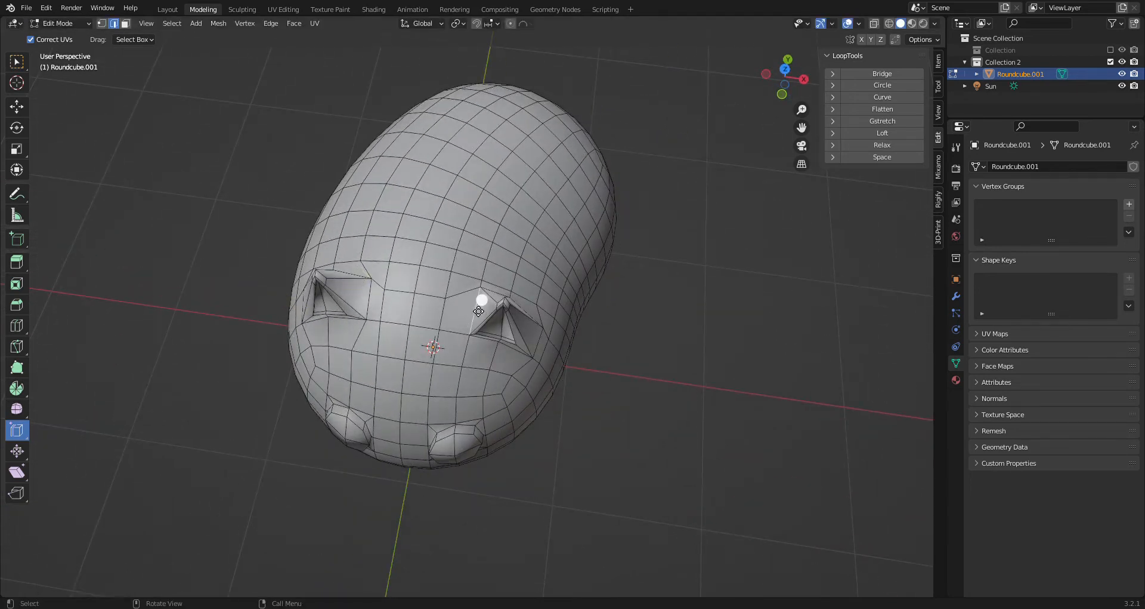
{"action": "left_click_drag", "start_coordinate": [487, 308], "coordinate": [484, 308]}
- Reposition the short rim edge near the tip on the inner side of the +X ear
{"action": "middle_click_drag", "start_coordinate": [484, 308], "coordinate": [621, 360]}
{"action": "scroll", "coordinate": [622, 361], "scroll_direction": "up", "scroll_amount": 5}
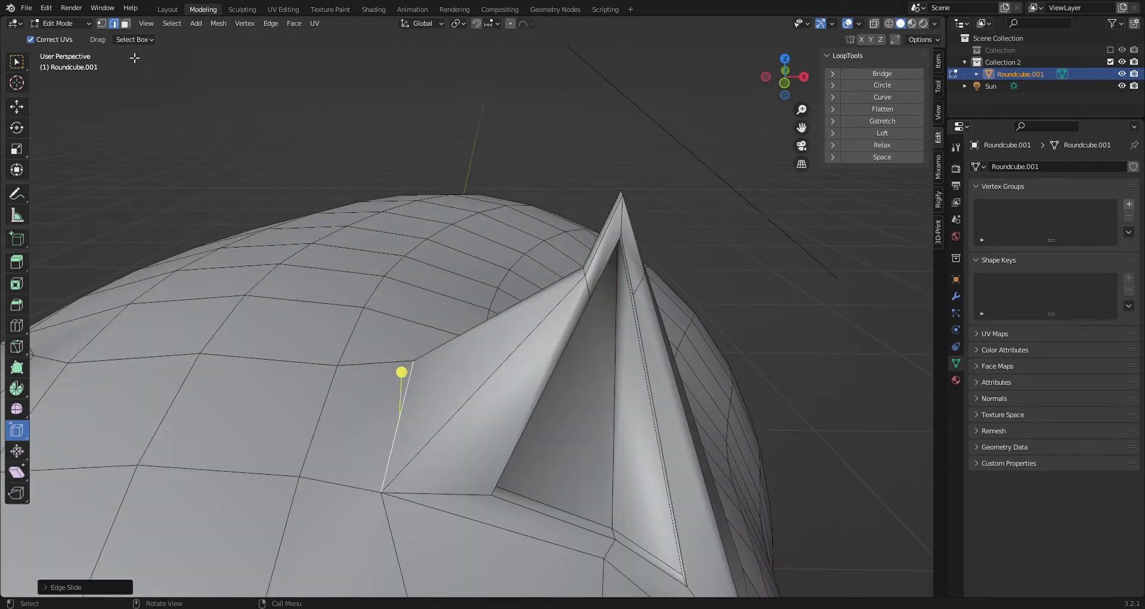
{"action": "left_click", "coordinate": [114, 24]}
{"action": "left_click", "coordinate": [586, 275]}
{"action": "left_click", "coordinate": [17, 110]}
{"action": "middle_click_drag", "start_coordinate": [681, 332], "coordinate": [645, 301]}
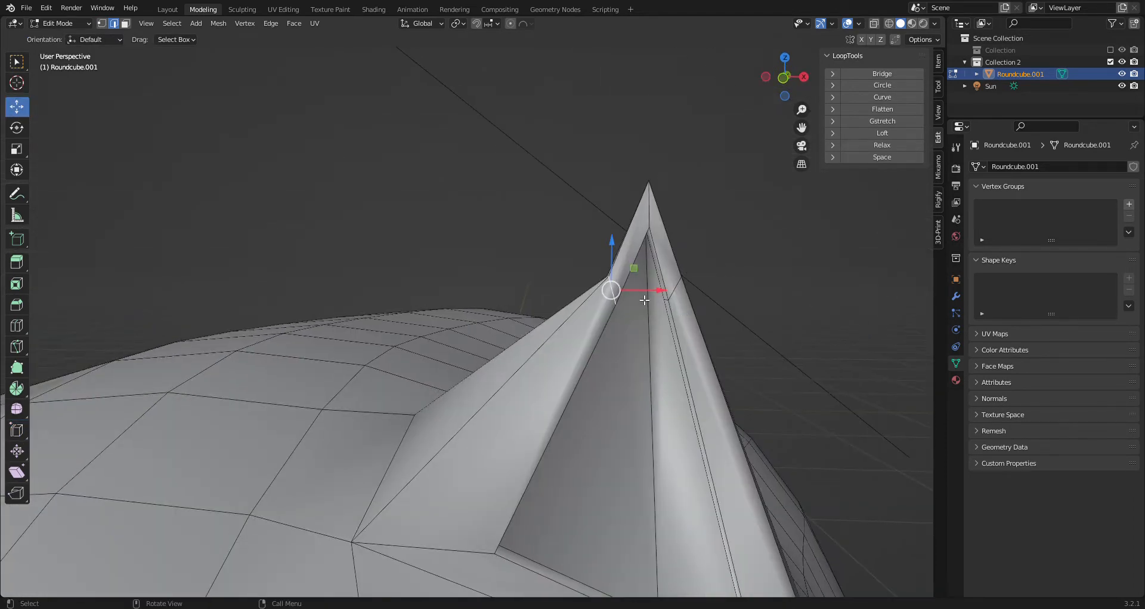
{"action": "left_click_drag", "start_coordinate": [623, 295], "coordinate": [634, 347]}
{"action": "mouse_move", "coordinate": [634, 348]}
{"action": "middle_mouse_down"}
{"action": "mouse_move", "coordinate": [514, 330]}
{"action": "mouse_move", "coordinate": [682, 445]}
{"action": "mouse_move", "coordinate": [790, 397]}
{"action": "mouse_move", "coordinate": [652, 336]}
{"action": "middle_mouse_up"}
- Adjust the upper part of the +X ear in vertex selection mode, shifting individual vertices to smooth its outline
{"action": "left_click", "coordinate": [102, 23]}
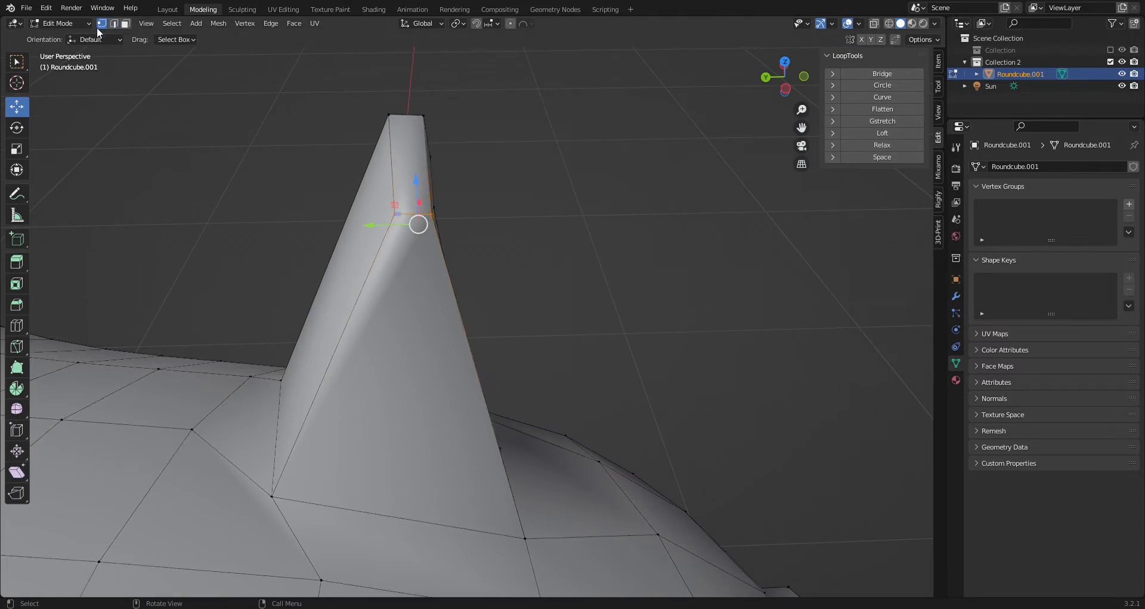
{"action": "left_click_drag", "start_coordinate": [397, 224], "coordinate": [352, 205]}
{"action": "middle_click_drag", "start_coordinate": [401, 377], "coordinate": [119, 360]}
{"action": "left_click", "coordinate": [451, 137]}
{"action": "left_click_drag", "start_coordinate": [472, 134], "coordinate": [491, 133]}
{"action": "middle_click_drag", "start_coordinate": [385, 238], "coordinate": [563, 336]}
{"action": "left_click", "coordinate": [555, 306]}
{"action": "left_click_drag", "start_coordinate": [605, 302], "coordinate": [651, 302]}
{"action": "middle_click_drag", "start_coordinate": [728, 339], "coordinate": [521, 407]}
{"action": "left_click", "coordinate": [452, 322]}
{"action": "left_click_drag", "start_coordinate": [439, 326], "coordinate": [419, 328]}
- Move the vertex below the tip on the outer back of the +X ear about 0.02 m along Y
{"action": "middle_click_drag", "start_coordinate": [418, 364], "coordinate": [588, 439]}
{"action": "scroll", "coordinate": [558, 385], "scroll_direction": "down", "scroll_amount": 3}
{"action": "scroll", "coordinate": [587, 412], "scroll_direction": "up", "scroll_amount": 3}
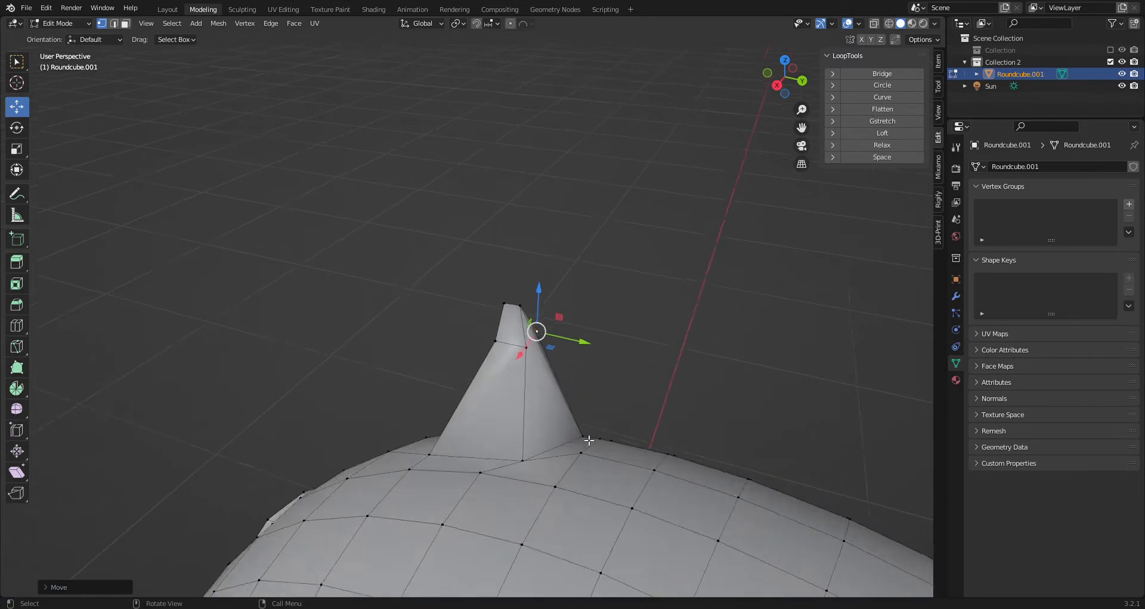
{"action": "scroll", "coordinate": [589, 438], "scroll_direction": "up", "scroll_amount": 3}
{"action": "key", "text": "g"}
{"action": "key", "text": "y"}
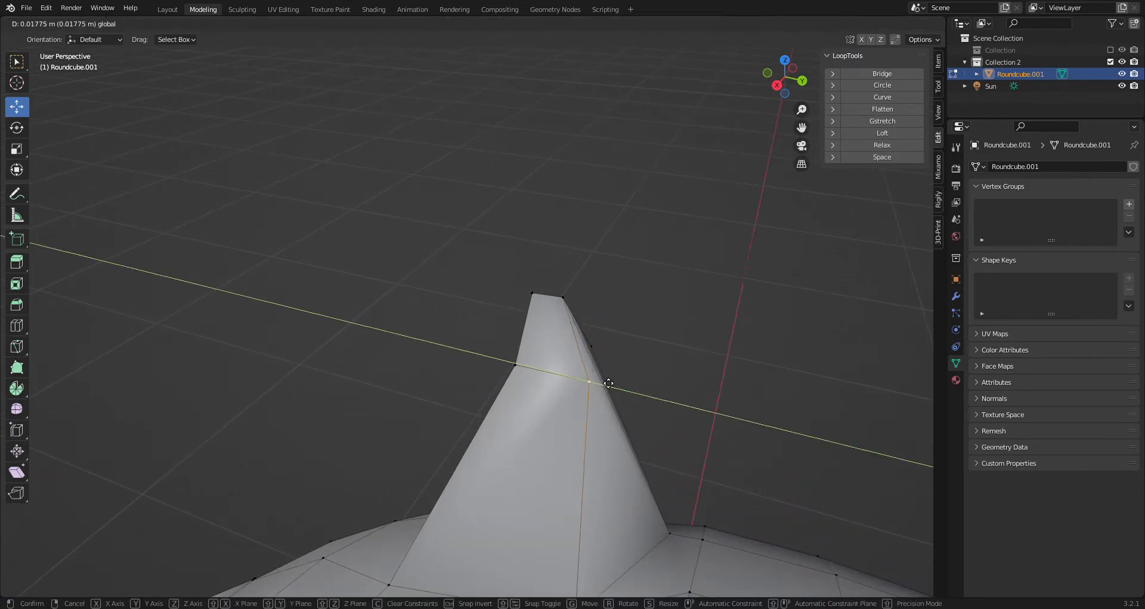
{"action": "left_click", "coordinate": [605, 383]}
- Reposition two vertices near the tip of the opposite ear on the -X side to refine its shape
{"action": "middle_click_drag", "start_coordinate": [605, 383], "coordinate": [737, 363]}
{"action": "middle_click_drag", "start_coordinate": [445, 524], "coordinate": [454, 588], "text": "shift"}
{"action": "middle_click_drag", "start_coordinate": [475, 498], "coordinate": [408, 403]}
{"action": "middle_click_drag", "start_coordinate": [570, 269], "coordinate": [455, 251]}
{"action": "scroll", "coordinate": [455, 250], "scroll_direction": "down", "scroll_amount": 3}
{"action": "middle_click_drag", "start_coordinate": [708, 393], "coordinate": [438, 392]}
{"action": "middle_click_drag", "start_coordinate": [290, 332], "coordinate": [264, 377]}
{"action": "left_click", "coordinate": [268, 341]}
{"action": "left_click", "coordinate": [268, 356], "text": "shift"}
{"action": "left_click_drag", "start_coordinate": [268, 333], "coordinate": [291, 312]}
{"action": "left_click", "coordinate": [283, 319]}
{"action": "scroll", "coordinate": [275, 402], "scroll_direction": "down", "scroll_amount": 1}
{"action": "scroll", "coordinate": [275, 402], "scroll_direction": "up", "scroll_amount": 2}
{"action": "scroll", "coordinate": [298, 415], "scroll_direction": "down", "scroll_amount": 6}
{"action": "middle_click_drag", "start_coordinate": [703, 503], "coordinate": [667, 494]}
{"action": "scroll", "coordinate": [667, 494], "scroll_direction": "down", "scroll_amount": 3}
{"action": "middle_click_drag", "start_coordinate": [600, 450], "coordinate": [614, 490]}
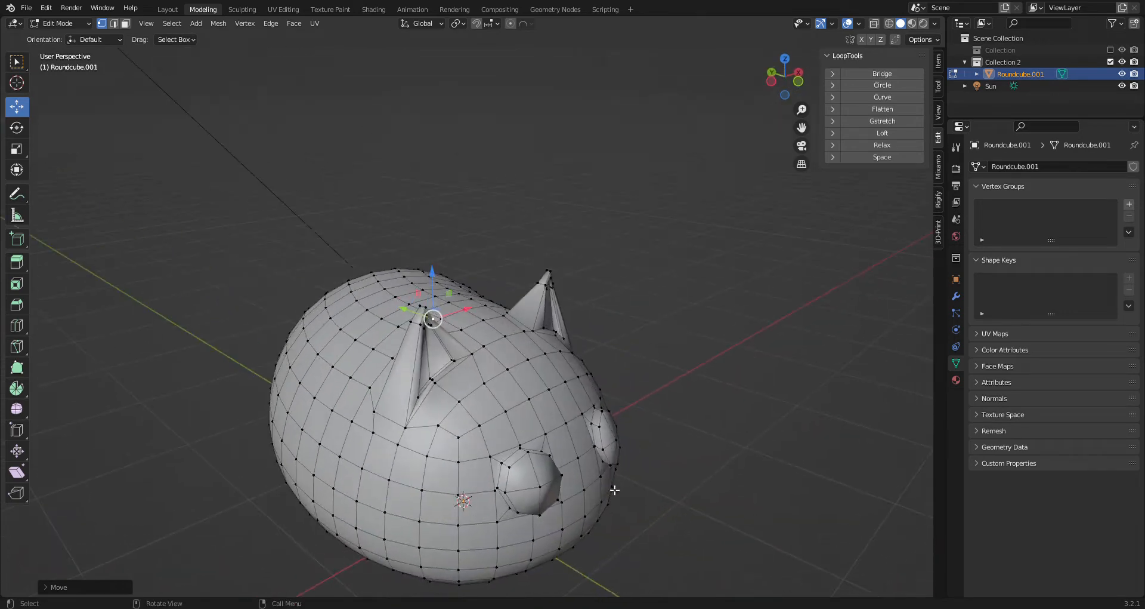
- Switch to the Layout workspace and add a Subdivision Surface modifier to the cat body
{"action": "left_click", "coordinate": [161, 10]}
{"action": "scroll", "coordinate": [708, 254], "scroll_direction": "up", "scroll_amount": 6}
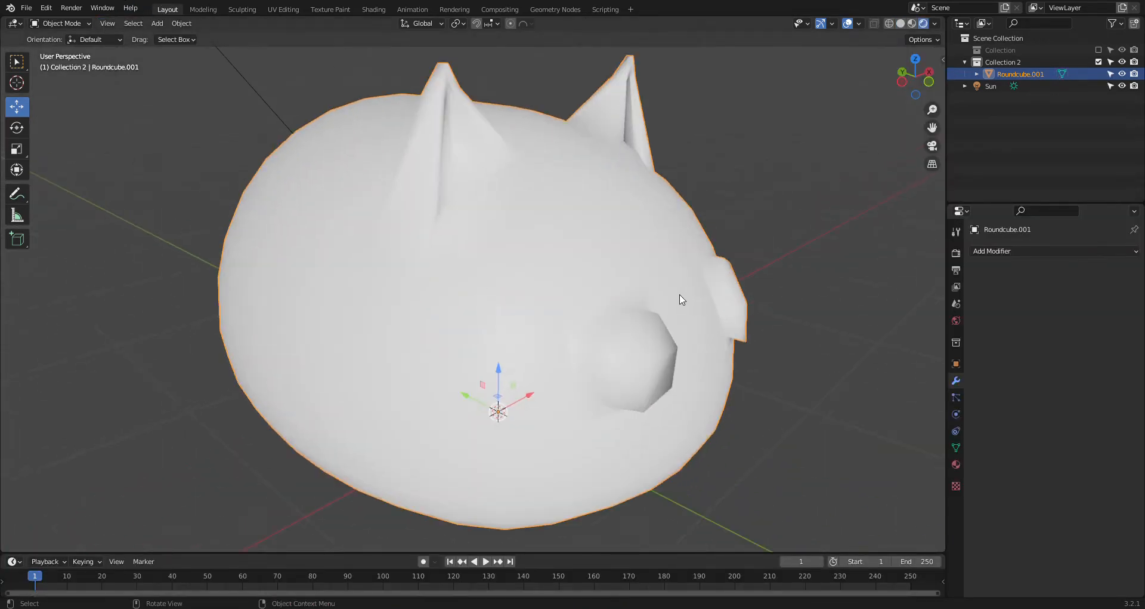
{"action": "middle_click_drag", "start_coordinate": [875, 400], "coordinate": [913, 352]}
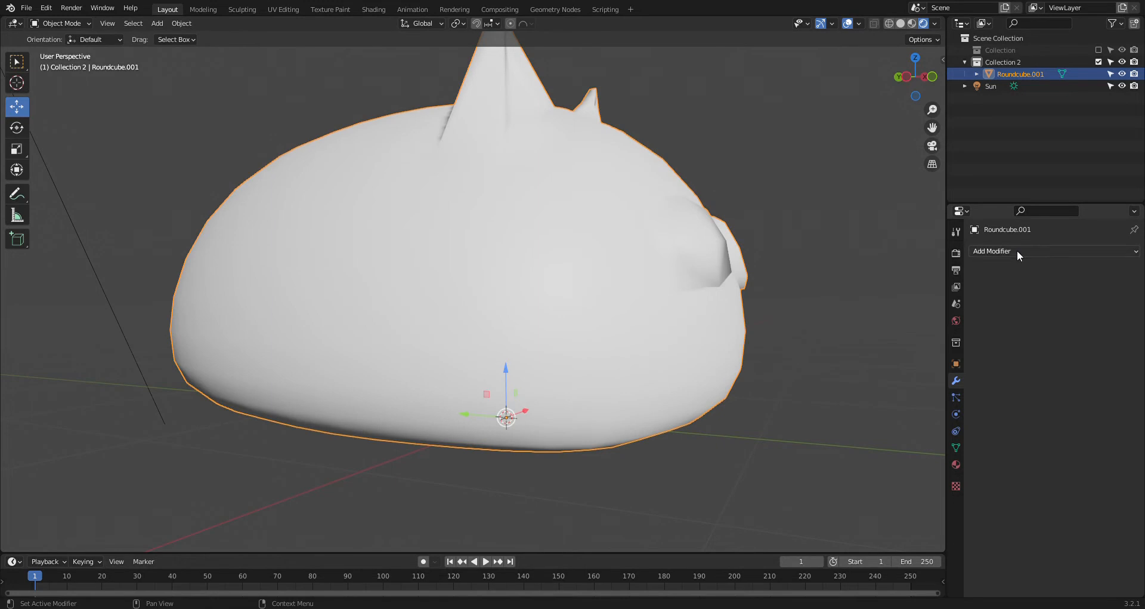
{"action": "left_click", "coordinate": [1018, 250]}
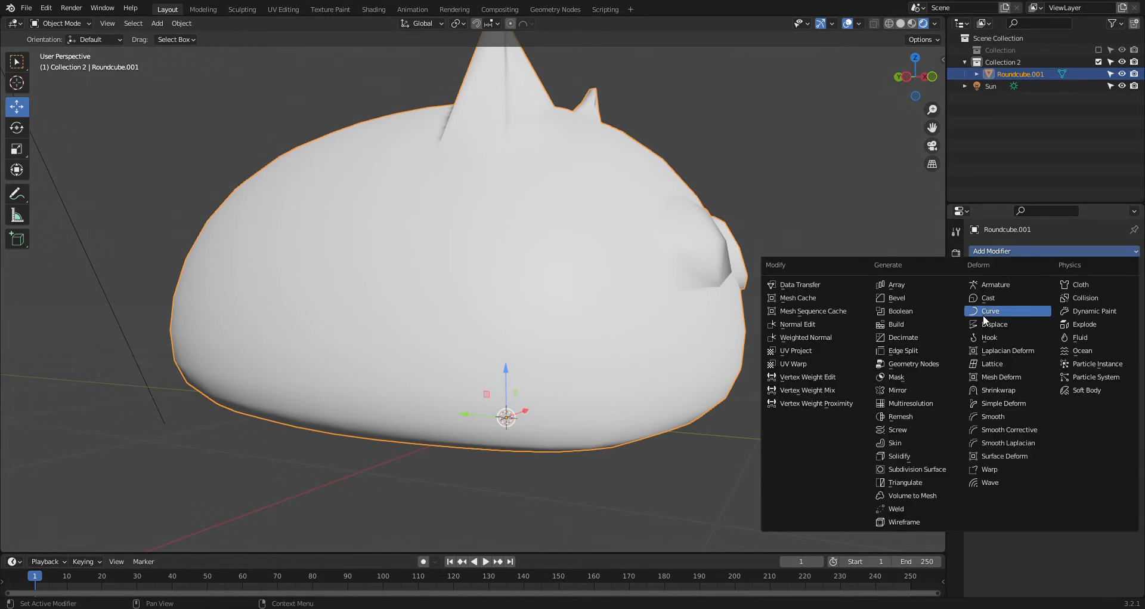
{"action": "left_click", "coordinate": [906, 469]}
- Return to the Modeling workspace with edge selection active, and turn off the Subdivision modifier's display in Edit Mode
{"action": "middle_click_drag", "start_coordinate": [898, 475], "coordinate": [431, 197]}
{"action": "left_click", "coordinate": [216, 8]}
{"action": "middle_click_drag", "start_coordinate": [667, 388], "coordinate": [418, 329]}
{"action": "scroll", "coordinate": [616, 483], "scroll_direction": "up", "scroll_amount": 4}
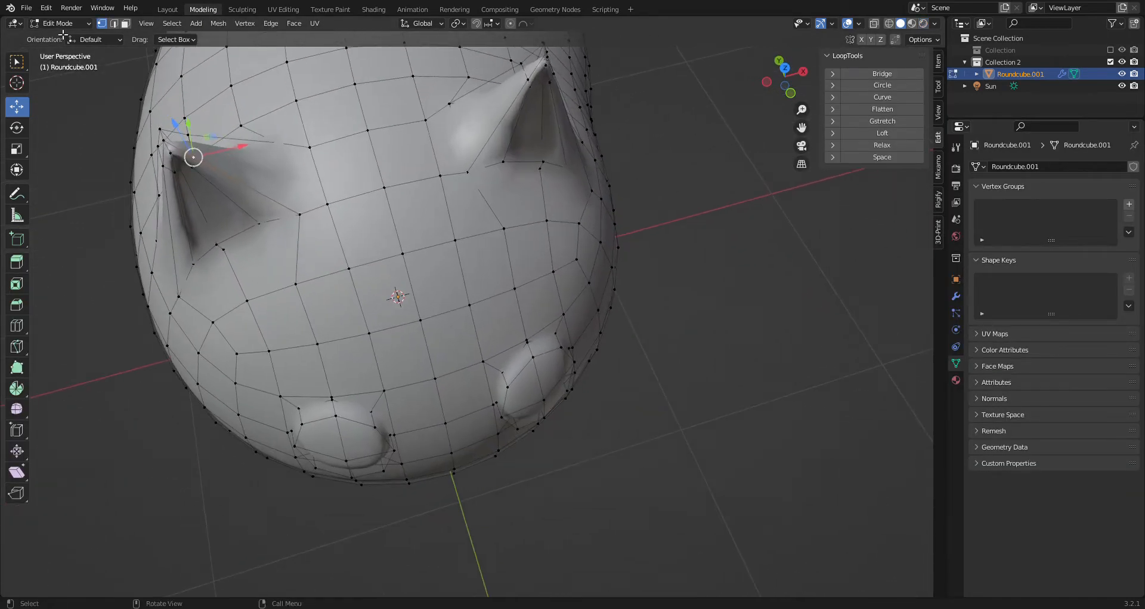
{"action": "left_click", "coordinate": [114, 24]}
{"action": "scroll", "coordinate": [557, 397], "scroll_direction": "up", "scroll_amount": 3}
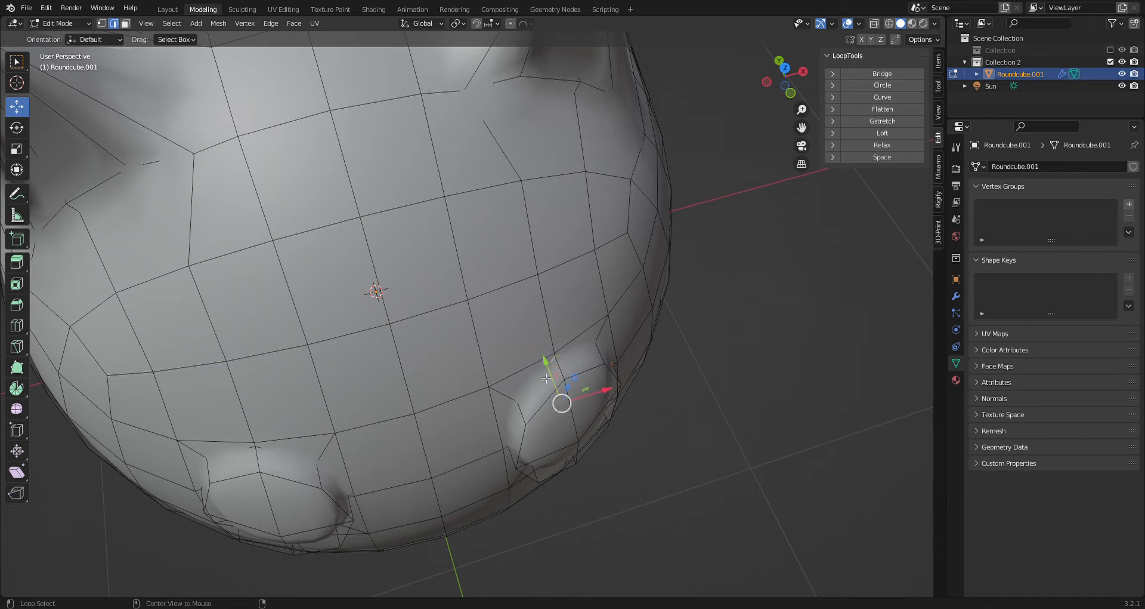
{"action": "left_click", "coordinate": [957, 295]}
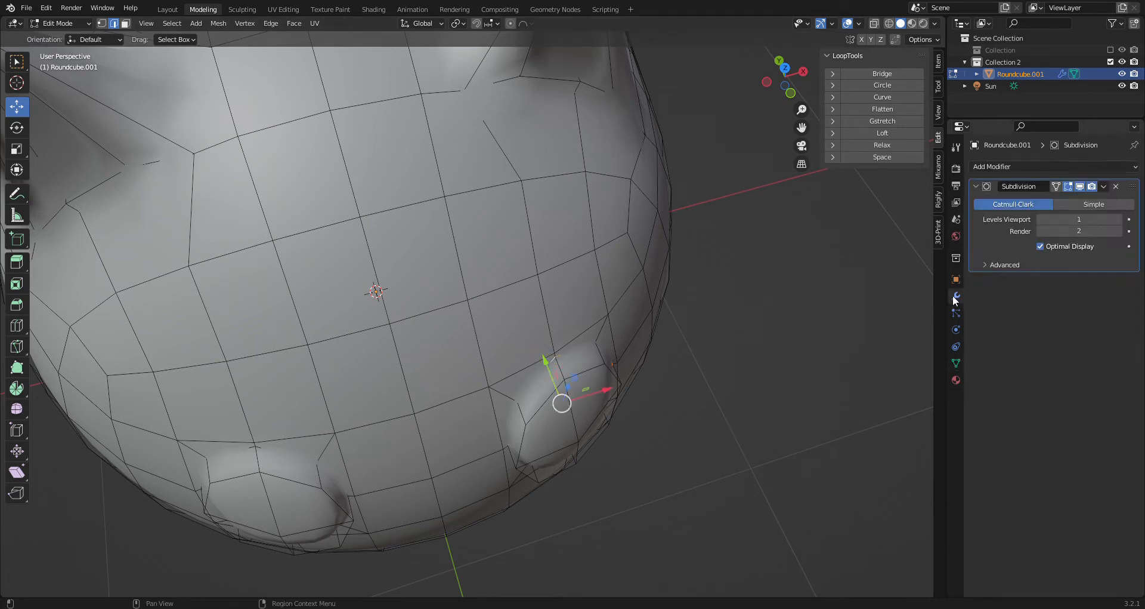
{"action": "left_click", "coordinate": [1068, 185]}
{"action": "middle_click_drag", "start_coordinate": [537, 381], "coordinate": [431, 354]}
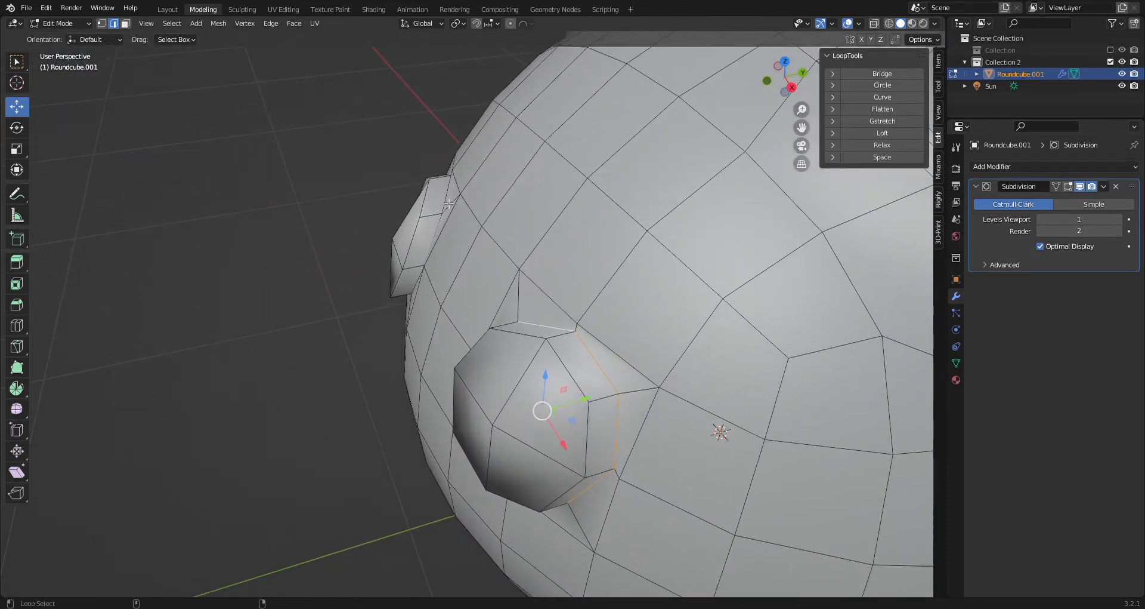
- Crease the selected edge loops around both eyes and turn on the Subdivision modifier's display in Edit Mode
{"action": "middle_click_drag", "start_coordinate": [400, 260], "coordinate": [472, 243]}
{"action": "right_click", "coordinate": [246, 413]}
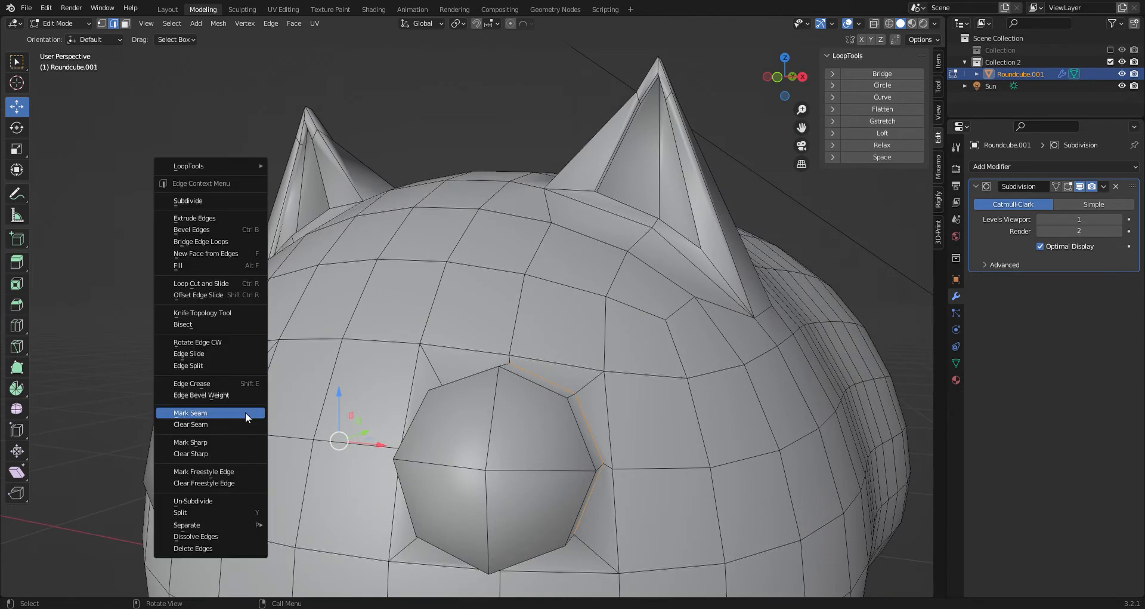
{"action": "left_click", "coordinate": [232, 384]}
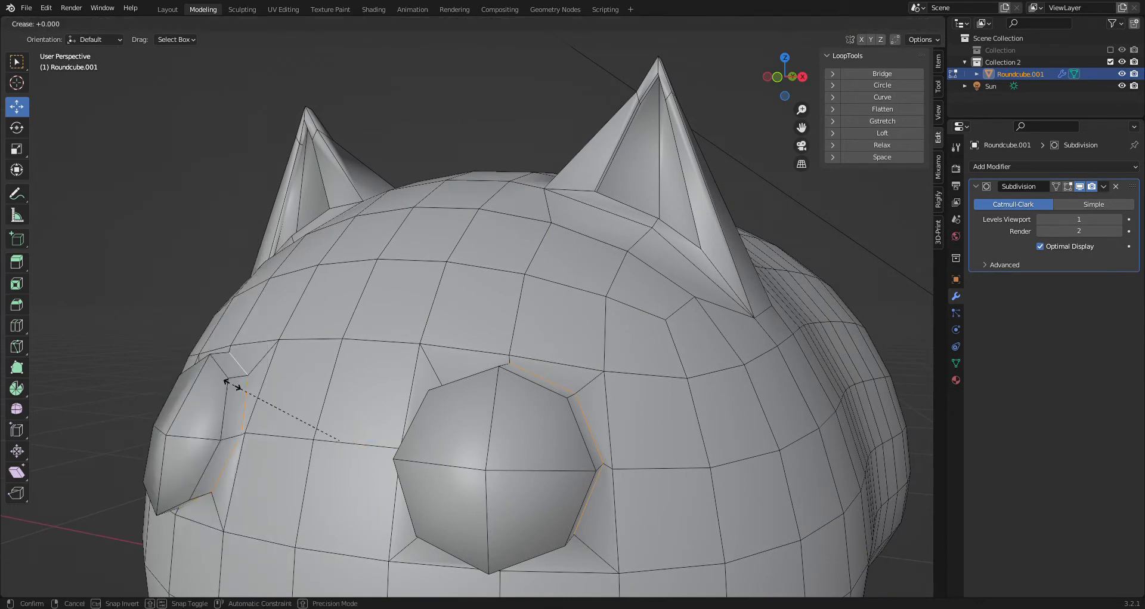
{"action": "left_click", "coordinate": [471, 107]}
{"action": "right_click", "coordinate": [203, 357]}
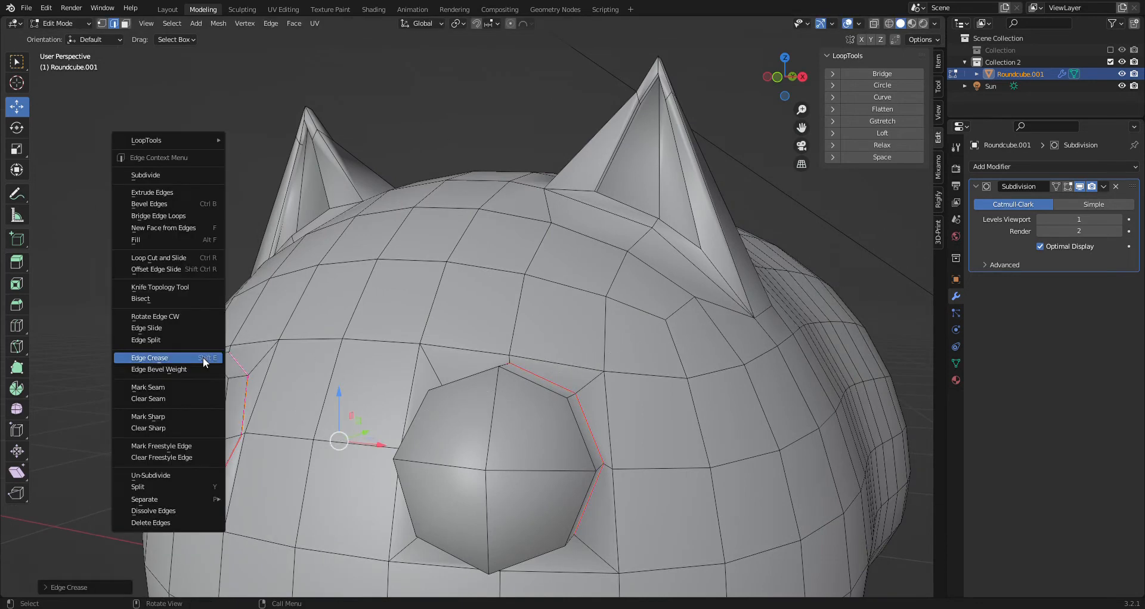
{"action": "left_click", "coordinate": [144, 399]}
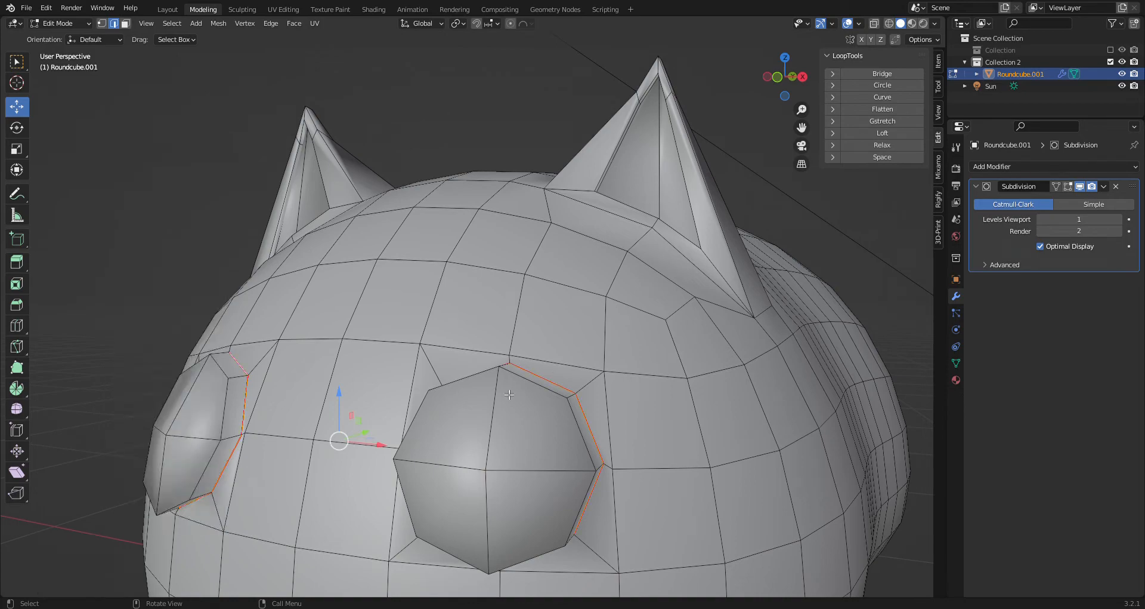
{"action": "left_click", "coordinate": [1071, 188]}
{"action": "middle_click_drag", "start_coordinate": [815, 321], "coordinate": [784, 370]}
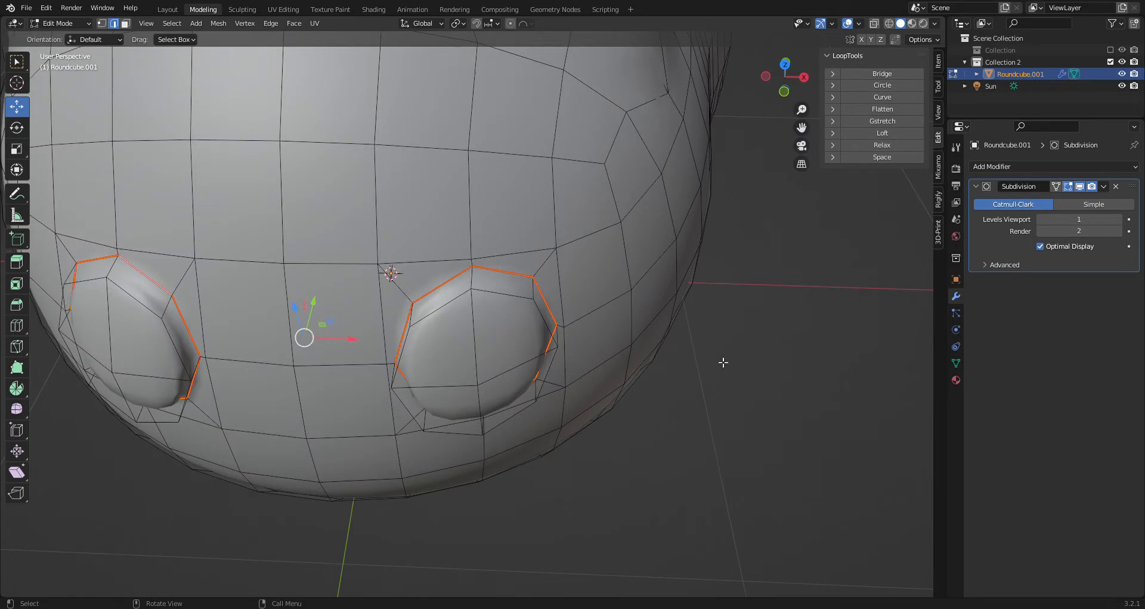
- Scale down the creased base edge loop of each eye slightly, one eye at a time
{"action": "left_click", "coordinate": [517, 280], "text": "alt"}
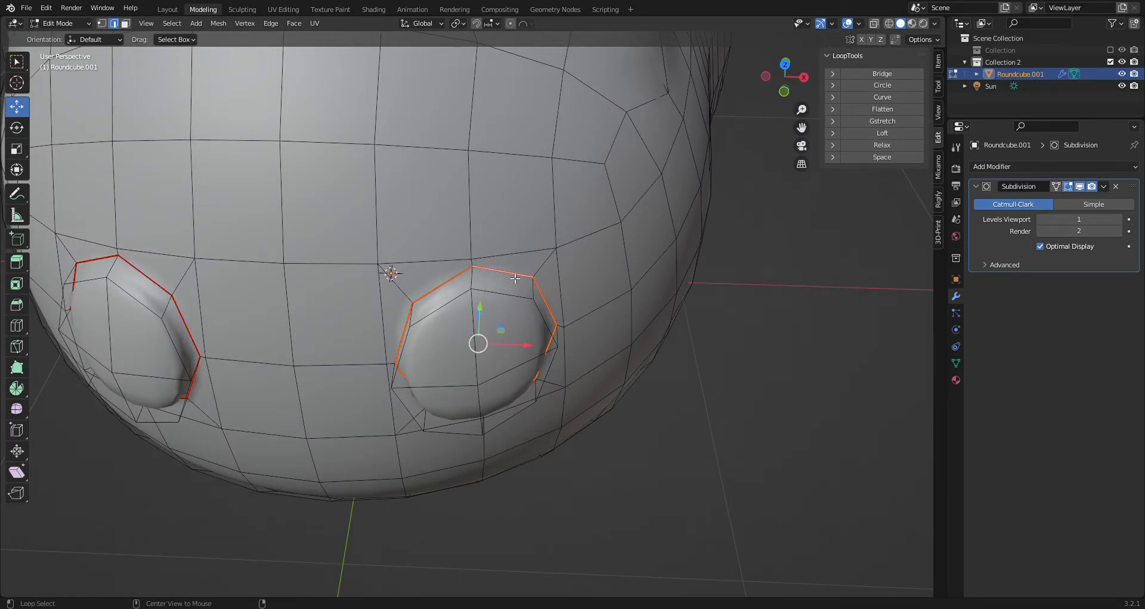
{"action": "key", "text": "s"}
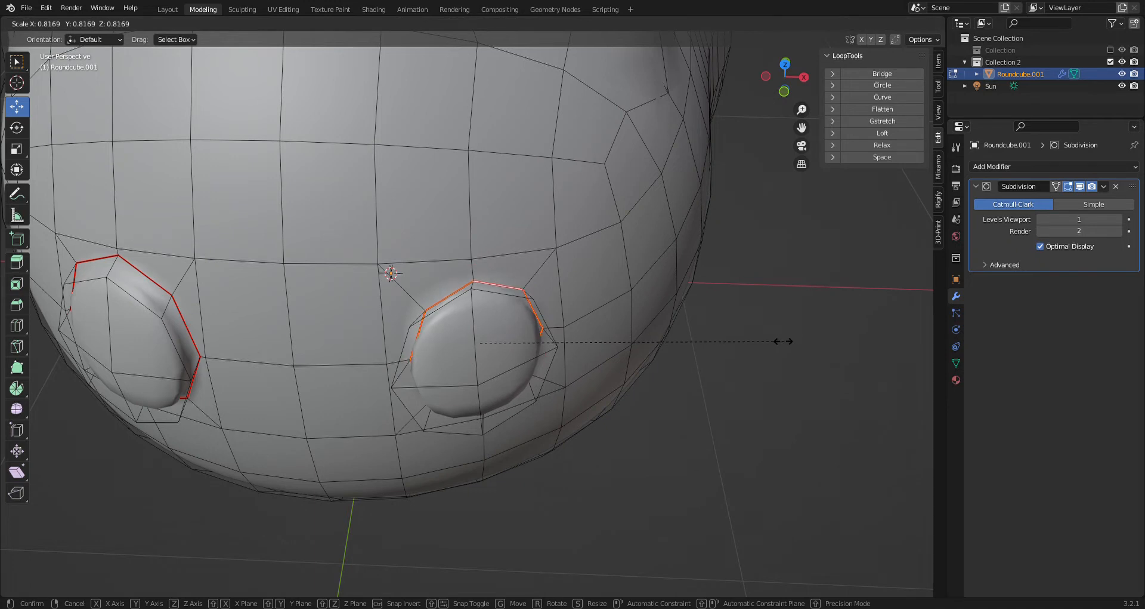
{"action": "left_click", "coordinate": [828, 323]}
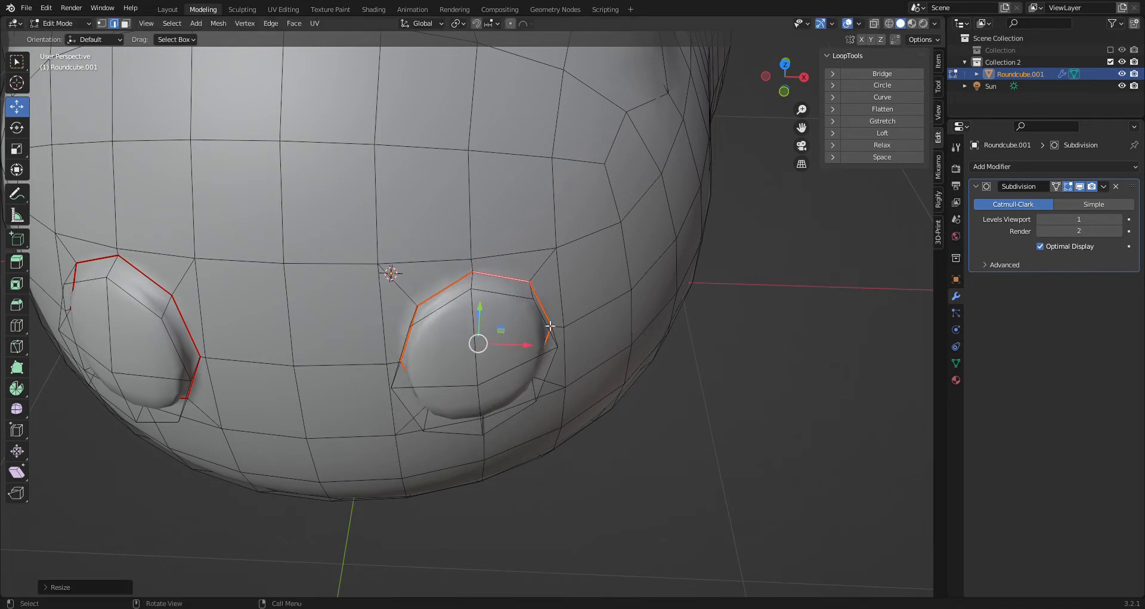
{"action": "left_click", "coordinate": [166, 290], "text": "alt"}
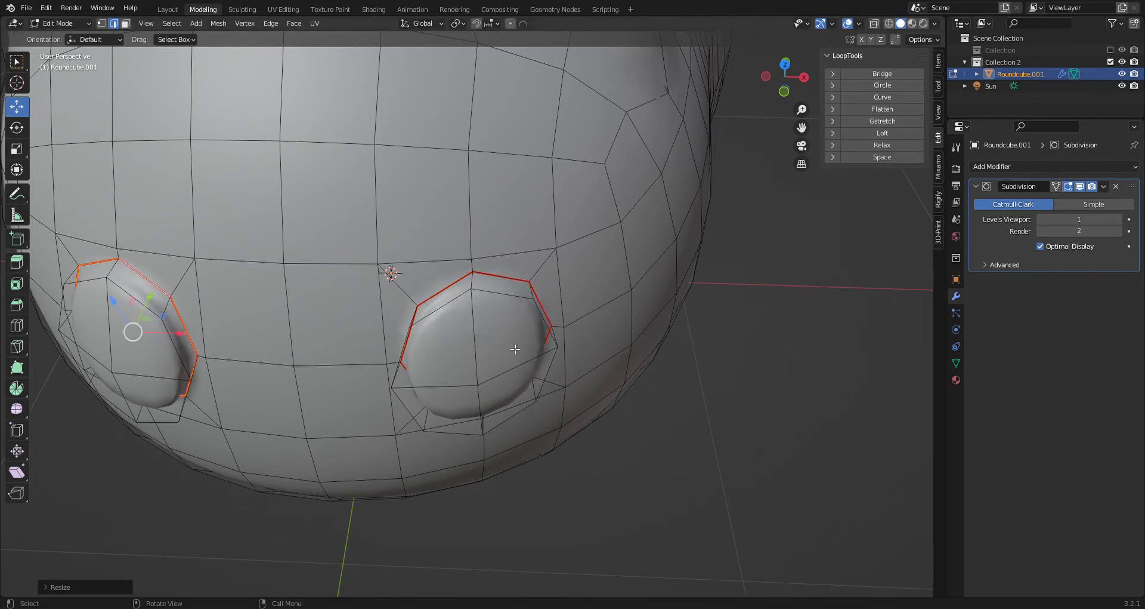
- Select the outer rim edges of the +X eye and move them slightly along Y towards the head
{"action": "middle_click_drag", "start_coordinate": [391, 273], "coordinate": [369, 270]}
{"action": "left_click", "coordinate": [436, 252], "text": "alt+shift"}
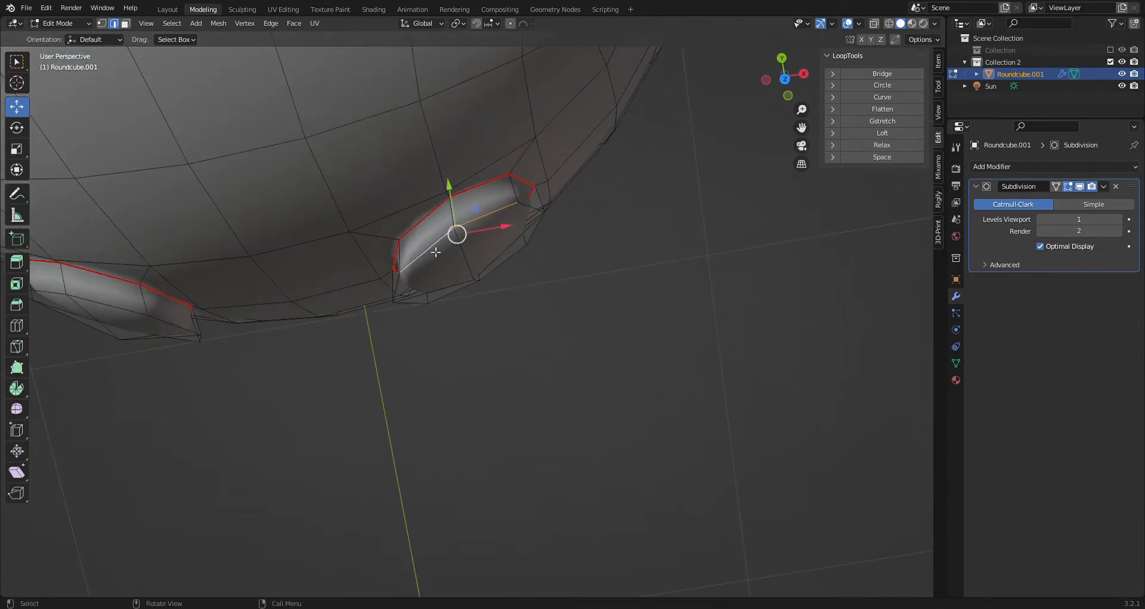
{"action": "left_click", "coordinate": [539, 216], "text": "alt+shift"}
{"action": "middle_click_drag", "start_coordinate": [514, 272], "coordinate": [454, 289]}
{"action": "left_click_drag", "start_coordinate": [464, 206], "coordinate": [462, 194]}
- Select the matching outer rim edges of the -X eye and reposition them to match the other eye
{"action": "middle_click_drag", "start_coordinate": [334, 315], "coordinate": [613, 352], "text": "shift"}
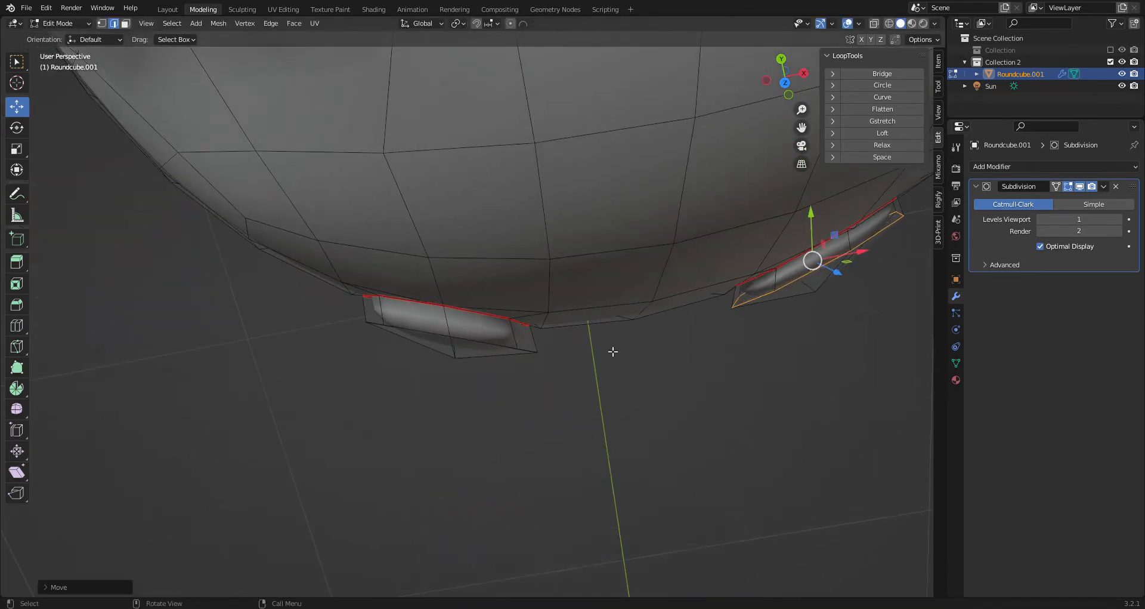
{"action": "left_click", "coordinate": [459, 334], "text": "alt"}
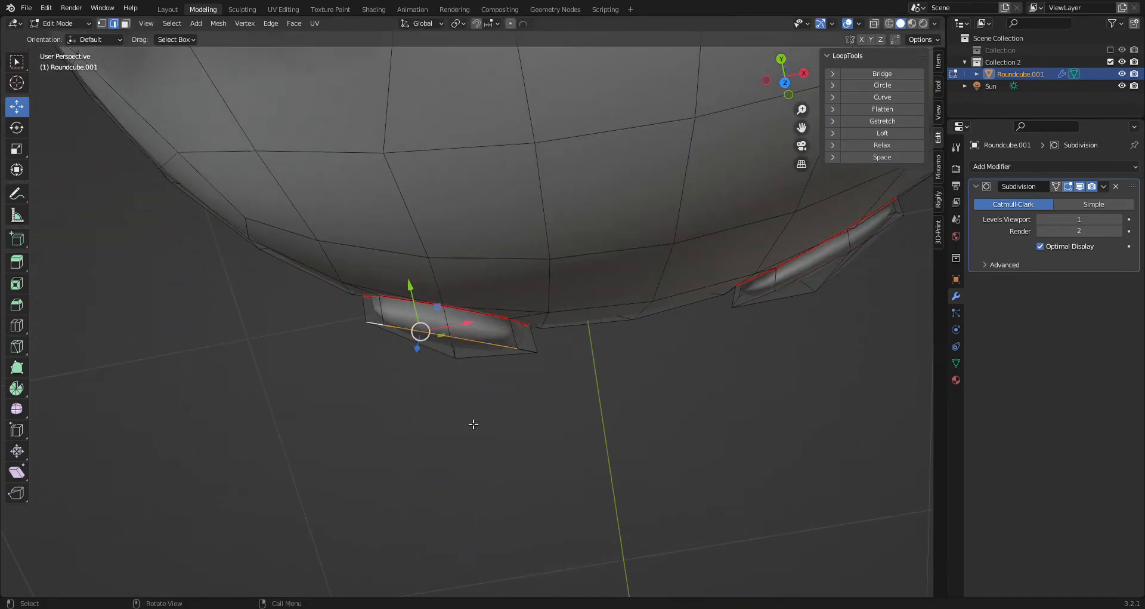
{"action": "middle_click_drag", "start_coordinate": [468, 425], "coordinate": [464, 297]}
{"action": "middle_click_drag", "start_coordinate": [519, 573], "coordinate": [450, 396]}
{"action": "left_click_drag", "start_coordinate": [442, 325], "coordinate": [455, 378]}
{"action": "middle_click_drag", "start_coordinate": [455, 378], "coordinate": [536, 392]}
{"action": "scroll", "coordinate": [536, 392], "scroll_direction": "down", "scroll_amount": 2}
{"action": "middle_click_drag", "start_coordinate": [602, 430], "coordinate": [522, 490]}
- Switch to vertex selection and reposition individual eye vertices to refine the eye's shape
{"action": "left_click", "coordinate": [102, 25]}
{"action": "left_click", "coordinate": [401, 424]}
{"action": "left_click_drag", "start_coordinate": [428, 414], "coordinate": [382, 411]}
{"action": "middle_click_drag", "start_coordinate": [702, 511], "coordinate": [358, 440]}
{"action": "left_click_drag", "start_coordinate": [364, 444], "coordinate": [322, 417]}
- Select the block of four faces low on the centre of the body's rear and inset them
{"action": "scroll", "coordinate": [314, 435], "scroll_direction": "down", "scroll_amount": 8}
{"action": "middle_click_drag", "start_coordinate": [322, 436], "coordinate": [460, 458]}
{"action": "scroll", "coordinate": [459, 458], "scroll_direction": "up", "scroll_amount": 2}
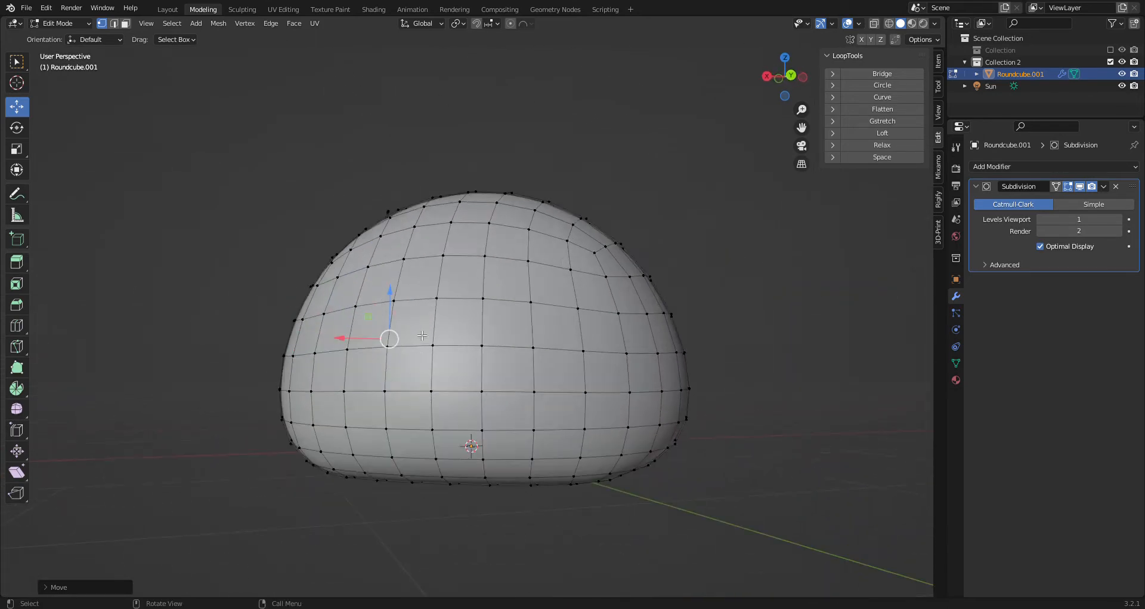
{"action": "left_click_drag", "start_coordinate": [419, 387], "coordinate": [554, 468]}
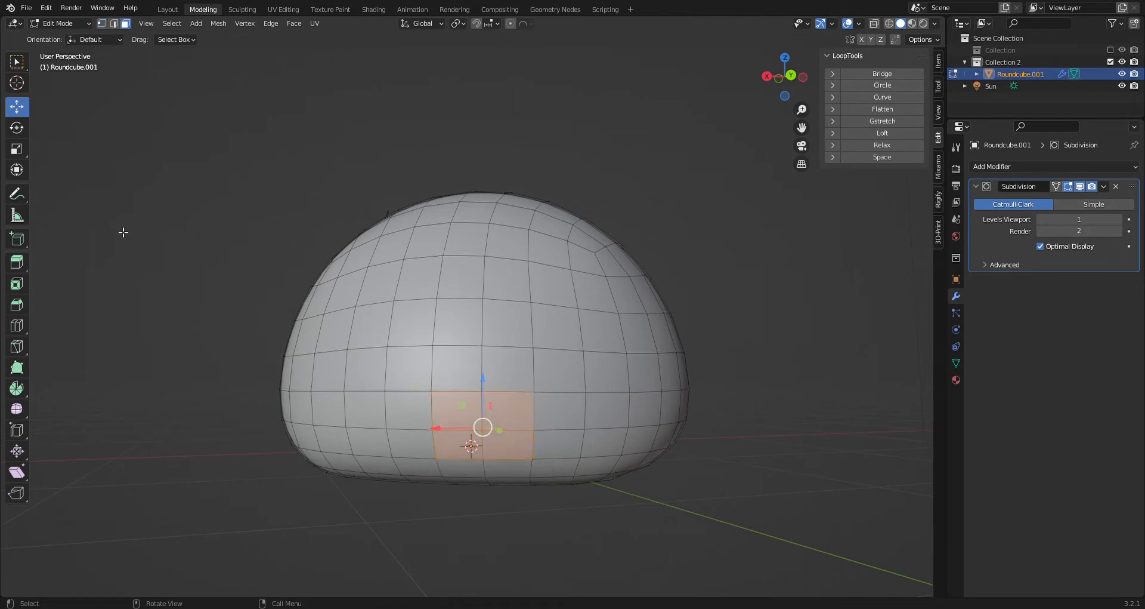
{"action": "left_click", "coordinate": [17, 305]}
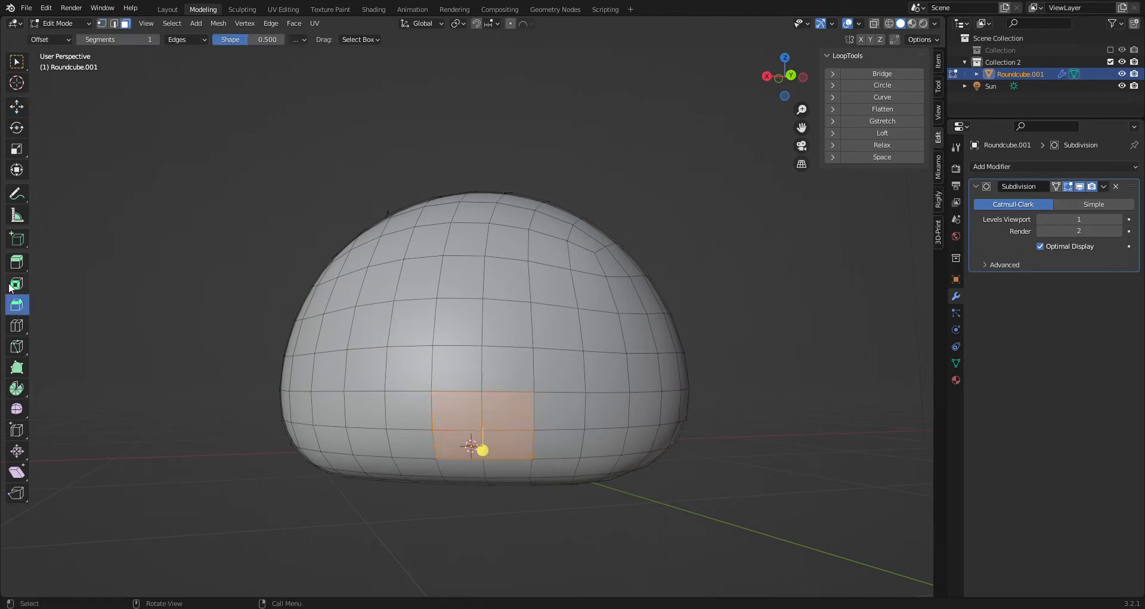
{"action": "left_click", "coordinate": [16, 284]}
{"action": "left_click_drag", "start_coordinate": [529, 421], "coordinate": [521, 420]}
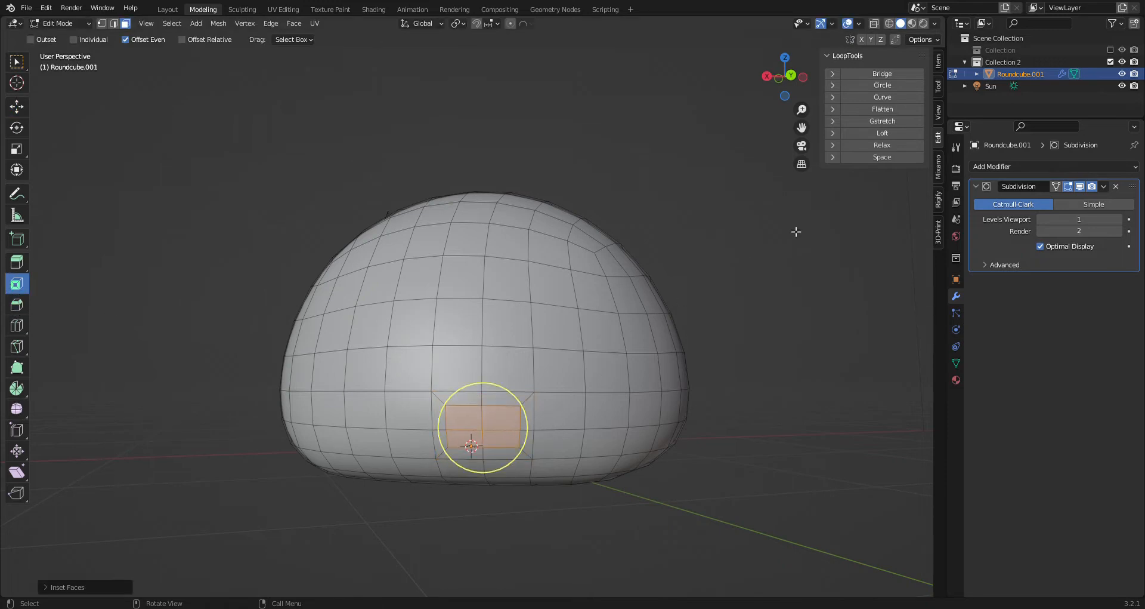
- Shape the inset rear faces into a circle with LoopTools, scale them down slightly and activate the Move tool
{"action": "left_click", "coordinate": [875, 87]}
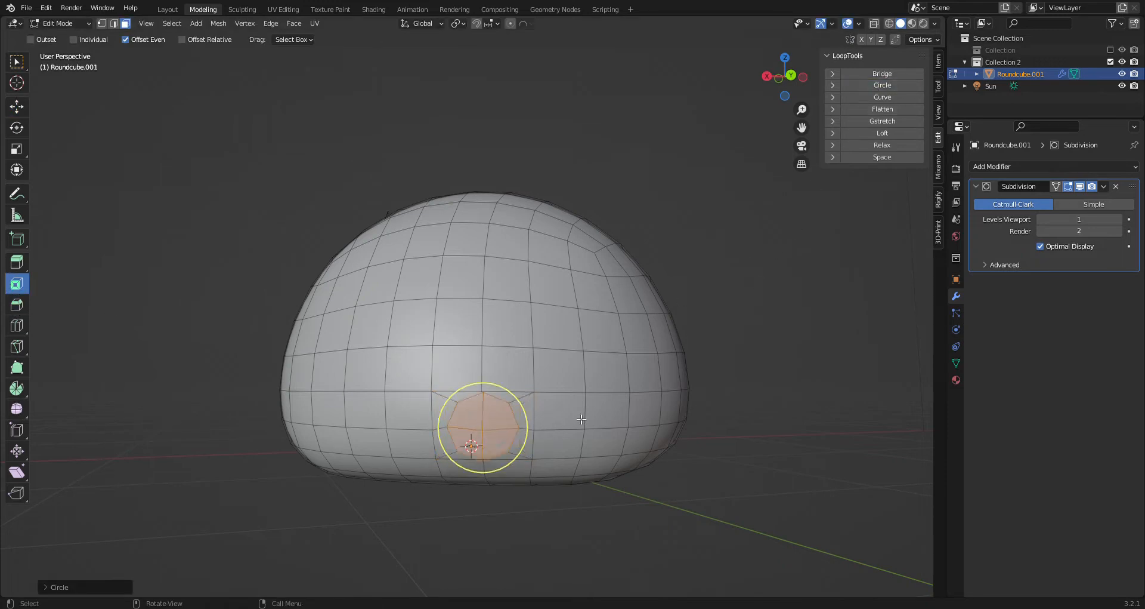
{"action": "key", "text": "s"}
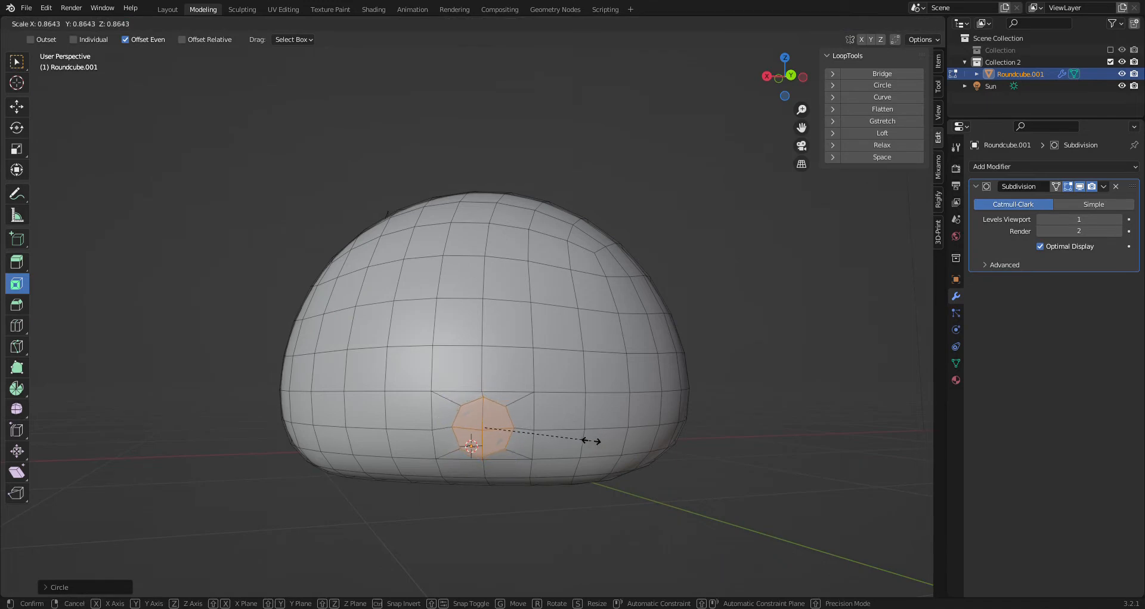
{"action": "left_click", "coordinate": [585, 444]}
{"action": "left_click", "coordinate": [8, 111]}
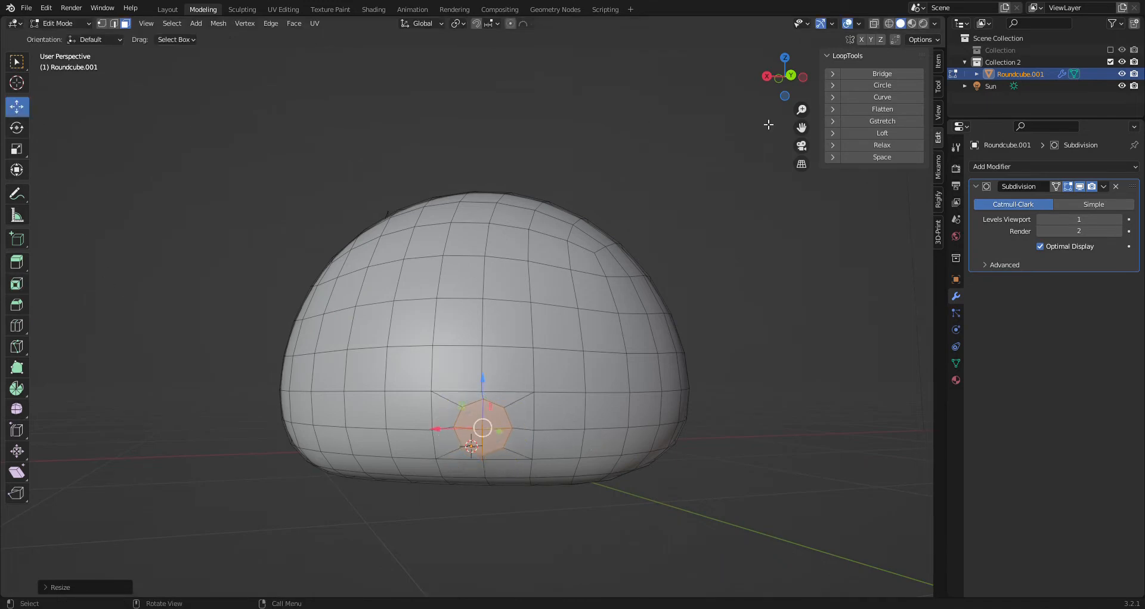
- In top view, extrude the circular rear faces twice into a short tail base, rotating the end between extrusions
{"action": "left_click", "coordinate": [784, 57]}
{"action": "middle_click_drag", "start_coordinate": [678, 249], "coordinate": [511, 511], "text": "shift"}
{"action": "scroll", "coordinate": [448, 313], "scroll_direction": "up", "scroll_amount": 1}
{"action": "key", "text": "e"}
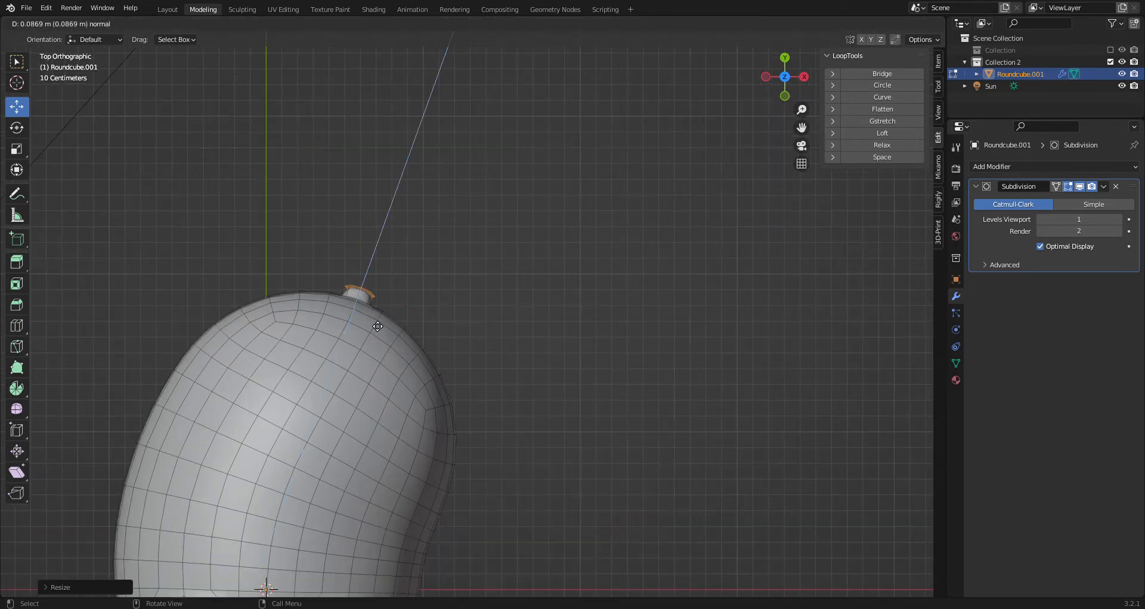
{"action": "left_click", "coordinate": [391, 311]}
{"action": "key", "text": "r"}
{"action": "left_click", "coordinate": [396, 272]}
{"action": "key", "text": "e"}
{"action": "left_click", "coordinate": [387, 273]}
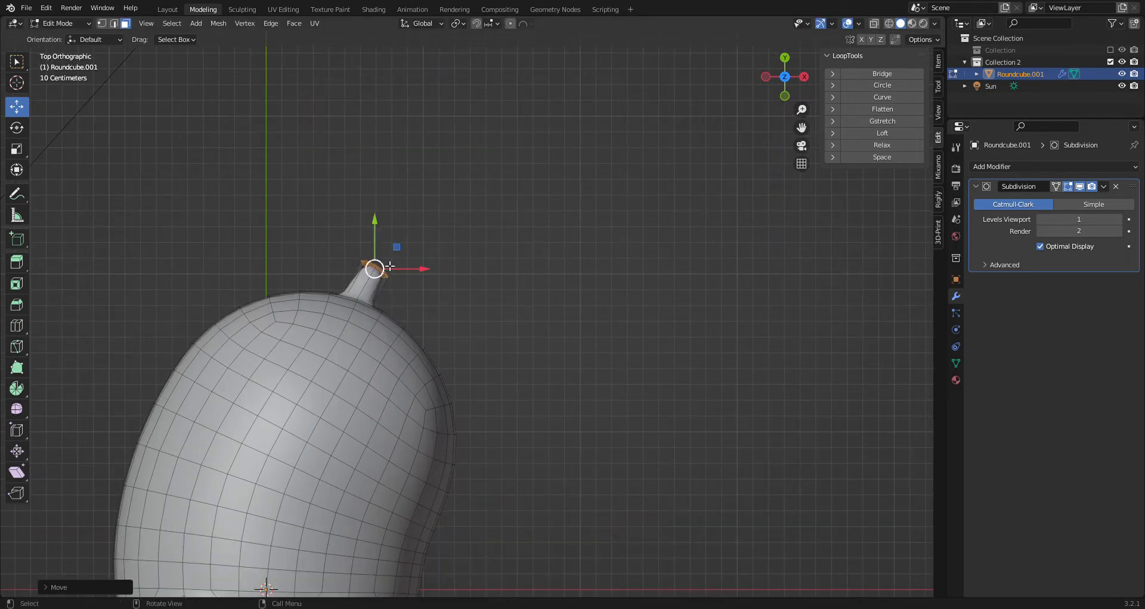
- Extrude the tail's next segment outward, then enlarge, rotate and reposition its end to curve towards +X
{"action": "key", "text": "e"}
{"action": "left_click", "coordinate": [464, 231]}
{"action": "key", "text": "s"}
{"action": "left_click", "coordinate": [509, 248]}
{"action": "key", "text": "r"}
{"action": "left_click", "coordinate": [518, 236]}
{"action": "left_click_drag", "start_coordinate": [408, 214], "coordinate": [424, 225]}
- Extrude another tail segment, adjust its end's scale, and rotate and move the end to continue the bend
{"action": "key", "text": "e"}
{"action": "left_click", "coordinate": [530, 192]}
{"action": "key", "text": "s"}
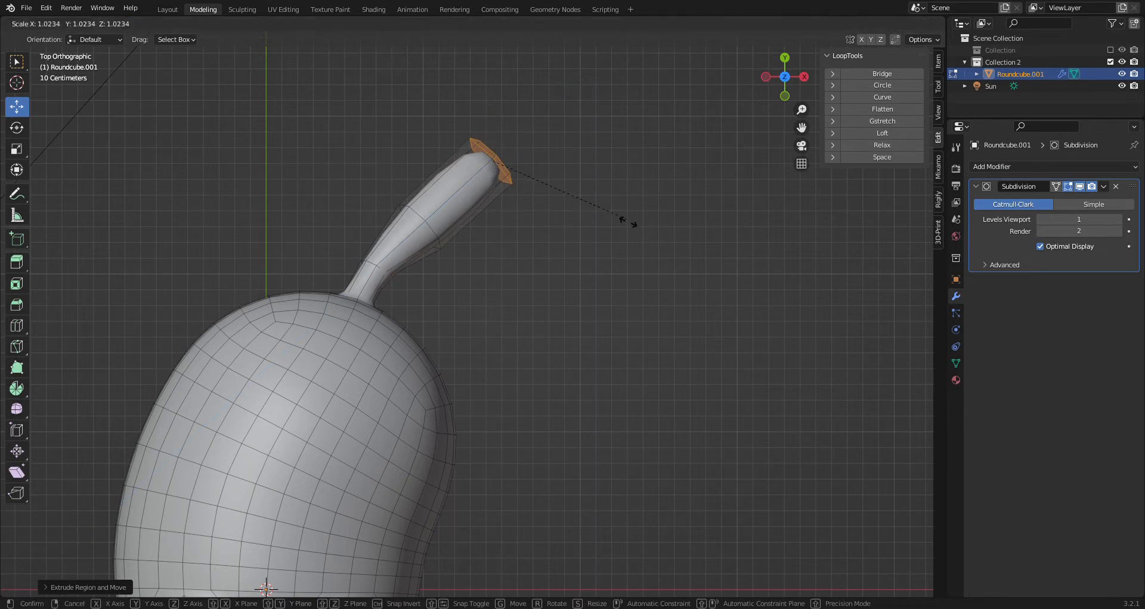
{"action": "left_click", "coordinate": [674, 227]}
{"action": "key", "text": "r"}
{"action": "left_click", "coordinate": [682, 287]}
{"action": "left_click_drag", "start_coordinate": [492, 161], "coordinate": [514, 186]}
- Extrude the final tail segment, widen its end face, and rotate and move it to complete the flared tail
{"action": "key", "text": "e"}
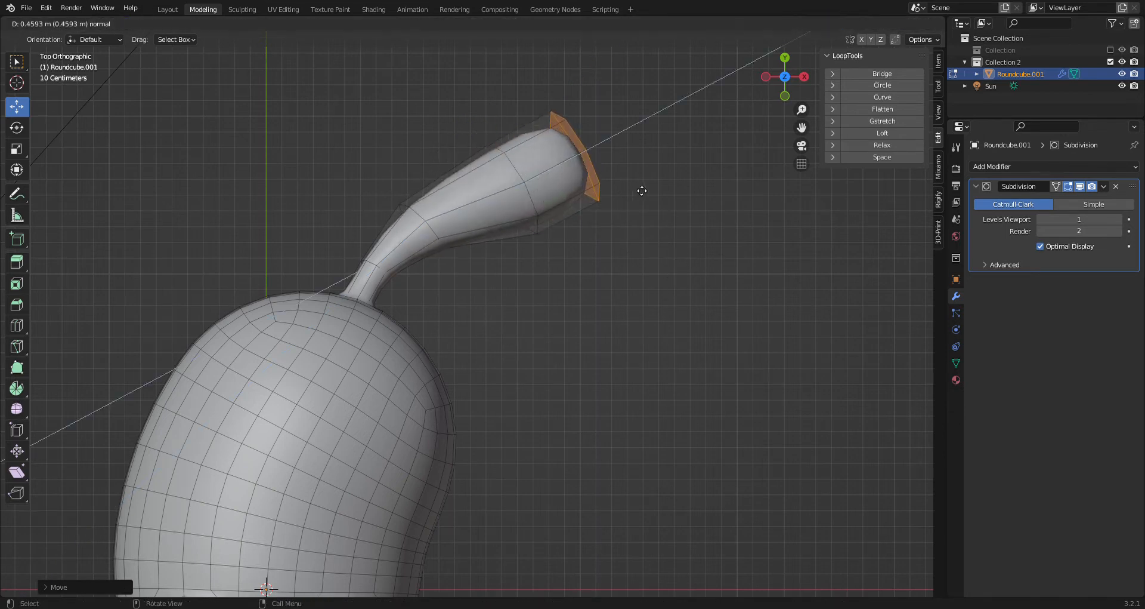
{"action": "left_click", "coordinate": [686, 187]}
{"action": "key", "text": "s"}
{"action": "left_click", "coordinate": [761, 225]}
{"action": "key", "text": "r"}
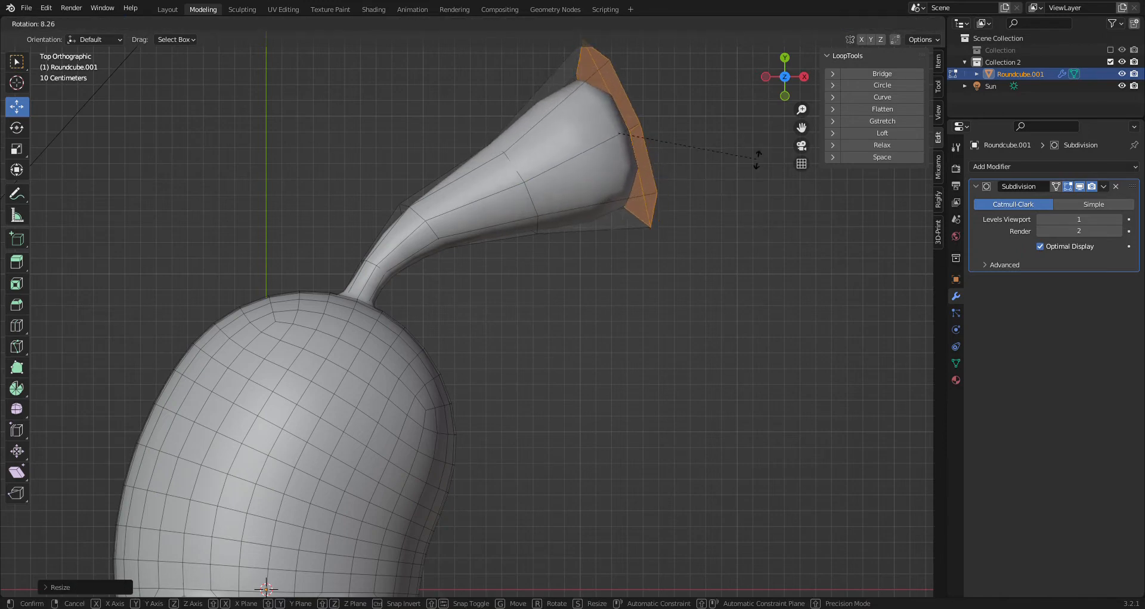
{"action": "left_click", "coordinate": [772, 215]}
{"action": "left_click_drag", "start_coordinate": [615, 142], "coordinate": [661, 207]}
{"action": "middle_click_drag", "start_coordinate": [660, 207], "coordinate": [781, 163]}
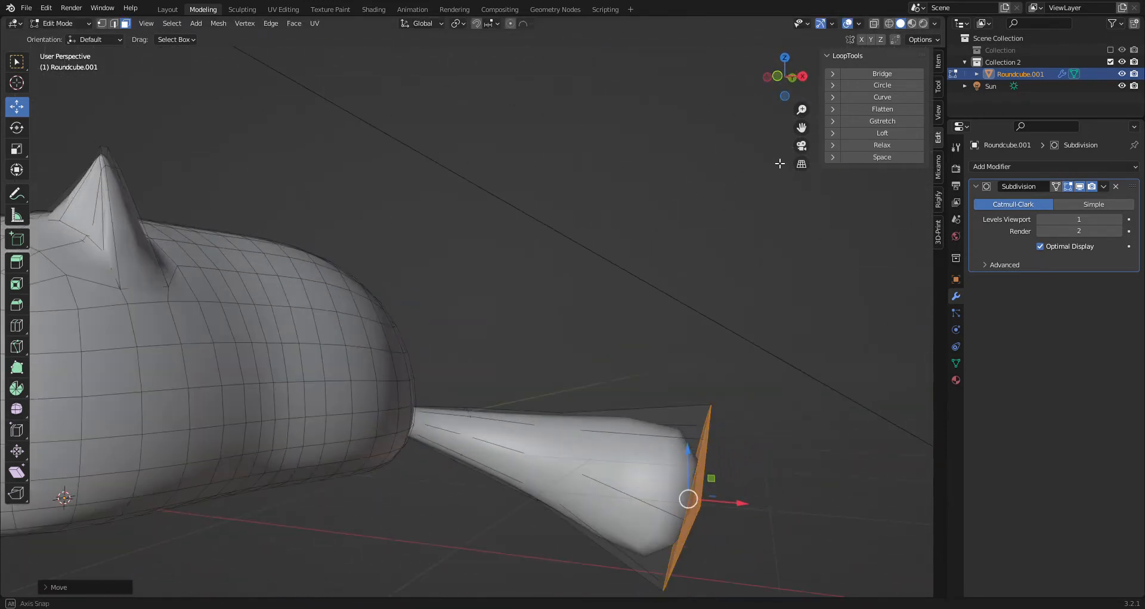
- Hide the Subdivision display in Edit Mode and, in front view, raise the tail's end and rotate it about -16 degrees
{"action": "left_click", "coordinate": [1068, 187]}
{"action": "left_click", "coordinate": [779, 76]}
{"action": "left_click_drag", "start_coordinate": [665, 498], "coordinate": [687, 368]}
{"action": "key", "text": "r"}
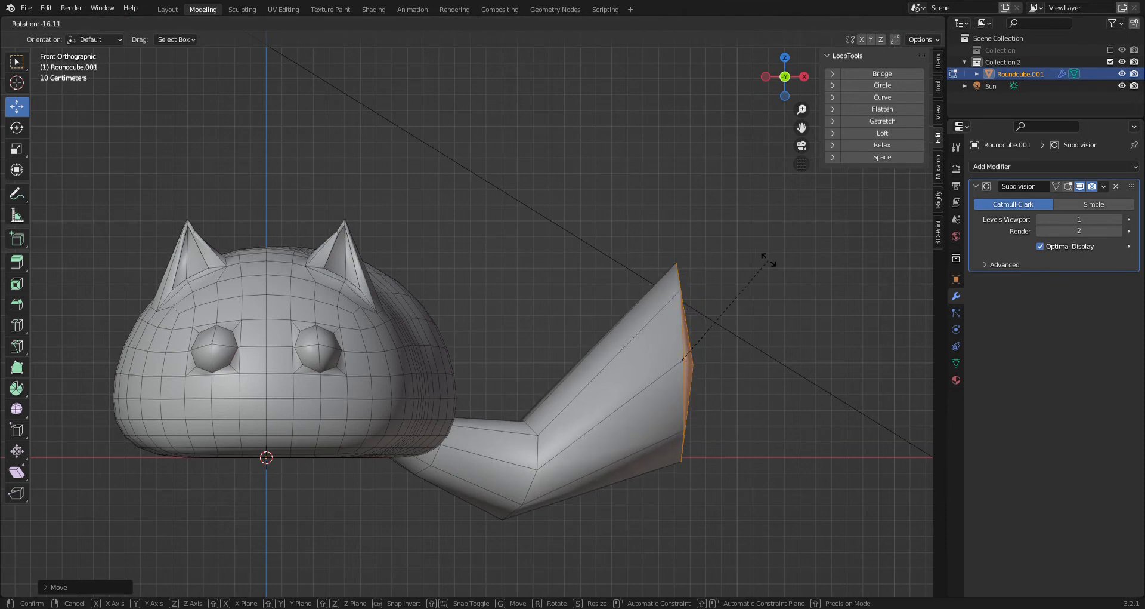
{"action": "left_click", "coordinate": [768, 256]}
- Switch to edge selection, select the edge loop at the tail's sagging bend, and raise and rotate it
{"action": "left_click", "coordinate": [540, 459], "text": "alt"}
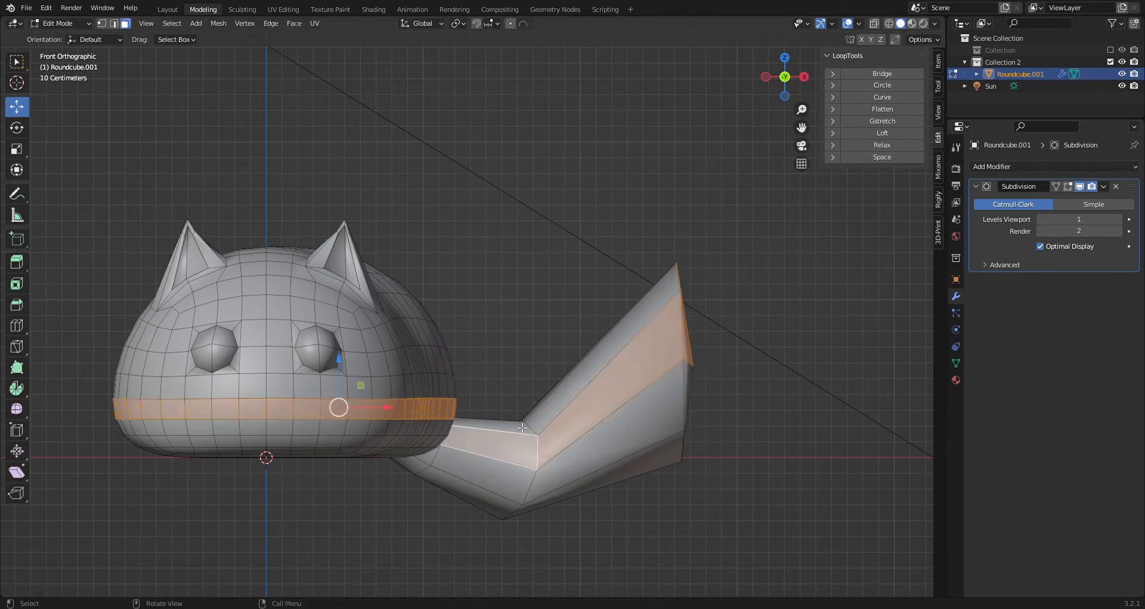
{"action": "left_click", "coordinate": [114, 23]}
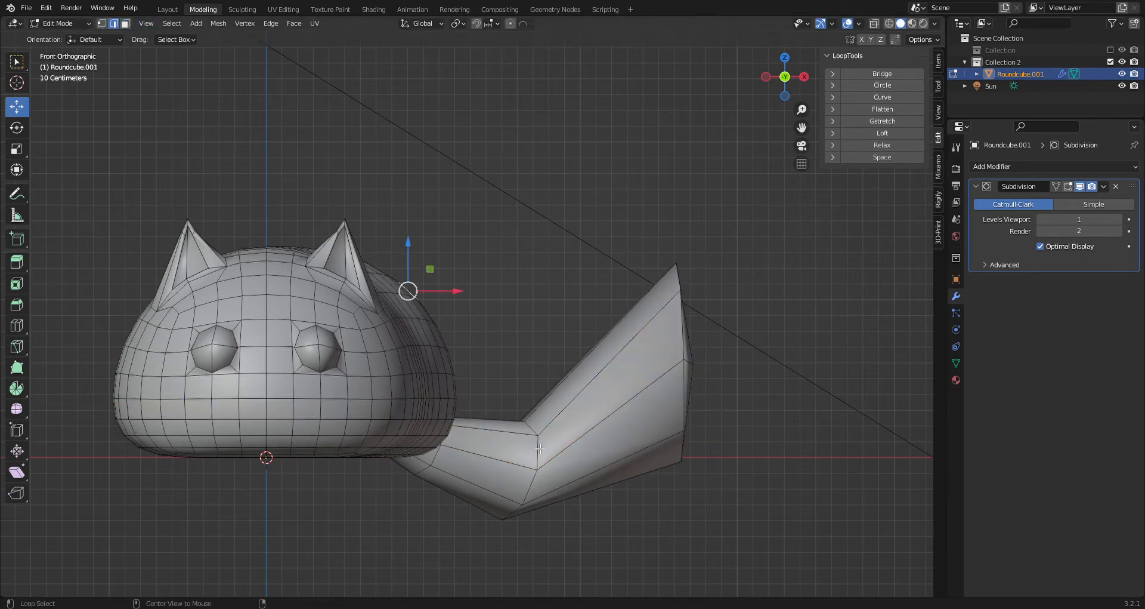
{"action": "left_click_drag", "start_coordinate": [522, 441], "coordinate": [534, 379]}
{"action": "key", "text": "r"}
{"action": "left_click", "coordinate": [559, 234]}
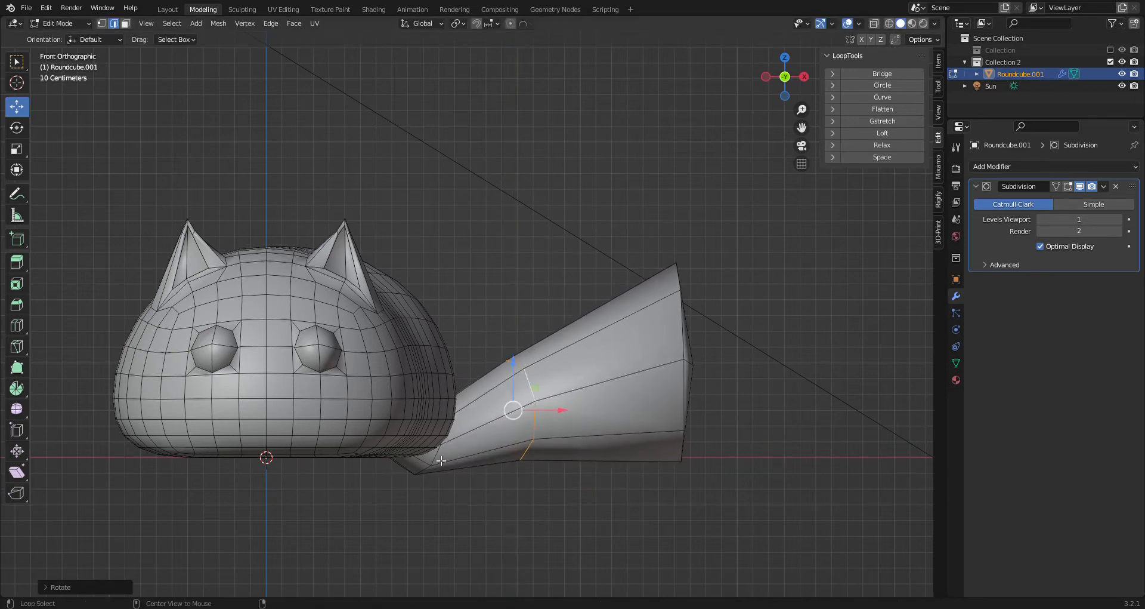
- Select the low edge loop nearer the tail's base, move it up beside the body and rotate it into line
{"action": "left_click", "coordinate": [440, 460], "text": "alt"}
{"action": "key", "text": "g"}
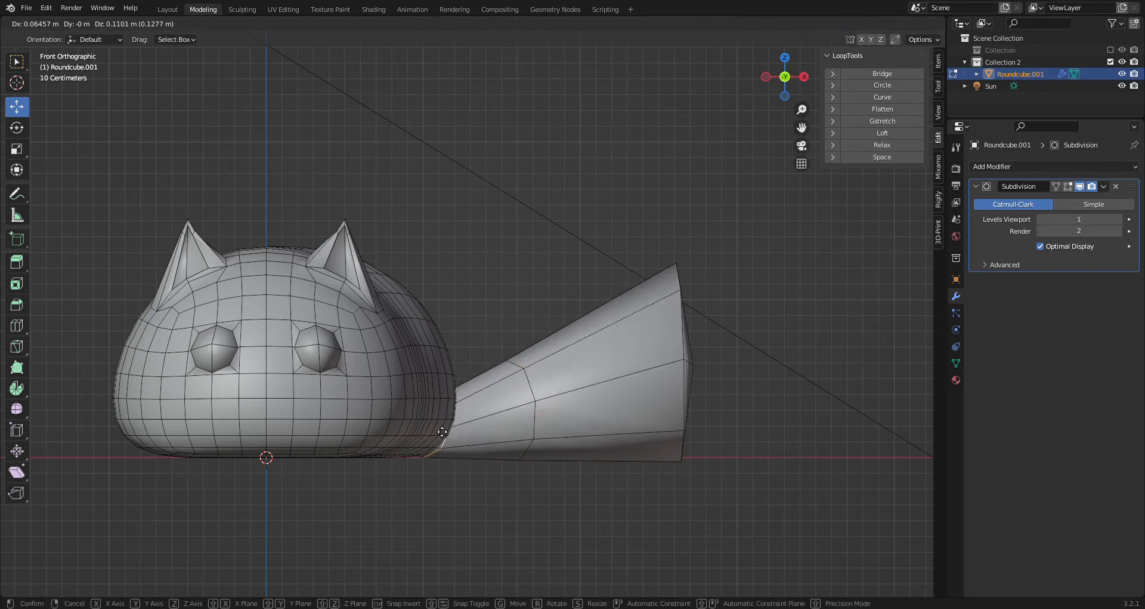
{"action": "left_click", "coordinate": [446, 420]}
{"action": "key", "text": "r"}
{"action": "left_click", "coordinate": [520, 362]}
{"action": "middle_click_drag", "start_coordinate": [717, 360], "coordinate": [452, 227]}
- Pull the centre vertex of the tail's end face outward along X into a point, and show Subdivision in Edit Mode again
{"action": "left_click", "coordinate": [104, 24]}
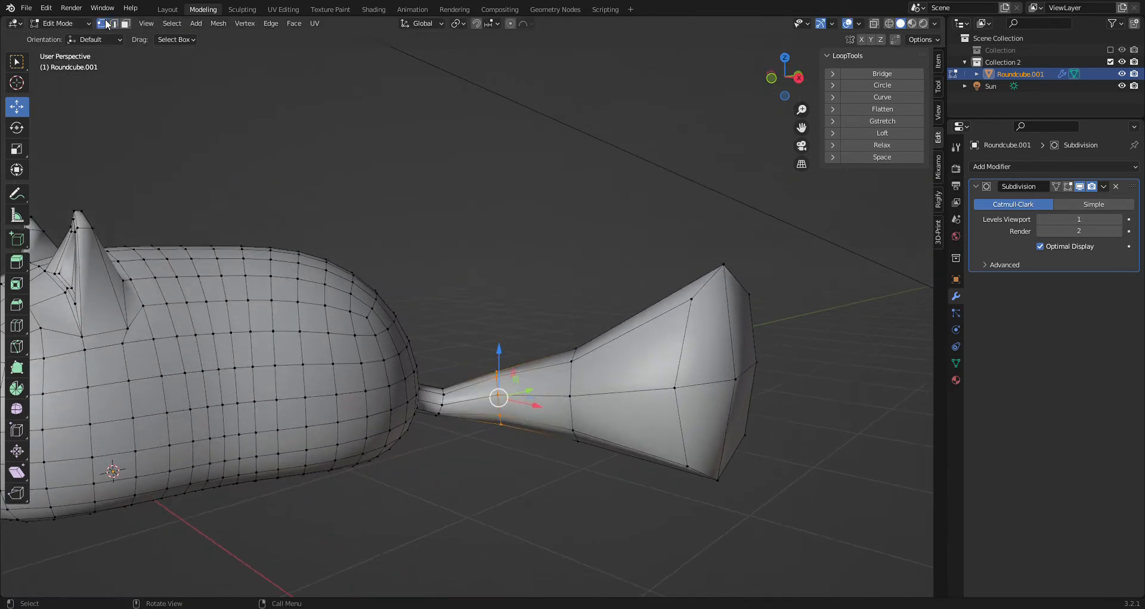
{"action": "left_click", "coordinate": [757, 365]}
{"action": "left_click", "coordinate": [733, 384]}
{"action": "middle_click_drag", "start_coordinate": [735, 385], "coordinate": [795, 381]}
{"action": "left_click_drag", "start_coordinate": [757, 370], "coordinate": [816, 379]}
{"action": "left_click", "coordinate": [1068, 186]}
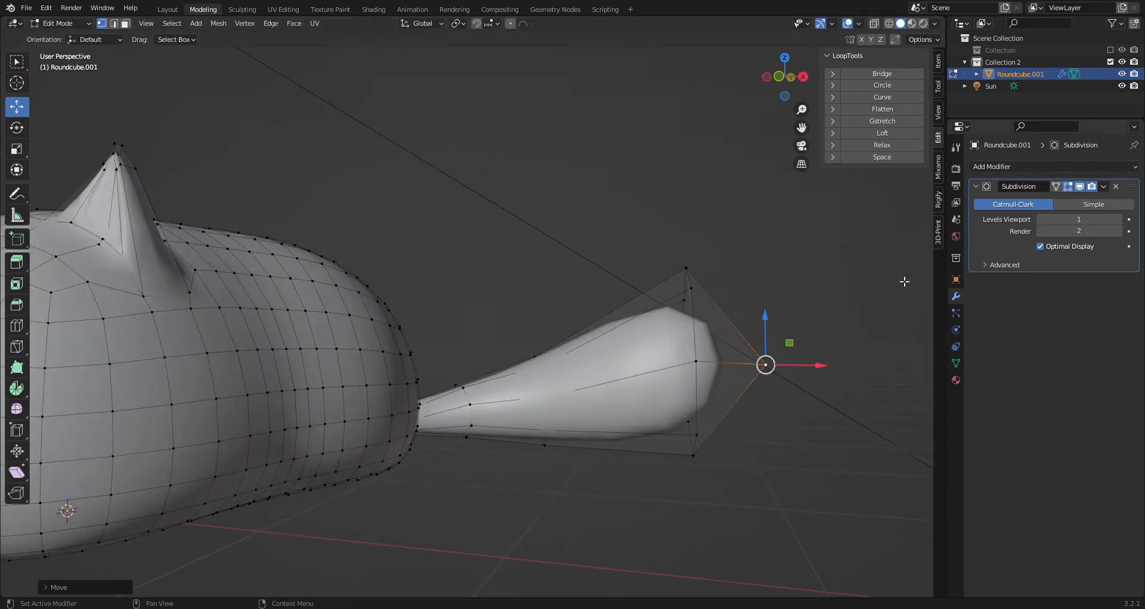
{"action": "left_click", "coordinate": [778, 278]}
{"action": "middle_click_drag", "start_coordinate": [778, 278], "coordinate": [602, 412]}
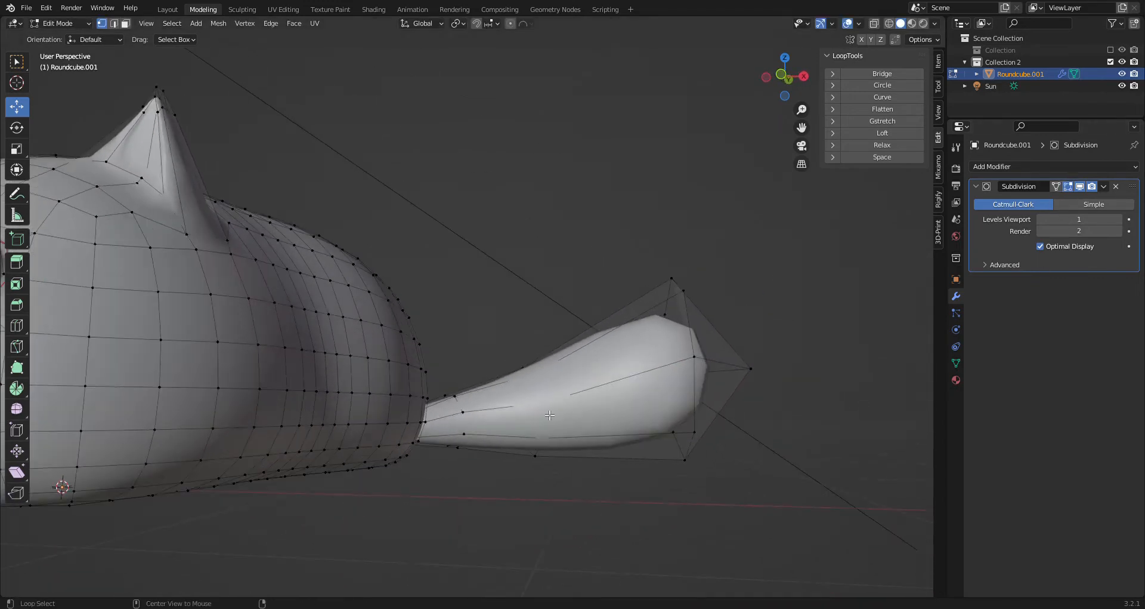
- Select the vertex loop near the tail's base and raise it slightly
{"action": "left_click_drag", "start_coordinate": [457, 389], "coordinate": [457, 387]}
{"action": "middle_click_drag", "start_coordinate": [457, 386], "coordinate": [698, 450]}
{"action": "scroll", "coordinate": [662, 399], "scroll_direction": "up", "scroll_amount": 2}
{"action": "scroll", "coordinate": [698, 450], "scroll_direction": "up", "scroll_amount": 2}
- Examine the smoothed cat from several angles in the Layout workspace and return to the Modeling workspace
{"action": "left_click", "coordinate": [177, 8]}
{"action": "middle_click_drag", "start_coordinate": [197, 191], "coordinate": [52, 348]}
{"action": "scroll", "coordinate": [851, 401], "scroll_direction": "down", "scroll_amount": 3}
{"action": "middle_click_drag", "start_coordinate": [875, 431], "coordinate": [865, 361]}
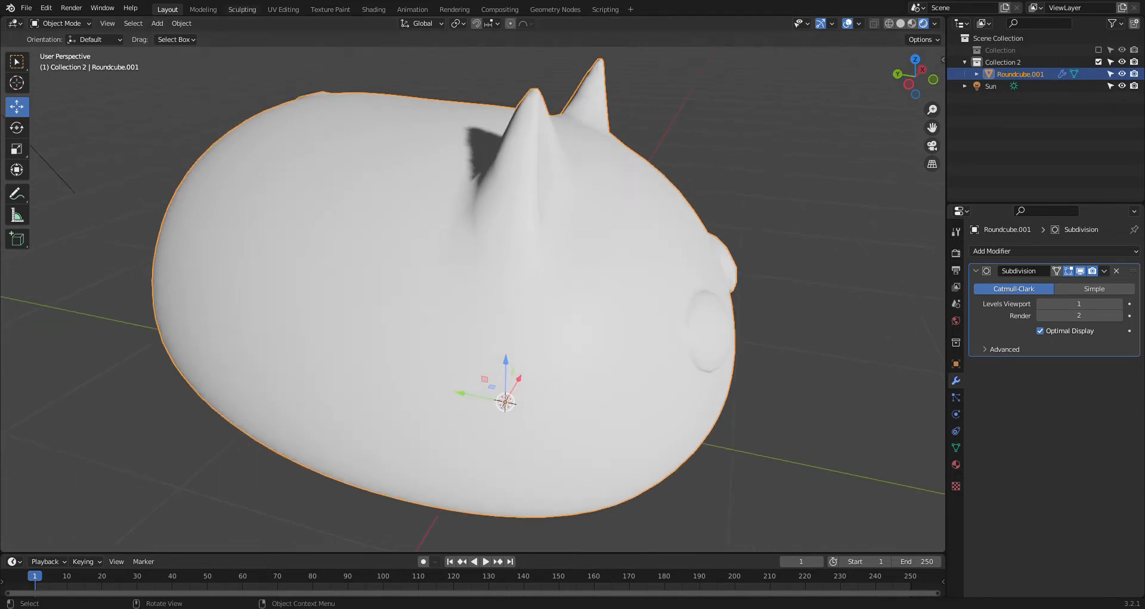
{"action": "left_click", "coordinate": [209, 13]}
{"action": "middle_click_drag", "start_coordinate": [404, 274], "coordinate": [325, 404]}
{"action": "scroll", "coordinate": [455, 329], "scroll_direction": "up", "scroll_amount": 4}
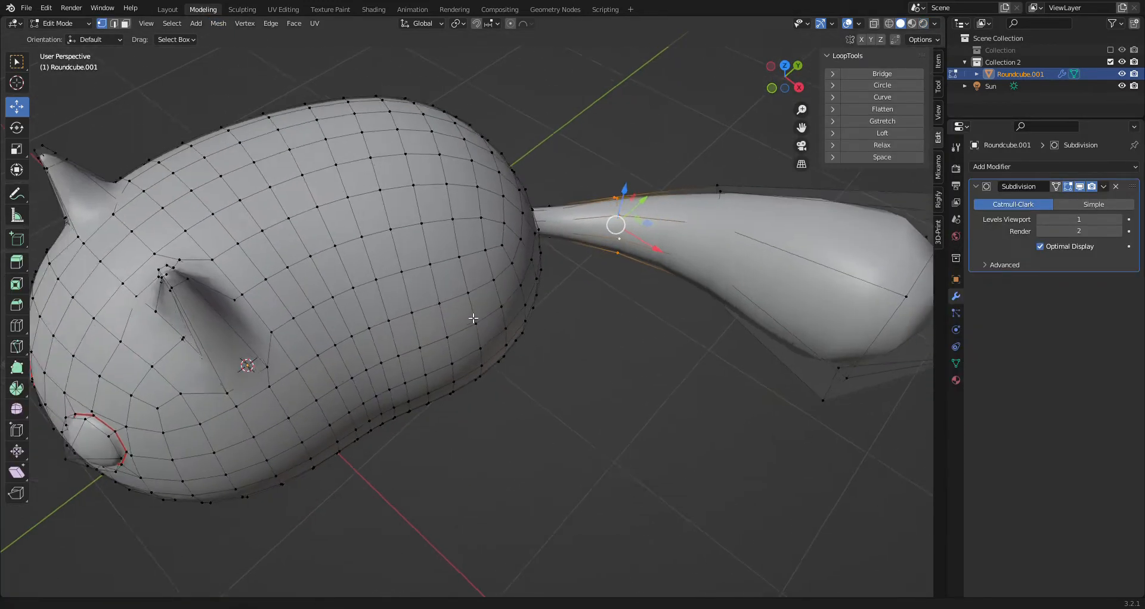
- Move the vertex at the ear's lower base slightly where the ear meets the body
{"action": "scroll", "coordinate": [639, 299], "scroll_direction": "down", "scroll_amount": 4}
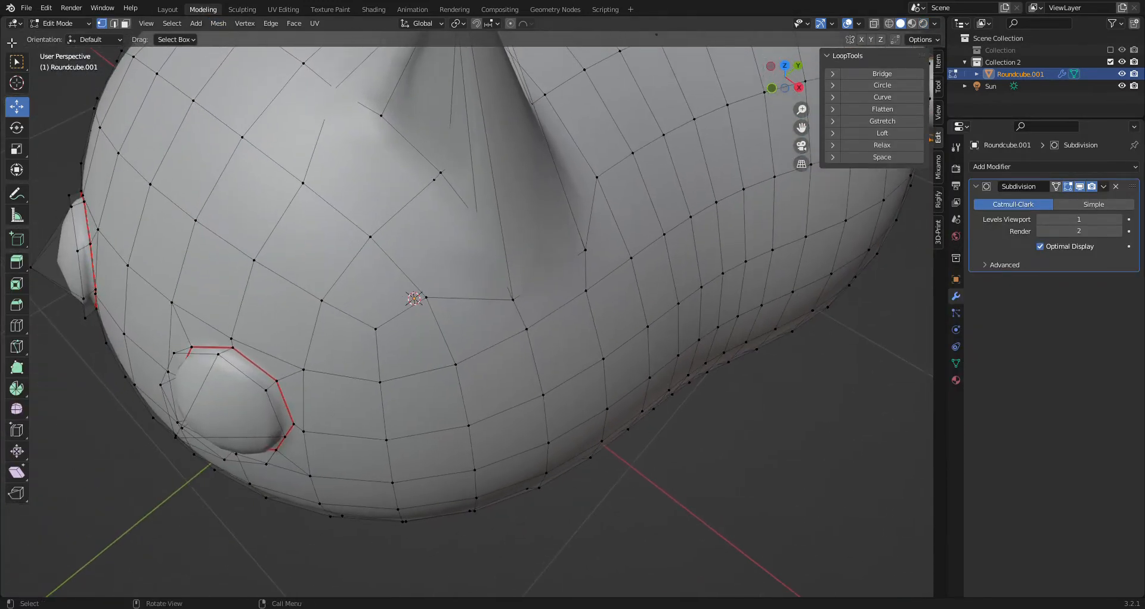
{"action": "left_click", "coordinate": [518, 308]}
{"action": "key", "text": "g"}
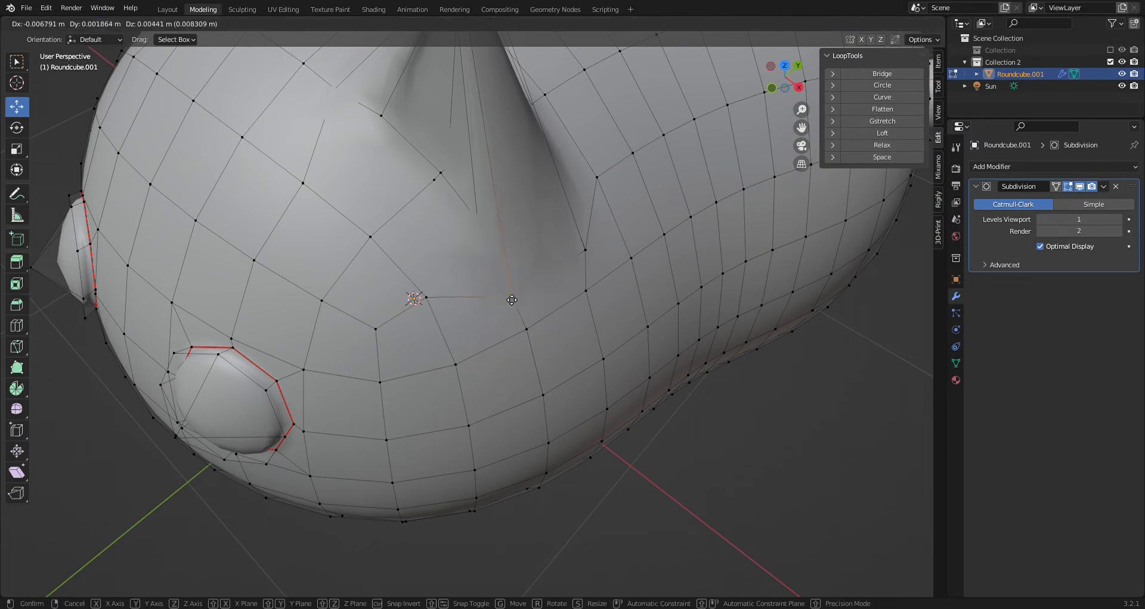
{"action": "left_click", "coordinate": [515, 299]}
{"action": "middle_click_drag", "start_coordinate": [579, 311], "coordinate": [441, 290]}
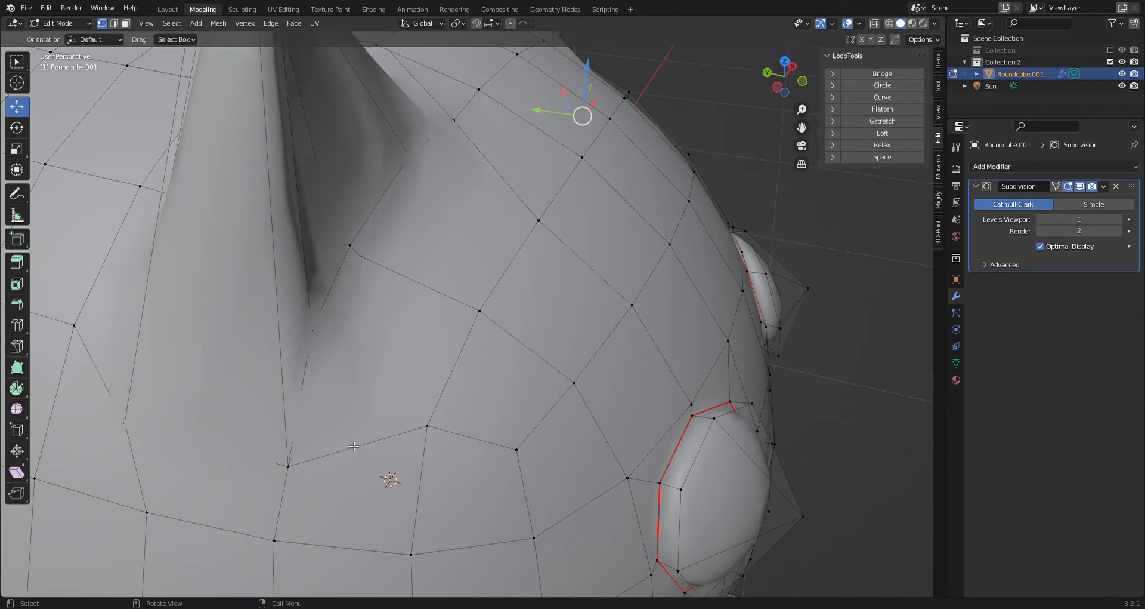
{"action": "scroll", "coordinate": [354, 447], "scroll_direction": "down", "scroll_amount": 4}
{"action": "middle_click_drag", "start_coordinate": [460, 437], "coordinate": [308, 411]}
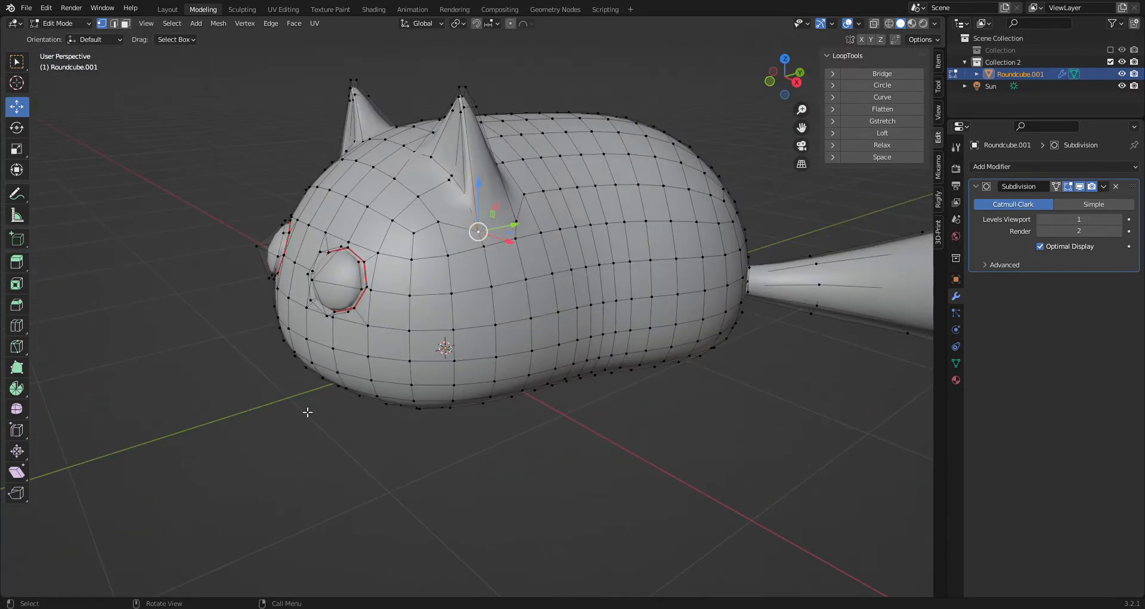
- In the Shading workspace, merge the extra side areas into the 3D viewport and shader editor, and create a new material for the cat
{"action": "left_click", "coordinate": [167, 9]}
{"action": "middle_click_drag", "start_coordinate": [573, 281], "coordinate": [658, 353]}
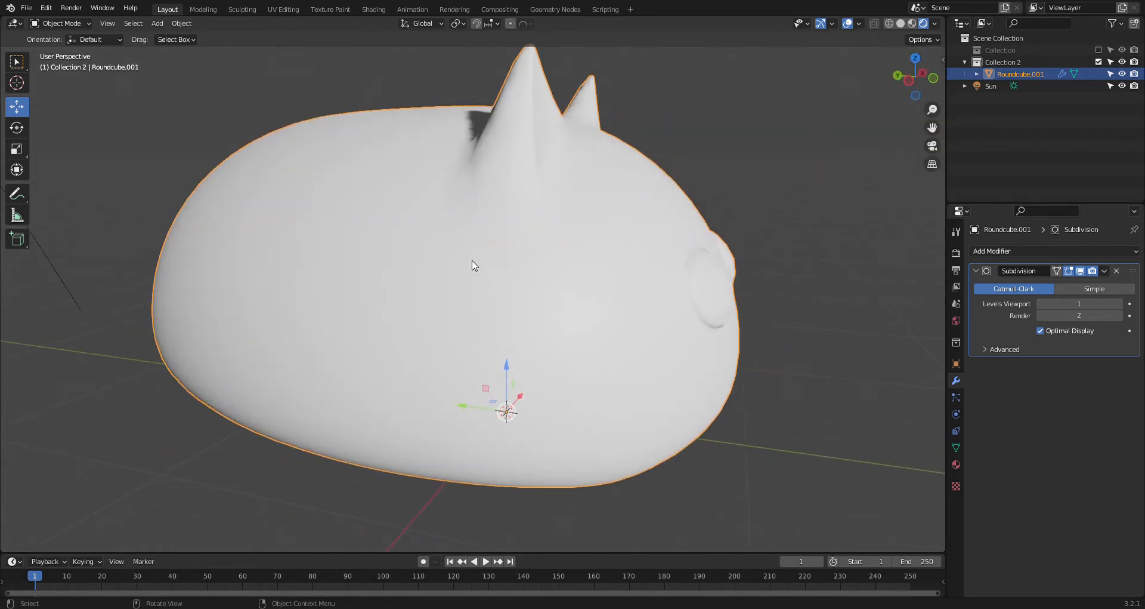
{"action": "left_click", "coordinate": [374, 9]}
{"action": "left_click_drag", "start_coordinate": [314, 317], "coordinate": [114, 343]}
{"action": "right_click", "coordinate": [114, 343]}
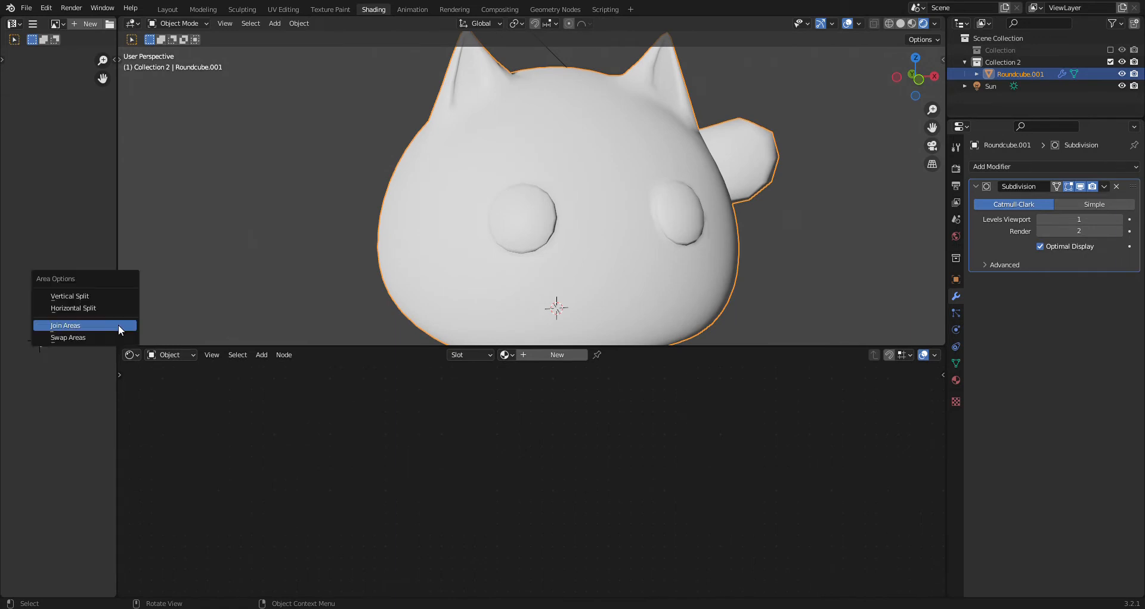
{"action": "left_click", "coordinate": [112, 324]}
{"action": "right_click", "coordinate": [117, 413]}
{"action": "left_click", "coordinate": [109, 413]}
{"action": "left_click", "coordinate": [84, 449]}
{"action": "left_click", "coordinate": [499, 356]}
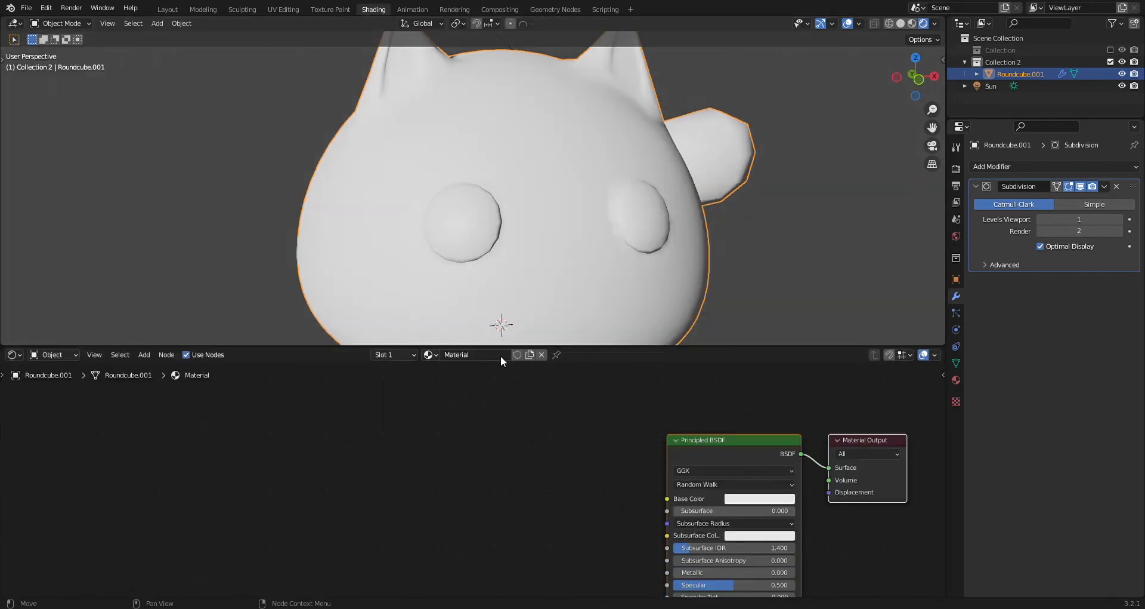
- Preview the existing fur material on the cat, reassign the new material and rename it fluffin
{"action": "left_click", "coordinate": [430, 355]}
{"action": "left_click", "coordinate": [446, 394]}
{"action": "middle_click_drag", "start_coordinate": [573, 179], "coordinate": [629, 284]}
{"action": "scroll", "coordinate": [590, 232], "scroll_direction": "down", "scroll_amount": 3}
{"action": "middle_click_drag", "start_coordinate": [590, 233], "coordinate": [525, 250]}
{"action": "left_click", "coordinate": [425, 354]}
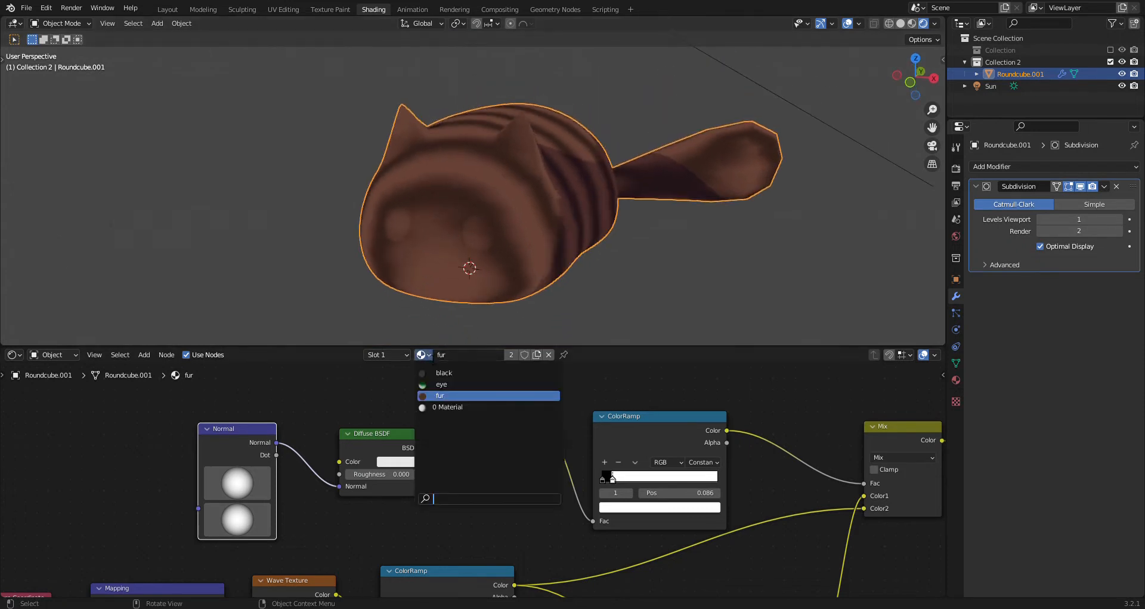
{"action": "left_click", "coordinate": [441, 407]}
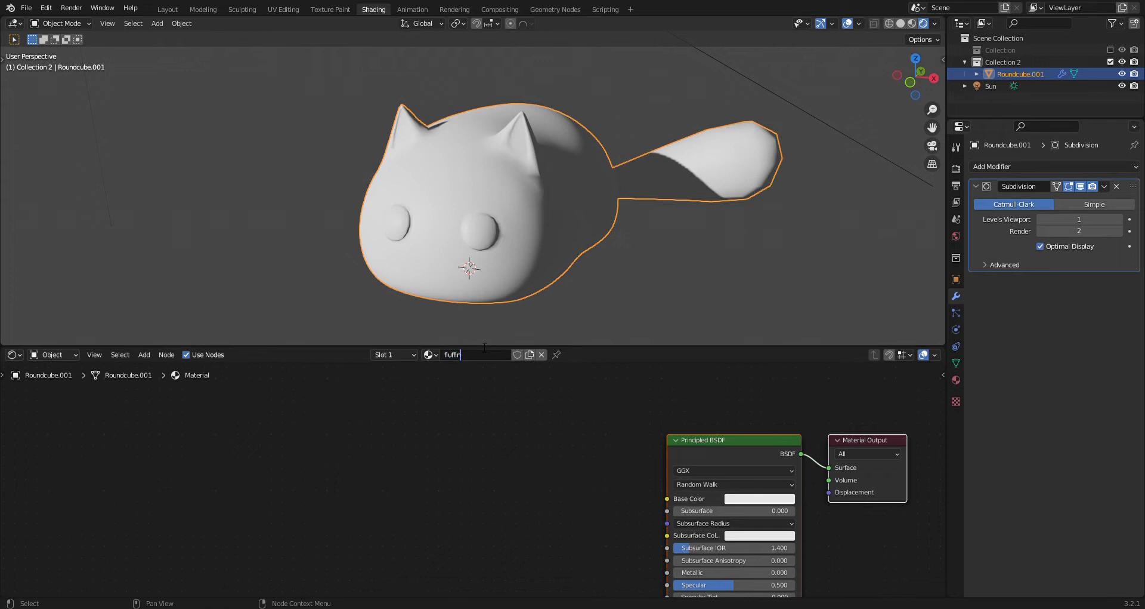
- Replace the Principled BSDF node with a Diffuse BSDF node, leaving wide space before the Material Output
{"action": "middle_click_drag", "start_coordinate": [583, 508], "coordinate": [322, 486]}
{"action": "left_click_drag", "start_coordinate": [527, 433], "coordinate": [241, 429]}
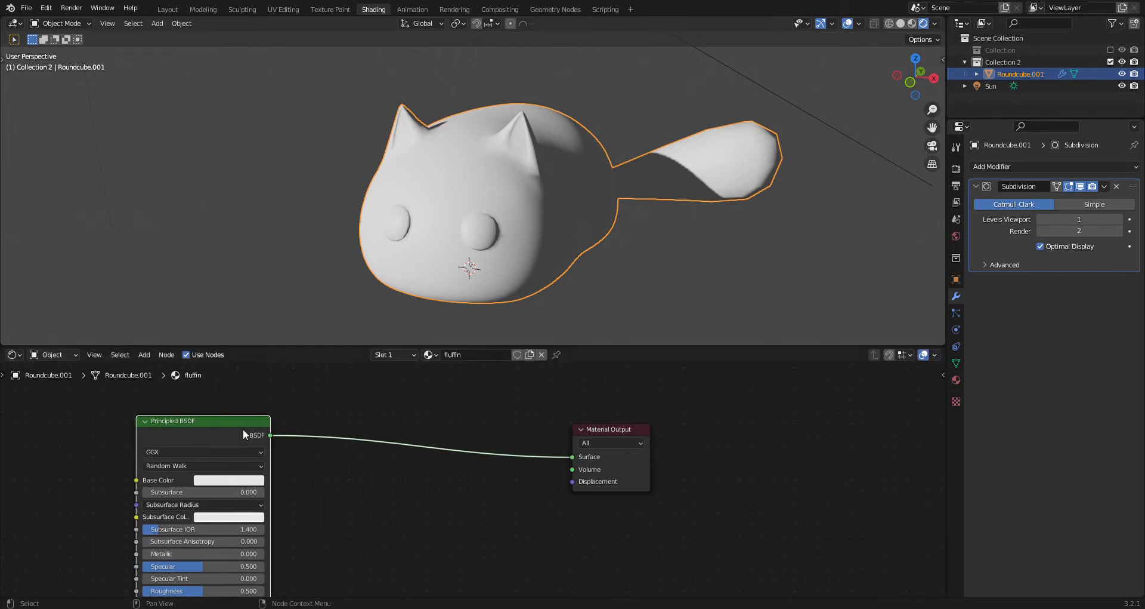
{"action": "key", "text": "x"}
{"action": "key", "text": "shift+a"}
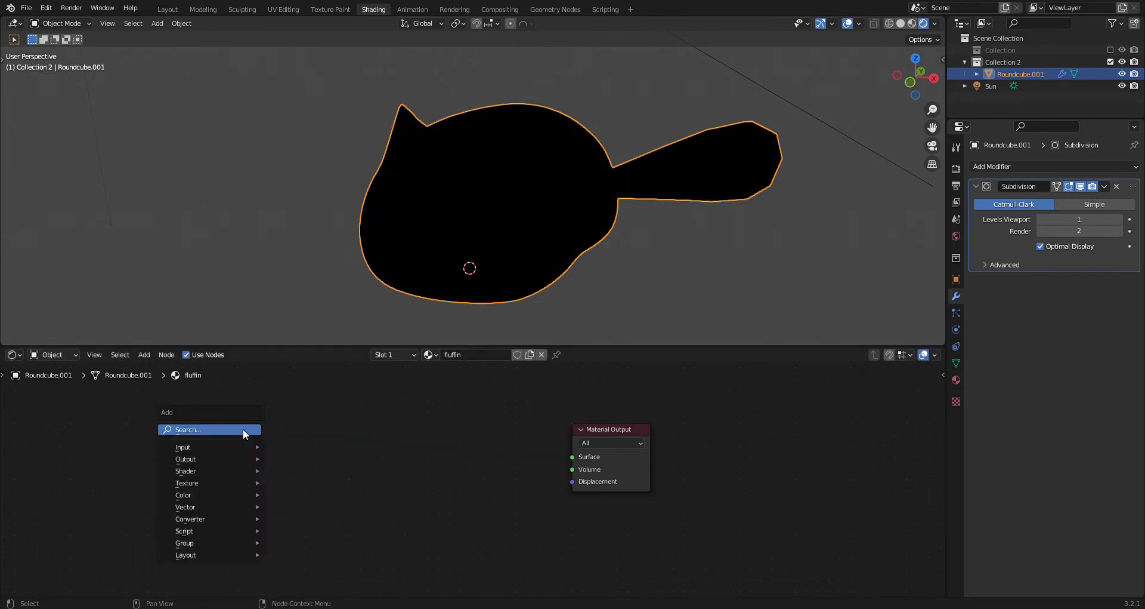
{"action": "left_click", "coordinate": [243, 428]}
{"action": "type", "text": "d"}
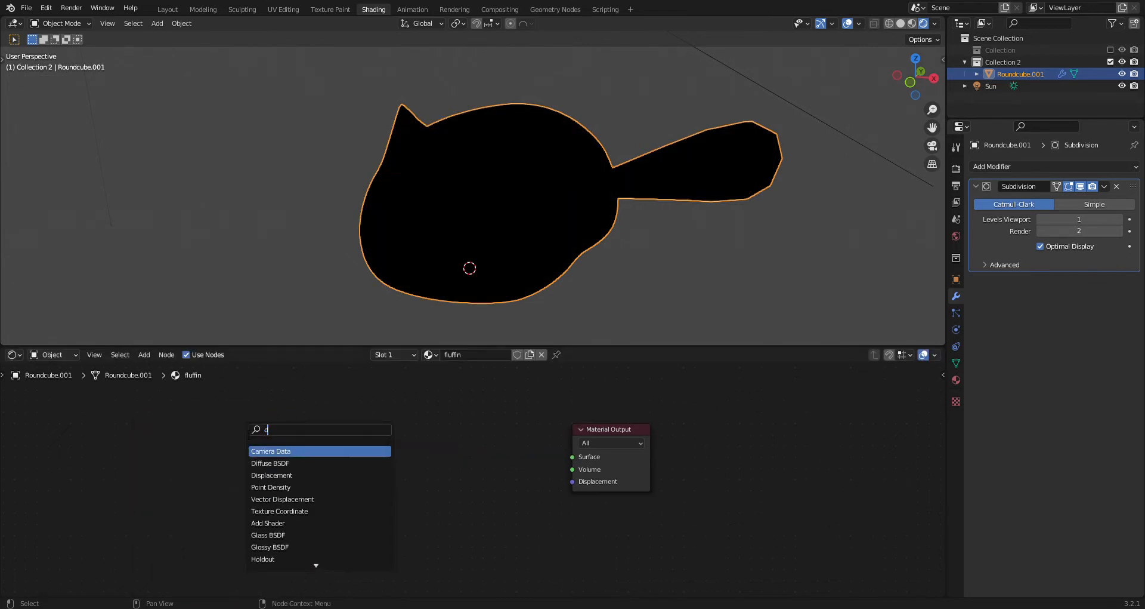
{"action": "type", "text": "if"}
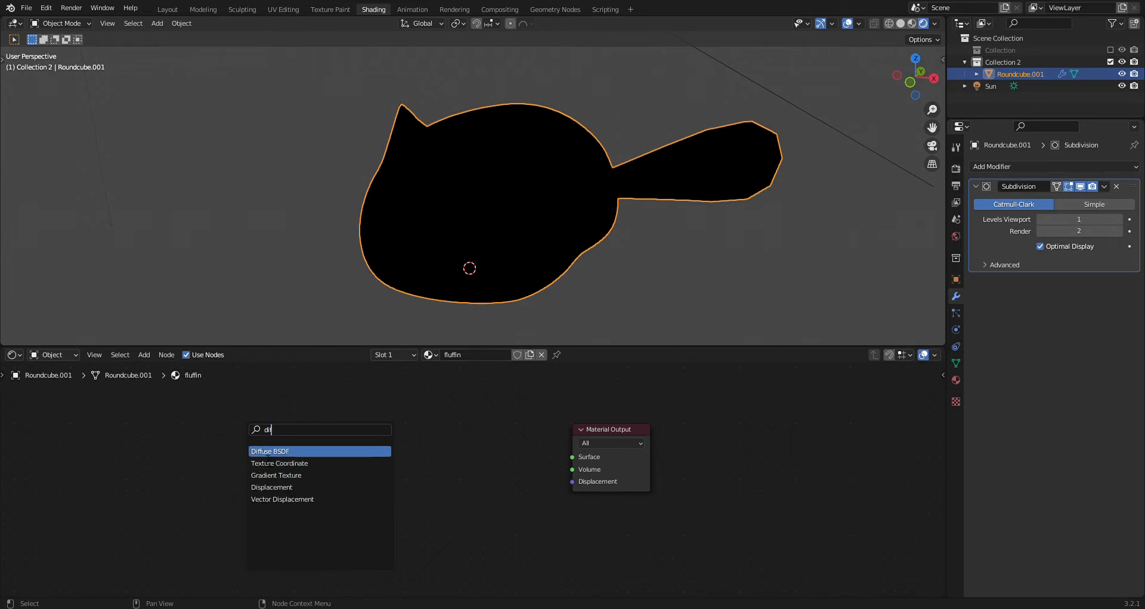
{"action": "left_click", "coordinate": [278, 453]}
{"action": "left_click", "coordinate": [44, 469]}
{"action": "middle_click_drag", "start_coordinate": [132, 479], "coordinate": [385, 522]}
{"action": "left_click_drag", "start_coordinate": [306, 513], "coordinate": [304, 497]}
{"action": "middle_click_drag", "start_coordinate": [485, 511], "coordinate": [400, 494]}
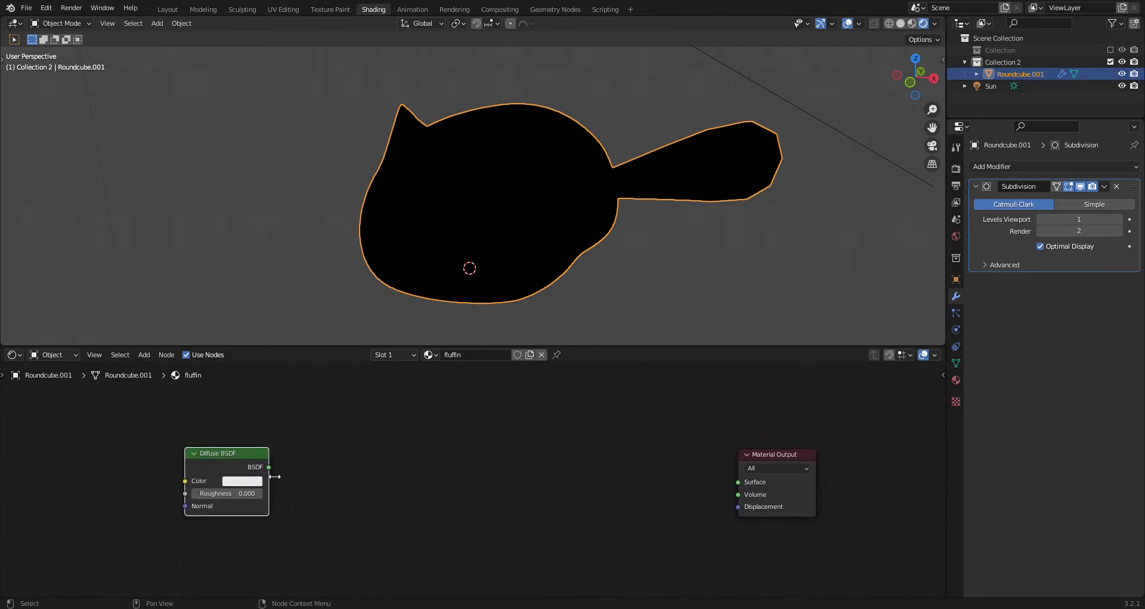
- Add a Shader to RGB node fed by the Diffuse BSDF output
{"action": "left_click_drag", "start_coordinate": [269, 466], "coordinate": [410, 467]}
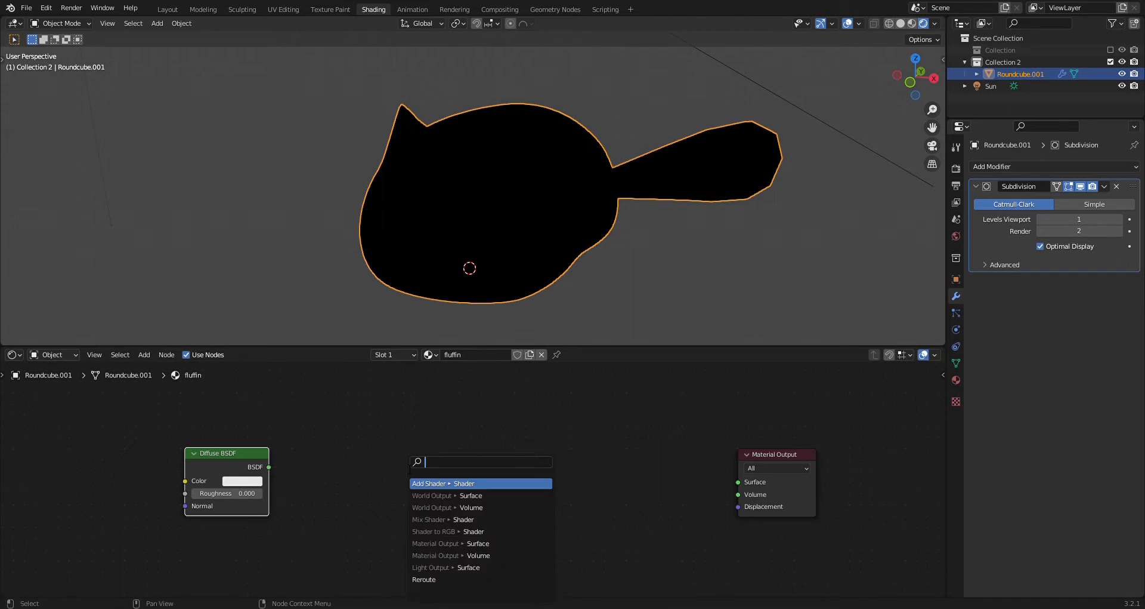
{"action": "key", "text": "Down"}
{"action": "key", "text": "Down"}
{"action": "key", "text": "Down"}
{"action": "key", "text": "Down"}
{"action": "key", "text": "Down"}
{"action": "key", "text": "Up"}
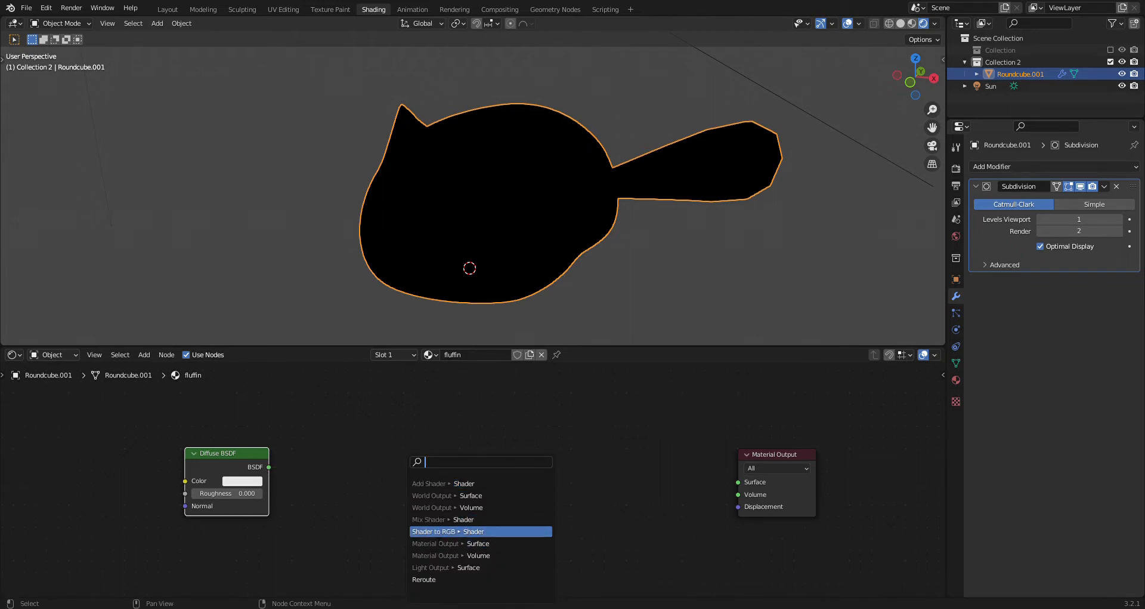
{"action": "key", "text": "Return"}
{"action": "left_click", "coordinate": [349, 528]}
- Add a ColorRamp fed by the Shader to RGB color, and link its Color output to the Material Output's Surface
{"action": "left_click_drag", "start_coordinate": [392, 454], "coordinate": [491, 468]}
{"action": "type", "text": "colo"}
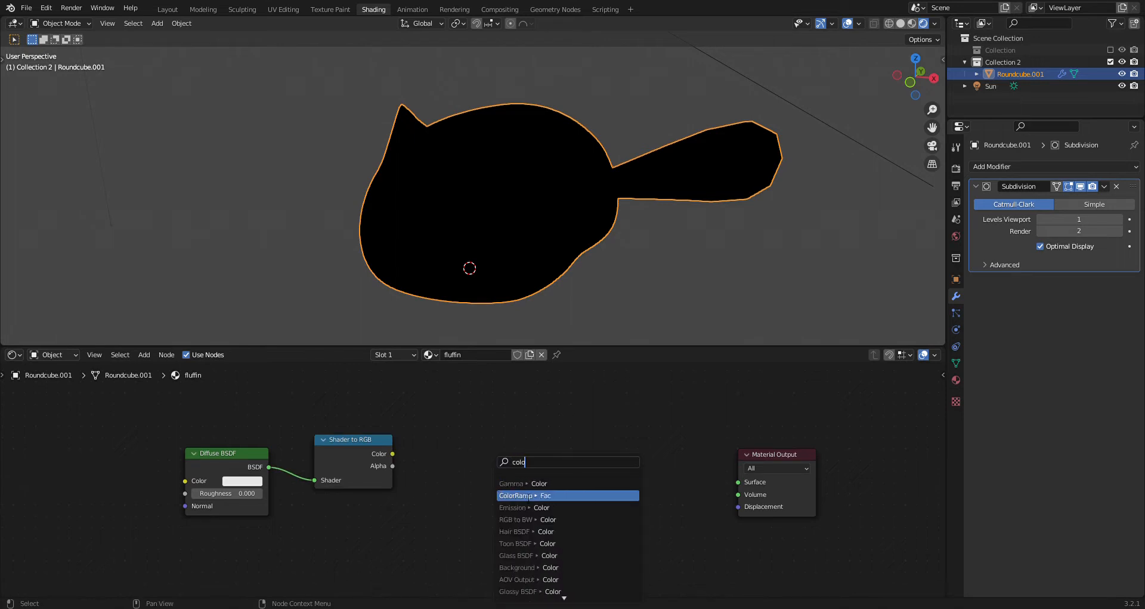
{"action": "left_click", "coordinate": [527, 496]}
{"action": "left_click", "coordinate": [579, 444]}
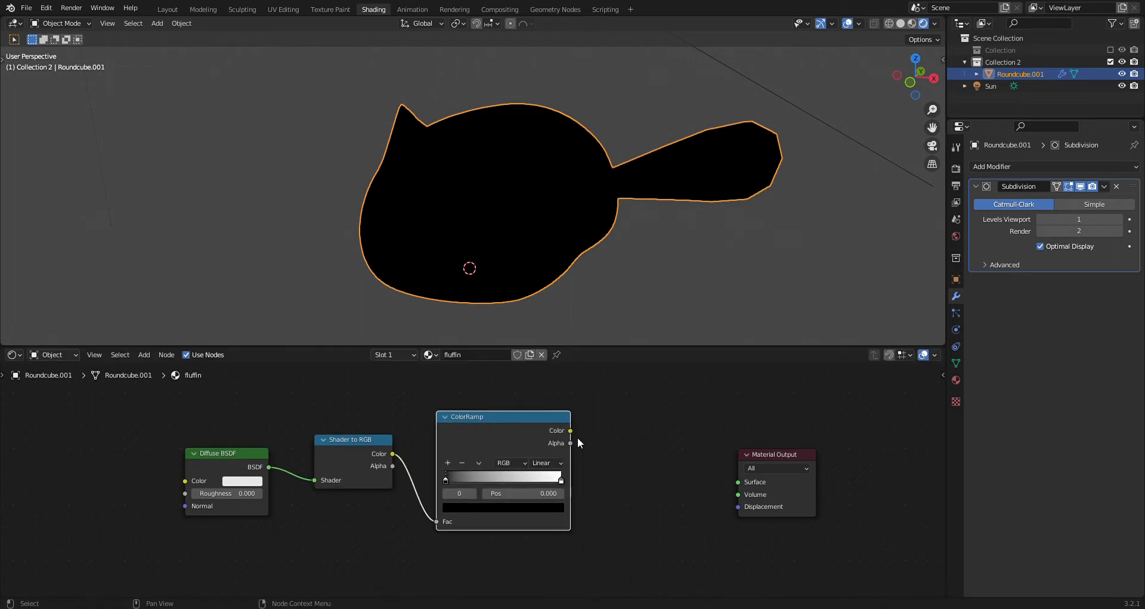
{"action": "left_click_drag", "start_coordinate": [571, 431], "coordinate": [740, 482]}
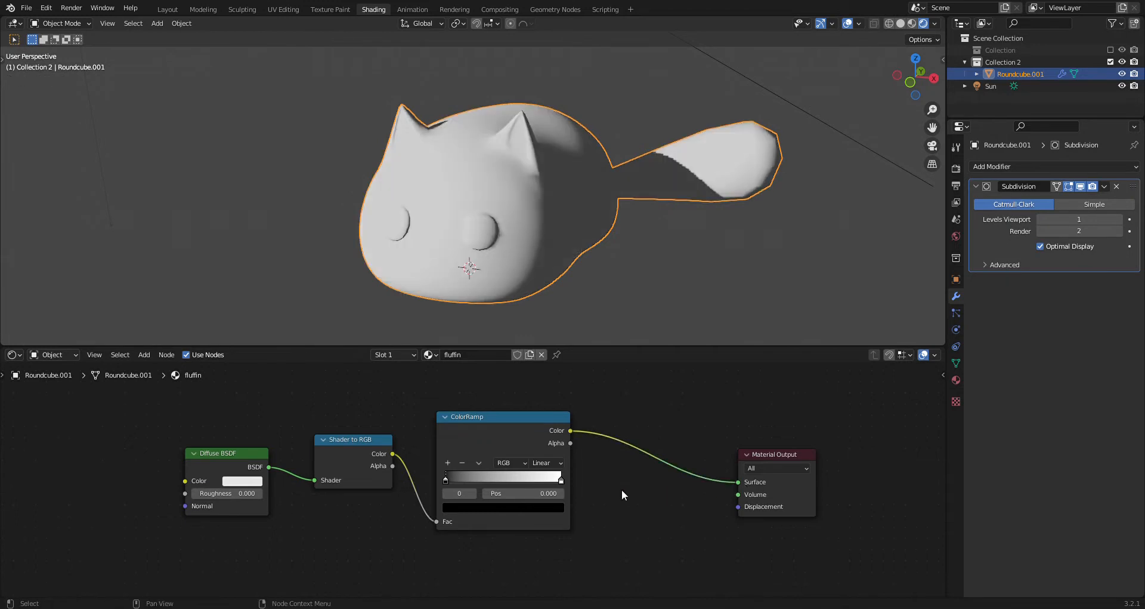
- Set the Subdivision modifier's viewport level to 2
{"action": "scroll", "coordinate": [471, 489], "scroll_direction": "up", "scroll_amount": 2}
{"action": "middle_click_drag", "start_coordinate": [513, 227], "coordinate": [499, 202]}
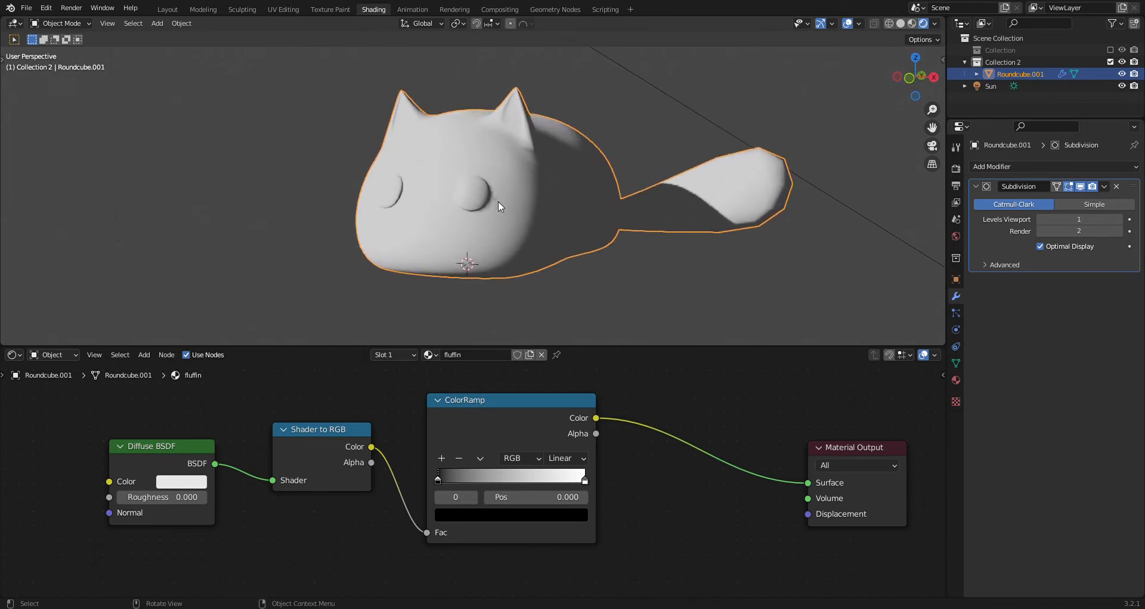
{"action": "left_click", "coordinate": [1120, 219]}
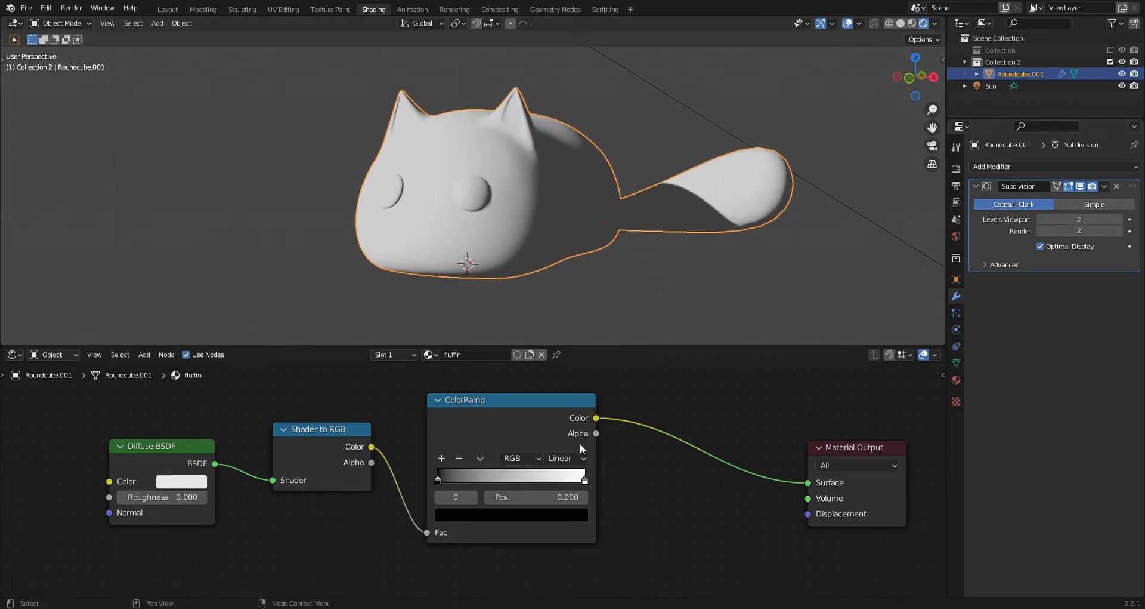
- Set the ColorRamp interpolation to Constant, then check the render engine setting and the hard-edged shading on the cat
{"action": "left_click", "coordinate": [568, 457]}
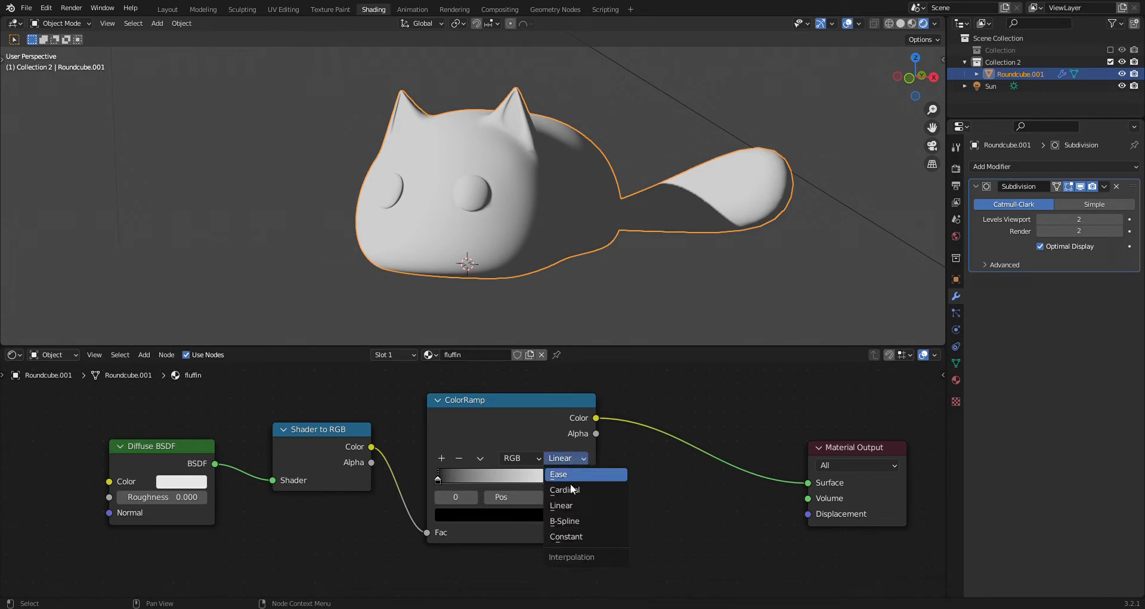
{"action": "left_click", "coordinate": [568, 536]}
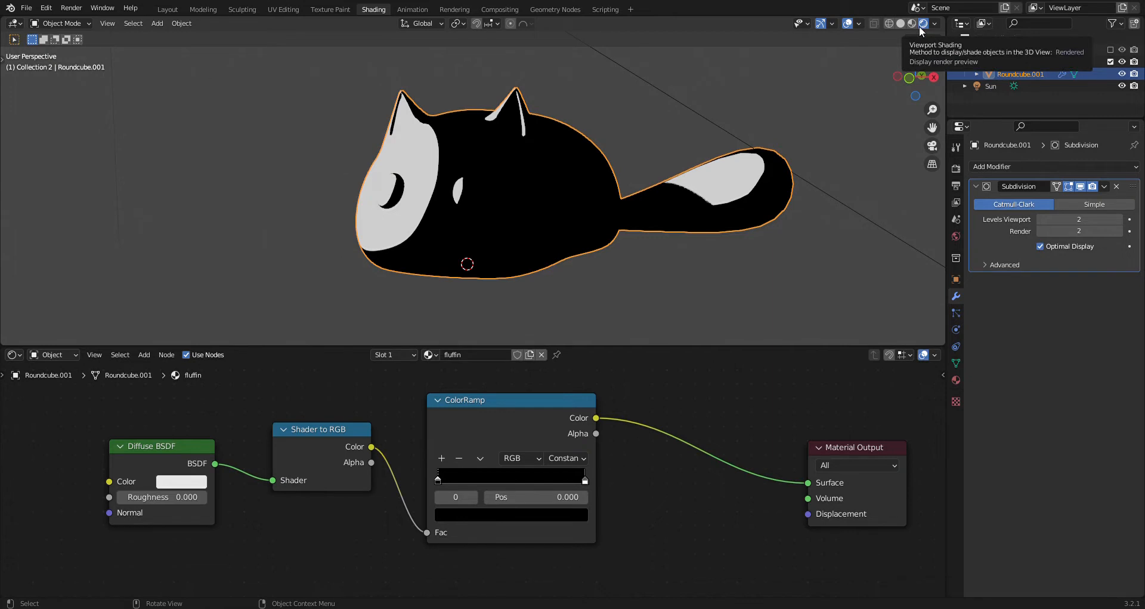
{"action": "left_click", "coordinate": [956, 168]}
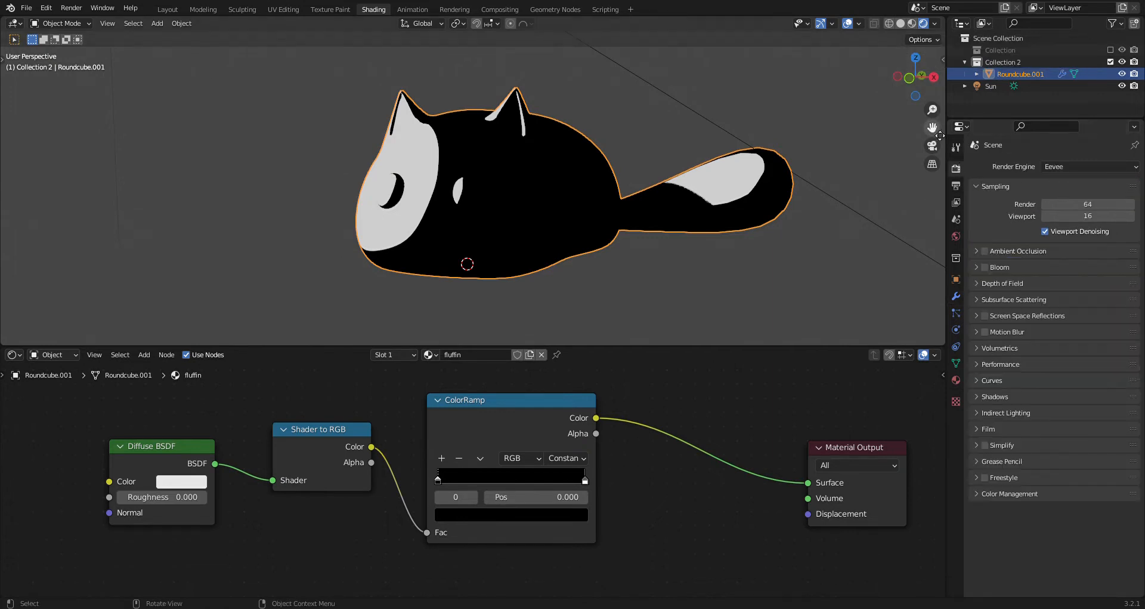
{"action": "middle_click_drag", "start_coordinate": [686, 173], "coordinate": [466, 177]}
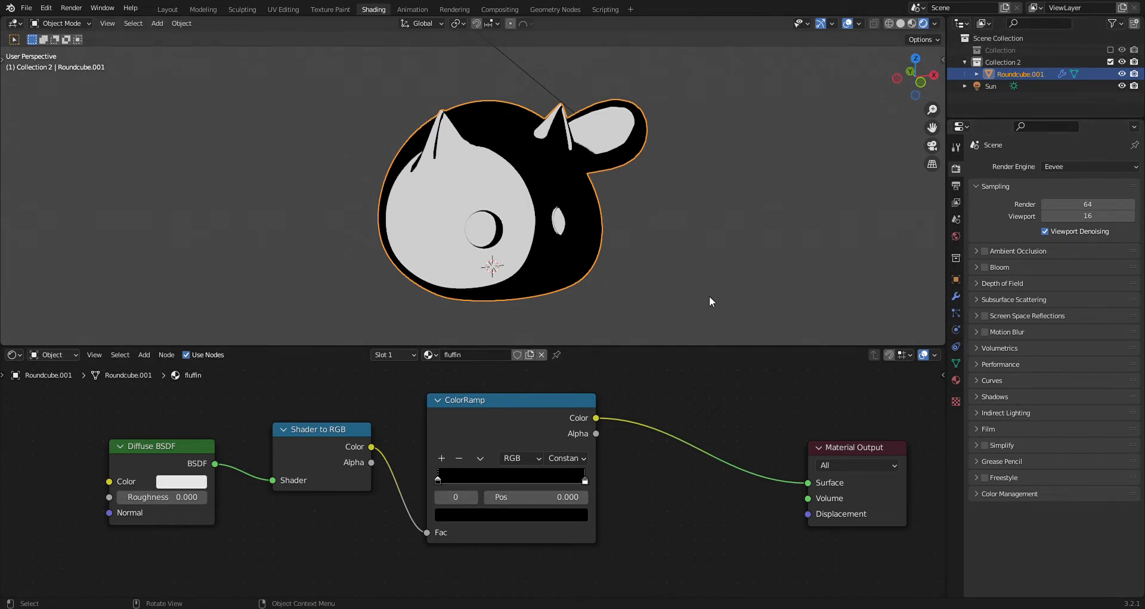
{"action": "middle_click_drag", "start_coordinate": [835, 130], "coordinate": [813, 144]}
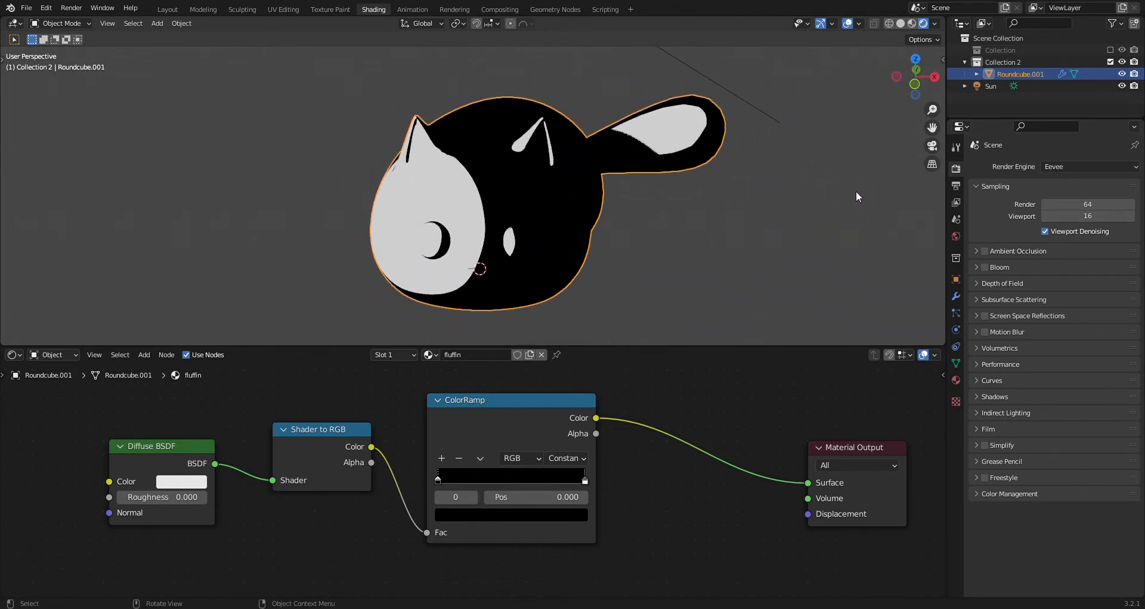
- Show the material properties and move the ColorRamp's white stop to about 0.109, checking the shadow shapes on the cat
{"action": "left_click", "coordinate": [956, 379]}
{"action": "mouse_move", "coordinate": [581, 481]}
{"action": "left_mouse_down"}
{"action": "mouse_move", "coordinate": [450, 481]}
{"action": "mouse_move", "coordinate": [448, 496]}
{"action": "left_mouse_up"}
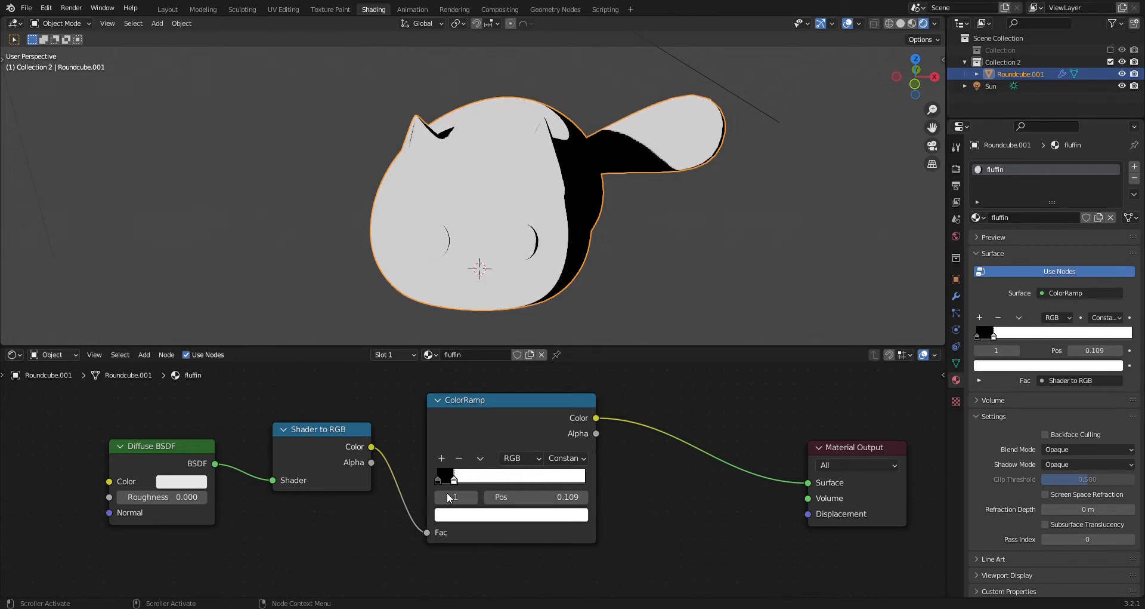
{"action": "scroll", "coordinate": [586, 457], "scroll_direction": "down", "scroll_amount": 3}
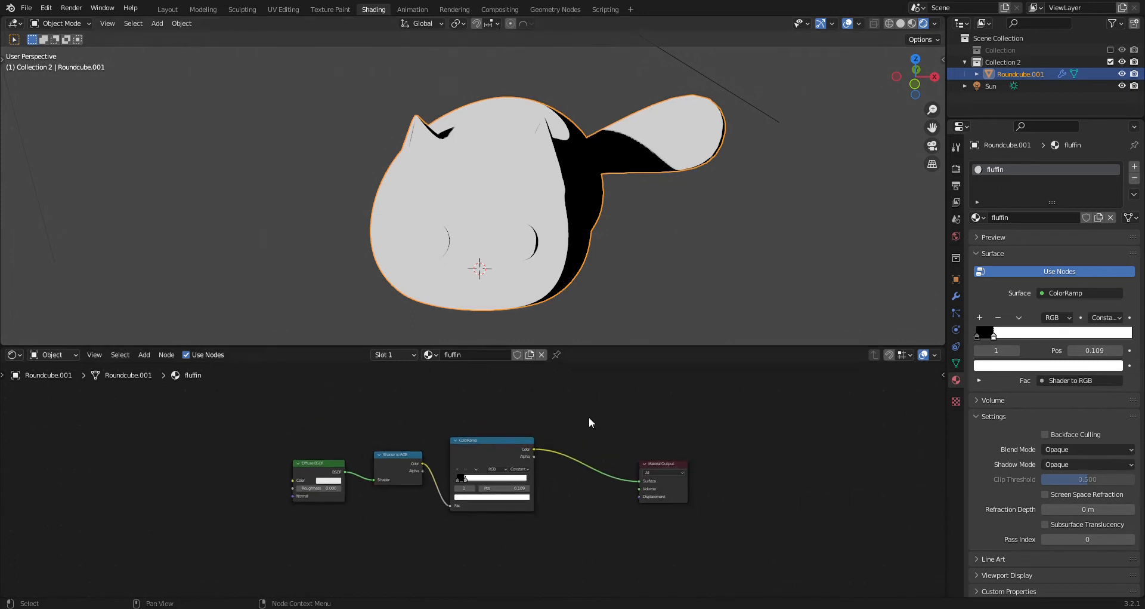
{"action": "middle_click_drag", "start_coordinate": [589, 422], "coordinate": [540, 408]}
{"action": "middle_click_drag", "start_coordinate": [525, 239], "coordinate": [496, 192]}
{"action": "scroll", "coordinate": [396, 177], "scroll_direction": "up", "scroll_amount": 5}
{"action": "scroll", "coordinate": [394, 177], "scroll_direction": "down", "scroll_amount": 1}
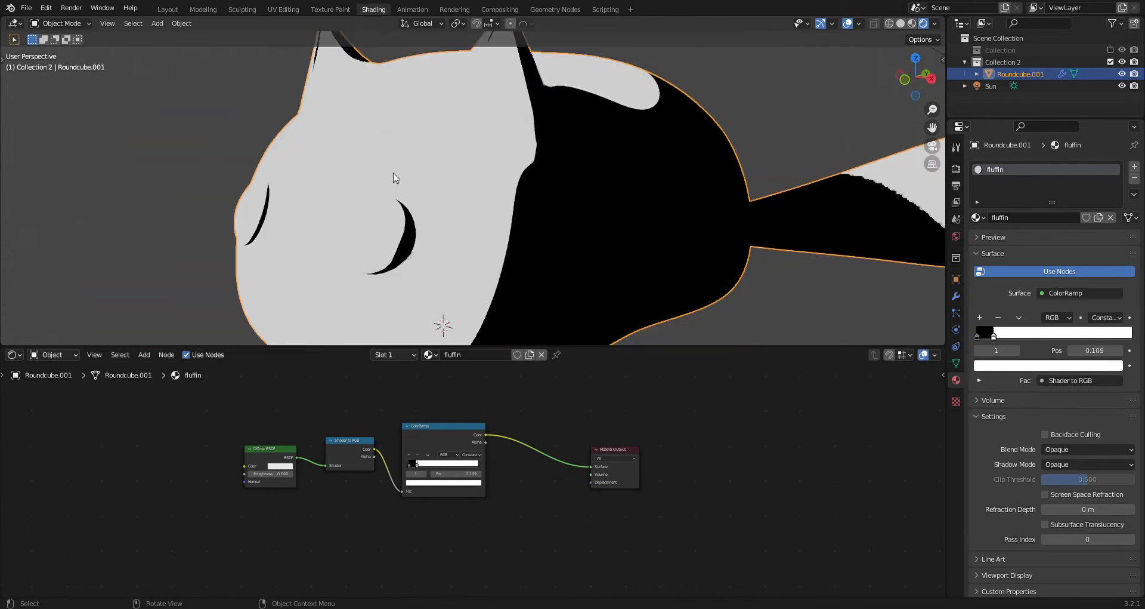
- Insert a MixRGB node between the ColorRamp and the Material Output
{"action": "scroll", "coordinate": [395, 176], "scroll_direction": "down", "scroll_amount": 1}
{"action": "scroll", "coordinate": [517, 542], "scroll_direction": "up", "scroll_amount": 2}
{"action": "key", "text": "shift+a"}
{"action": "left_click", "coordinate": [539, 470]}
{"action": "type", "text": "mix"}
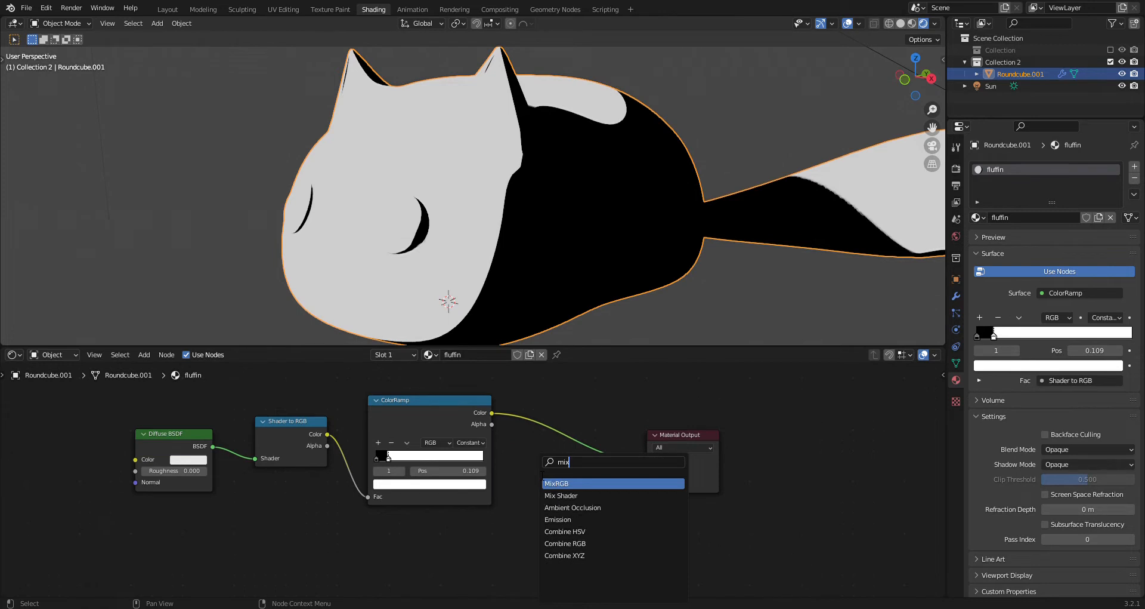
{"action": "left_click", "coordinate": [556, 483]}
{"action": "left_click", "coordinate": [578, 466]}
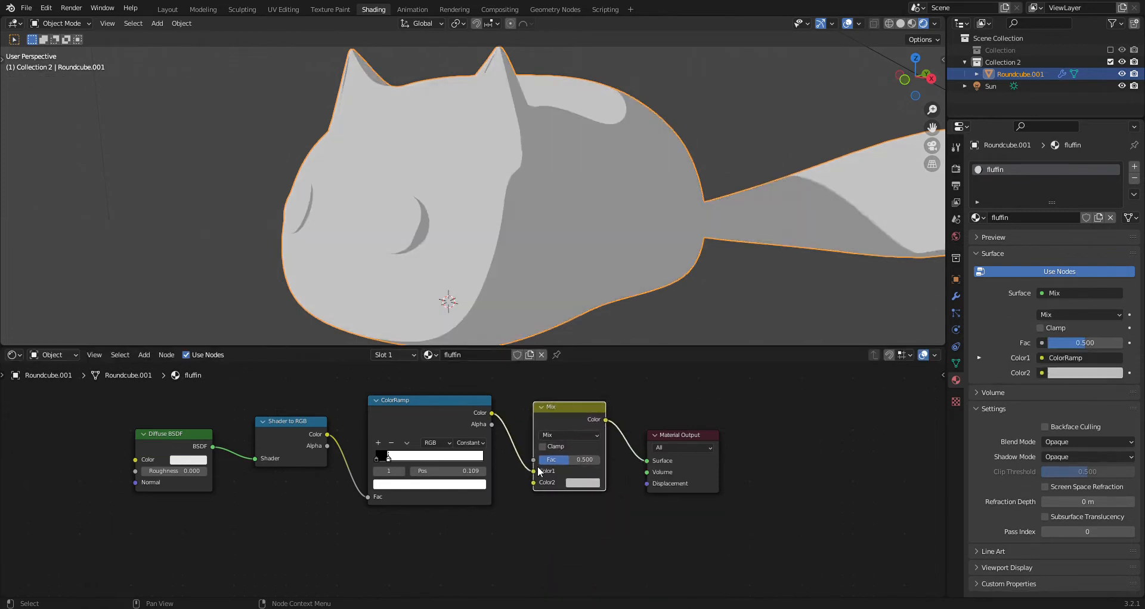
- Reroute the ColorRamp link into the Mix node's Fac input, and space the Mix and Material Output nodes apart
{"action": "left_click_drag", "start_coordinate": [535, 472], "coordinate": [534, 459]}
{"action": "left_click_drag", "start_coordinate": [578, 419], "coordinate": [588, 438]}
{"action": "left_click_drag", "start_coordinate": [672, 432], "coordinate": [761, 439]}
{"action": "middle_click_drag", "start_coordinate": [717, 454], "coordinate": [752, 417]}
{"action": "middle_click_drag", "start_coordinate": [573, 248], "coordinate": [427, 213]}
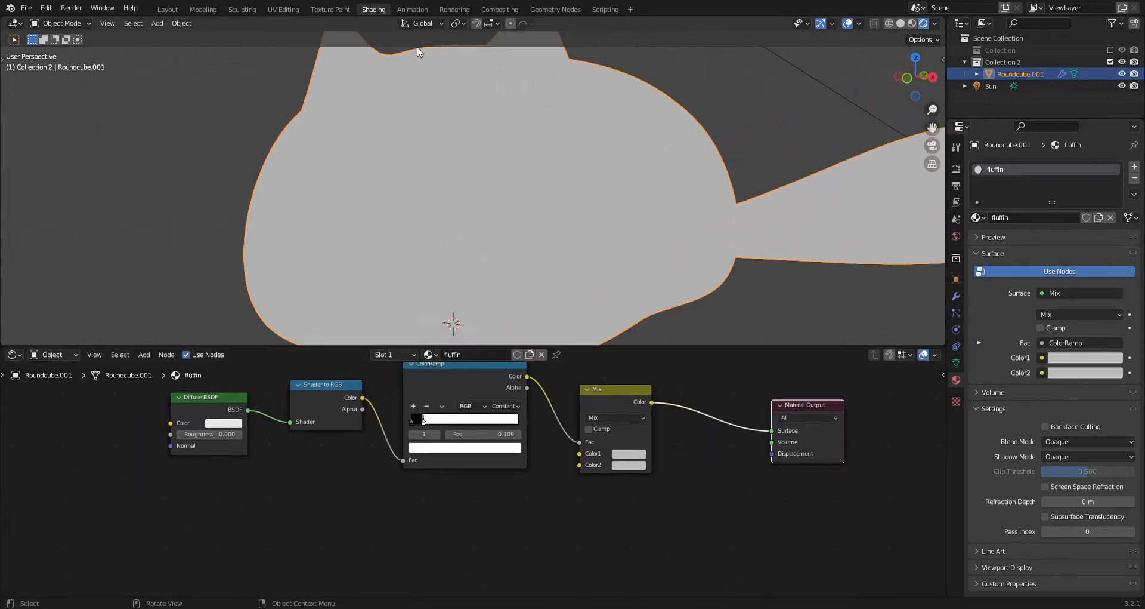
- Duplicate the Mix node below the ColorRamp and link the copy's Color output to the first Mix node's Color2
{"action": "scroll", "coordinate": [663, 485], "scroll_direction": "up", "scroll_amount": 3}
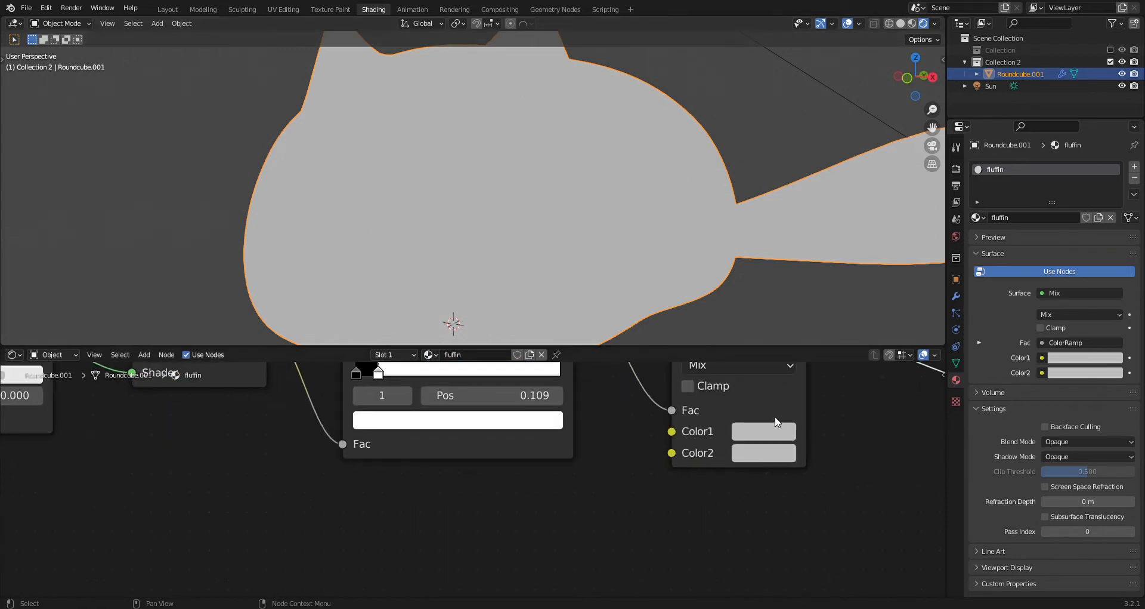
{"action": "scroll", "coordinate": [763, 437], "scroll_direction": "down", "scroll_amount": 3}
{"action": "left_click_drag", "start_coordinate": [637, 383], "coordinate": [667, 383]}
{"action": "key", "text": "shift+d"}
{"action": "left_click", "coordinate": [498, 552]}
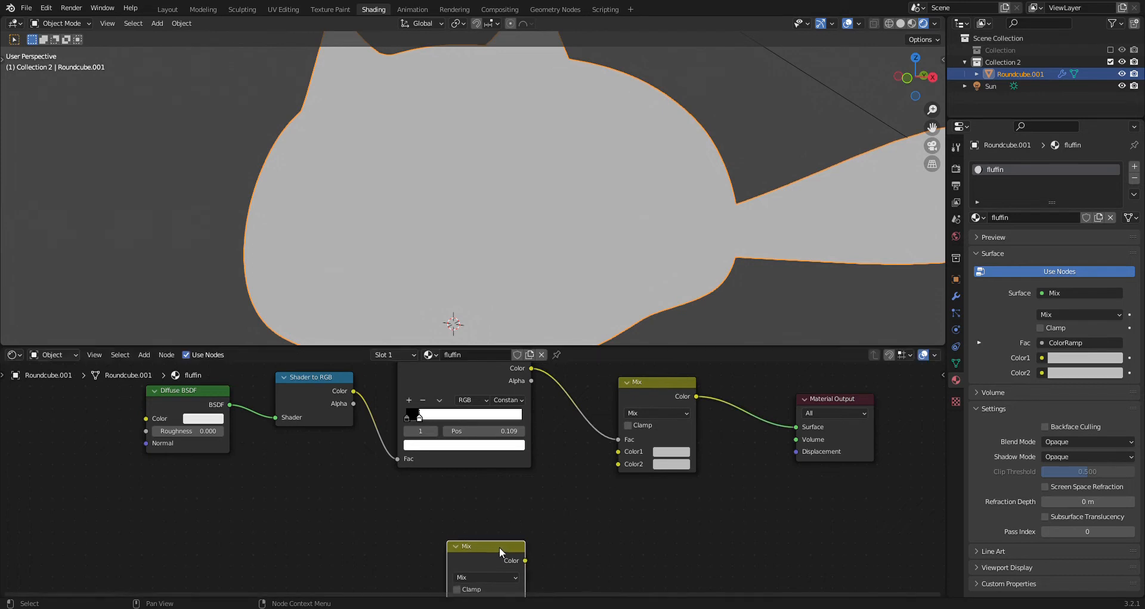
{"action": "left_click_drag", "start_coordinate": [522, 559], "coordinate": [620, 465]}
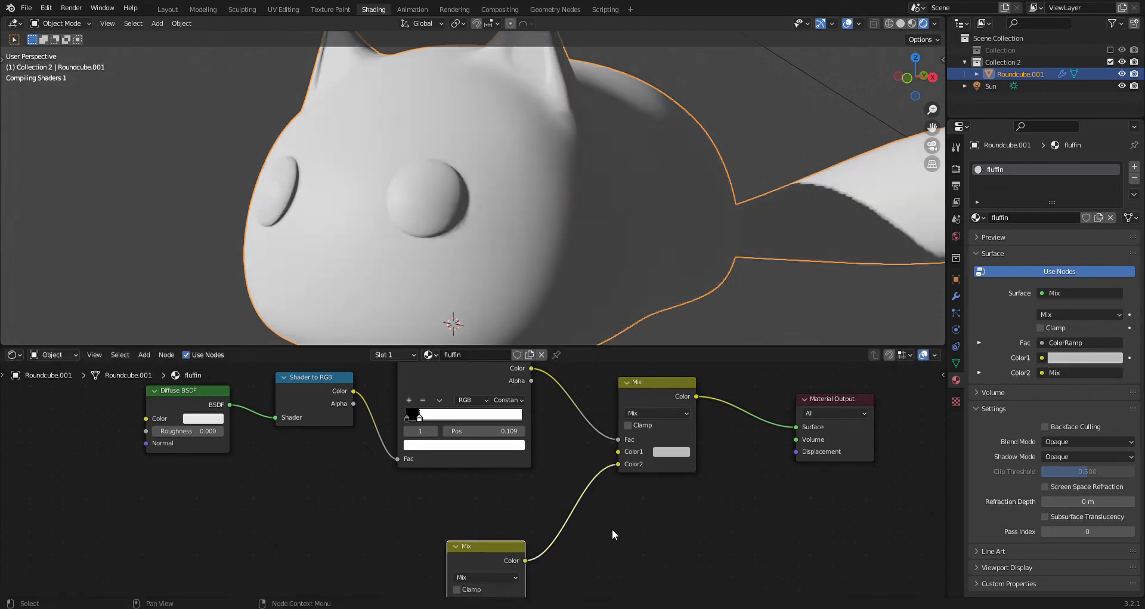
- Set the lower Mix node's Color1 to dark blue (H 0.675, S 1.000, V 0.084) and move its output link to the upper Mix's Color1
{"action": "middle_click_drag", "start_coordinate": [614, 527], "coordinate": [661, 430]}
{"action": "left_click", "coordinate": [549, 514]}
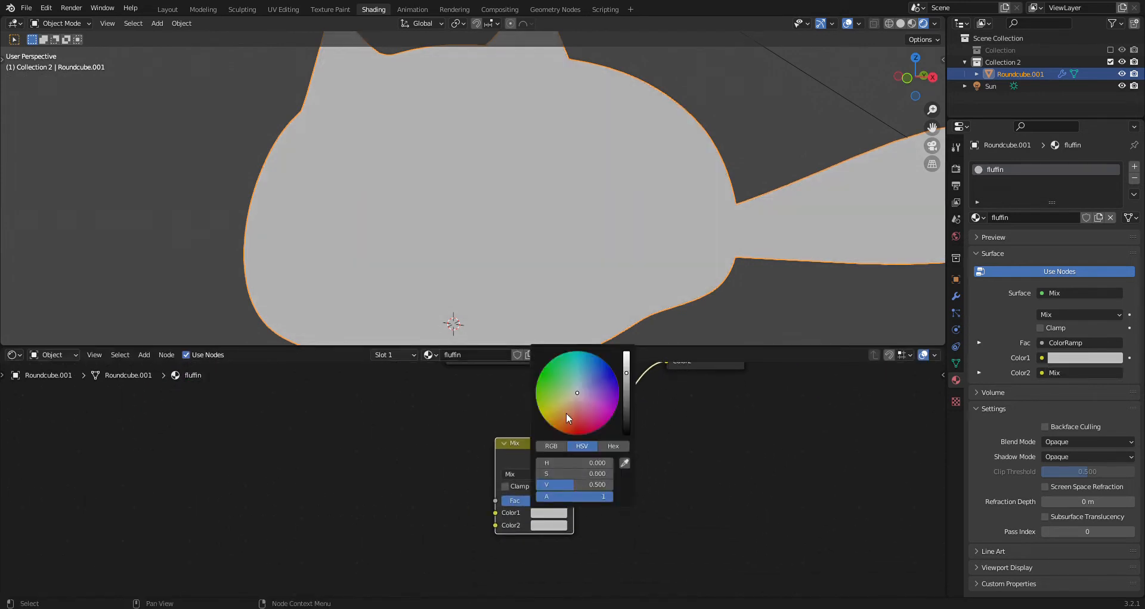
{"action": "left_click", "coordinate": [617, 379]}
{"action": "left_click_drag", "start_coordinate": [626, 400], "coordinate": [627, 407]}
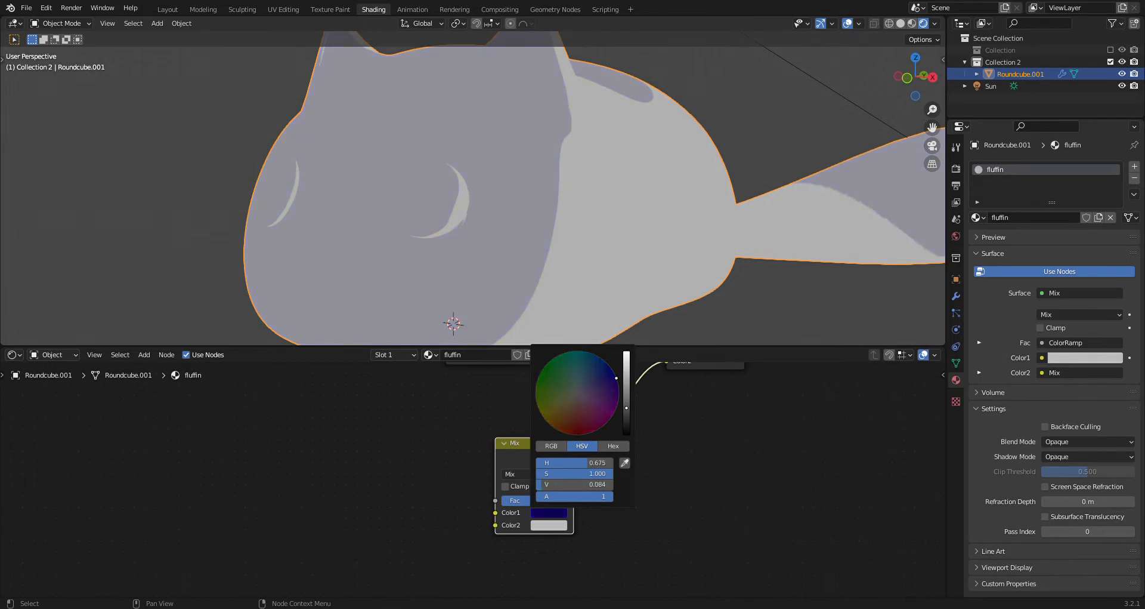
{"action": "middle_click_drag", "start_coordinate": [750, 414], "coordinate": [722, 516]}
{"action": "left_click_drag", "start_coordinate": [660, 485], "coordinate": [657, 476]}
- Add a Wave Texture node below the Diffuse BSDF node
{"action": "scroll", "coordinate": [567, 526], "scroll_direction": "down", "scroll_amount": 1}
{"action": "middle_click_drag", "start_coordinate": [524, 559], "coordinate": [610, 463]}
{"action": "key", "text": "shift+a"}
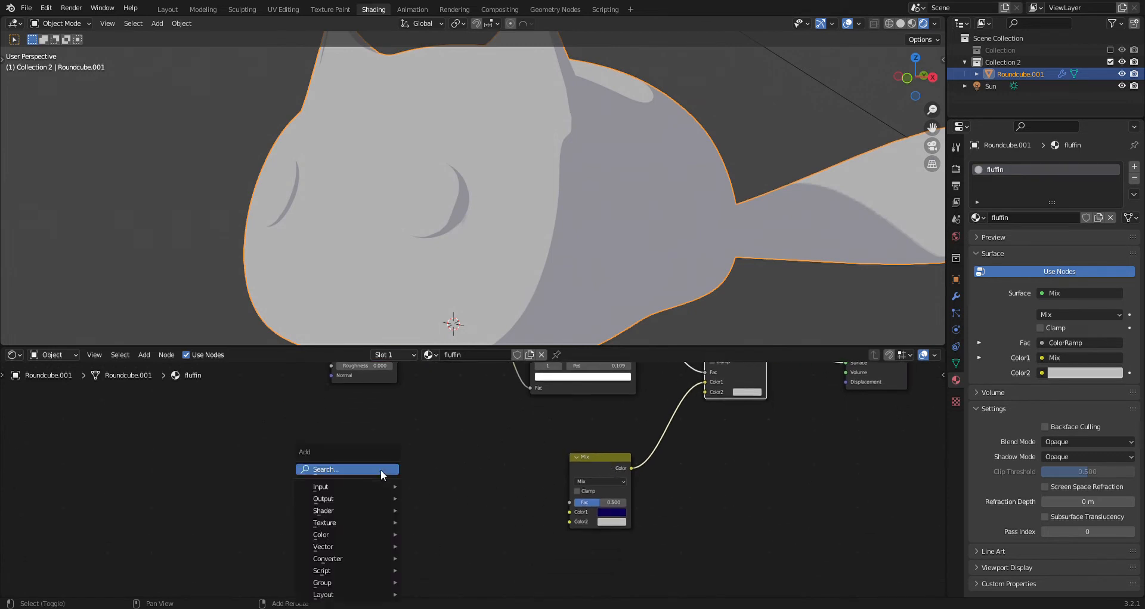
{"action": "type", "text": "wave"}
{"action": "left_click", "coordinate": [418, 497]}
{"action": "left_click", "coordinate": [312, 453]}
{"action": "middle_click_drag", "start_coordinate": [438, 457], "coordinate": [446, 515]}
{"action": "scroll", "coordinate": [445, 514], "scroll_direction": "down", "scroll_amount": 2}
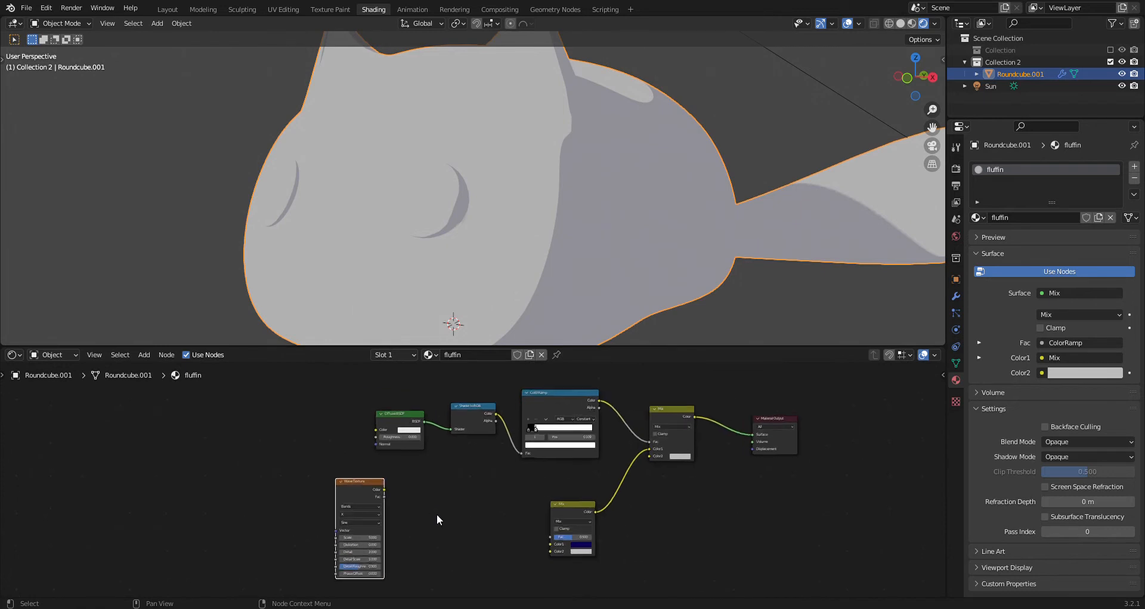
- Link the Wave Texture's Color output to the Color2 inputs of both Mix nodes
{"action": "left_click_drag", "start_coordinate": [369, 491], "coordinate": [563, 563]}
{"action": "left_click_drag", "start_coordinate": [369, 490], "coordinate": [680, 453]}
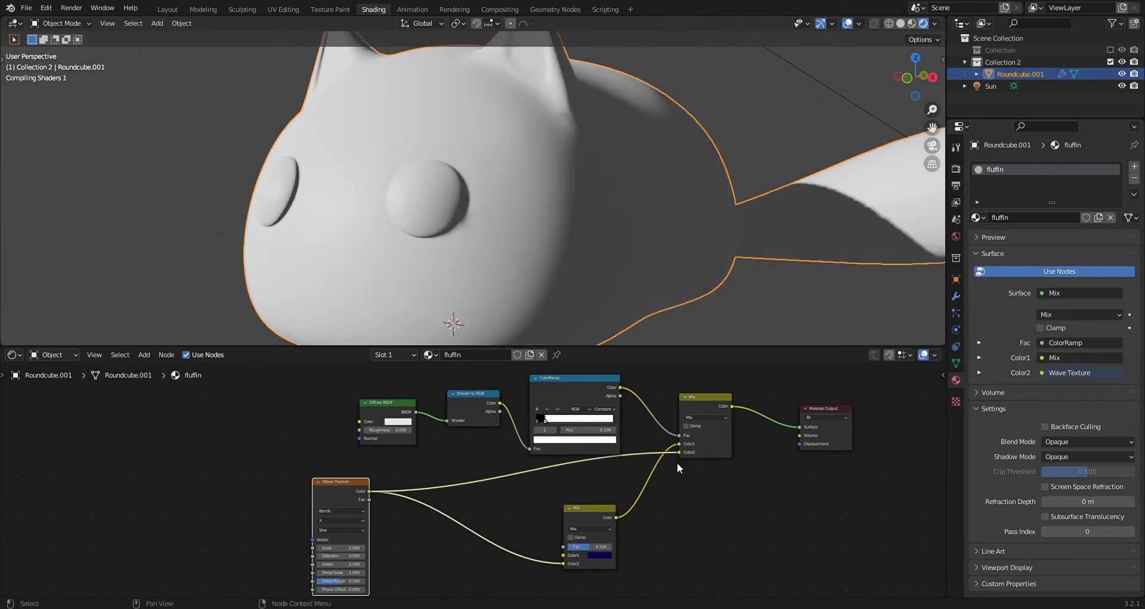
{"action": "left_click_drag", "start_coordinate": [329, 493], "coordinate": [437, 499]}
- Darken the lower Mix node's Color1 to a near-black blue (H 0.686, S 1.000, V 0.012)
{"action": "scroll", "coordinate": [418, 471], "scroll_direction": "up", "scroll_amount": 3}
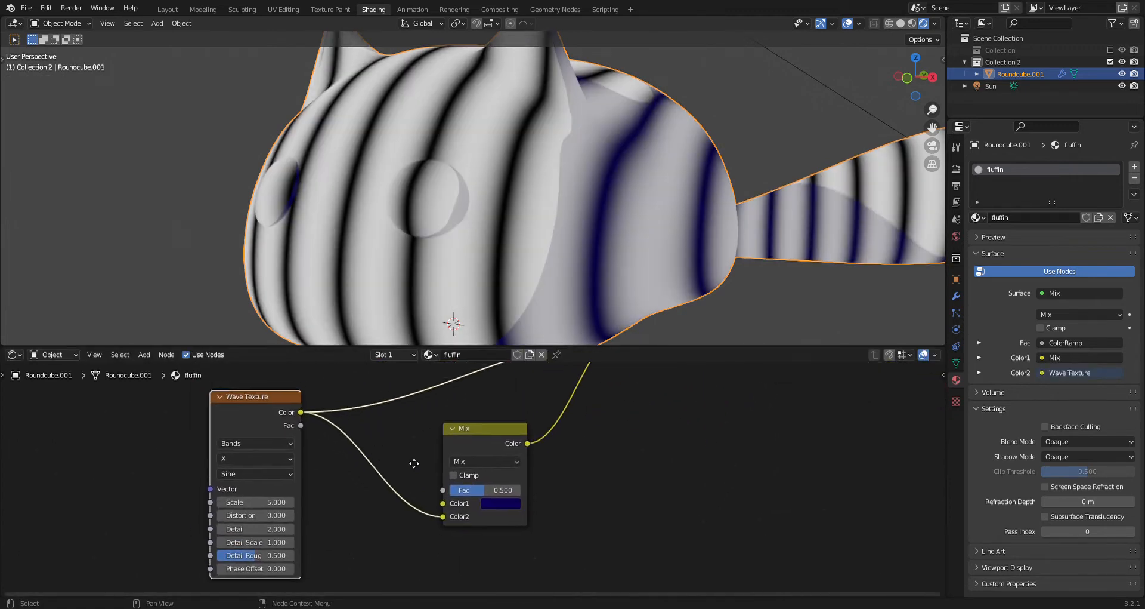
{"action": "left_click", "coordinate": [495, 506]}
{"action": "left_click_drag", "start_coordinate": [588, 395], "coordinate": [589, 412]}
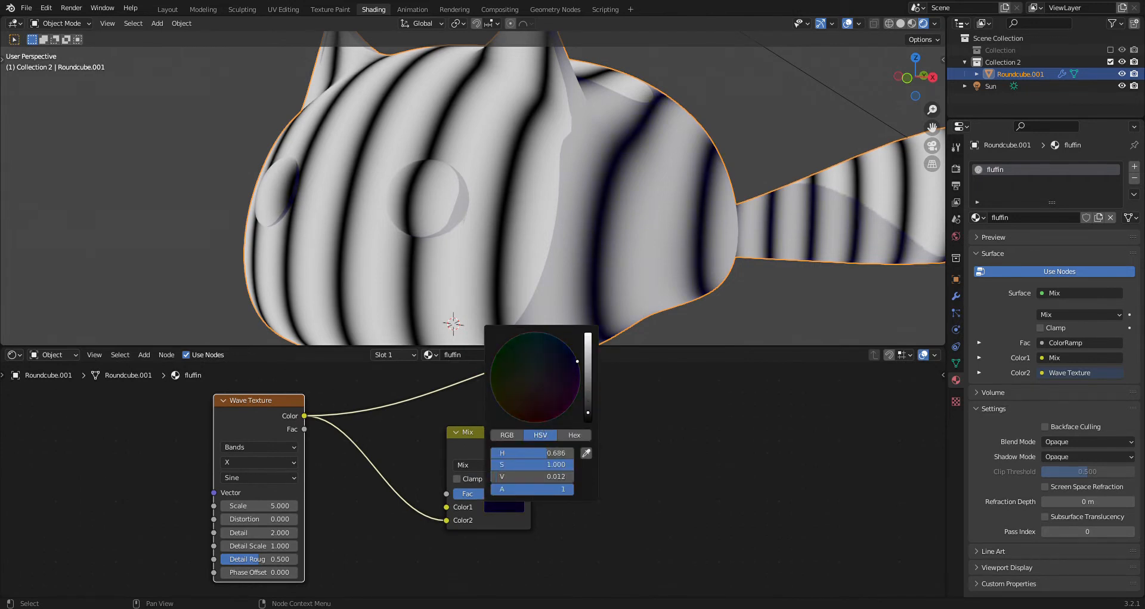
- Add linked Texture Coordinate and Mapping nodes to the Wave Texture, and open the Preferences
{"action": "middle_click_drag", "start_coordinate": [682, 481], "coordinate": [511, 608]}
{"action": "middle_click_drag", "start_coordinate": [487, 441], "coordinate": [495, 484]}
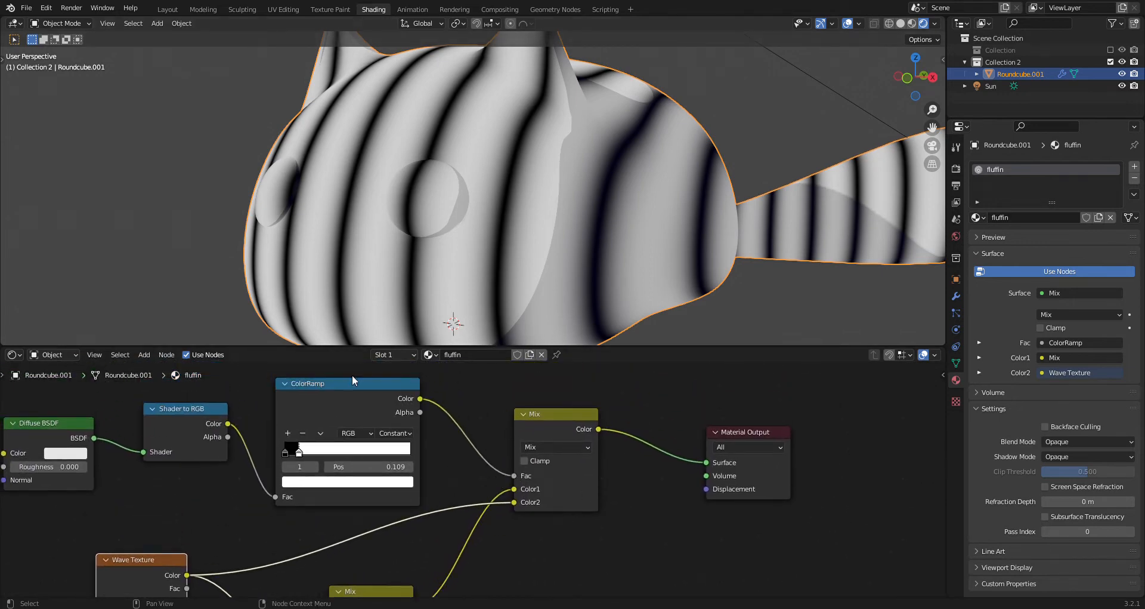
{"action": "middle_click_drag", "start_coordinate": [387, 499], "coordinate": [808, 354]}
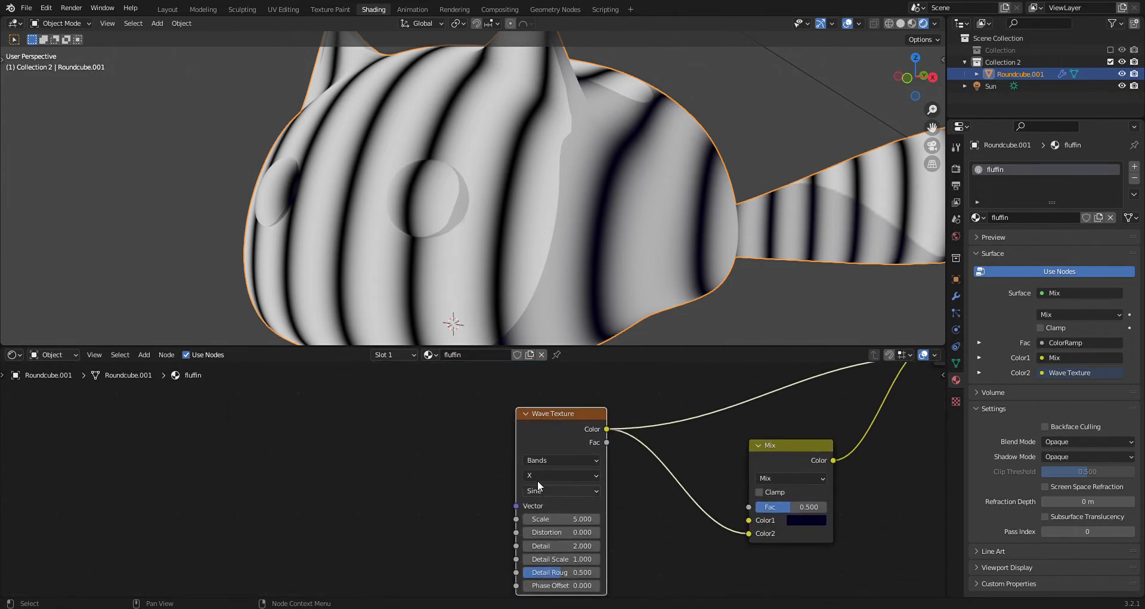
{"action": "scroll", "coordinate": [540, 484], "scroll_direction": "down", "scroll_amount": 1}
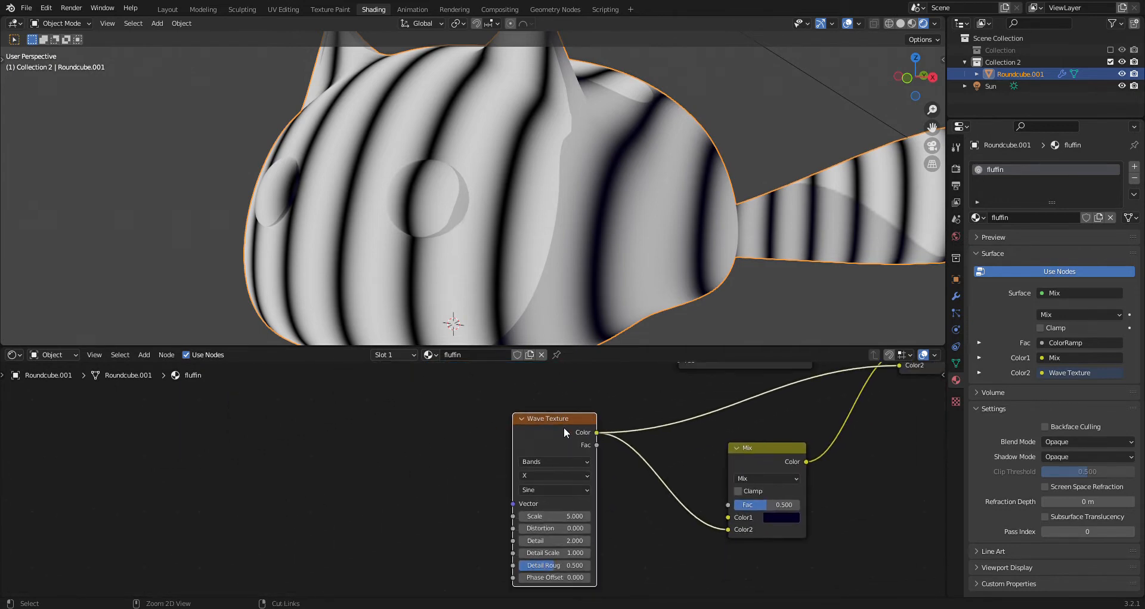
{"action": "key", "text": "ctrl+t"}
{"action": "left_click", "coordinate": [46, 8]}
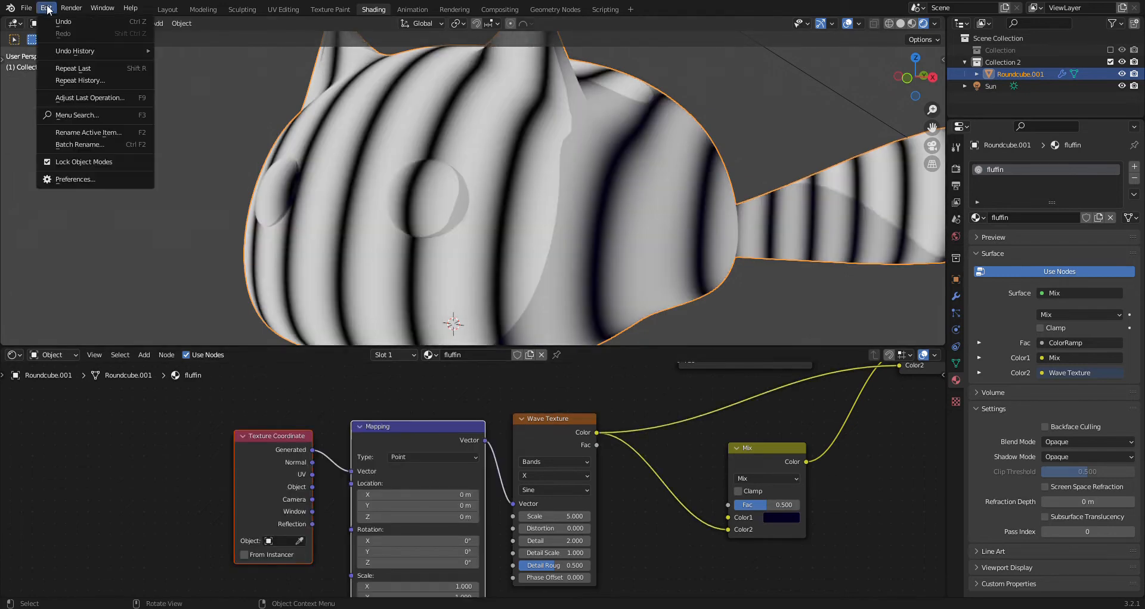
{"action": "left_click", "coordinate": [84, 181]}
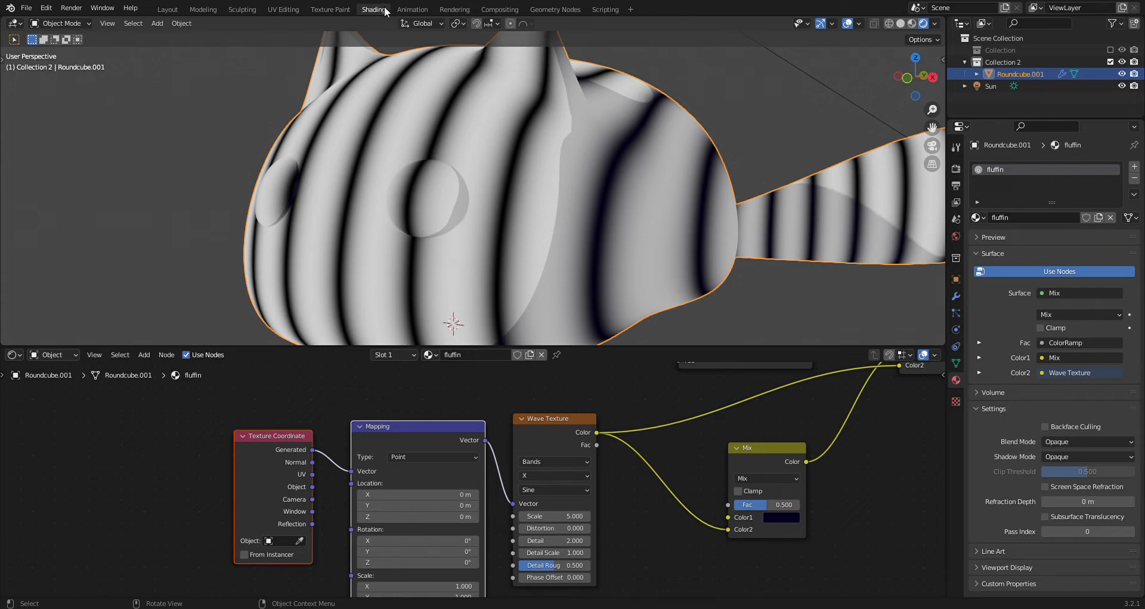
- Space the Wave Texture node apart from the Mapping and Texture Coordinate nodes
{"action": "left_click_drag", "start_coordinate": [540, 420], "coordinate": [572, 414]}
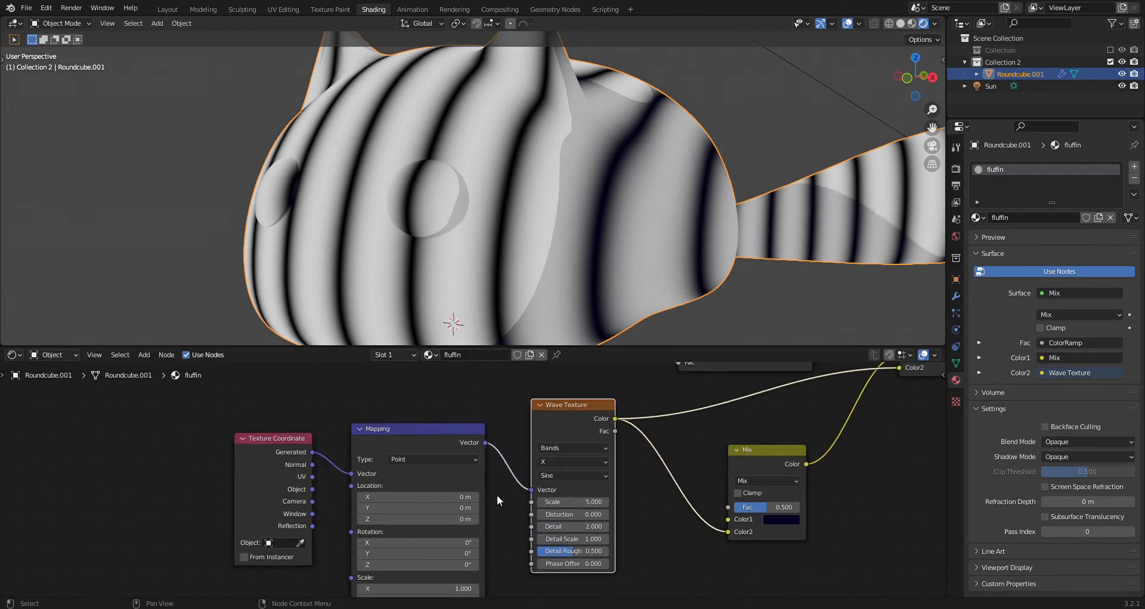
{"action": "left_click_drag", "start_coordinate": [272, 418], "coordinate": [411, 501]}
{"action": "left_click_drag", "start_coordinate": [388, 432], "coordinate": [322, 405]}
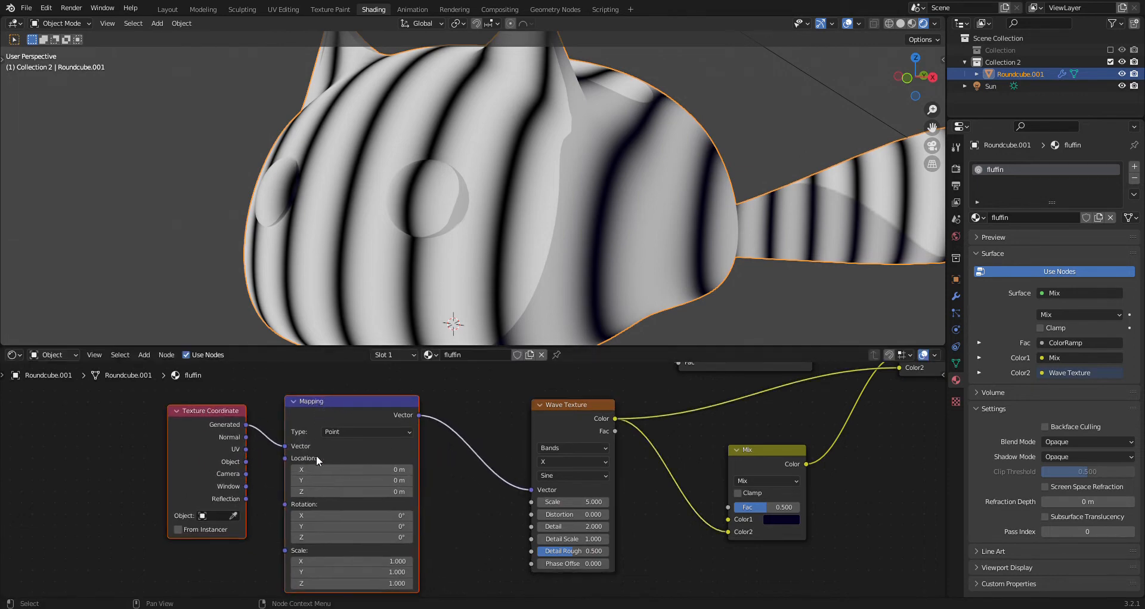
- Try a 90° X rotation on the Mapping node and reset it to 0°
{"action": "scroll", "coordinate": [732, 443], "scroll_direction": "down", "scroll_amount": 2}
{"action": "middle_click_drag", "start_coordinate": [732, 443], "coordinate": [772, 473]}
{"action": "middle_click_drag", "start_coordinate": [581, 245], "coordinate": [311, 252]}
{"action": "scroll", "coordinate": [435, 494], "scroll_direction": "up", "scroll_amount": 1}
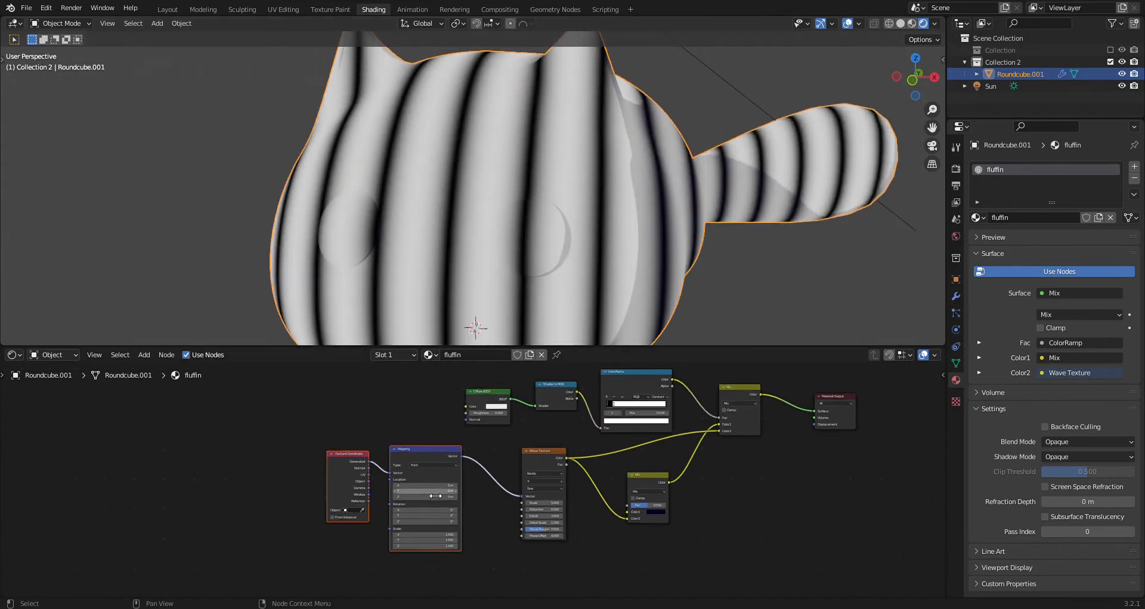
{"action": "scroll", "coordinate": [435, 494], "scroll_direction": "up", "scroll_amount": 4}
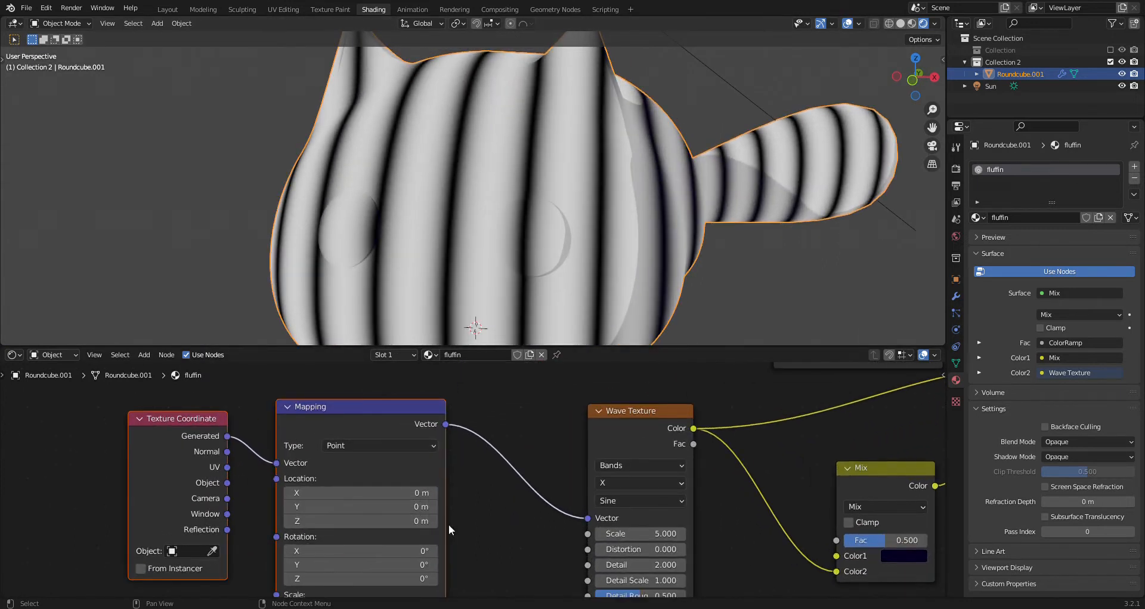
{"action": "middle_click_drag", "start_coordinate": [442, 524], "coordinate": [502, 427]}
{"action": "left_click", "coordinate": [457, 457]}
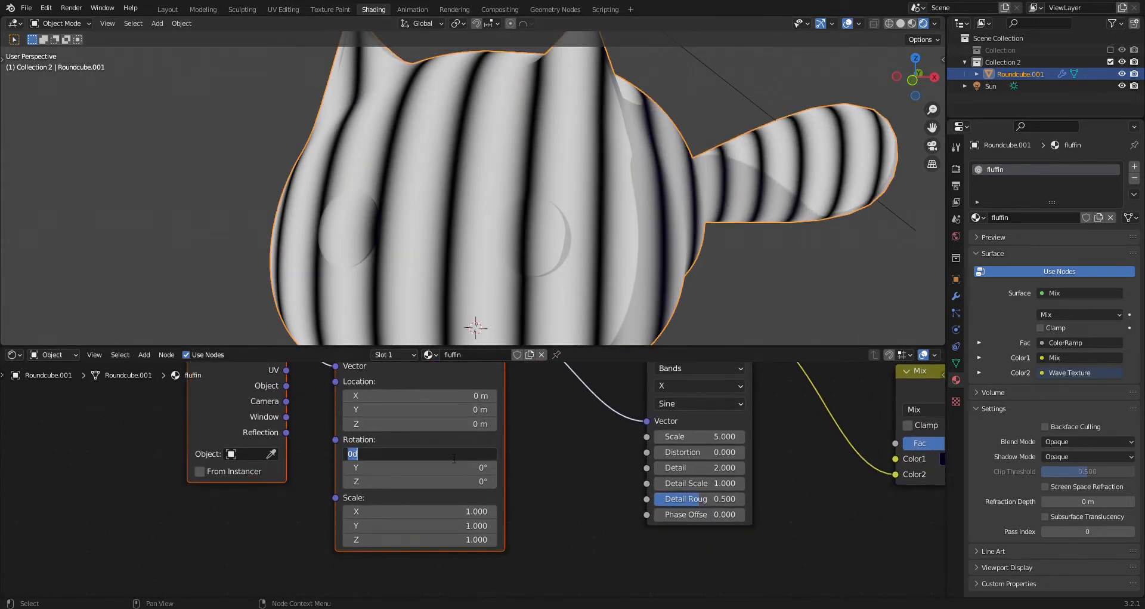
{"action": "key", "text": "Return"}
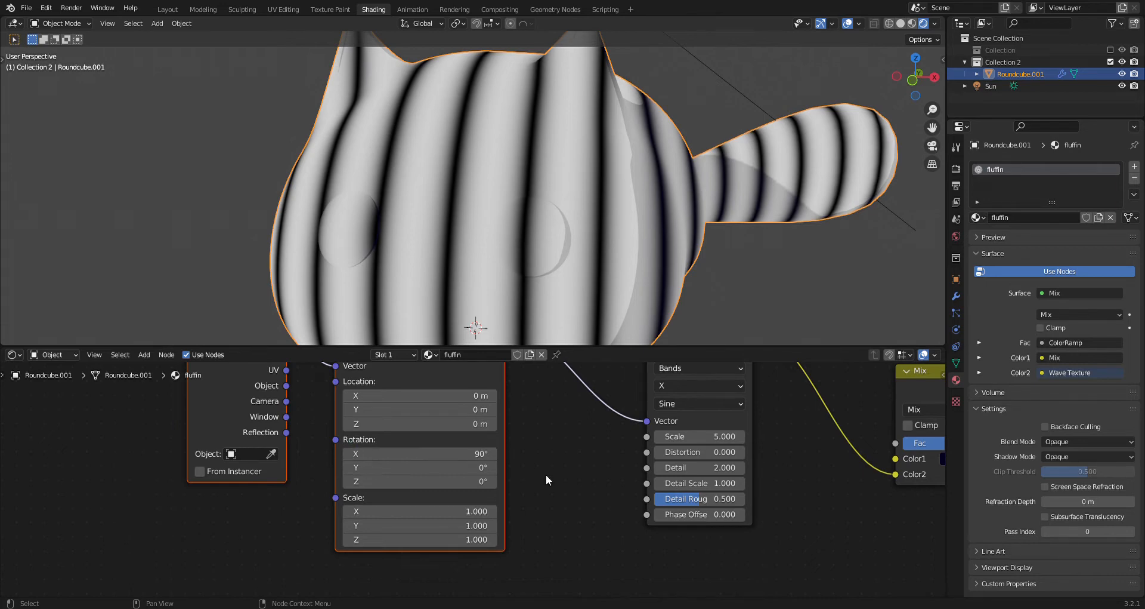
{"action": "left_click", "coordinate": [463, 457]}
{"action": "type", "text": "0"}
{"action": "key", "text": "Return"}
- Set the Mapping node's Y and Z rotation to 90° each
{"action": "left_click", "coordinate": [441, 468]}
{"action": "type", "text": "90"}
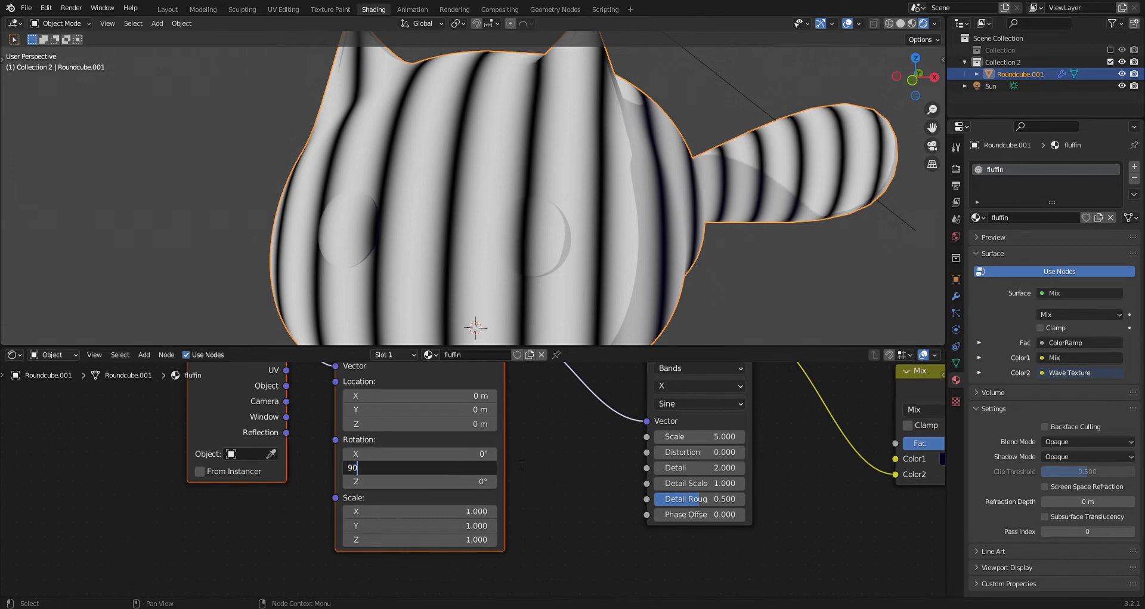
{"action": "key", "text": "Return"}
{"action": "left_click", "coordinate": [417, 480]}
{"action": "type", "text": "90"}
{"action": "key", "text": "Return"}
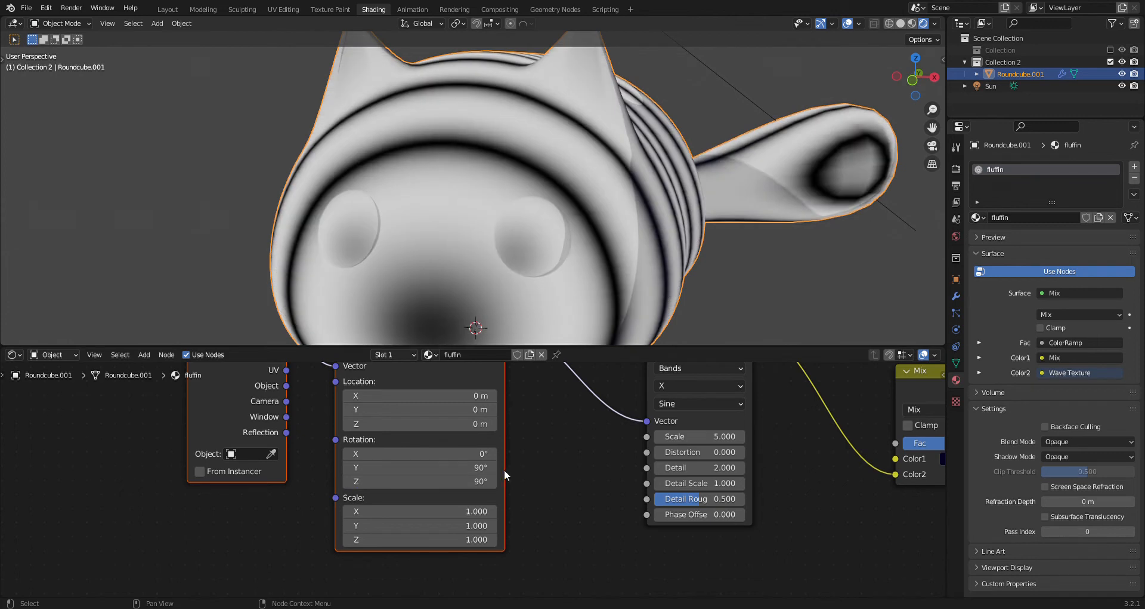
- Move the Texture Coordinate, Mapping and Wave Texture nodes farther from the Mix nodes to make room for another node
{"action": "scroll", "coordinate": [646, 216], "scroll_direction": "down", "scroll_amount": 4}
{"action": "middle_click_drag", "start_coordinate": [643, 218], "coordinate": [686, 185]}
{"action": "middle_click_drag", "start_coordinate": [621, 480], "coordinate": [271, 543]}
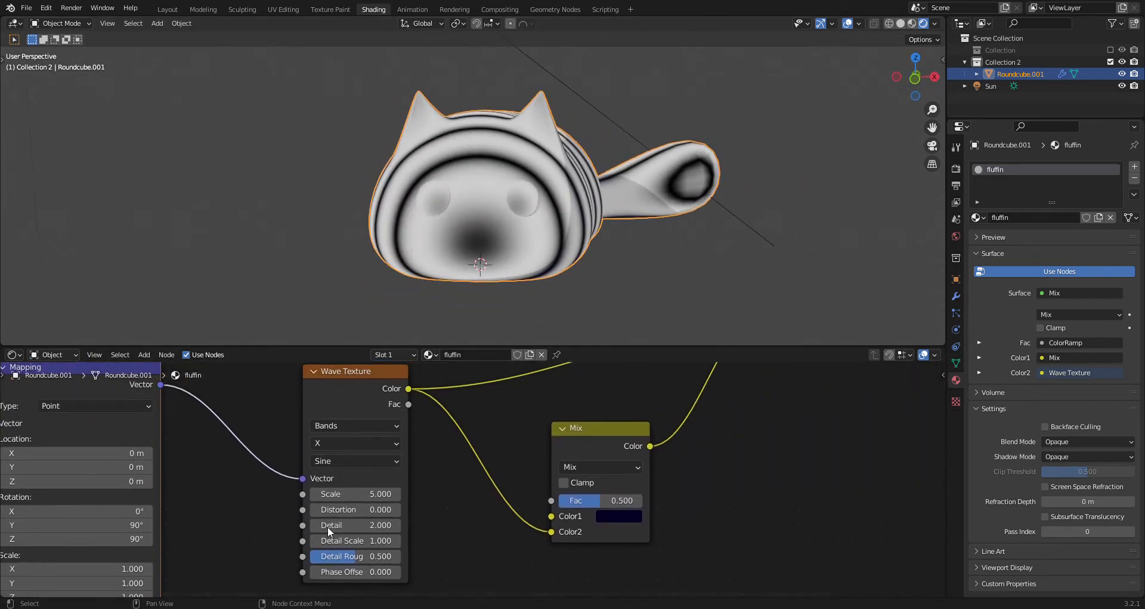
{"action": "scroll", "coordinate": [382, 522], "scroll_direction": "down", "scroll_amount": 9}
{"action": "middle_click_drag", "start_coordinate": [465, 531], "coordinate": [599, 544]}
{"action": "scroll", "coordinate": [596, 537], "scroll_direction": "up", "scroll_amount": 1}
{"action": "left_click_drag", "start_coordinate": [555, 452], "coordinate": [500, 446]}
{"action": "left_click_drag", "start_coordinate": [141, 463], "coordinate": [527, 508]}
{"action": "left_click_drag", "start_coordinate": [467, 449], "coordinate": [458, 448]}
{"action": "left_click", "coordinate": [294, 448]}
- Insert a ColorRamp node after the Wave Texture and link its Color output to the lower Mix's Color2 as well
{"action": "key", "text": "shift+a"}
{"action": "left_click", "coordinate": [447, 469]}
{"action": "type", "text": "colo"}
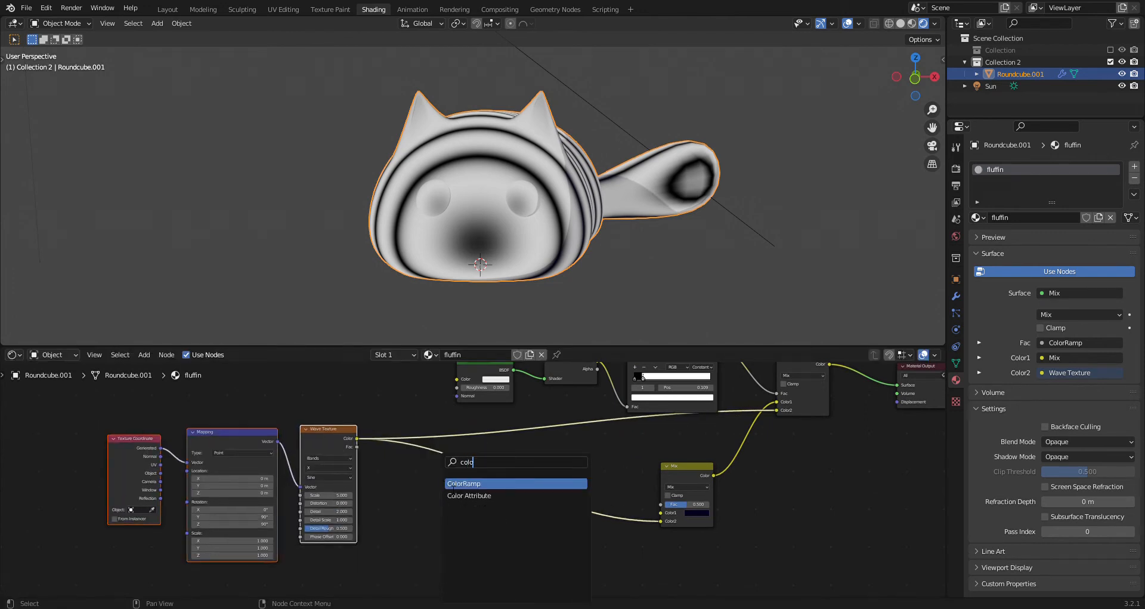
{"action": "left_click", "coordinate": [457, 483]}
{"action": "left_click", "coordinate": [409, 442]}
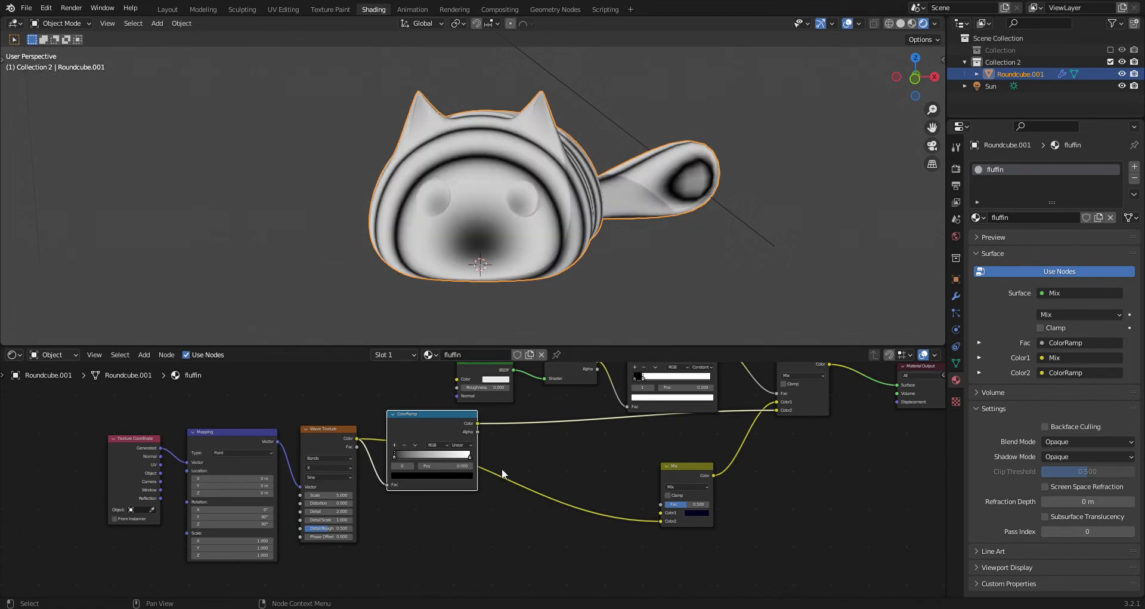
{"action": "left_click_drag", "start_coordinate": [478, 423], "coordinate": [661, 521]}
{"action": "left_click_drag", "start_coordinate": [454, 435], "coordinate": [471, 460]}
- Change the new ColorRamp's black stop to a dark reddish brown
{"action": "scroll", "coordinate": [465, 477], "scroll_direction": "up", "scroll_amount": 3}
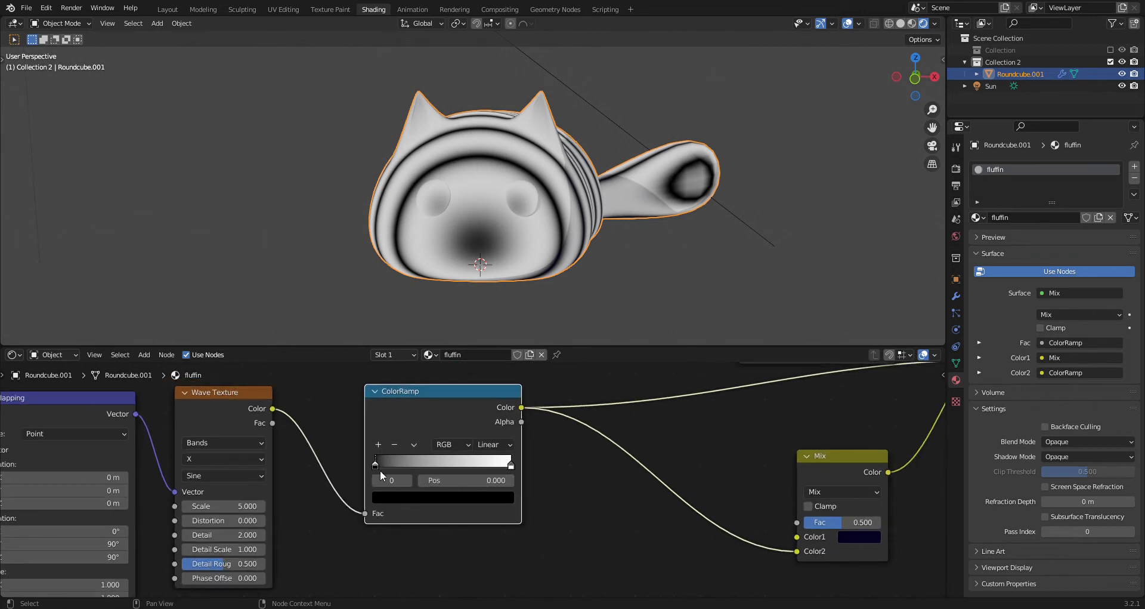
{"action": "left_click", "coordinate": [410, 496]}
{"action": "left_click", "coordinate": [483, 379]}
{"action": "left_click_drag", "start_coordinate": [446, 377], "coordinate": [420, 383]}
- Change the new ColorRamp's white stop to a lighter brown (H 0.036, S 0.603, V 0.207)
{"action": "left_click", "coordinate": [511, 464]}
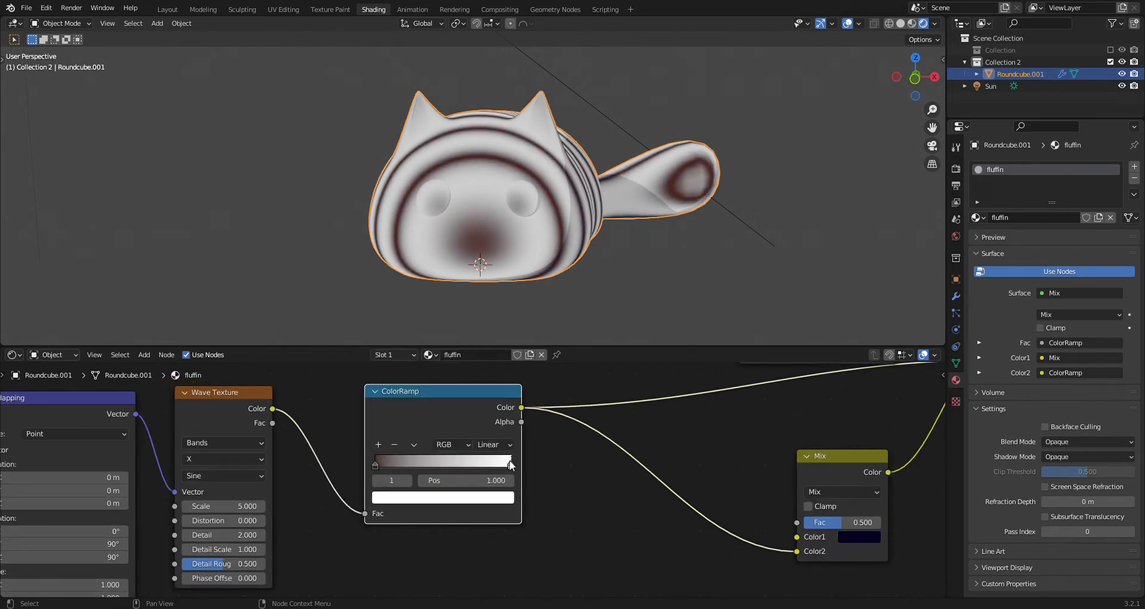
{"action": "left_click", "coordinate": [503, 496]}
{"action": "left_click_drag", "start_coordinate": [422, 373], "coordinate": [426, 384]}
{"action": "left_click_drag", "start_coordinate": [484, 339], "coordinate": [422, 373]}
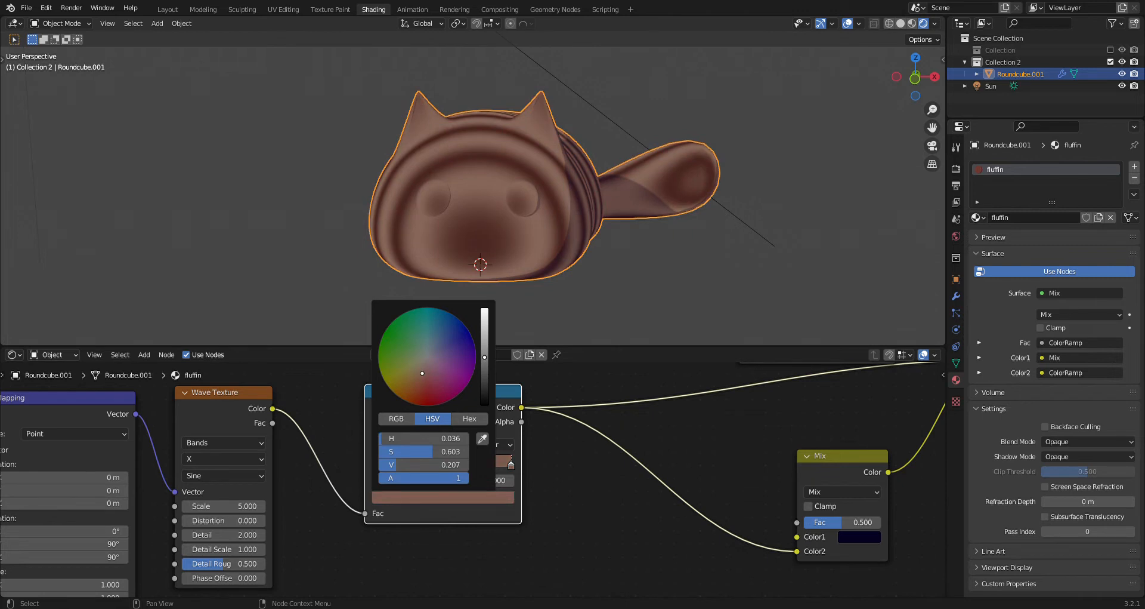
- Set the brown ColorRamp's interpolation to B-Spline and move its lighter stop to about 0.655
{"action": "middle_click_drag", "start_coordinate": [309, 517], "coordinate": [439, 499]}
{"action": "scroll", "coordinate": [471, 487], "scroll_direction": "up", "scroll_amount": 4}
{"action": "left_click", "coordinate": [681, 407]}
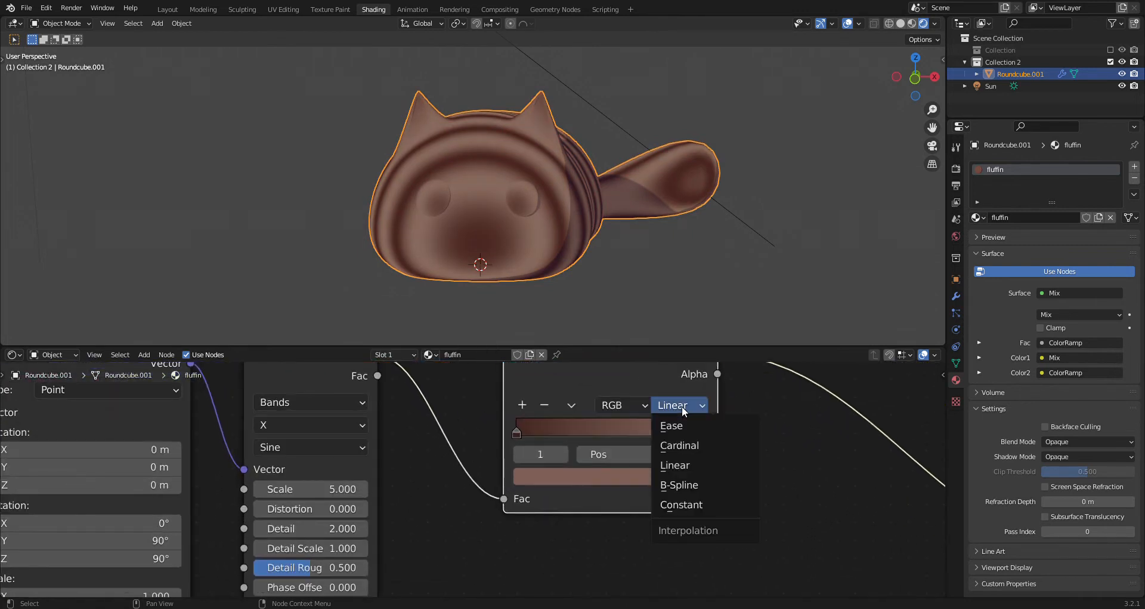
{"action": "left_click", "coordinate": [673, 485]}
{"action": "left_click_drag", "start_coordinate": [704, 431], "coordinate": [636, 435]}
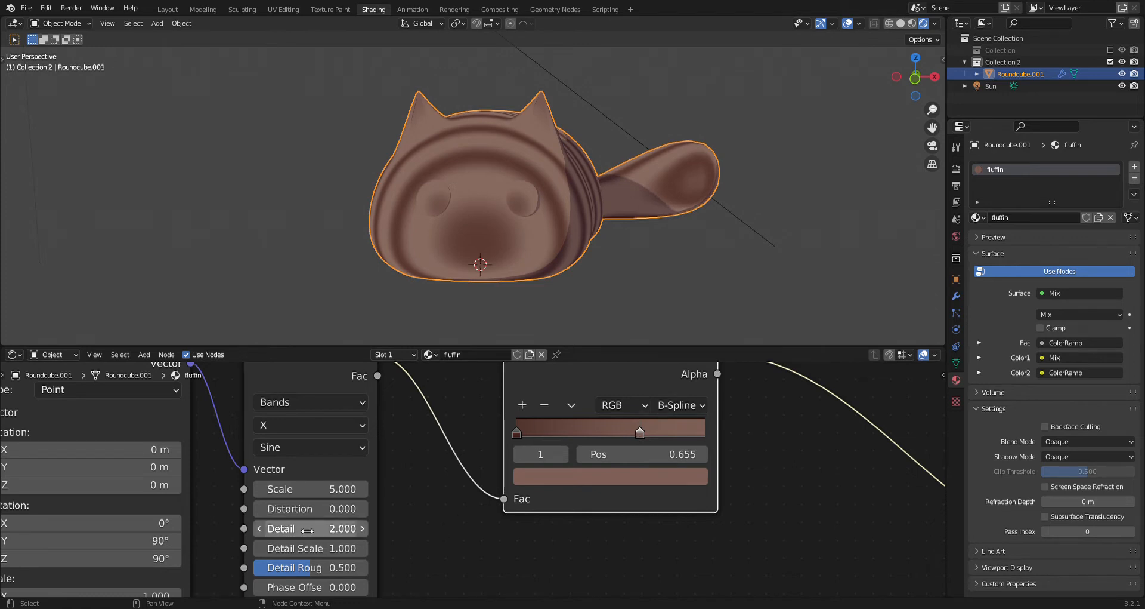
- Set the Wave Texture's Scale to 2.600, Distortion to -1.000, Detail to 0 and Detail Scale to 2.000, checking the stripes on the cat
{"action": "mouse_move", "coordinate": [306, 510]}
{"action": "left_mouse_down"}
{"action": "mouse_move", "coordinate": [358, 511]}
{"action": "mouse_move", "coordinate": [323, 510]}
{"action": "mouse_move", "coordinate": [349, 528]}
{"action": "mouse_move", "coordinate": [300, 528]}
{"action": "mouse_move", "coordinate": [358, 548]}
{"action": "mouse_move", "coordinate": [307, 548]}
{"action": "left_mouse_up"}
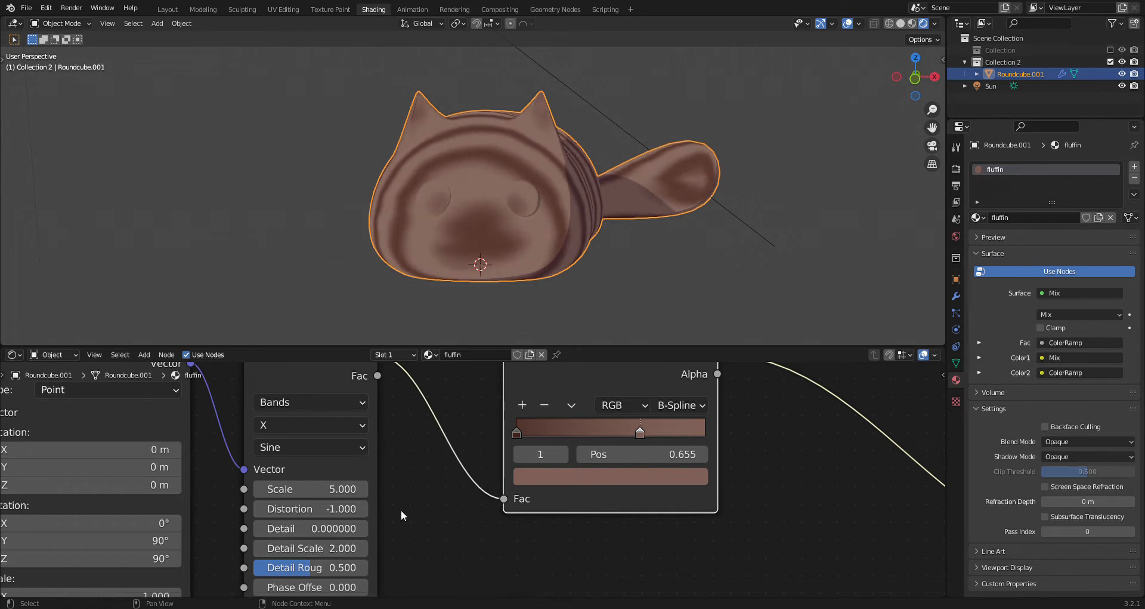
{"action": "middle_click_drag", "start_coordinate": [551, 281], "coordinate": [435, 327]}
{"action": "scroll", "coordinate": [310, 489], "scroll_direction": "up", "scroll_amount": 2}
{"action": "left_click_drag", "start_coordinate": [298, 489], "coordinate": [269, 489]}
{"action": "middle_click_drag", "start_coordinate": [430, 275], "coordinate": [498, 282]}
{"action": "scroll", "coordinate": [441, 504], "scroll_direction": "down", "scroll_amount": 6}
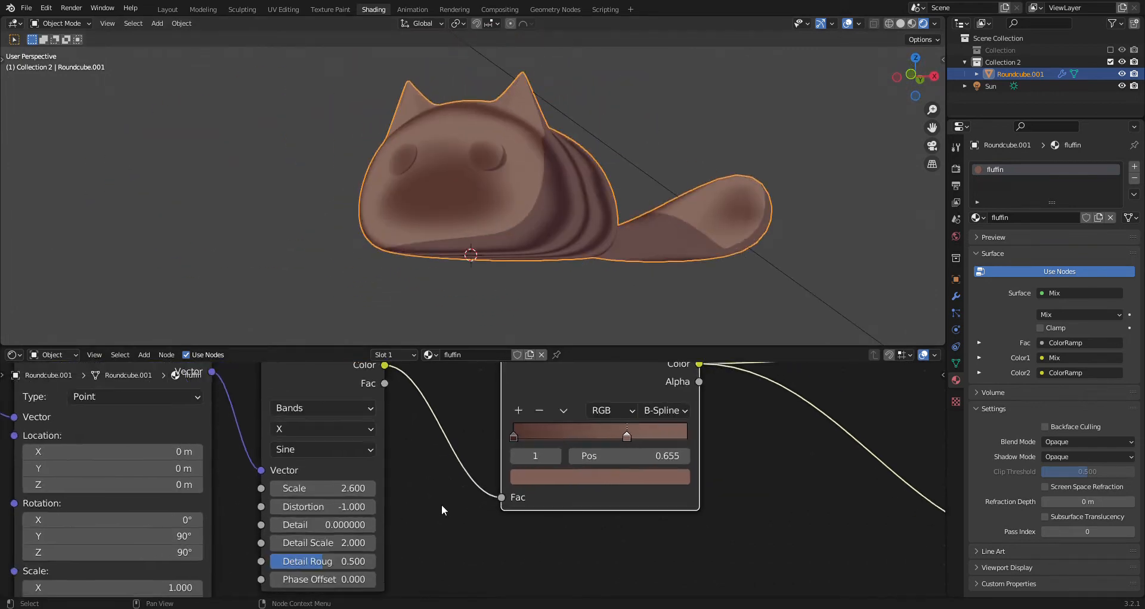
{"action": "middle_click_drag", "start_coordinate": [554, 240], "coordinate": [536, 267]}
{"action": "middle_click_drag", "start_coordinate": [752, 270], "coordinate": [684, 269], "text": "shift"}
{"action": "middle_click_drag", "start_coordinate": [594, 437], "coordinate": [496, 500]}
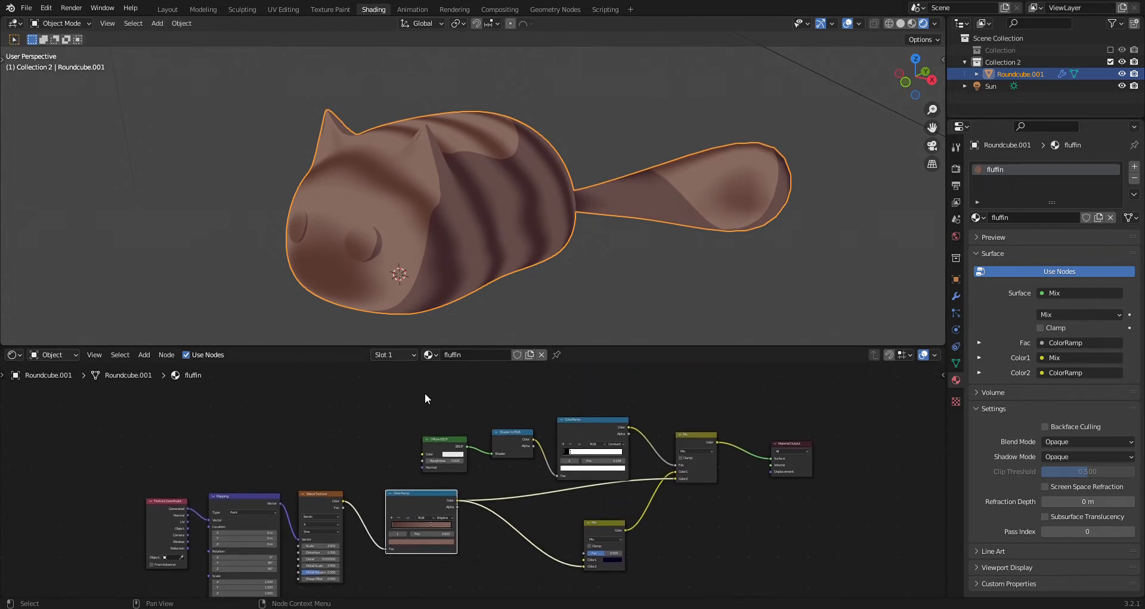
- Switch to the Modeling workspace and add an empty second material slot to the cat
{"action": "left_click", "coordinate": [203, 9]}
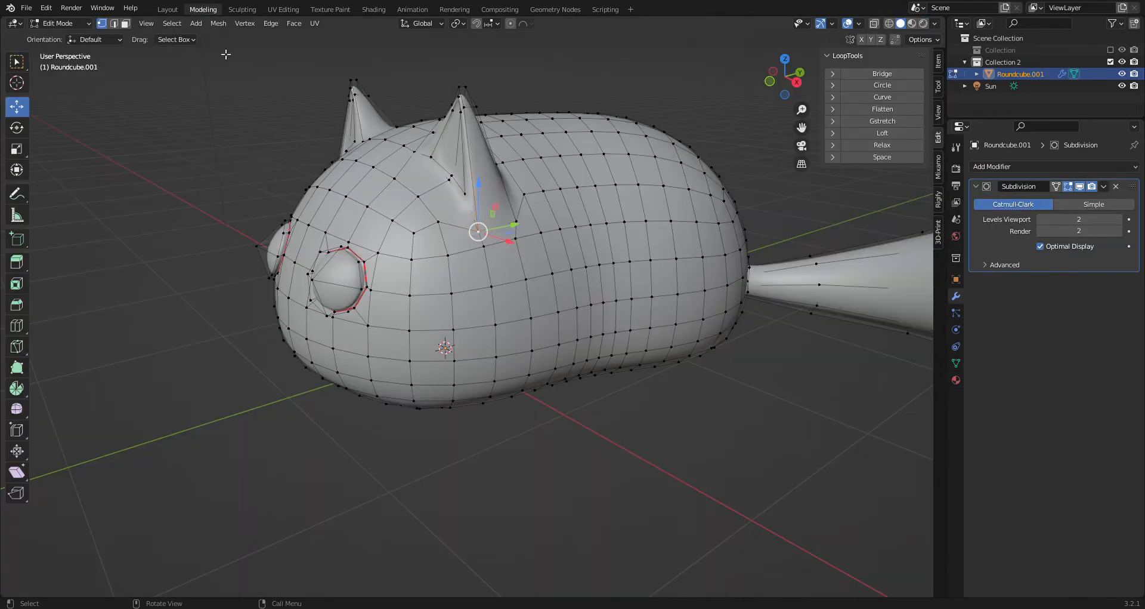
{"action": "left_click", "coordinate": [957, 381]}
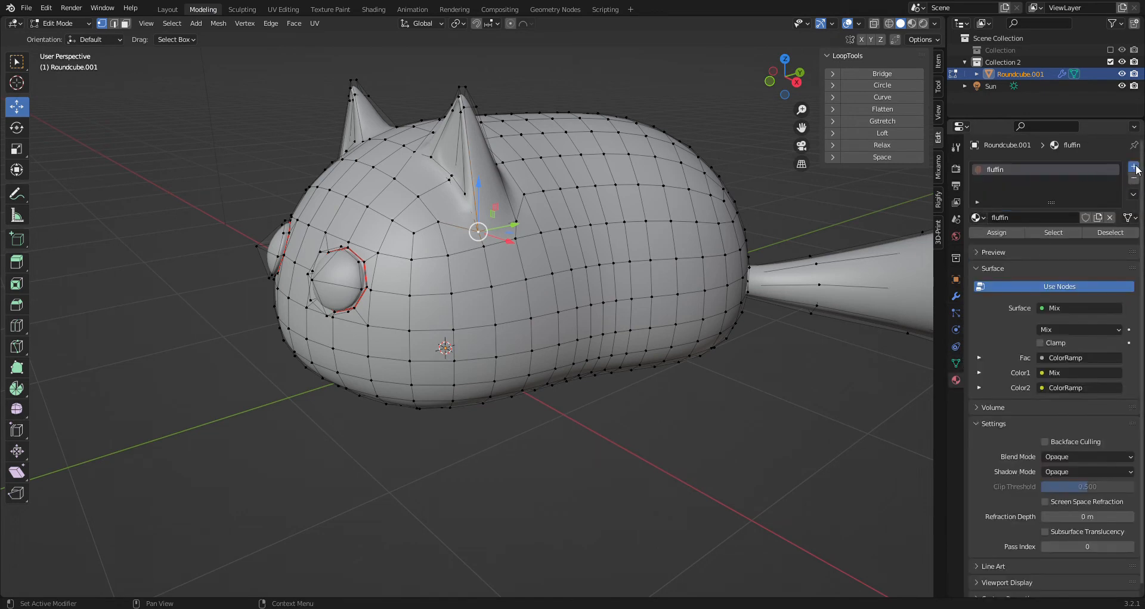
{"action": "left_click", "coordinate": [1134, 167]}
- Select all linked faces of both eyes in face select mode
{"action": "scroll", "coordinate": [152, 80], "scroll_direction": "up", "scroll_amount": 1}
{"action": "left_click", "coordinate": [127, 24]}
{"action": "scroll", "coordinate": [172, 152], "scroll_direction": "up", "scroll_amount": 1}
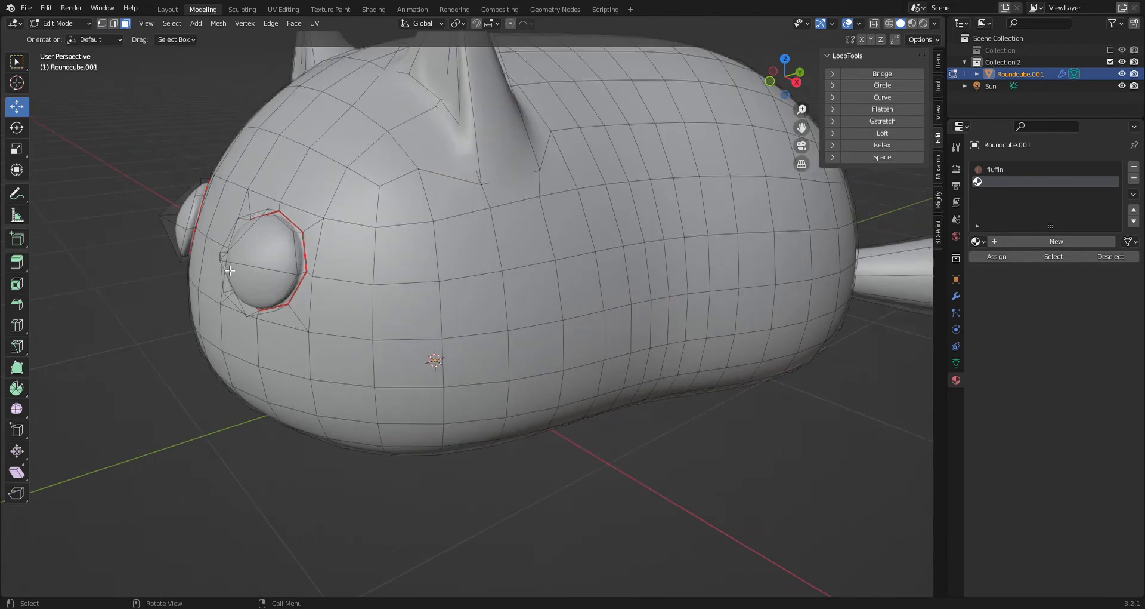
{"action": "key", "text": "l"}
{"action": "middle_click_drag", "start_coordinate": [262, 273], "coordinate": [561, 338]}
{"action": "scroll", "coordinate": [682, 270], "scroll_direction": "up", "scroll_amount": 4}
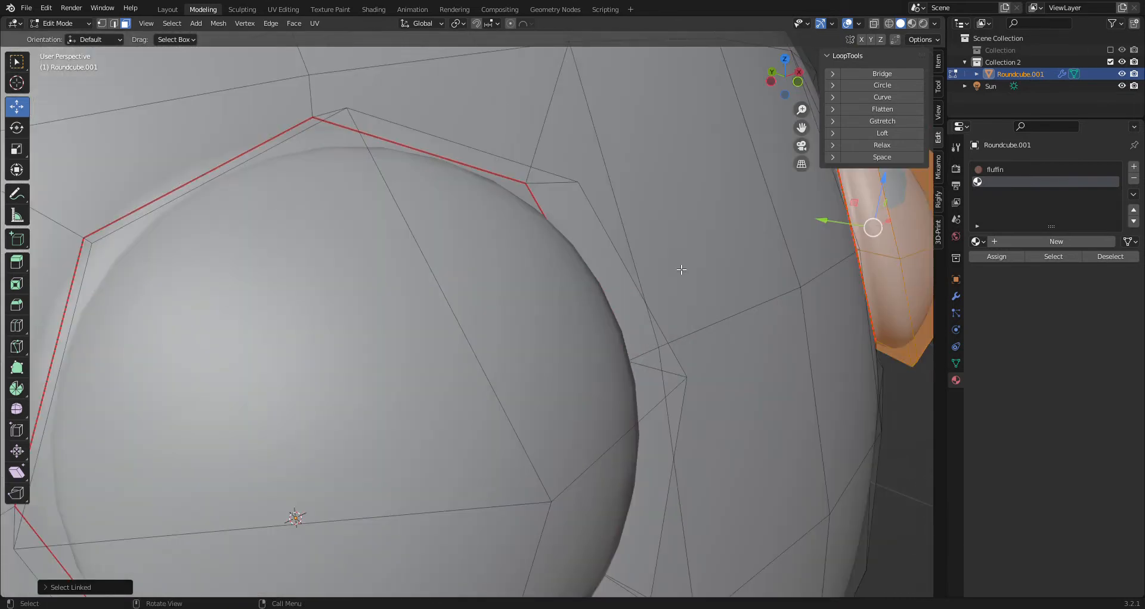
{"action": "scroll", "coordinate": [682, 270], "scroll_direction": "down", "scroll_amount": 5}
{"action": "left_click", "coordinate": [791, 202]}
{"action": "key", "text": "l"}
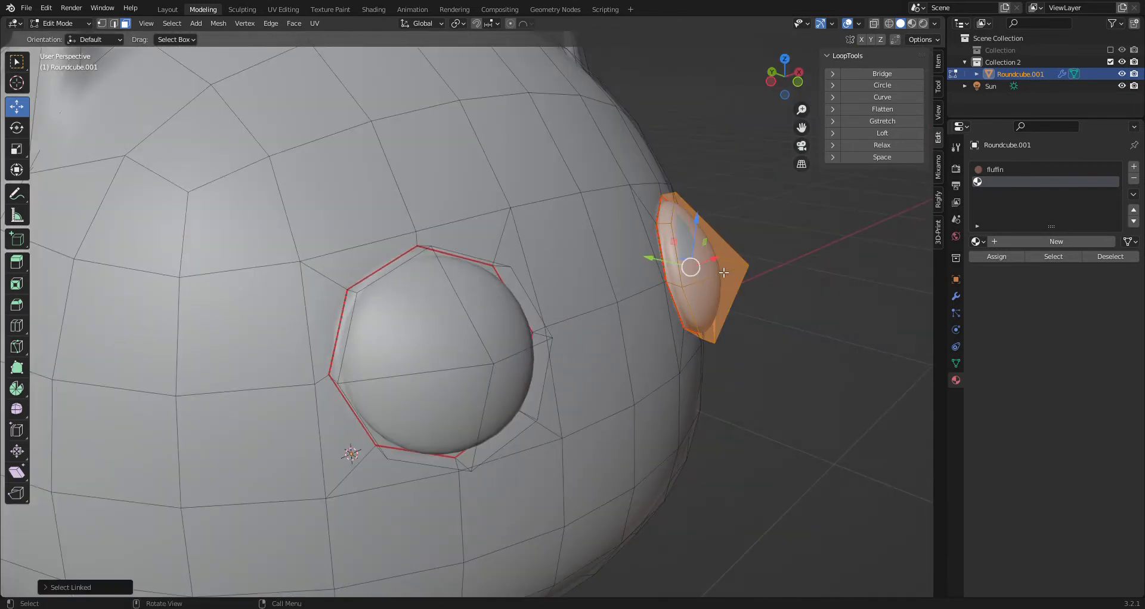
{"action": "key", "text": "l"}
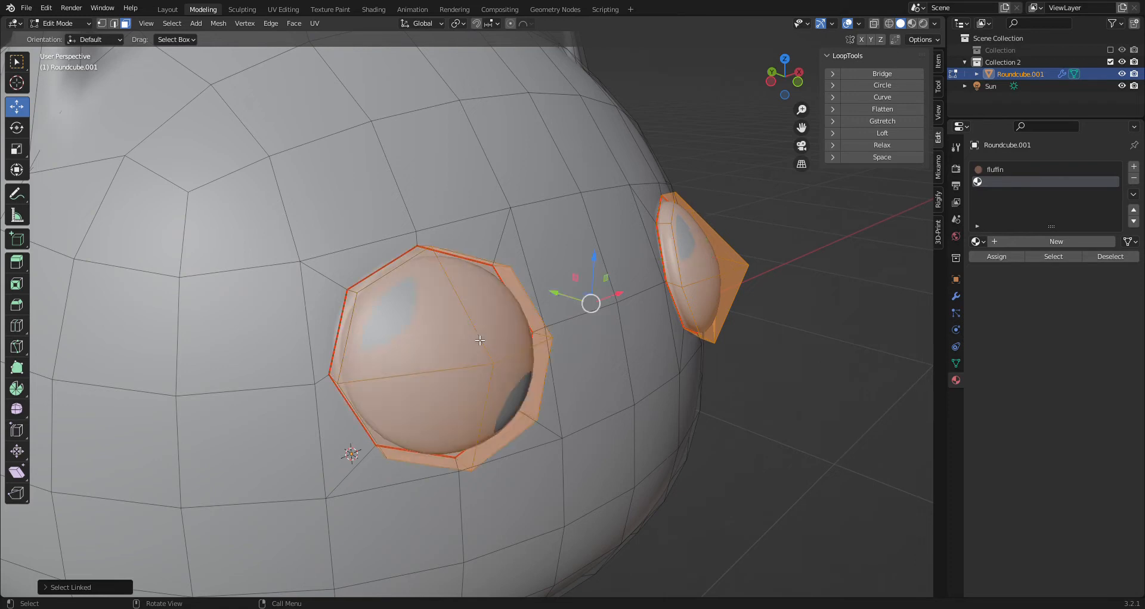
- Assign the selected eye faces to the empty material slot, create a new material in it and show the model in Material Preview
{"action": "left_click", "coordinate": [1007, 259]}
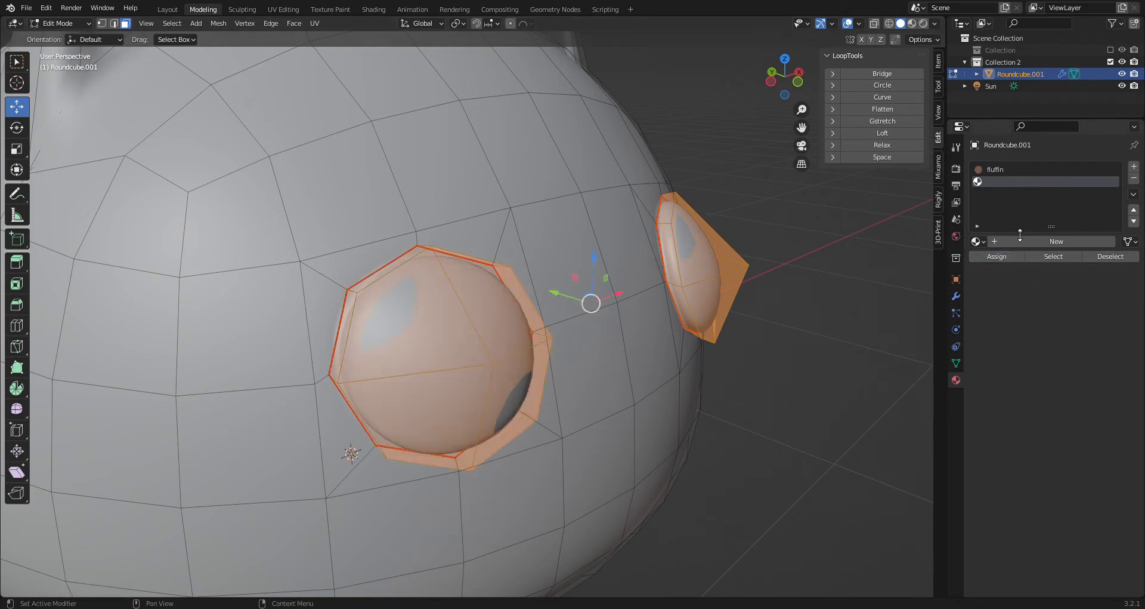
{"action": "left_click", "coordinate": [1015, 245]}
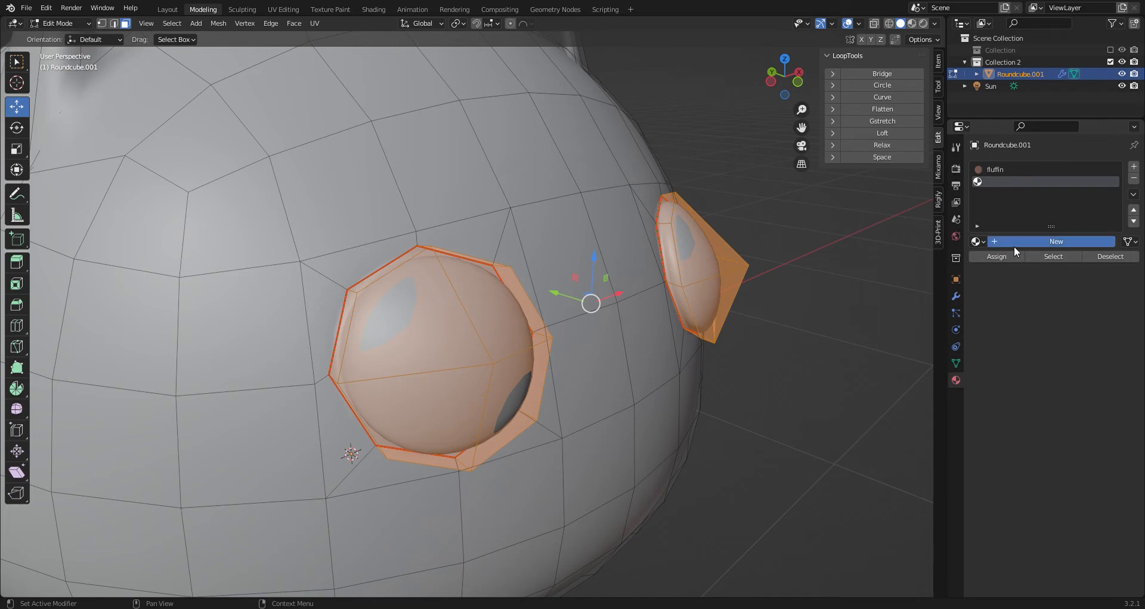
{"action": "left_click", "coordinate": [912, 23]}
{"action": "mouse_move", "coordinate": [871, 334]}
{"action": "middle_mouse_down"}
{"action": "mouse_move", "coordinate": [854, 384]}
{"action": "mouse_move", "coordinate": [818, 428]}
{"action": "mouse_move", "coordinate": [818, 382]}
{"action": "middle_mouse_up"}
{"action": "scroll", "coordinate": [818, 379], "scroll_direction": "down", "scroll_amount": 2}
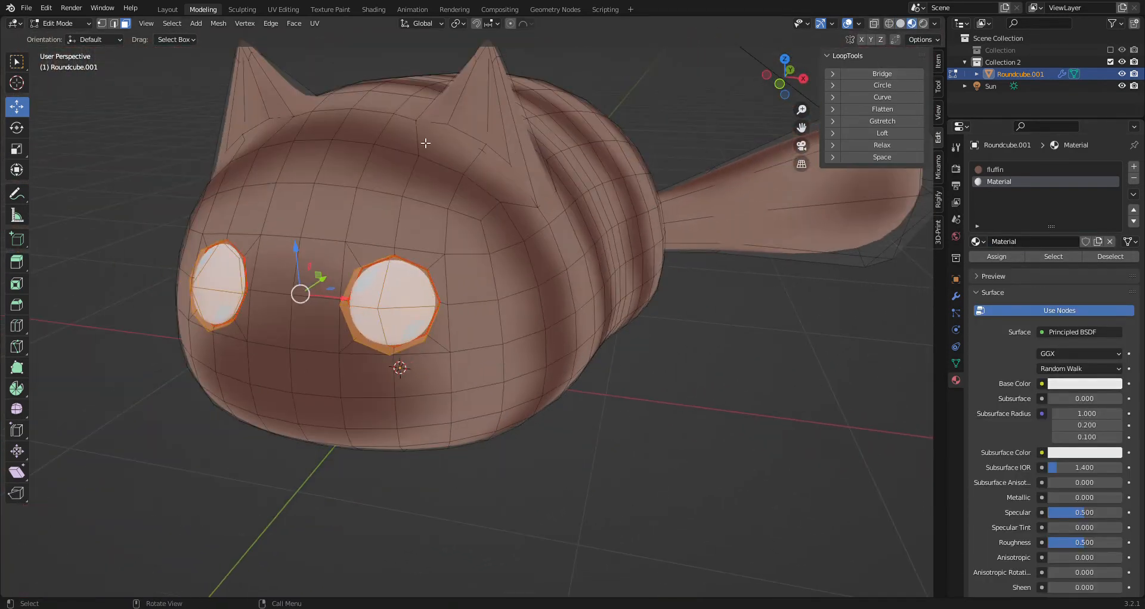
- Switch to the Shading workspace and bring both eyes into a close front view
{"action": "left_click", "coordinate": [373, 9]}
{"action": "middle_click_drag", "start_coordinate": [453, 337], "coordinate": [523, 299]}
{"action": "scroll", "coordinate": [552, 252], "scroll_direction": "up", "scroll_amount": 4}
{"action": "scroll", "coordinate": [553, 253], "scroll_direction": "down", "scroll_amount": 3}
{"action": "middle_click_drag", "start_coordinate": [552, 253], "coordinate": [686, 62]}
{"action": "scroll", "coordinate": [481, 312], "scroll_direction": "up", "scroll_amount": 3}
{"action": "scroll", "coordinate": [706, 263], "scroll_direction": "down", "scroll_amount": 3}
{"action": "scroll", "coordinate": [644, 221], "scroll_direction": "up", "scroll_amount": 3}
{"action": "scroll", "coordinate": [548, 452], "scroll_direction": "up", "scroll_amount": 2}
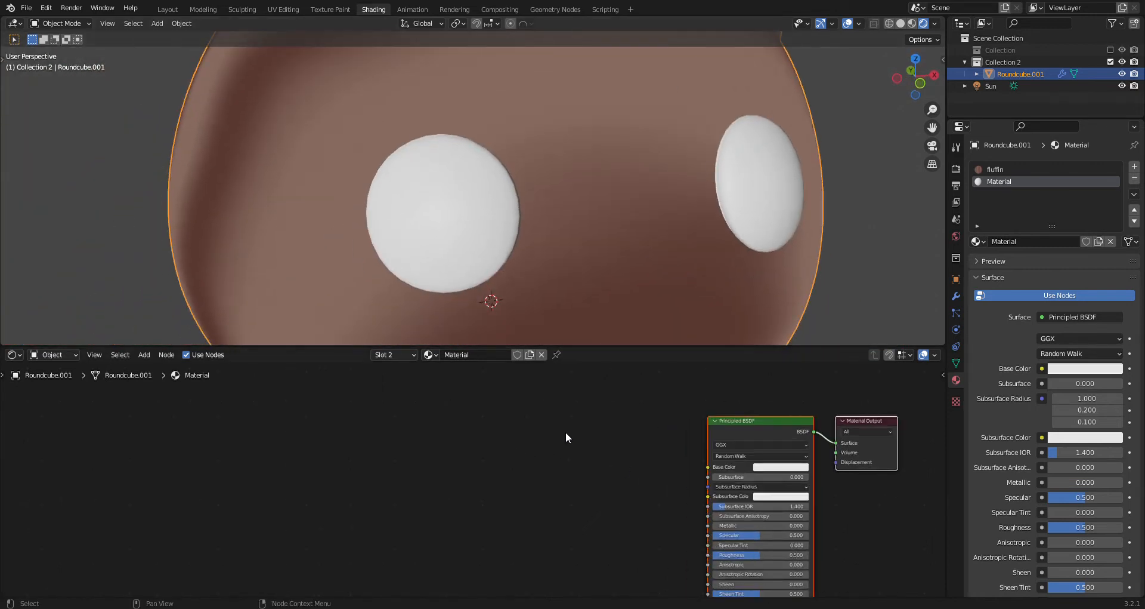
- Replace the new material in the second slot with the existing fluffin material
{"action": "left_click", "coordinate": [1110, 242]}
{"action": "left_click", "coordinate": [988, 171]}
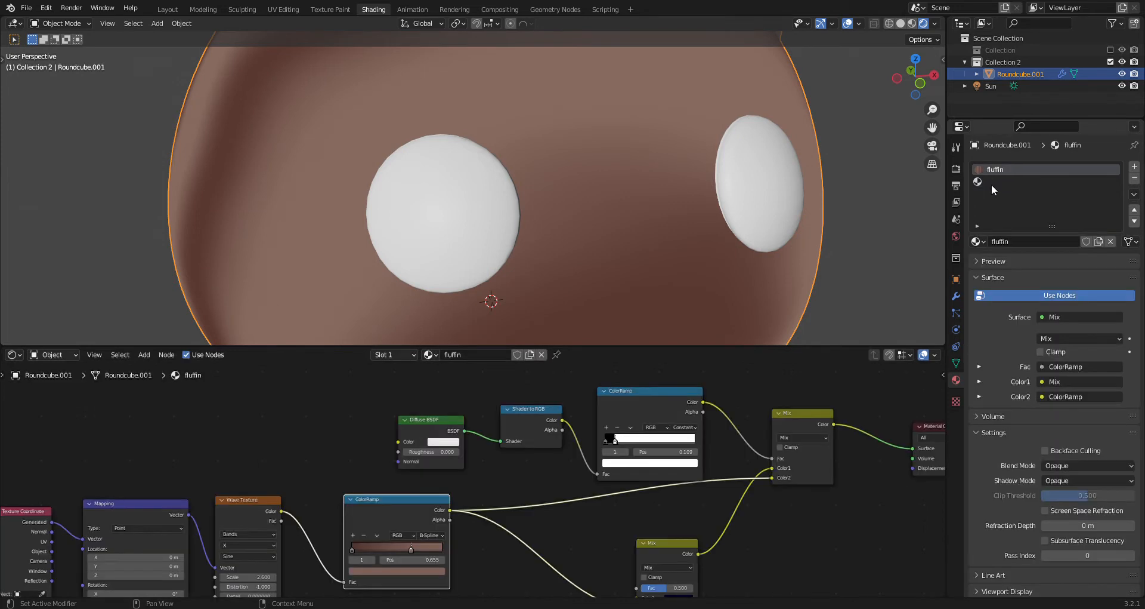
{"action": "left_click", "coordinate": [992, 182]}
{"action": "left_click", "coordinate": [446, 355]}
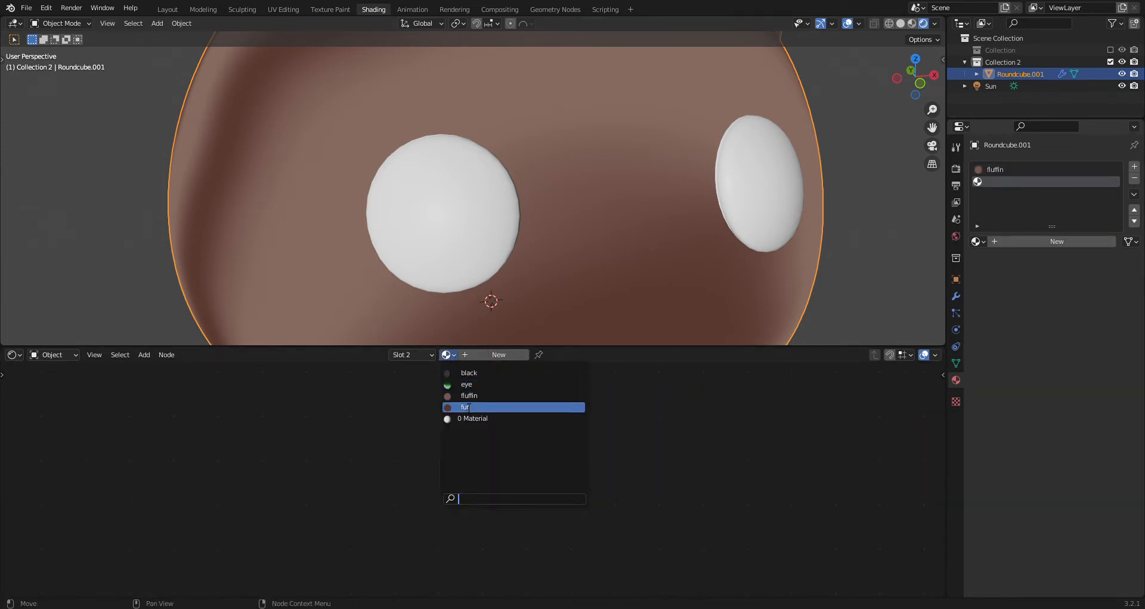
{"action": "left_click", "coordinate": [465, 407]}
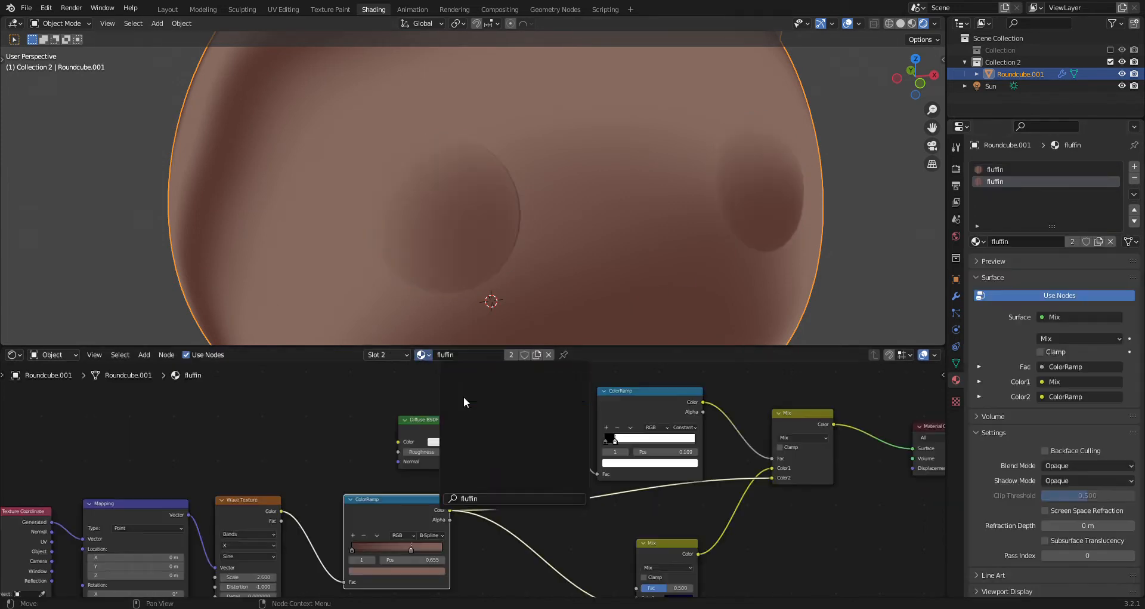
- Make the second slot's fluffin material an independent copy and name it "eyes"
{"action": "left_click", "coordinate": [537, 356]}
{"action": "double_click", "coordinate": [495, 358]}
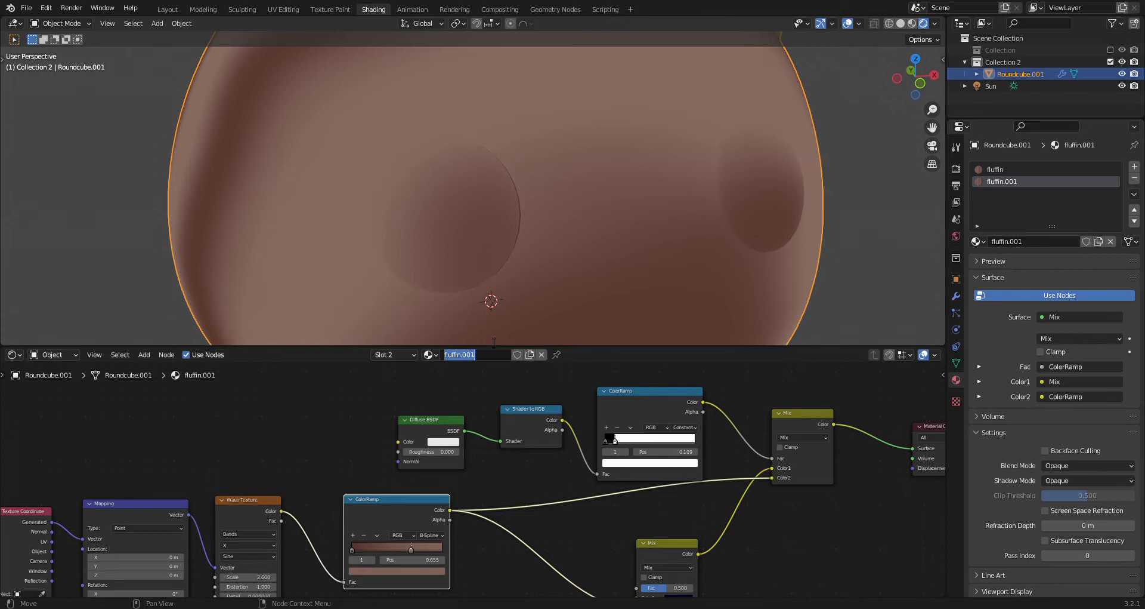
{"action": "type", "text": "eyes"}
{"action": "key", "text": "Return"}
- Delete the Texture Coordinate, Mapping and wave texture nodes from the eyes material
{"action": "scroll", "coordinate": [406, 459], "scroll_direction": "down", "scroll_amount": 4}
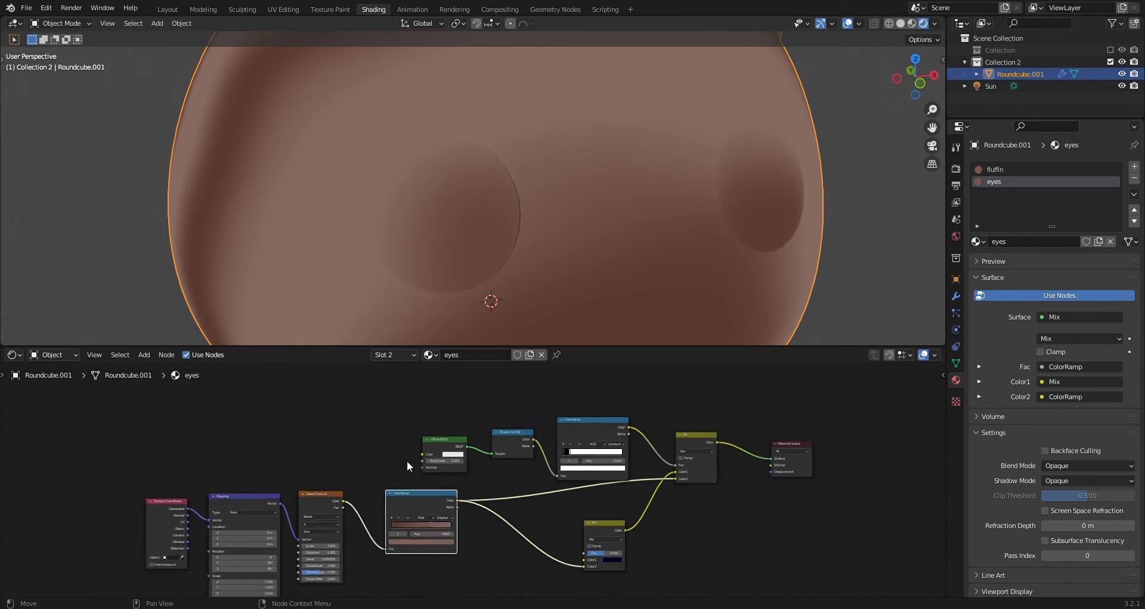
{"action": "left_click_drag", "start_coordinate": [174, 437], "coordinate": [464, 531]}
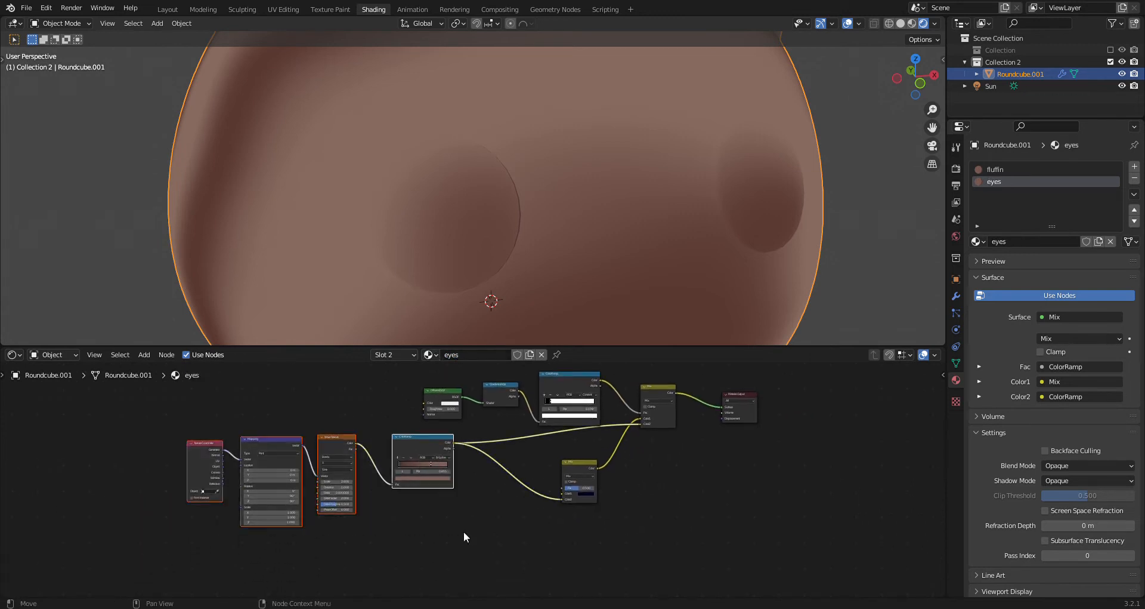
{"action": "key", "text": "g"}
{"action": "left_click", "coordinate": [439, 468]}
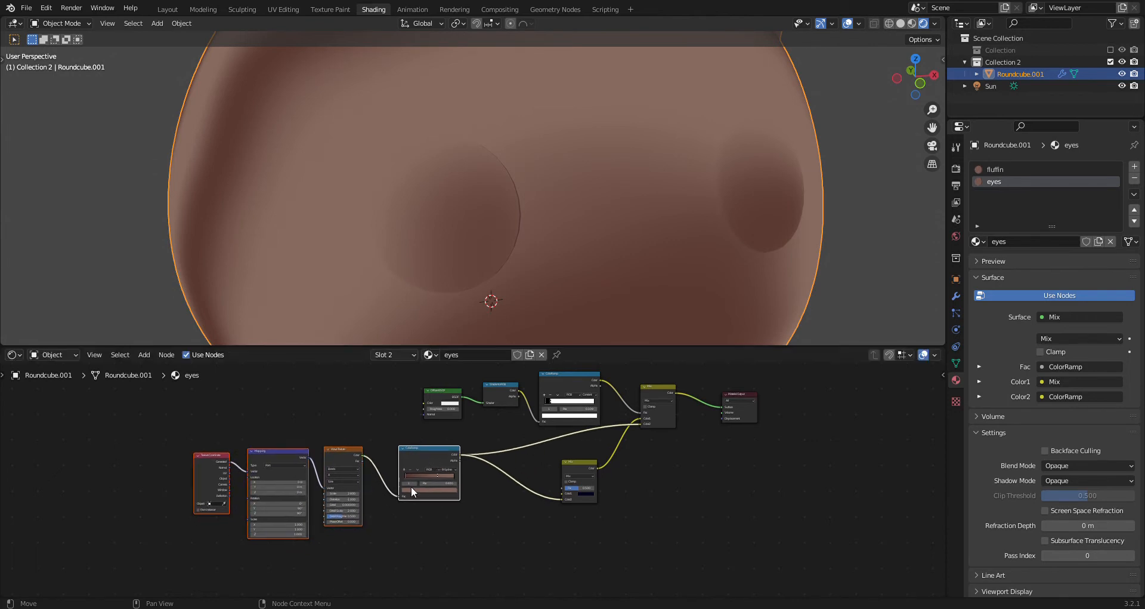
{"action": "left_click_drag", "start_coordinate": [121, 432], "coordinate": [365, 493]}
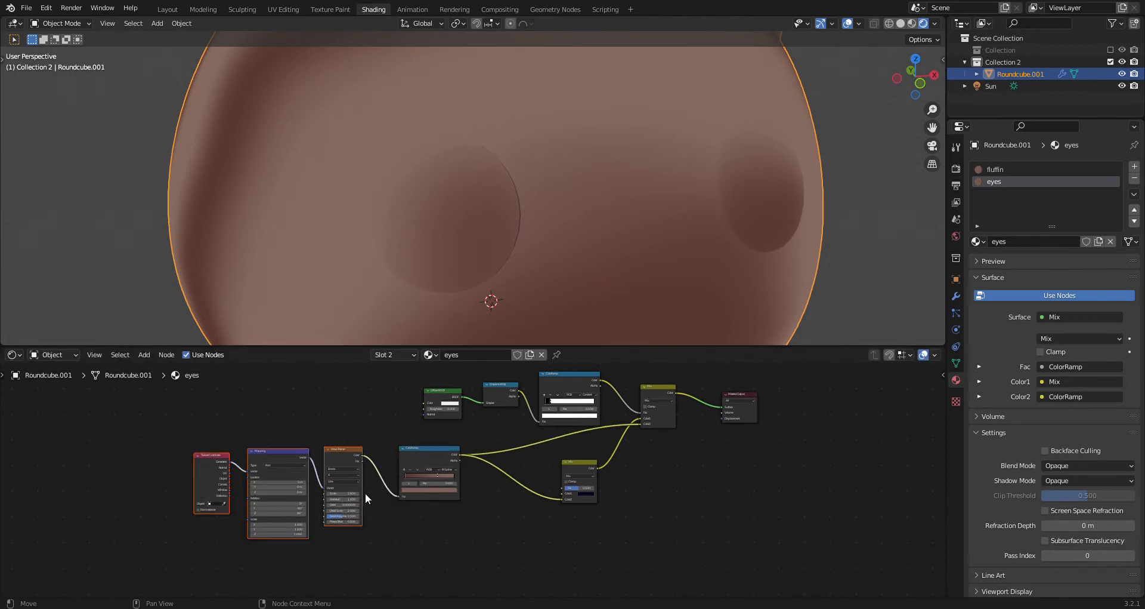
{"action": "key", "text": "x"}
- Add a Gradient Texture node and connect its Color output to the Fac input of the brown ColorRamp
{"action": "scroll", "coordinate": [507, 436], "scroll_direction": "up", "scroll_amount": 3}
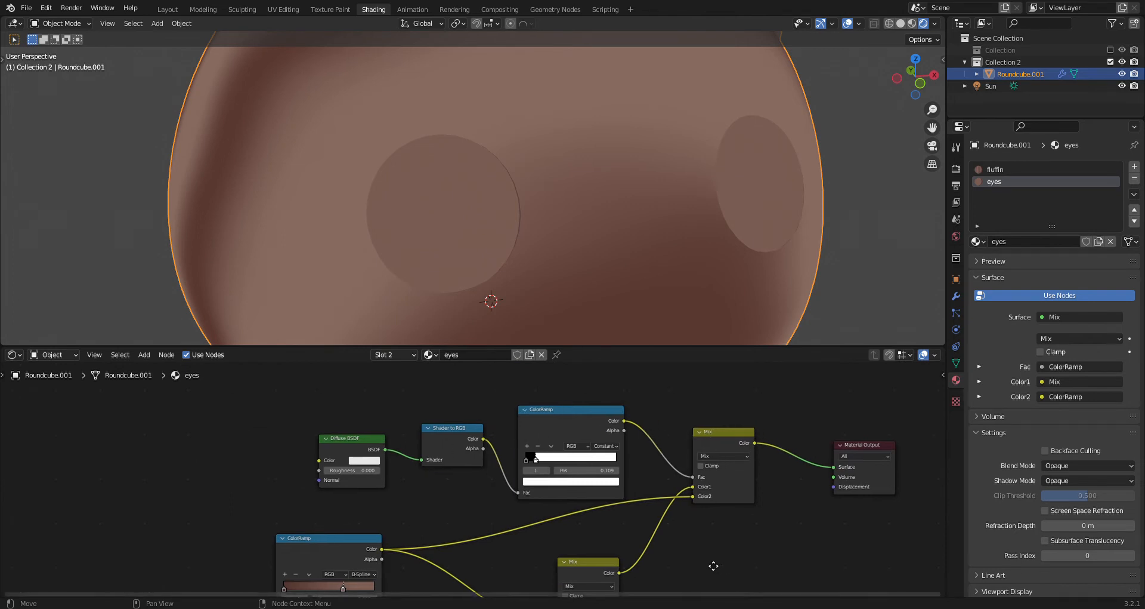
{"action": "middle_click_drag", "start_coordinate": [719, 565], "coordinate": [645, 491]}
{"action": "left_click_drag", "start_coordinate": [267, 468], "coordinate": [411, 483]}
{"action": "scroll", "coordinate": [297, 491], "scroll_direction": "up", "scroll_amount": 1}
{"action": "middle_click_drag", "start_coordinate": [296, 491], "coordinate": [466, 446]}
{"action": "key", "text": "shift+a"}
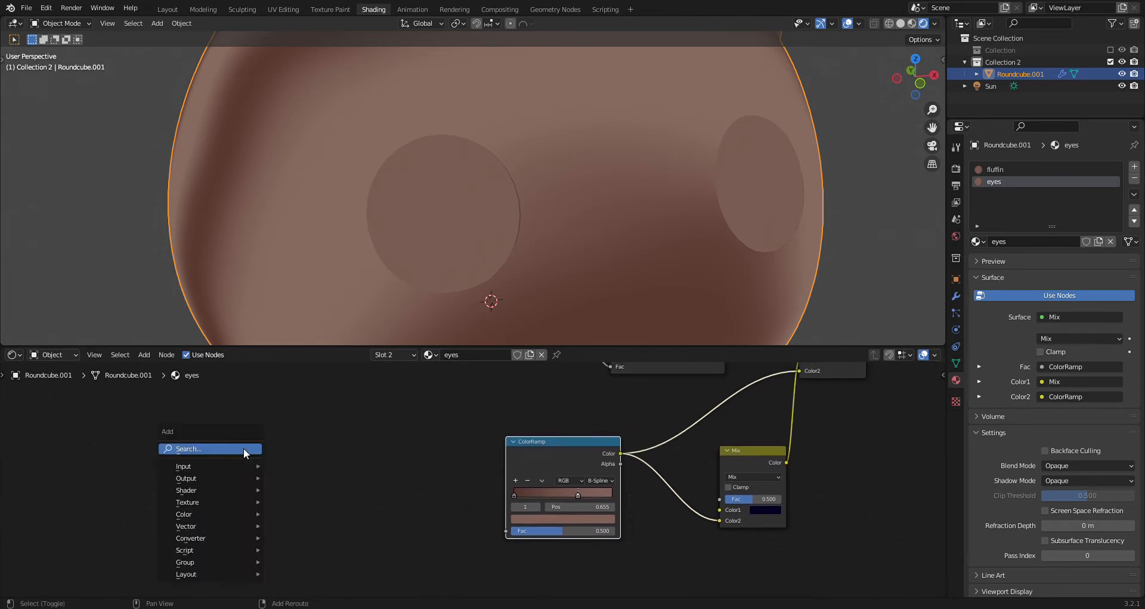
{"action": "left_click", "coordinate": [244, 448]}
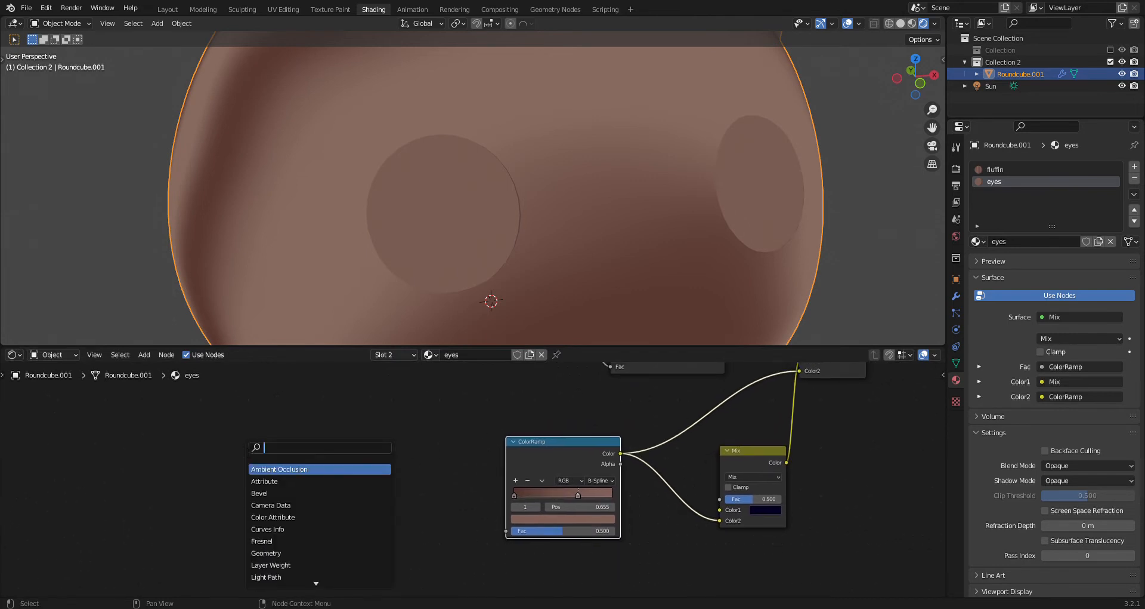
{"action": "type", "text": "gradi"}
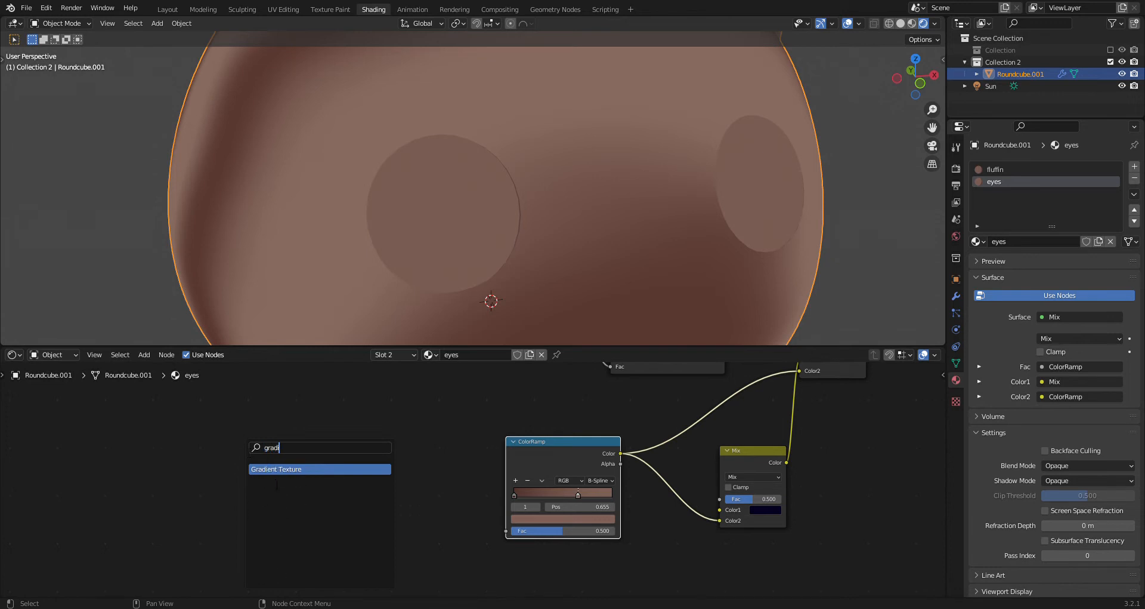
{"action": "key", "text": "Return"}
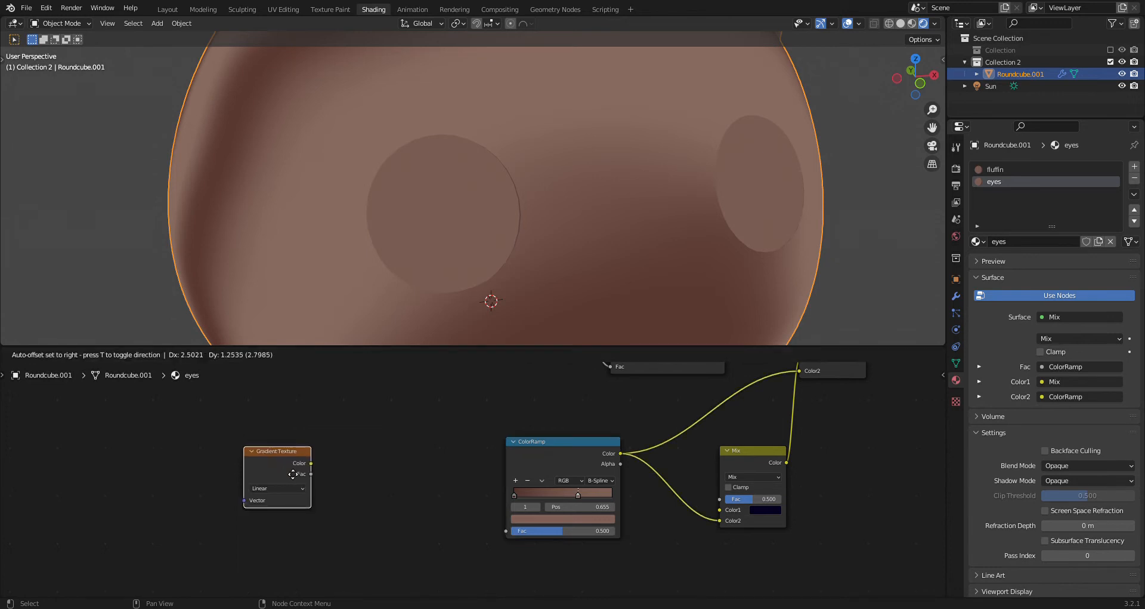
{"action": "left_click", "coordinate": [374, 487]}
{"action": "left_click_drag", "start_coordinate": [397, 481], "coordinate": [512, 528]}
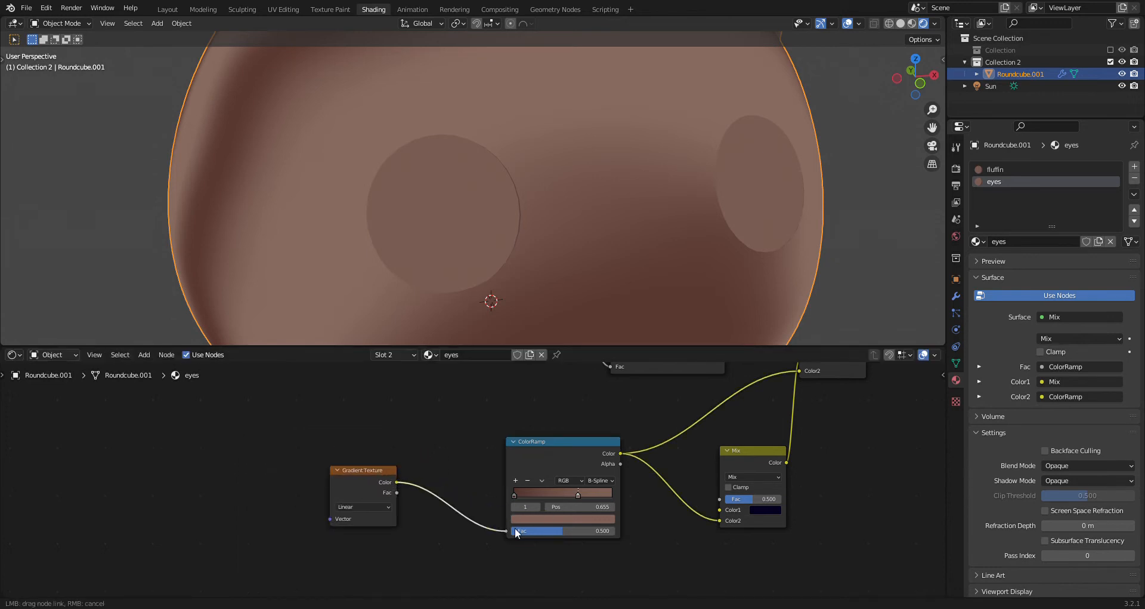
- Set the brown ColorRamp's interpolation to Constant
{"action": "left_click", "coordinate": [570, 480]}
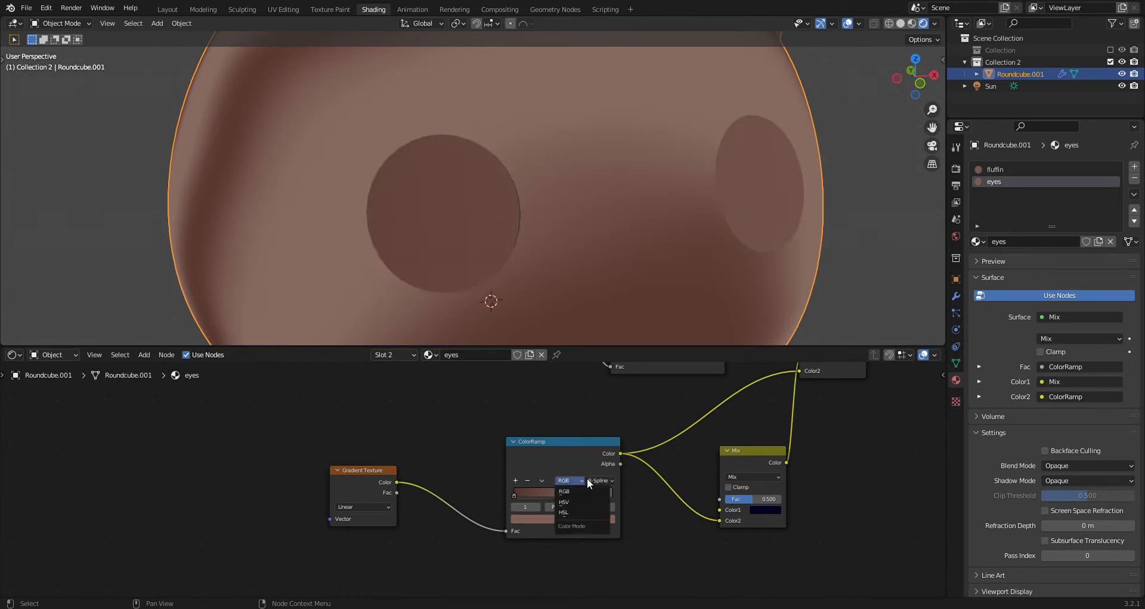
{"action": "left_click", "coordinate": [600, 480]}
{"action": "left_click", "coordinate": [598, 533]}
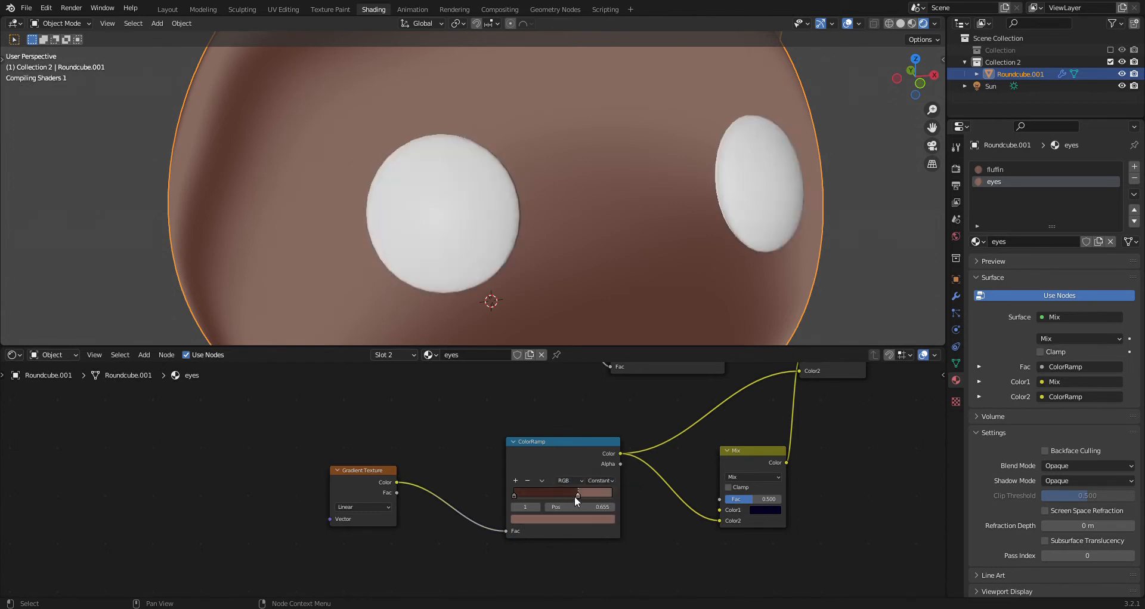
- Recolour the ColorRamp's light stop to white and its dark stop to black
{"action": "left_click", "coordinate": [563, 518]}
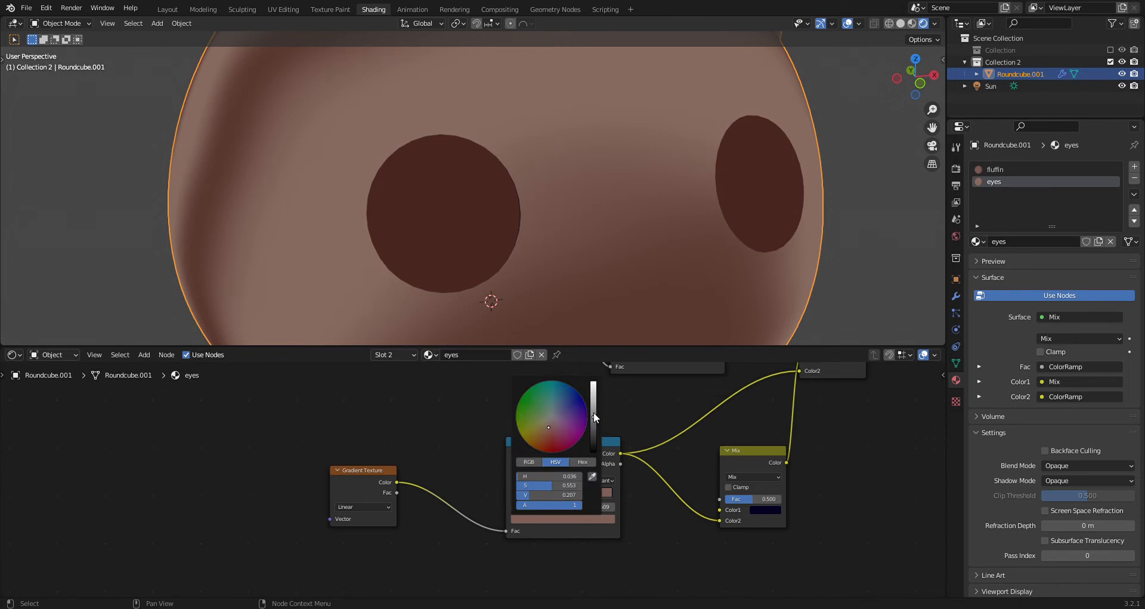
{"action": "left_click_drag", "start_coordinate": [594, 416], "coordinate": [598, 393]}
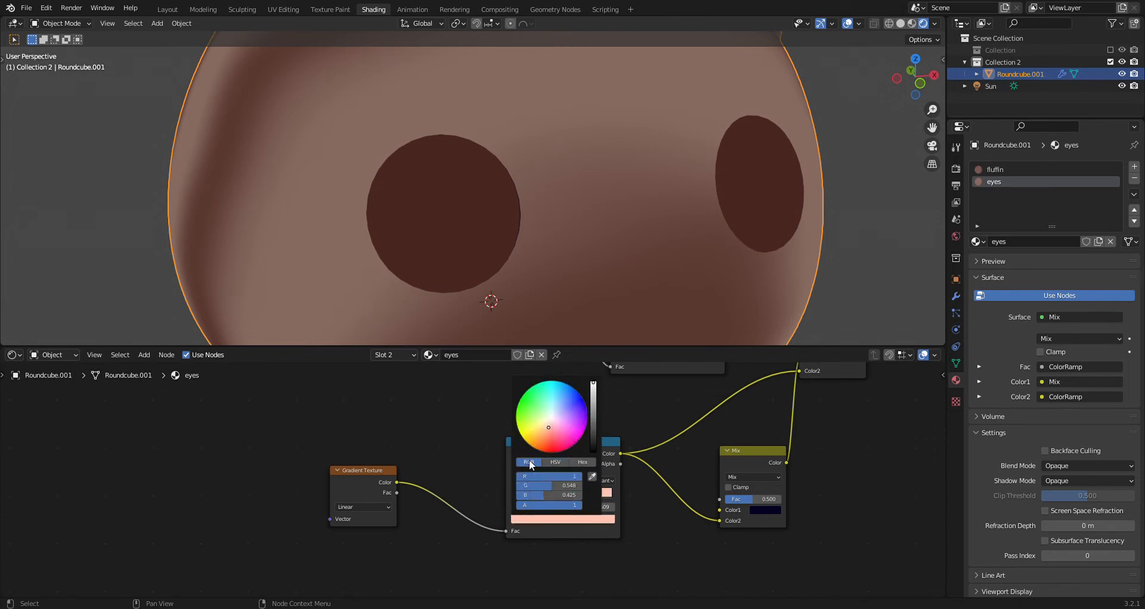
{"action": "left_click_drag", "start_coordinate": [564, 484], "coordinate": [567, 491]}
{"action": "left_click", "coordinate": [522, 488]}
{"action": "left_click", "coordinate": [516, 495]}
{"action": "left_click", "coordinate": [521, 518]}
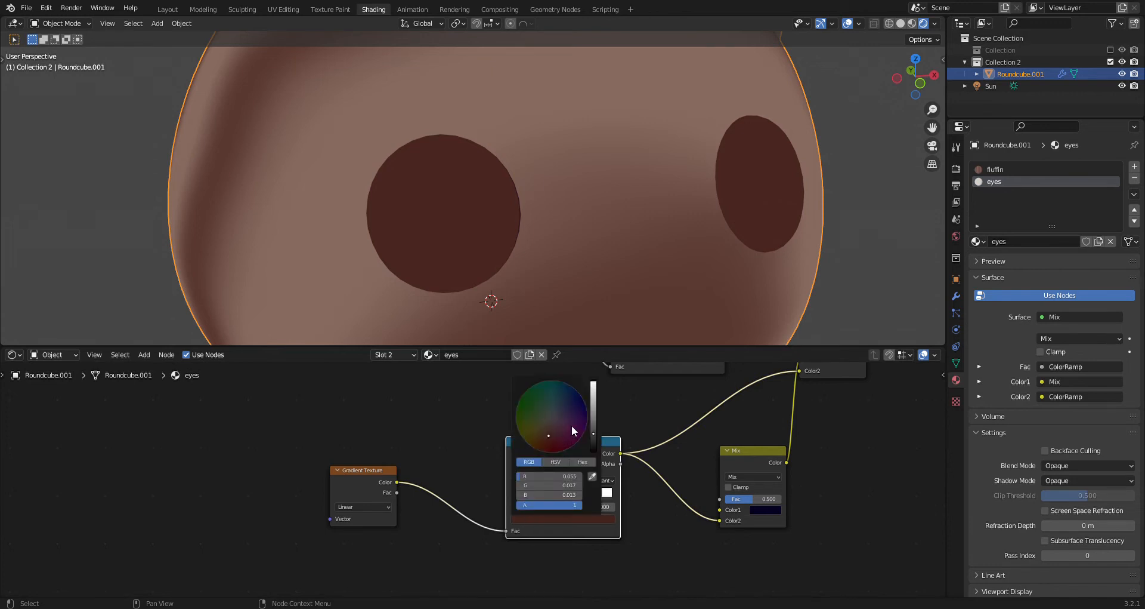
{"action": "left_click_drag", "start_coordinate": [593, 443], "coordinate": [593, 453]}
{"action": "left_click", "coordinate": [732, 550]}
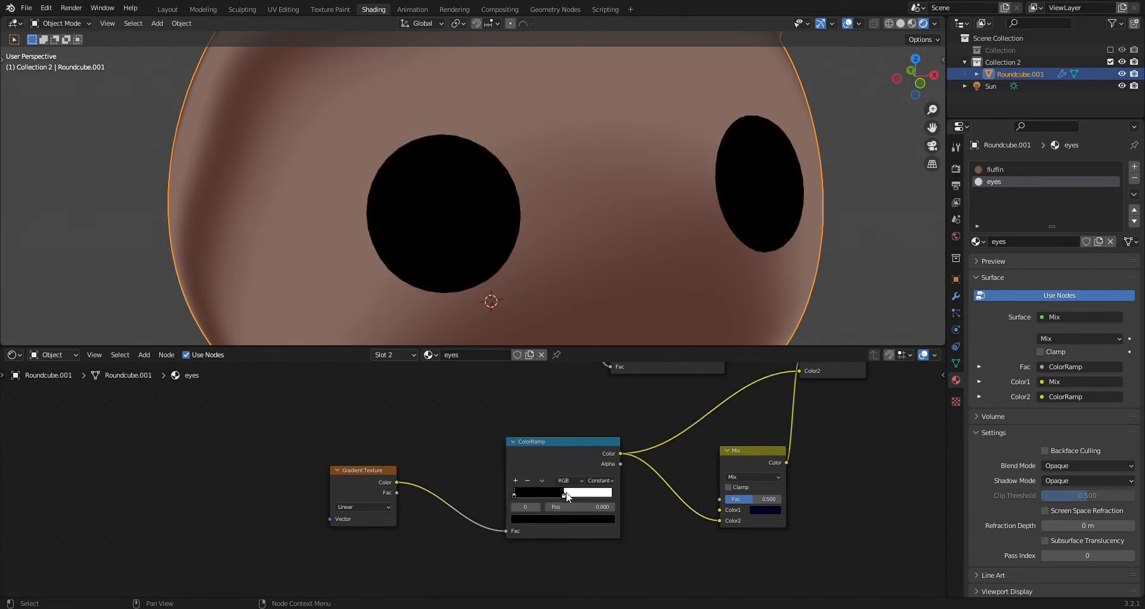
- Add Texture Coordinate and Mapping nodes ahead of the Spherical gradient and move the ColorRamp's white stop to 0.505
{"action": "left_click", "coordinate": [352, 475]}
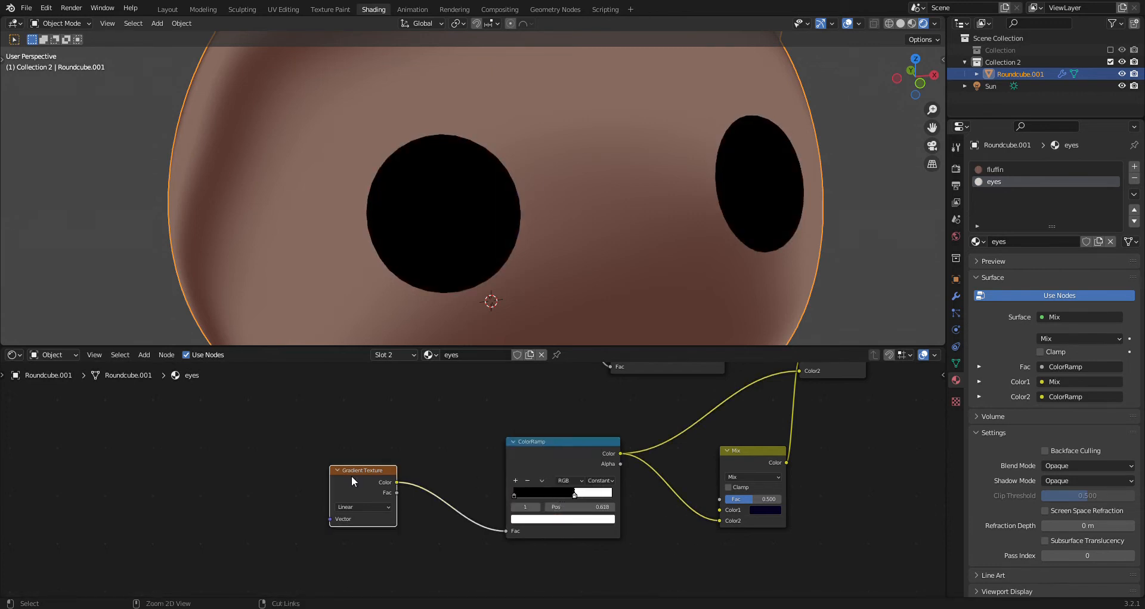
{"action": "key", "text": "ctrl+t"}
{"action": "left_click", "coordinate": [352, 507]}
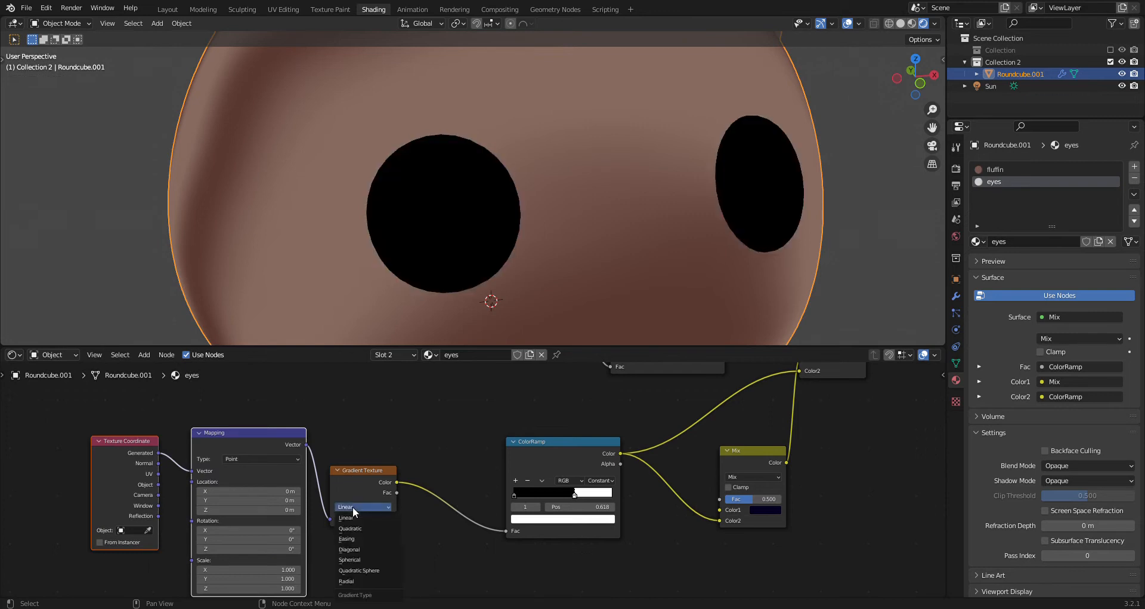
{"action": "left_click", "coordinate": [352, 559]}
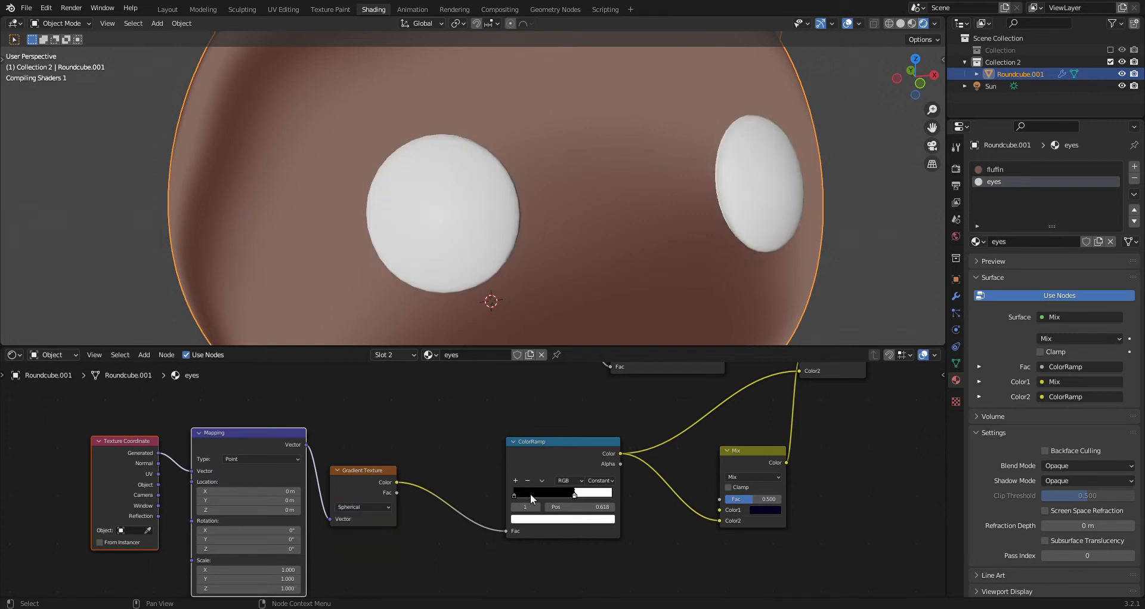
{"action": "mouse_move", "coordinate": [572, 499]}
{"action": "left_mouse_down"}
{"action": "mouse_move", "coordinate": [543, 496]}
{"action": "mouse_move", "coordinate": [562, 497]}
{"action": "left_mouse_up"}
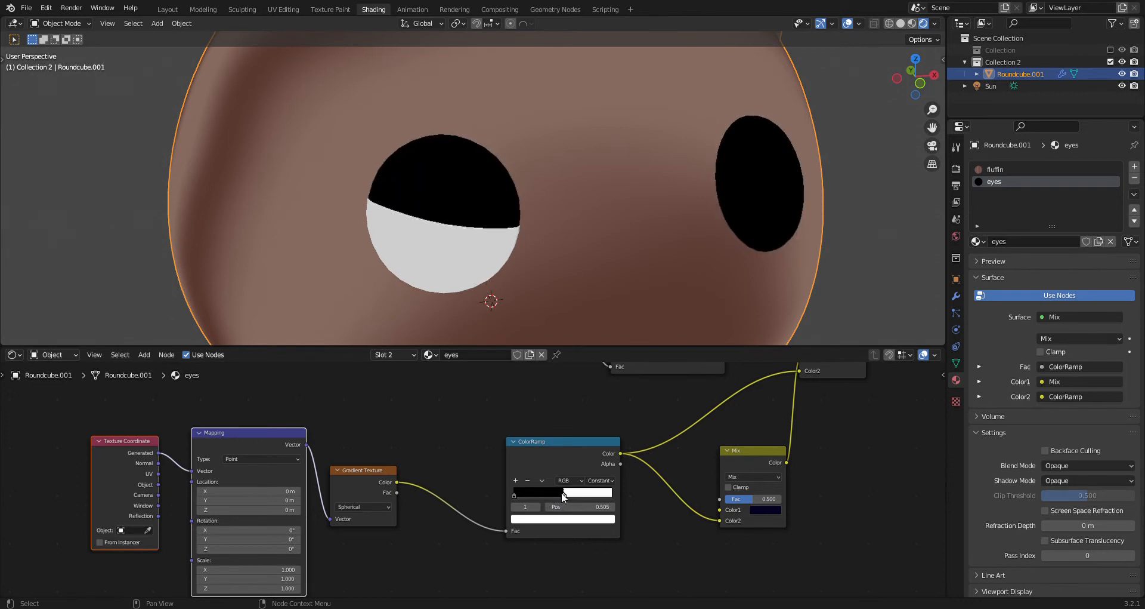
- Try the Radial gradient type with the ColorRamp's white stop at 0.536
{"action": "left_click", "coordinate": [363, 506]}
{"action": "left_click", "coordinate": [358, 585]}
{"action": "mouse_move", "coordinate": [563, 496]}
{"action": "left_mouse_down"}
{"action": "mouse_move", "coordinate": [588, 496]}
{"action": "mouse_move", "coordinate": [567, 489]}
{"action": "left_mouse_up"}
- Drive a Spherical gradient from the UV coordinates and move the ColorRamp's white stop closer to the ramp's end
{"action": "left_click_drag", "start_coordinate": [158, 473], "coordinate": [192, 471]}
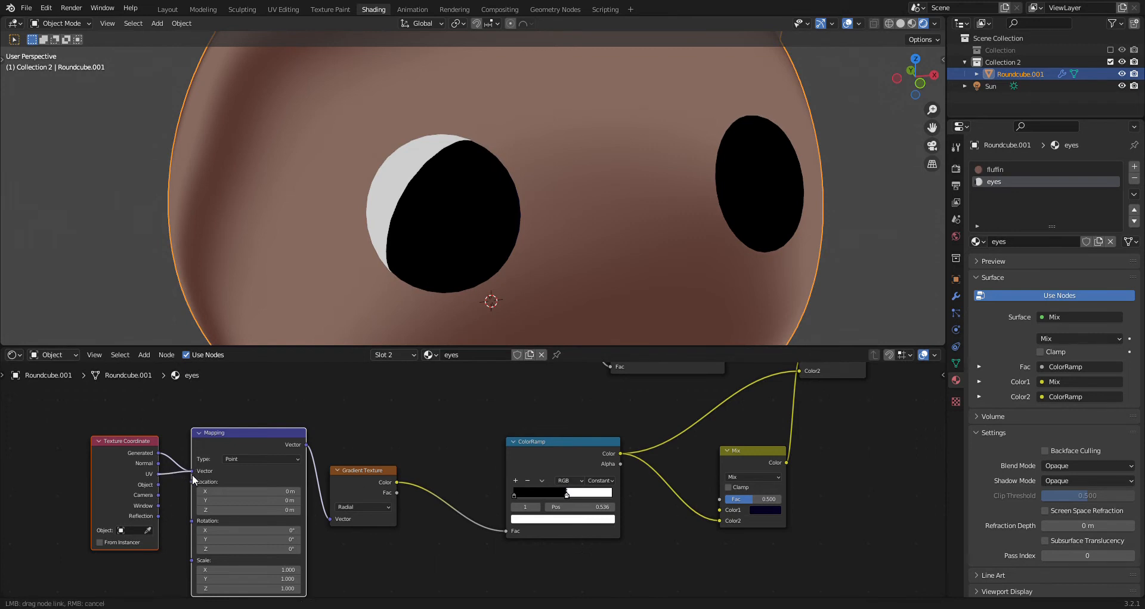
{"action": "left_click", "coordinate": [378, 507]}
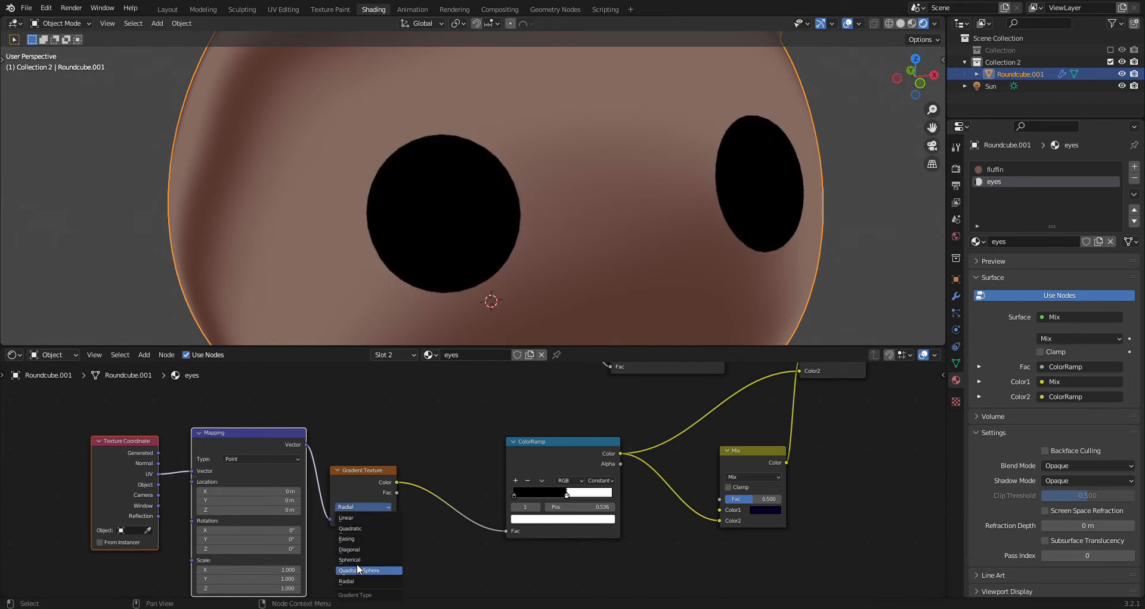
{"action": "left_click", "coordinate": [356, 558]}
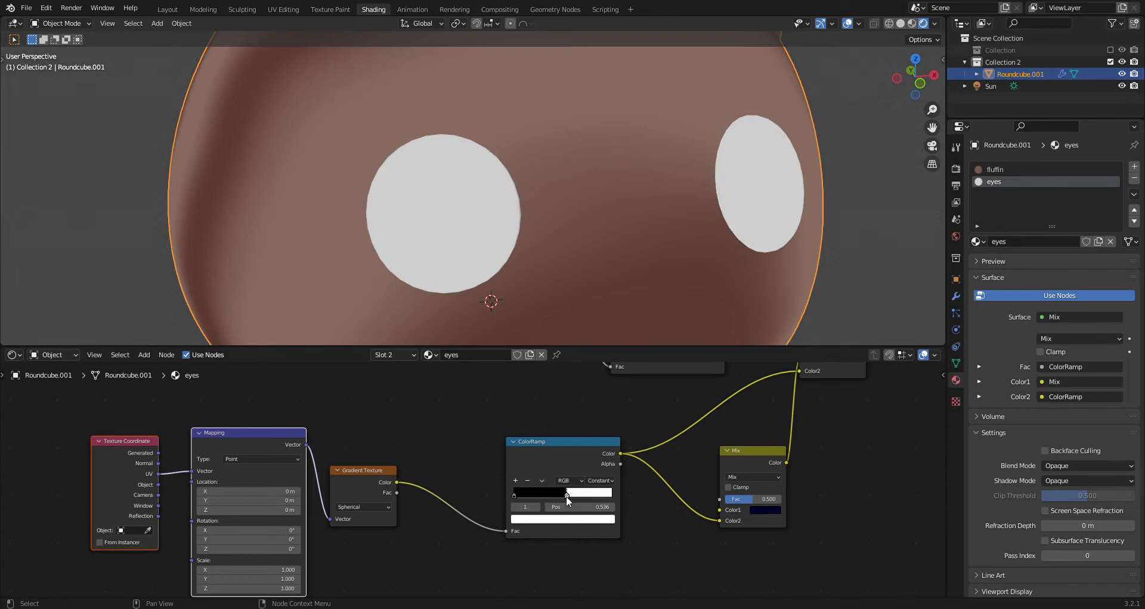
{"action": "left_click_drag", "start_coordinate": [548, 490], "coordinate": [603, 487]}
{"action": "scroll", "coordinate": [500, 480], "scroll_direction": "down", "scroll_amount": 2}
{"action": "left_click_drag", "start_coordinate": [390, 476], "coordinate": [419, 460]}
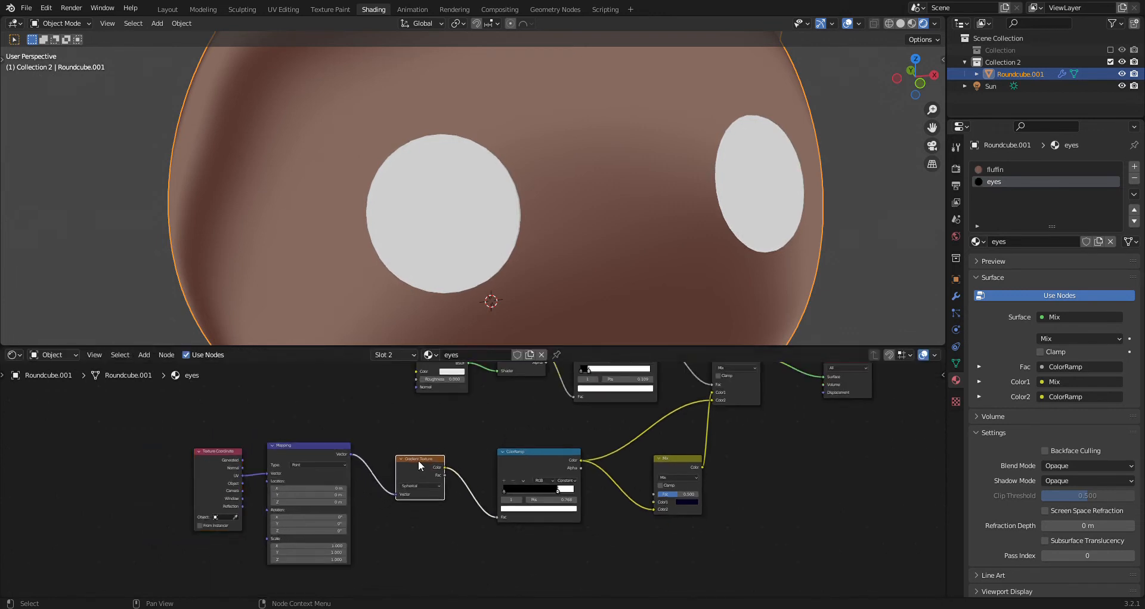
- Unwrap the selected eye faces in the UV Editing workspace
{"action": "left_click", "coordinate": [276, 9]}
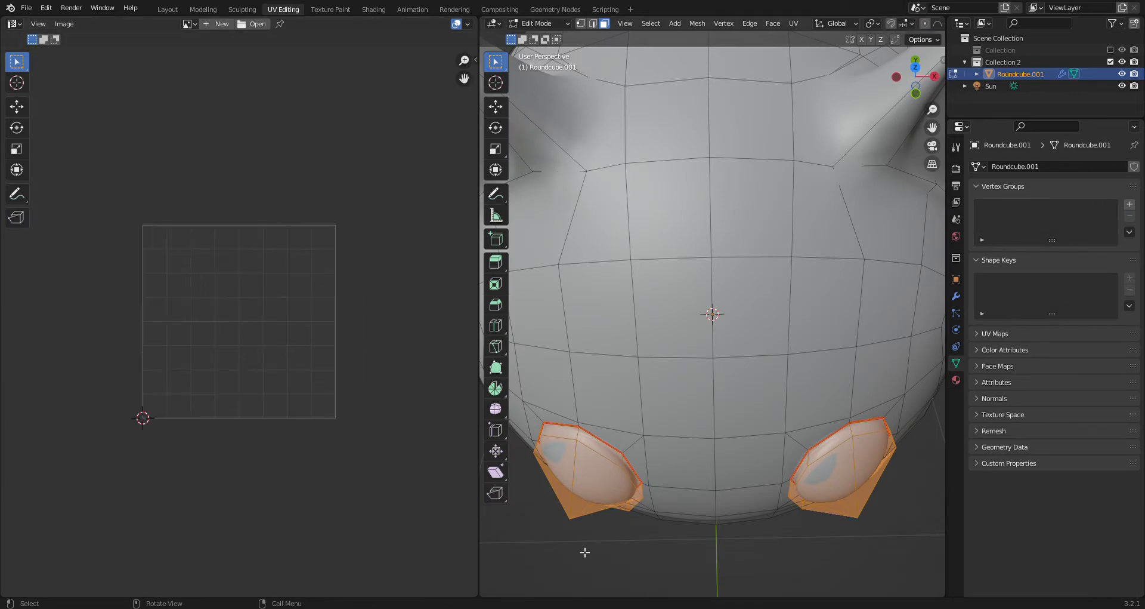
{"action": "key", "text": "KP_Decimal"}
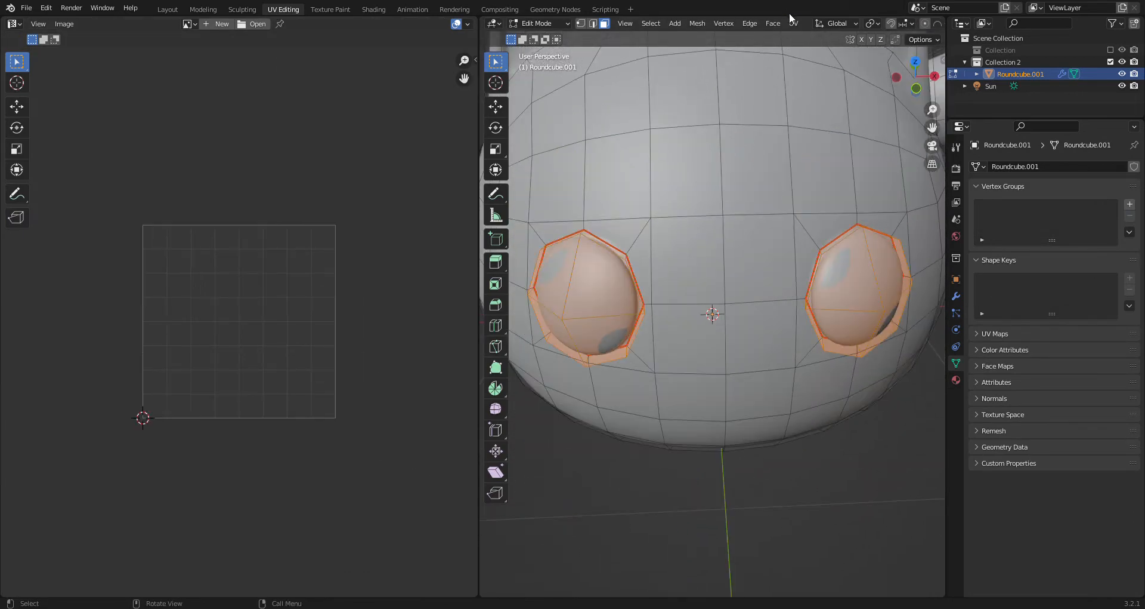
{"action": "left_click", "coordinate": [792, 23]}
{"action": "left_click", "coordinate": [793, 38]}
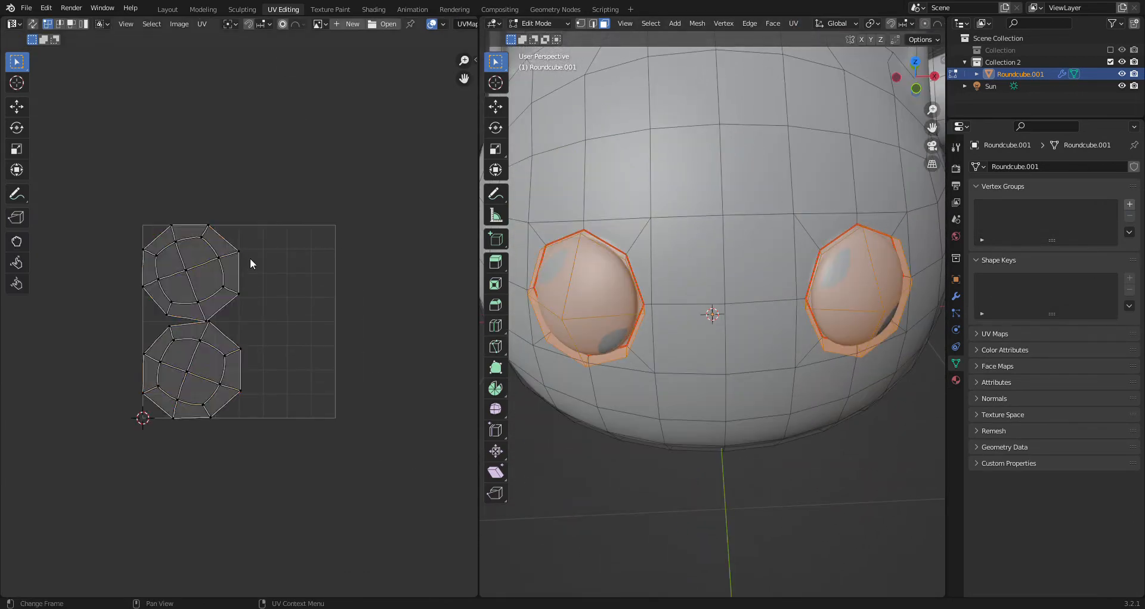
- Pack each eye's UV island separately so both islands overlap and fill the whole UV square
{"action": "key", "text": "l"}
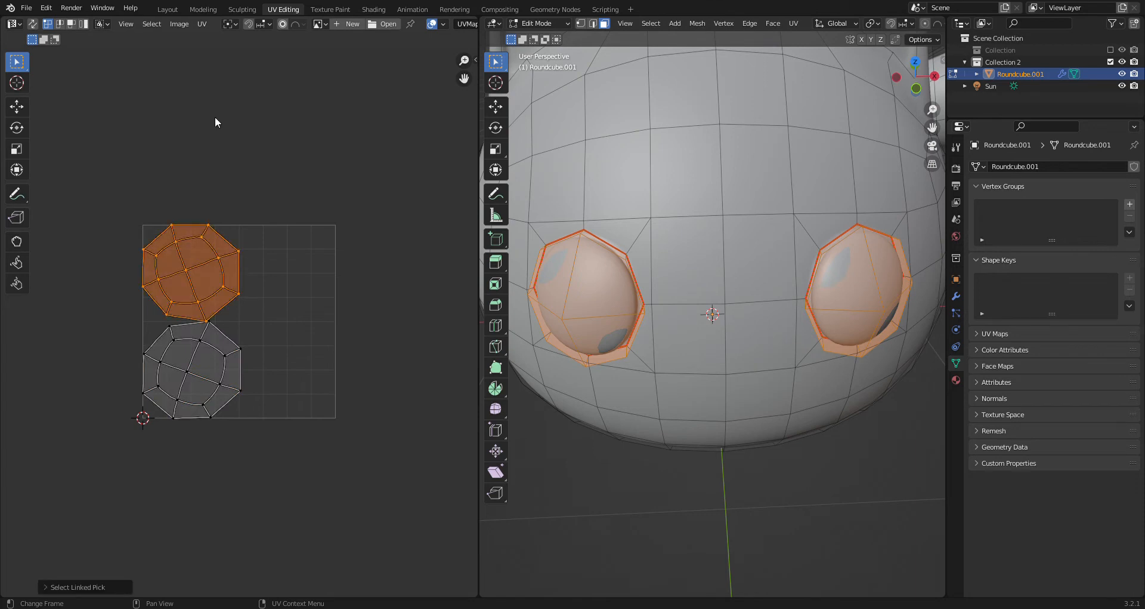
{"action": "left_click", "coordinate": [202, 24]}
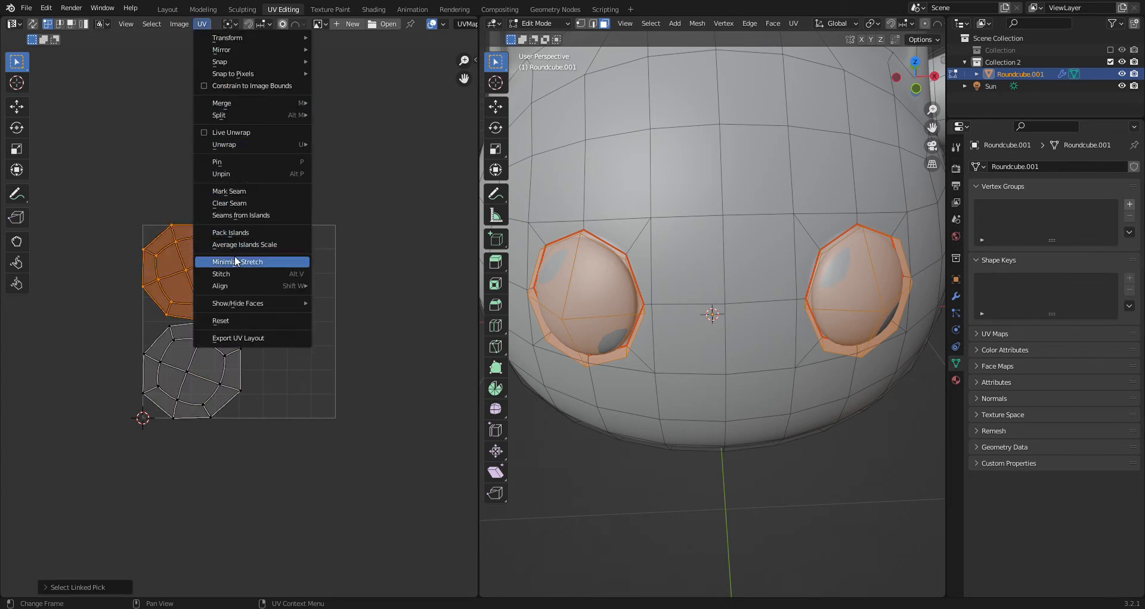
{"action": "left_click", "coordinate": [237, 233]}
{"action": "key", "text": "alt+a"}
{"action": "key", "text": "l"}
{"action": "left_click", "coordinate": [202, 23]}
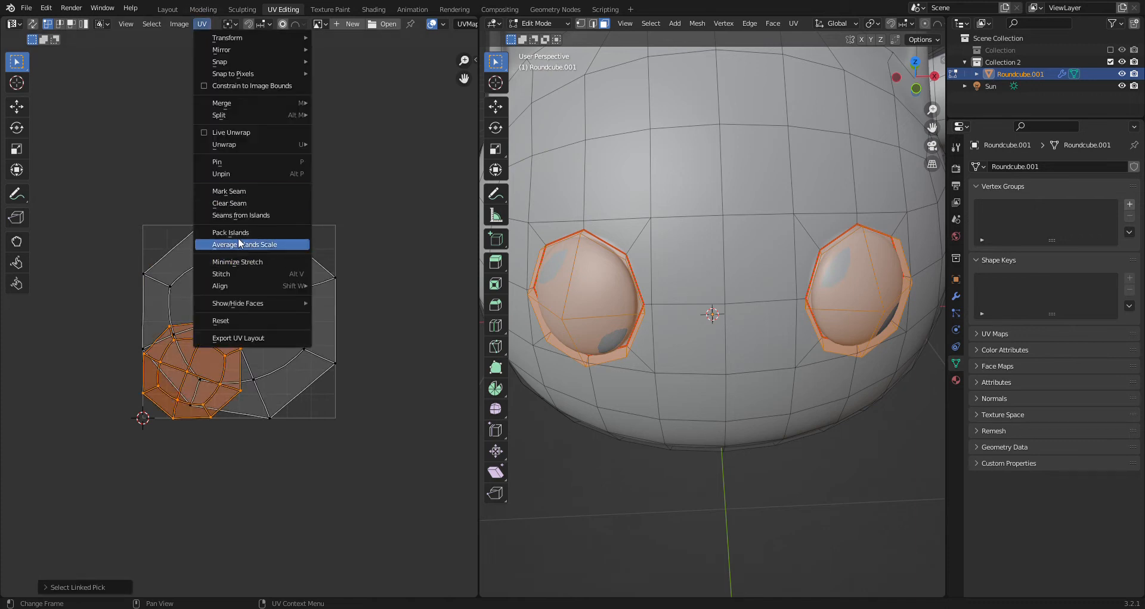
{"action": "left_click", "coordinate": [237, 233]}
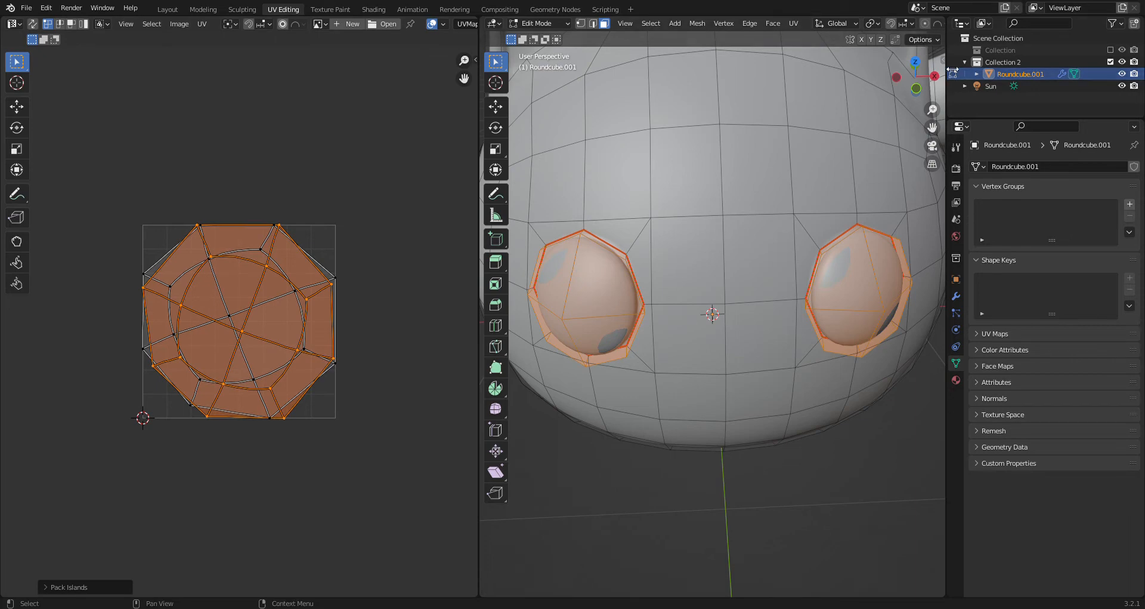
- Add a UV Editor area beside the shader nodes in the Shading workspace and put the character in Edit Mode
{"action": "left_click", "coordinate": [374, 10]}
{"action": "left_click_drag", "start_coordinate": [5, 356], "coordinate": [250, 378]}
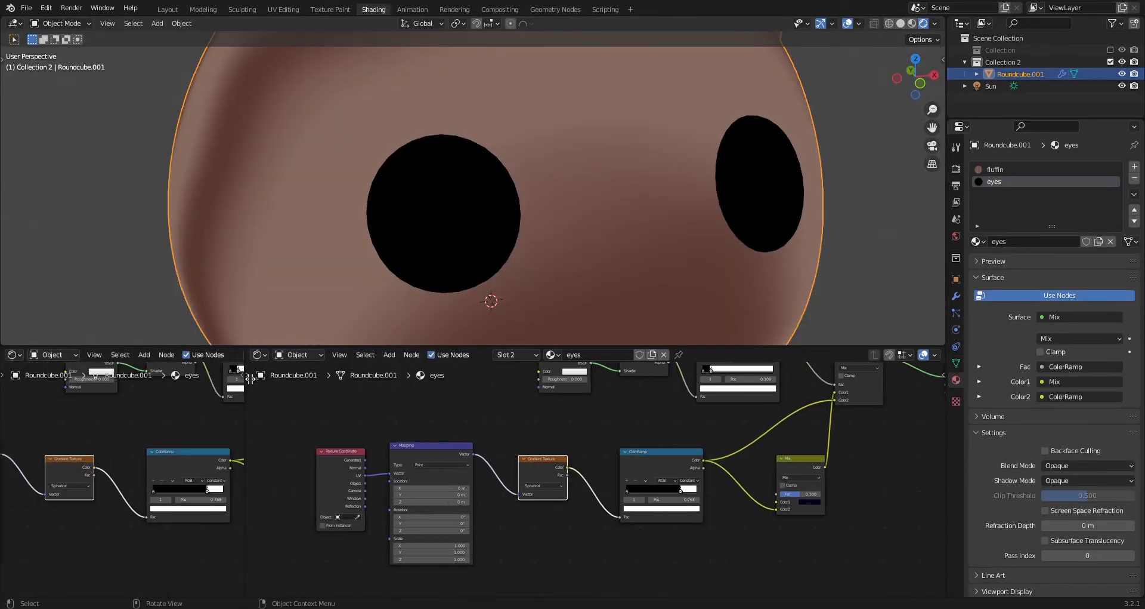
{"action": "left_click", "coordinate": [12, 354]}
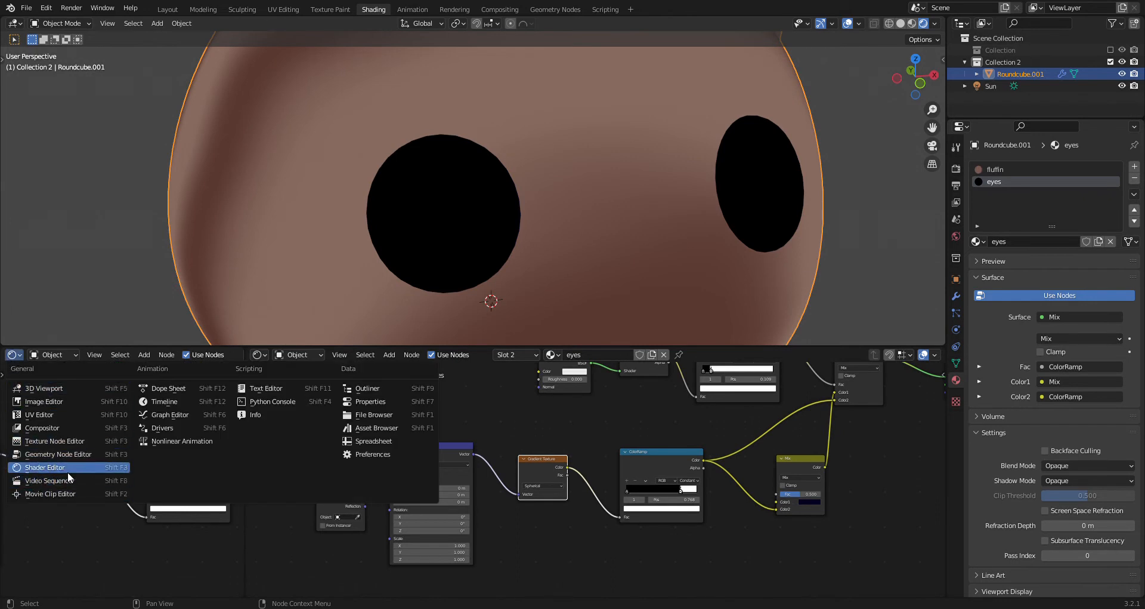
{"action": "left_click", "coordinate": [75, 418]}
{"action": "left_click", "coordinate": [76, 24]}
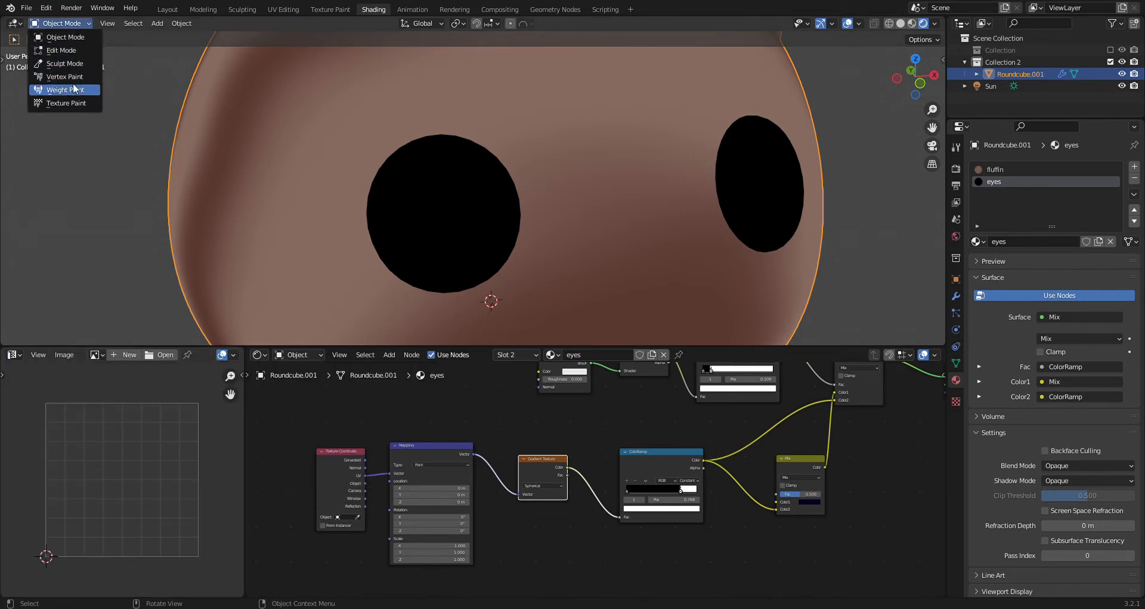
{"action": "left_click", "coordinate": [76, 51]}
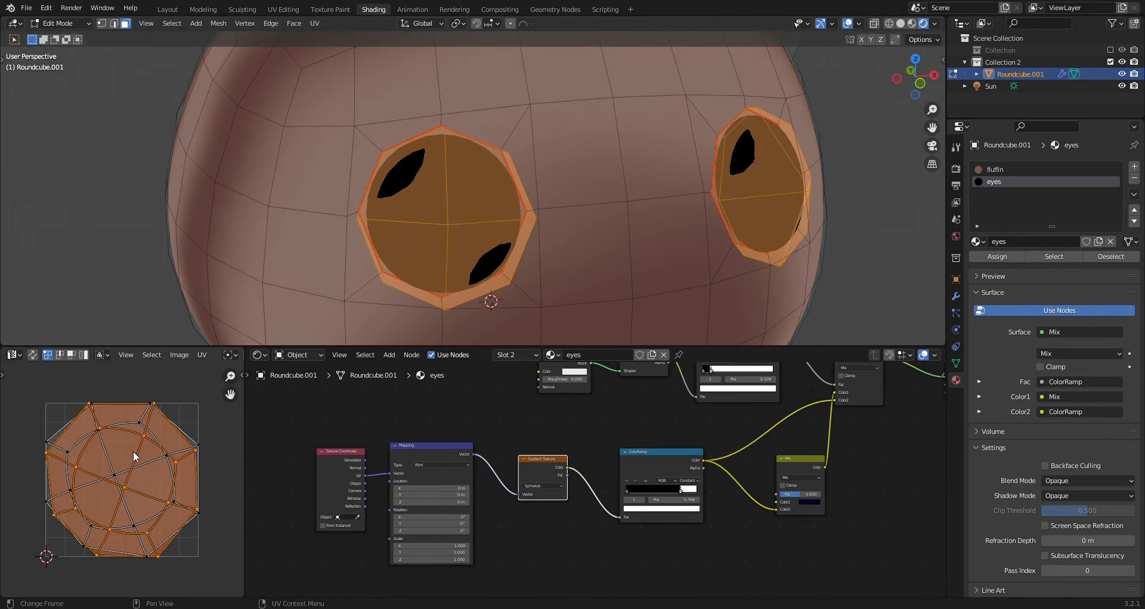
- Move the white stop of the spherical gradient's ColorRamp to 0.427
{"action": "scroll", "coordinate": [557, 553], "scroll_direction": "up", "scroll_amount": 2}
{"action": "middle_click_drag", "start_coordinate": [591, 537], "coordinate": [505, 532]}
{"action": "left_click_drag", "start_coordinate": [634, 479], "coordinate": [593, 492]}
- Scale the first eye's UV island up about 4 times to shrink its white highlight to a small circle
{"action": "key", "text": "alt+a"}
{"action": "key", "text": "l"}
{"action": "scroll", "coordinate": [173, 507], "scroll_direction": "down", "scroll_amount": 3}
{"action": "key", "text": "s"}
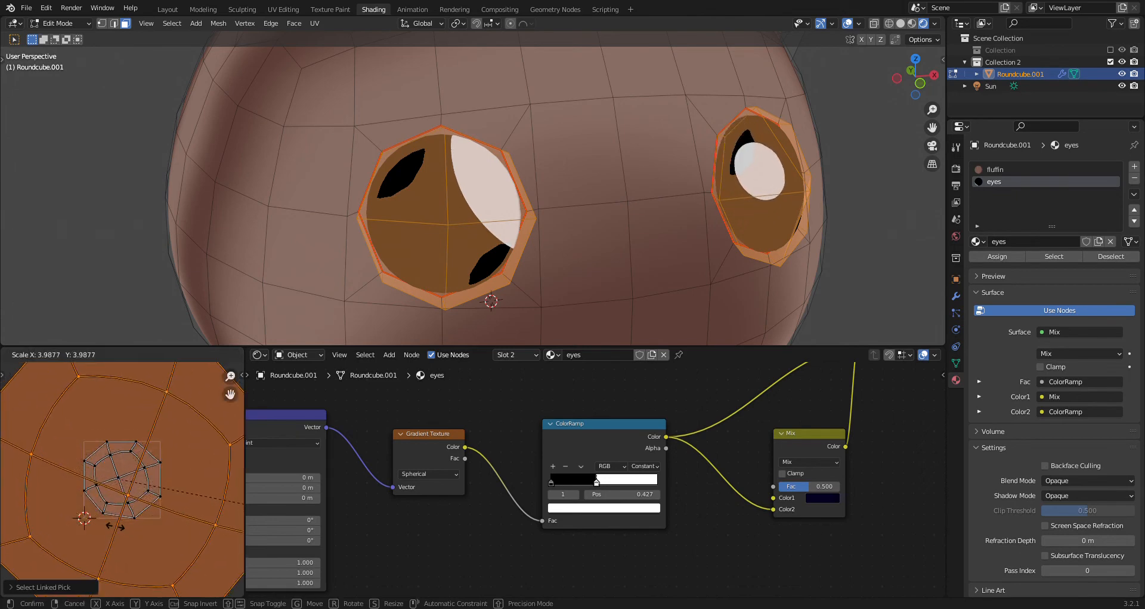
{"action": "left_click", "coordinate": [116, 527]}
{"action": "mouse_move", "coordinate": [518, 246]}
{"action": "middle_mouse_down"}
{"action": "mouse_move", "coordinate": [464, 241]}
{"action": "mouse_move", "coordinate": [496, 248]}
{"action": "middle_mouse_up"}
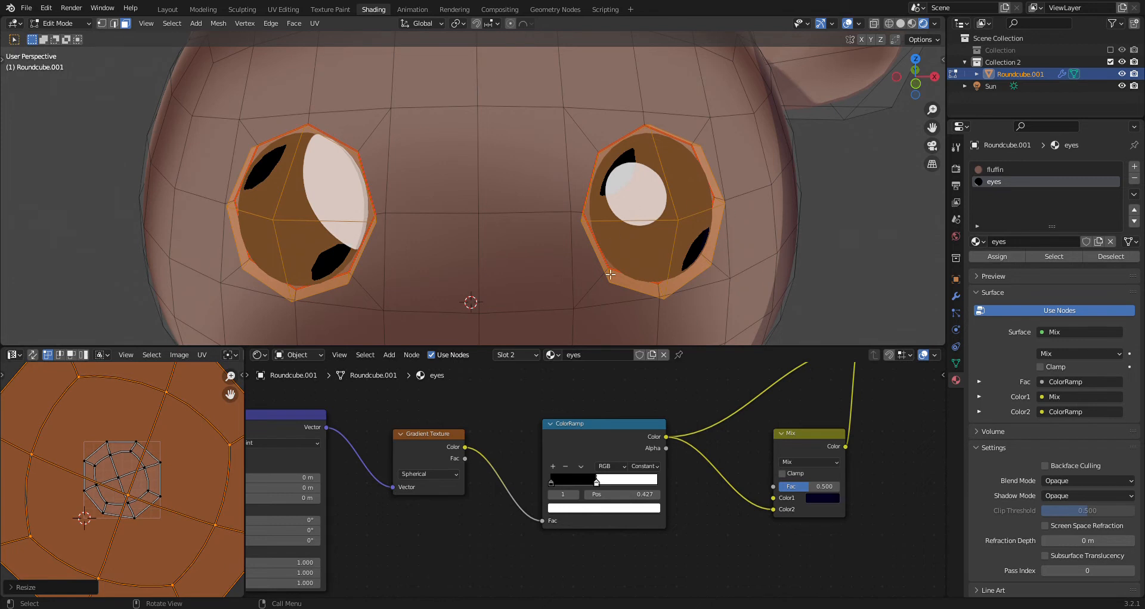
- Scale the other eye's UV island up until its highlight is a circle about as large as the first eye's
{"action": "left_click", "coordinate": [132, 442]}
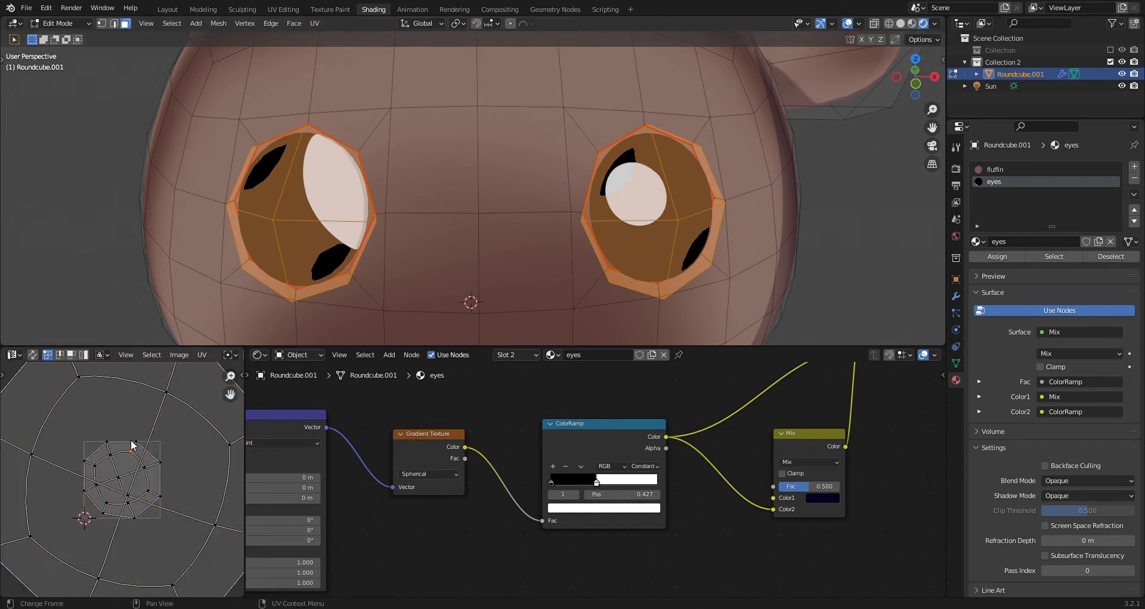
{"action": "key", "text": "l"}
{"action": "key", "text": "s"}
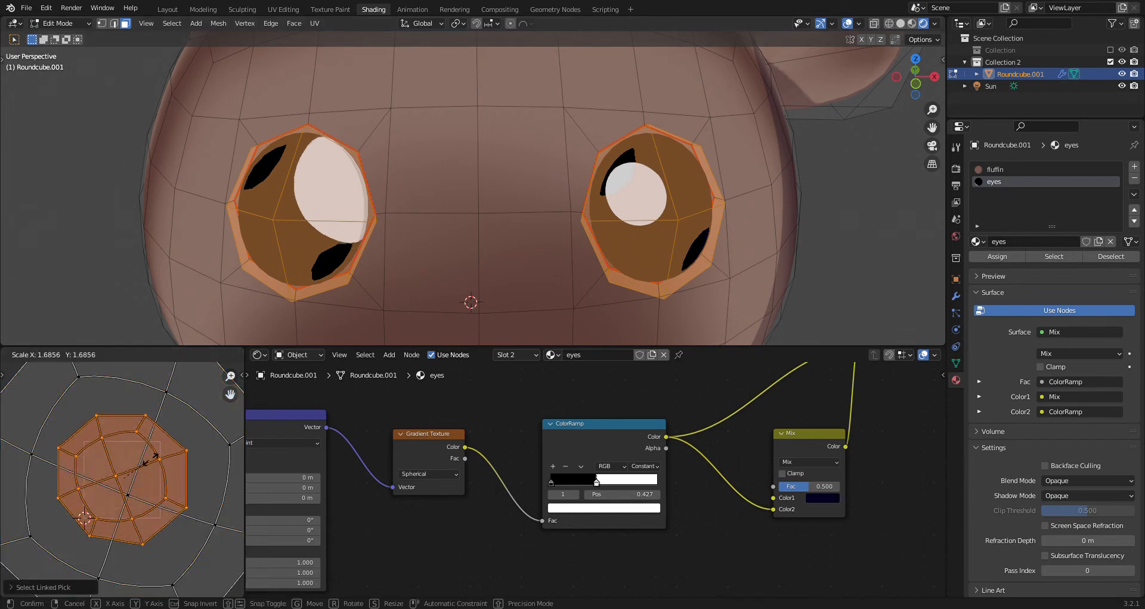
{"action": "left_click", "coordinate": [195, 442]}
{"action": "scroll", "coordinate": [200, 455], "scroll_direction": "down", "scroll_amount": 3}
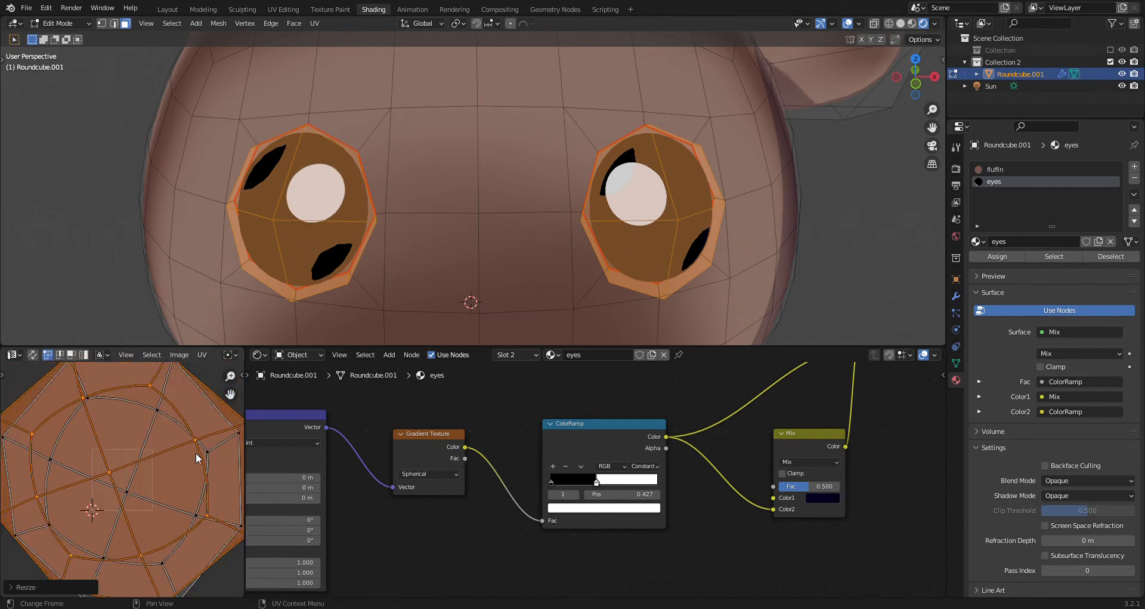
- Shift the selected UV island so its highlight sits near the eye's upper outer edge
{"action": "key", "text": "g"}
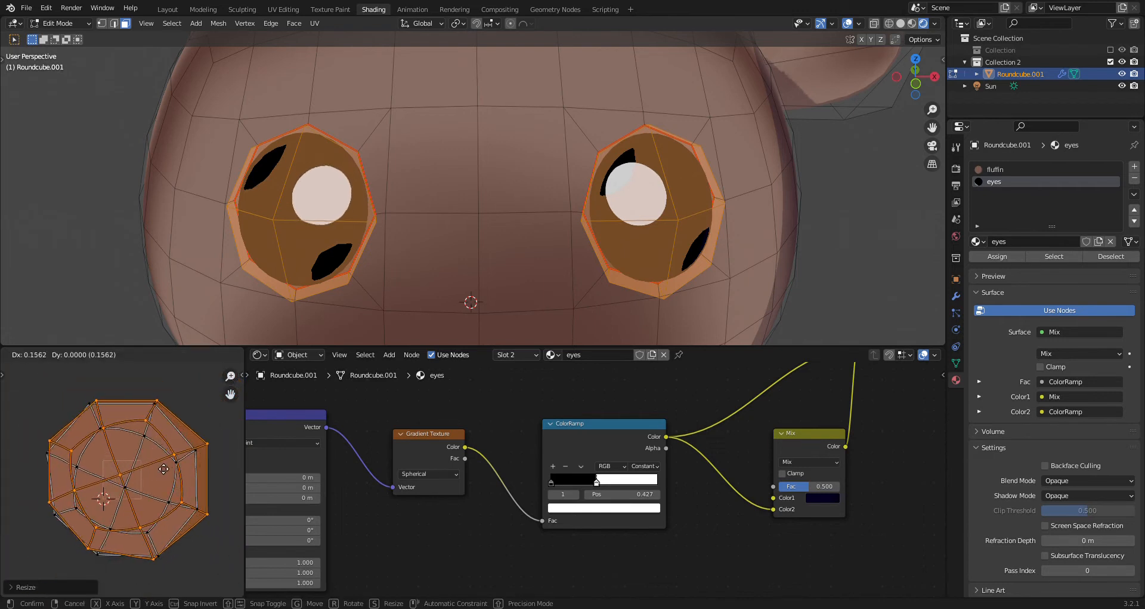
{"action": "left_click", "coordinate": [107, 484]}
{"action": "mouse_move", "coordinate": [311, 236]}
{"action": "middle_mouse_down"}
{"action": "mouse_move", "coordinate": [363, 228]}
{"action": "mouse_move", "coordinate": [328, 234]}
{"action": "middle_mouse_up"}
{"action": "middle_click_drag", "start_coordinate": [508, 197], "coordinate": [504, 199]}
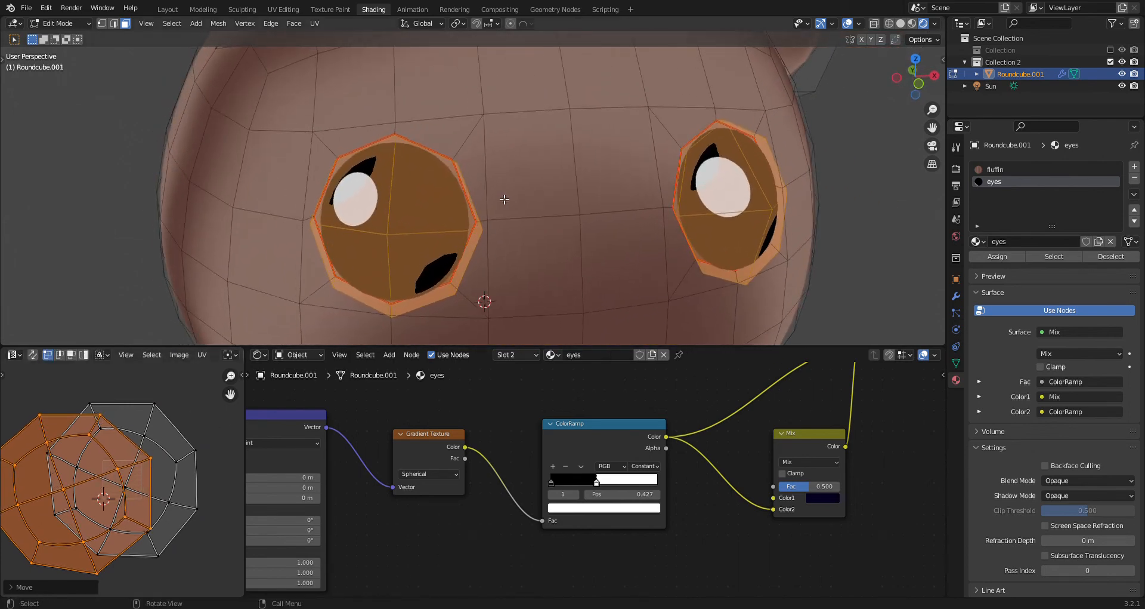
- Shrink the selected UV island slightly and nudge it to fine-tune the size and placement of the eye's highlight
{"action": "scroll", "coordinate": [504, 199], "scroll_direction": "up", "scroll_amount": 2}
{"action": "key", "text": "s"}
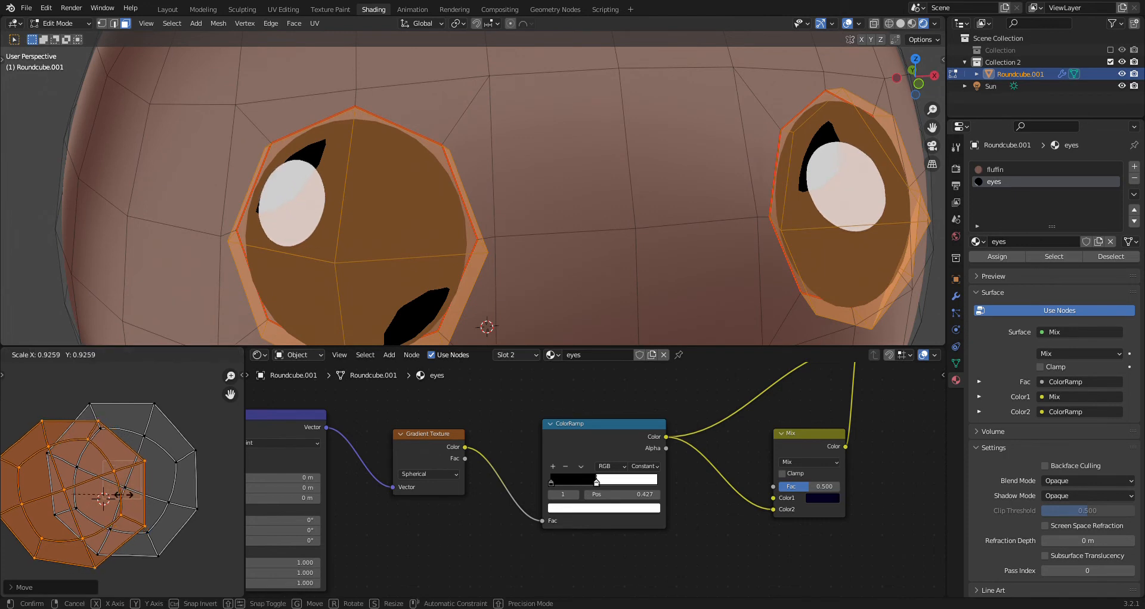
{"action": "left_click", "coordinate": [121, 491]}
{"action": "key", "text": "g"}
{"action": "left_click", "coordinate": [130, 494]}
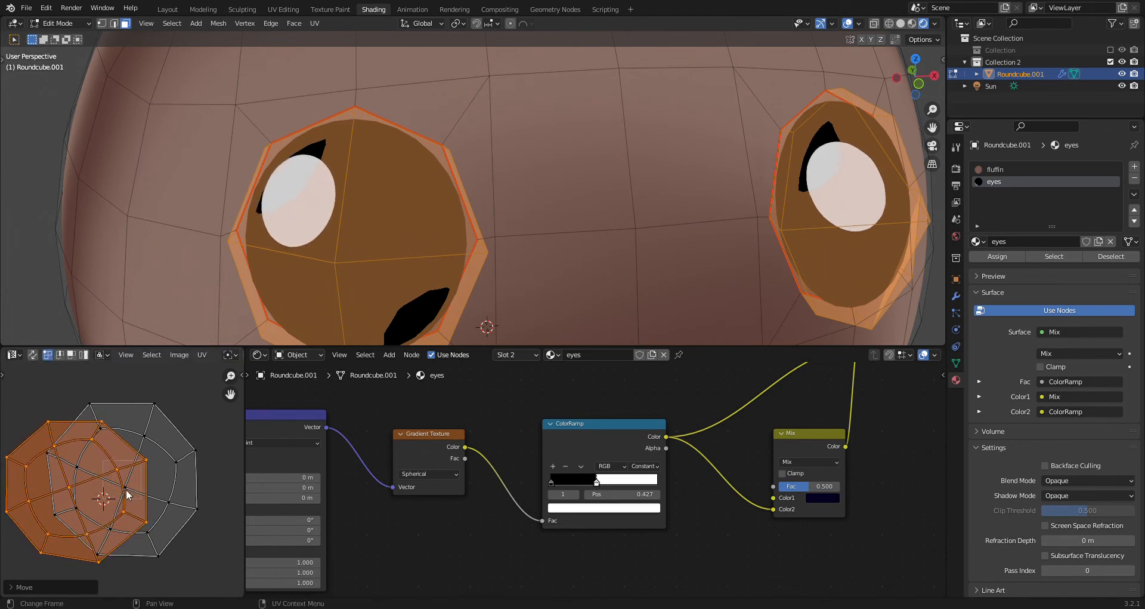
- Examine the highlights on both eyes close up and on the whole character, together with the UV island layout
{"action": "middle_click_drag", "start_coordinate": [191, 474], "coordinate": [228, 444]}
{"action": "mouse_move", "coordinate": [644, 248]}
{"action": "middle_mouse_down"}
{"action": "mouse_move", "coordinate": [572, 237]}
{"action": "mouse_move", "coordinate": [677, 241]}
{"action": "mouse_move", "coordinate": [675, 271]}
{"action": "mouse_move", "coordinate": [636, 250]}
{"action": "middle_mouse_up"}
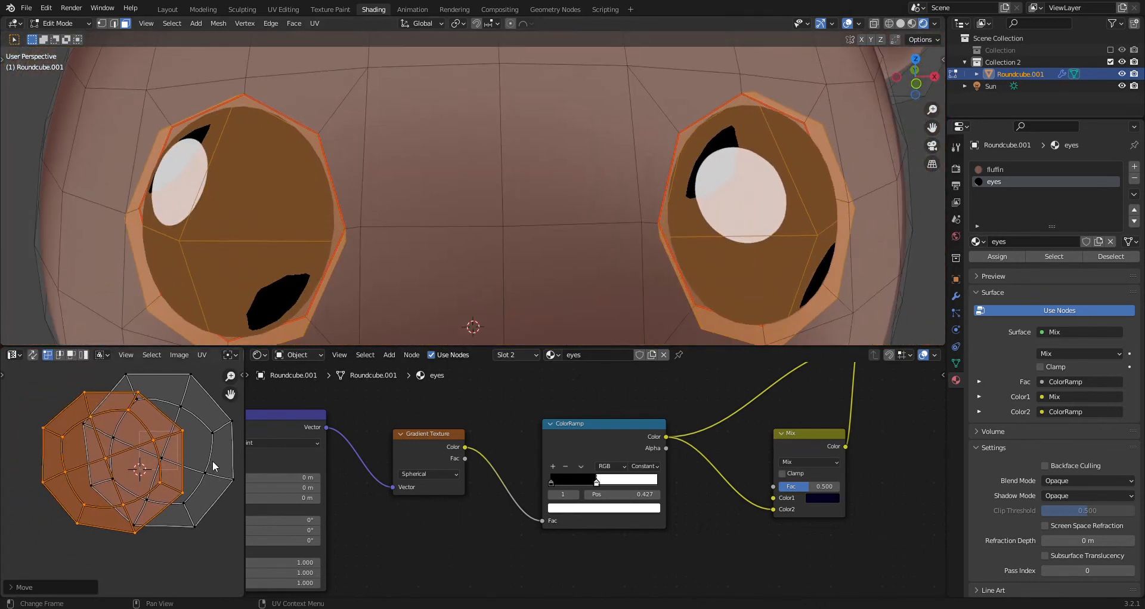
{"action": "scroll", "coordinate": [200, 442], "scroll_direction": "up", "scroll_amount": 4}
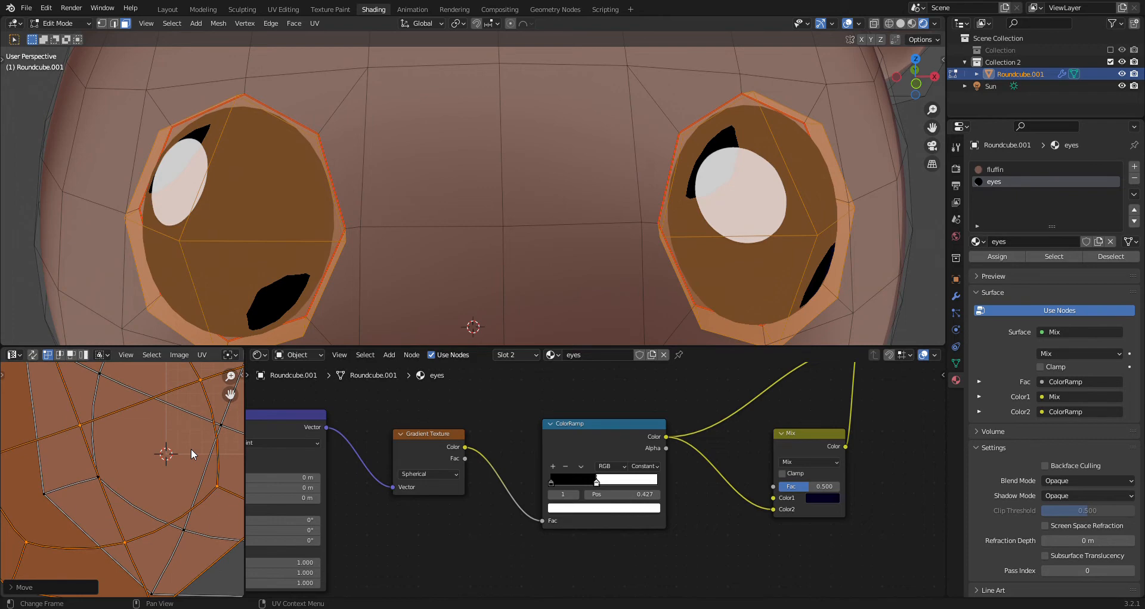
{"action": "scroll", "coordinate": [189, 453], "scroll_direction": "down", "scroll_amount": 5}
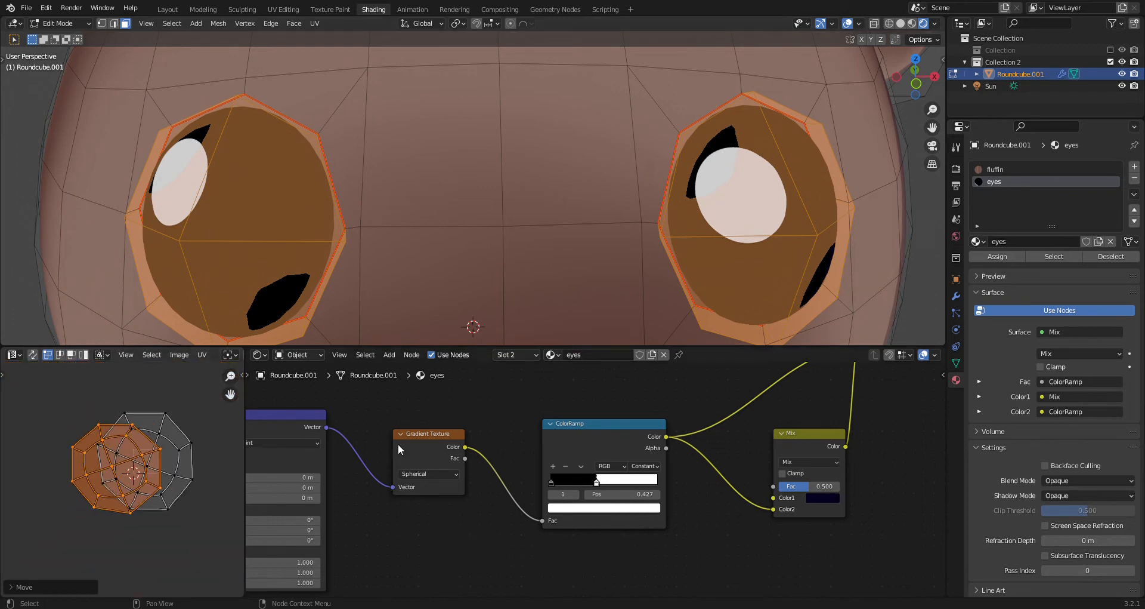
{"action": "scroll", "coordinate": [765, 223], "scroll_direction": "down", "scroll_amount": 6}
{"action": "middle_click_drag", "start_coordinate": [764, 223], "coordinate": [741, 220]}
{"action": "scroll", "coordinate": [507, 381], "scroll_direction": "down", "scroll_amount": 2}
{"action": "scroll", "coordinate": [489, 320], "scroll_direction": "down", "scroll_amount": 1}
{"action": "middle_click_drag", "start_coordinate": [584, 290], "coordinate": [607, 294]}
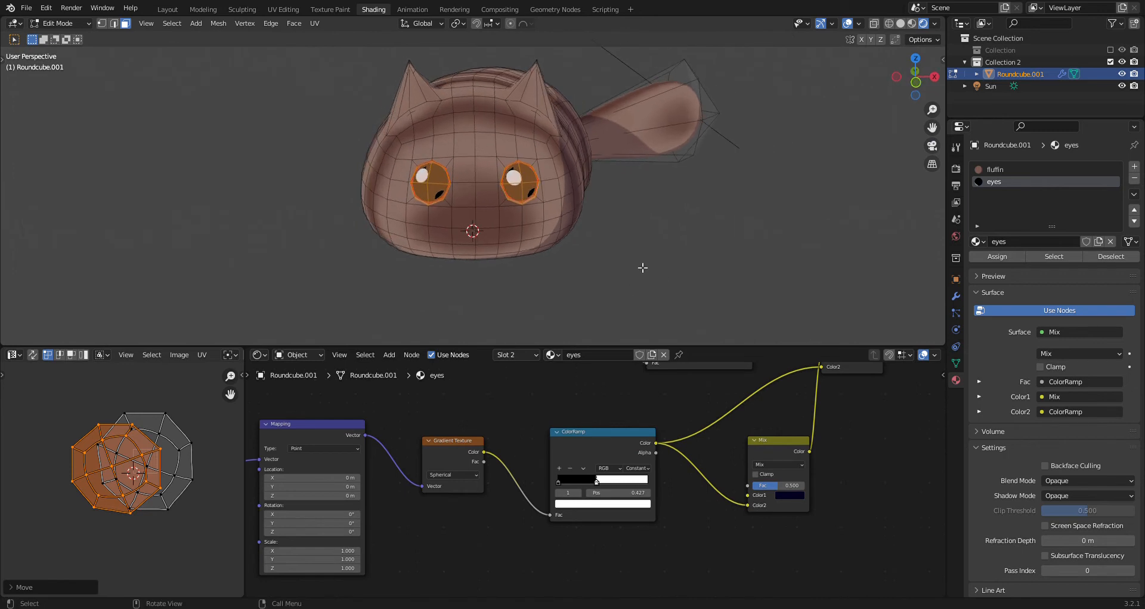
{"action": "scroll", "coordinate": [423, 227], "scroll_direction": "up", "scroll_amount": 5}
{"action": "scroll", "coordinate": [493, 492], "scroll_direction": "down", "scroll_amount": 3}
- Move the spherical gradient's node chain away from the Mix node and duplicate its Gradient Texture as a Linear gradient
{"action": "left_click_drag", "start_coordinate": [320, 430], "coordinate": [450, 455]}
{"action": "scroll", "coordinate": [386, 488], "scroll_direction": "up", "scroll_amount": 1}
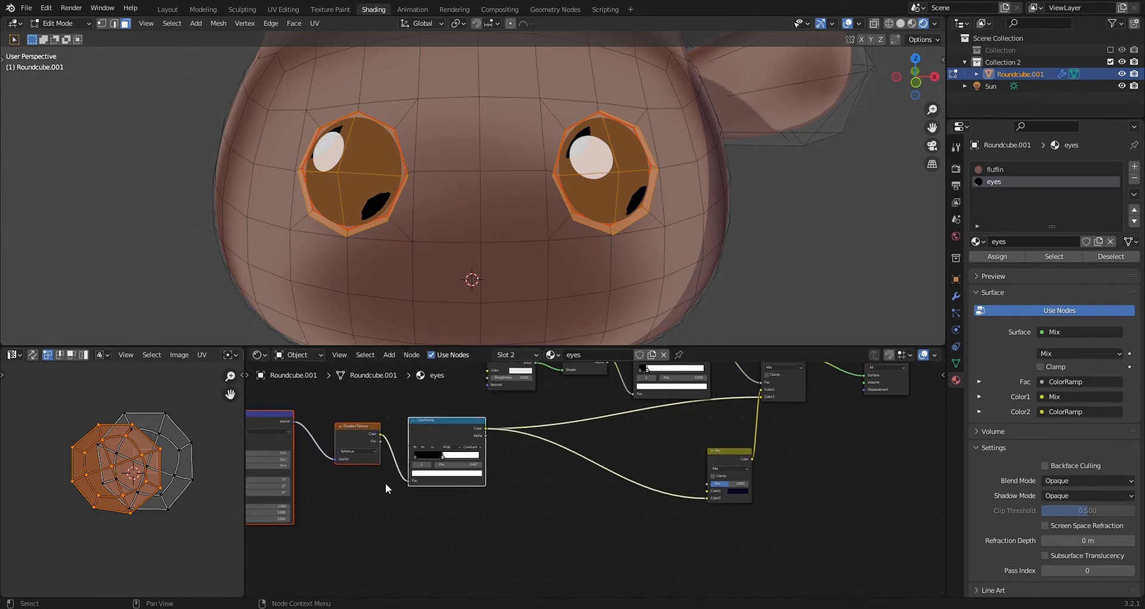
{"action": "left_click", "coordinate": [367, 427]}
{"action": "key", "text": "shift+d"}
{"action": "left_click", "coordinate": [394, 552]}
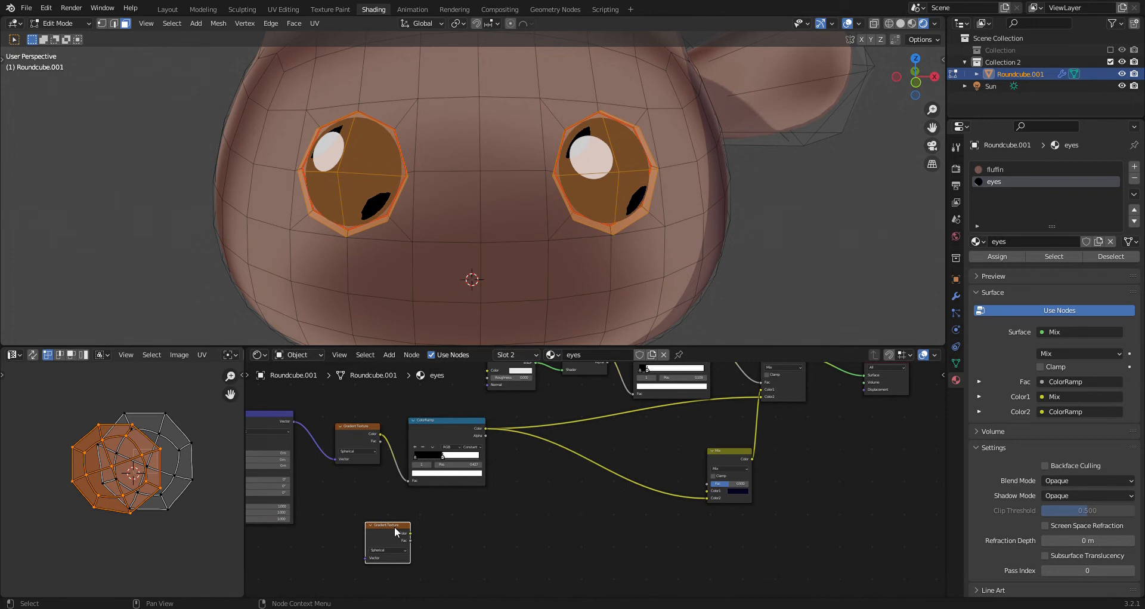
{"action": "left_click", "coordinate": [394, 550]}
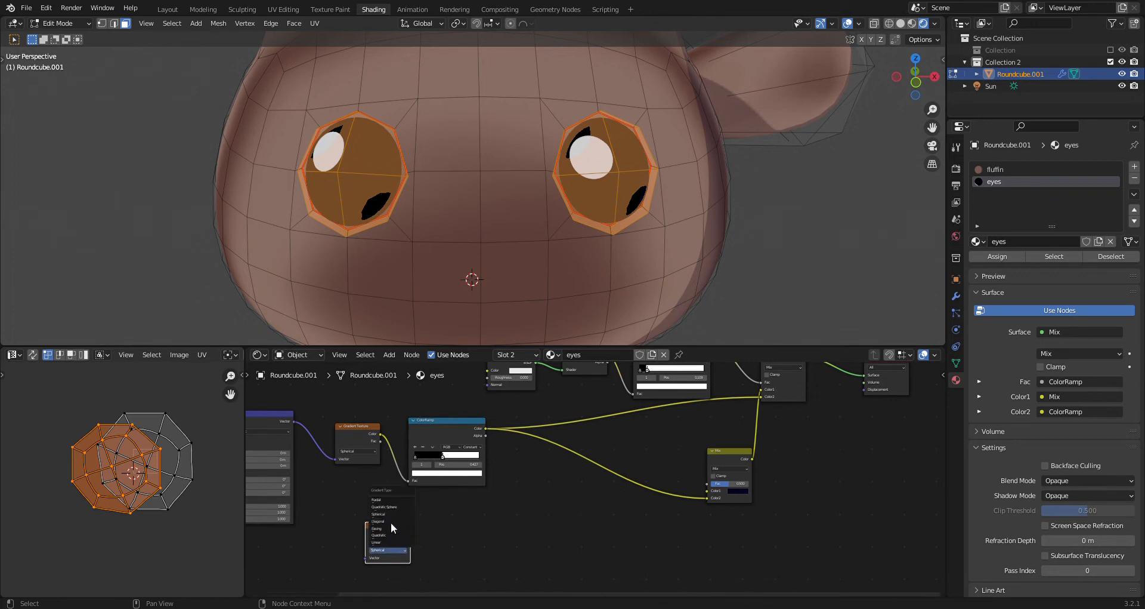
{"action": "left_click", "coordinate": [382, 542]}
- Duplicate the Texture Coordinate and Mapping nodes for the Linear gradient and feed the original UV output into the new Mapping
{"action": "scroll", "coordinate": [476, 561], "scroll_direction": "up", "scroll_amount": 2}
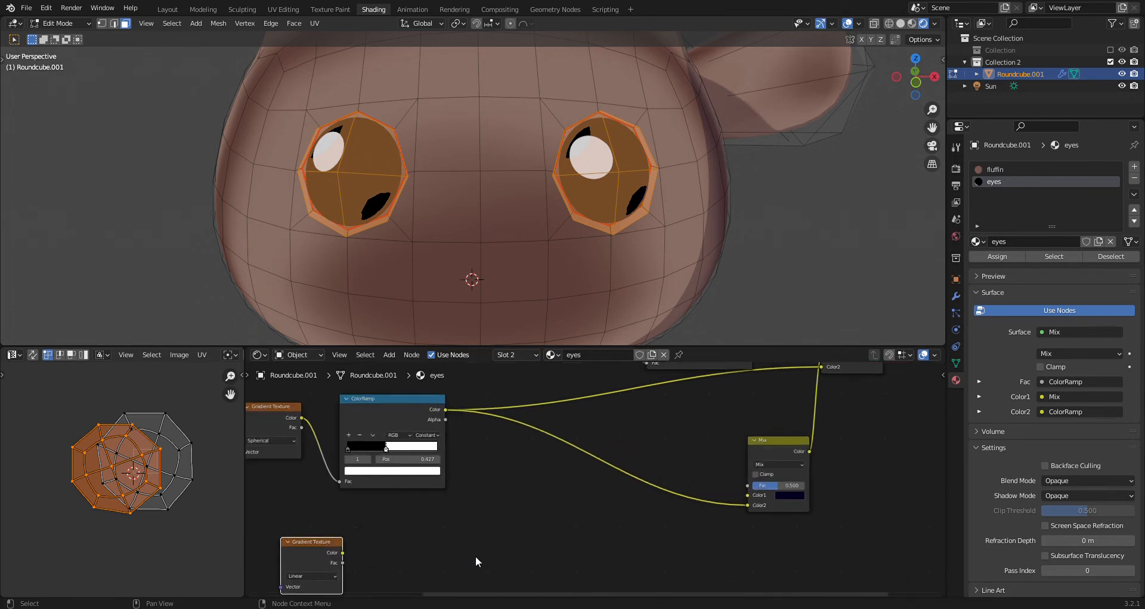
{"action": "scroll", "coordinate": [476, 557], "scroll_direction": "up", "scroll_amount": 2}
{"action": "middle_click_drag", "start_coordinate": [574, 513], "coordinate": [774, 444]}
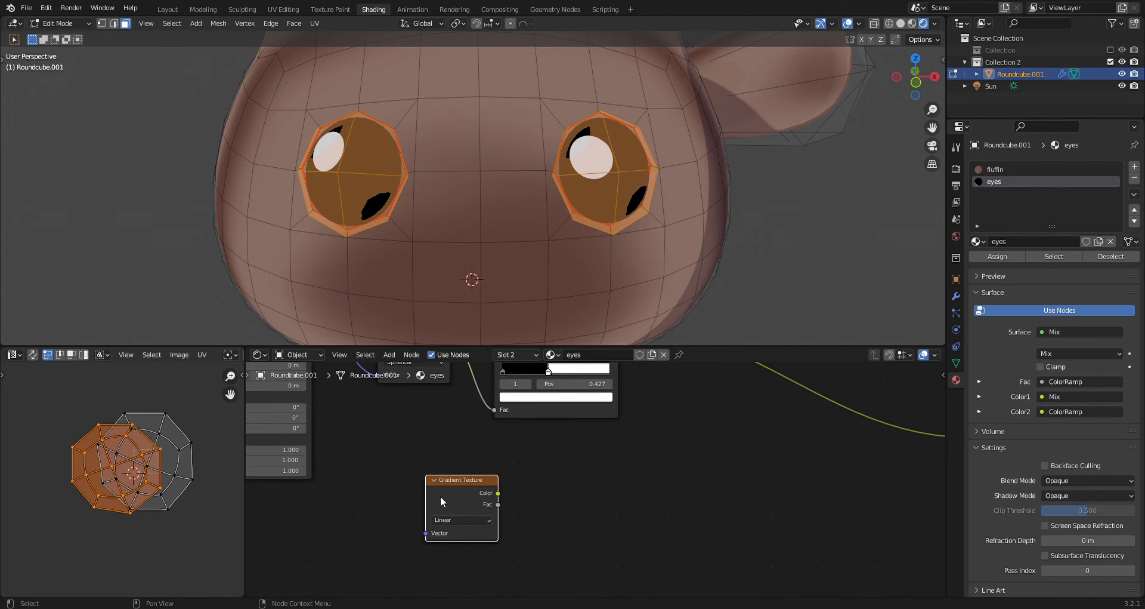
{"action": "scroll", "coordinate": [440, 496], "scroll_direction": "down", "scroll_amount": 3}
{"action": "key", "text": "shift+d"}
{"action": "left_click", "coordinate": [381, 504]}
{"action": "left_click_drag", "start_coordinate": [392, 520], "coordinate": [384, 493]}
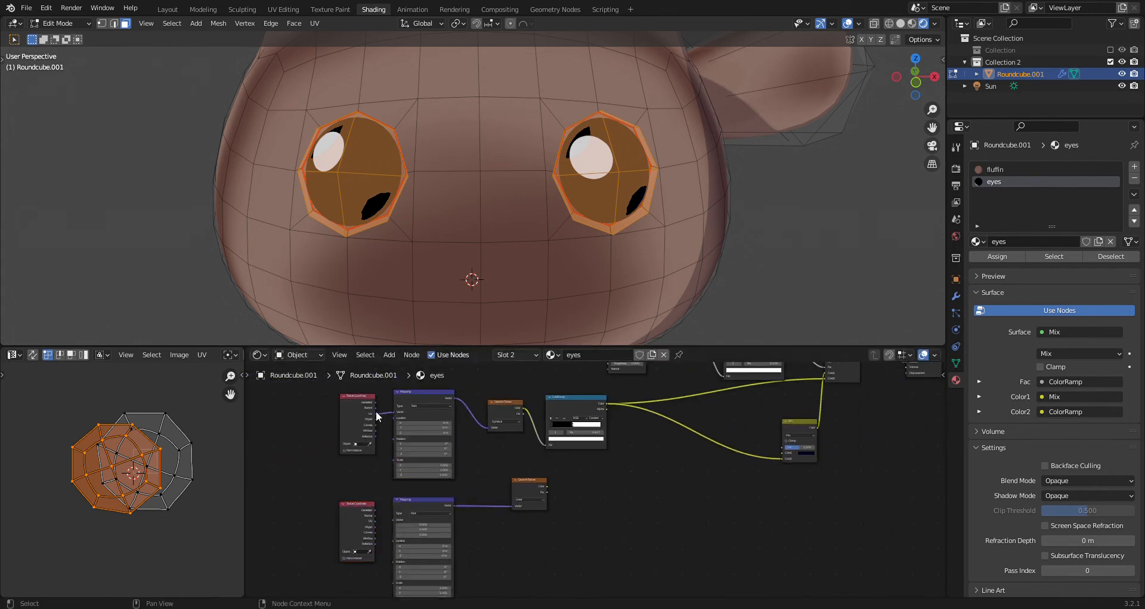
{"action": "left_click_drag", "start_coordinate": [375, 413], "coordinate": [394, 520]}
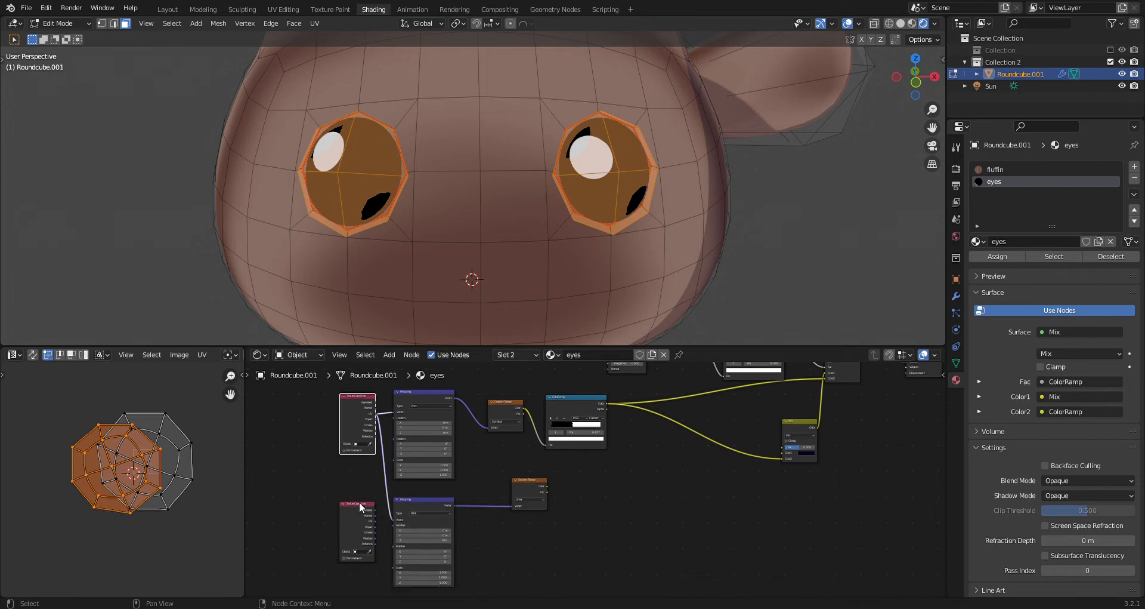
- Duplicate the ColorRamp and connect the Linear gradient's Color output to its Fac input
{"action": "scroll", "coordinate": [582, 450], "scroll_direction": "up", "scroll_amount": 2}
{"action": "left_click", "coordinate": [558, 377]}
{"action": "key", "text": "shift+d"}
{"action": "left_click", "coordinate": [555, 494]}
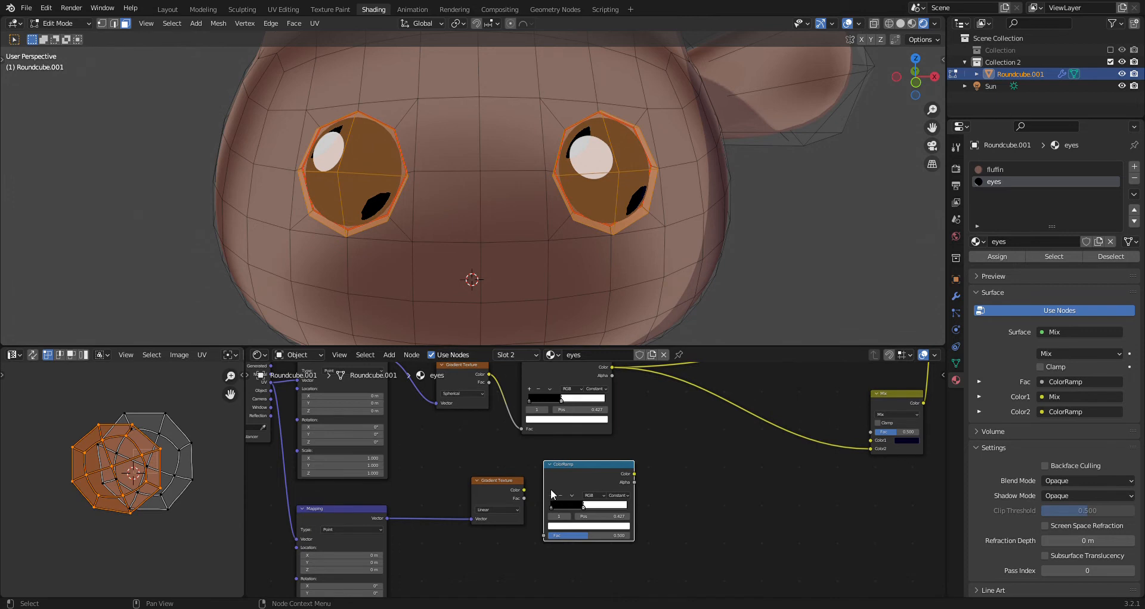
{"action": "left_click_drag", "start_coordinate": [524, 489], "coordinate": [544, 534]}
- Insert a duplicate Mix node before the existing Mix nodes, with the spherical ColorRamp driving Fac and the linear ColorRamp feeding Color2
{"action": "middle_click_drag", "start_coordinate": [897, 407], "coordinate": [818, 457]}
{"action": "left_click", "coordinate": [819, 457]}
{"action": "key", "text": "shift+d"}
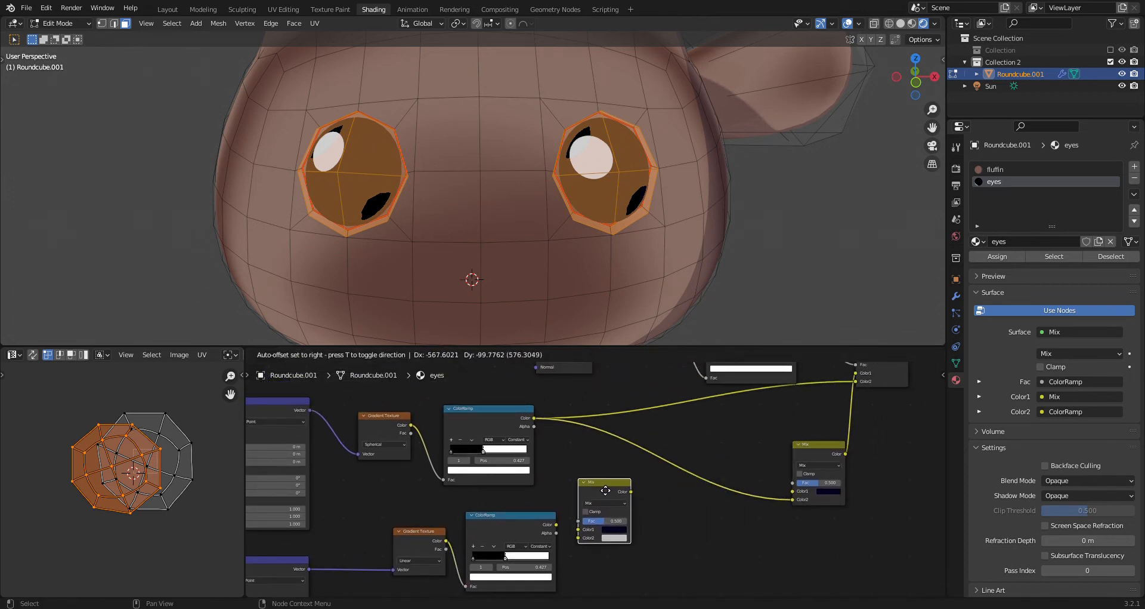
{"action": "left_click", "coordinate": [577, 526]}
{"action": "left_click_drag", "start_coordinate": [557, 525], "coordinate": [578, 538]}
{"action": "left_click_drag", "start_coordinate": [534, 417], "coordinate": [579, 520]}
{"action": "scroll", "coordinate": [620, 518], "scroll_direction": "up", "scroll_amount": 1}
{"action": "left_click_drag", "start_coordinate": [633, 493], "coordinate": [879, 401]}
{"action": "left_click_drag", "start_coordinate": [612, 513], "coordinate": [617, 451]}
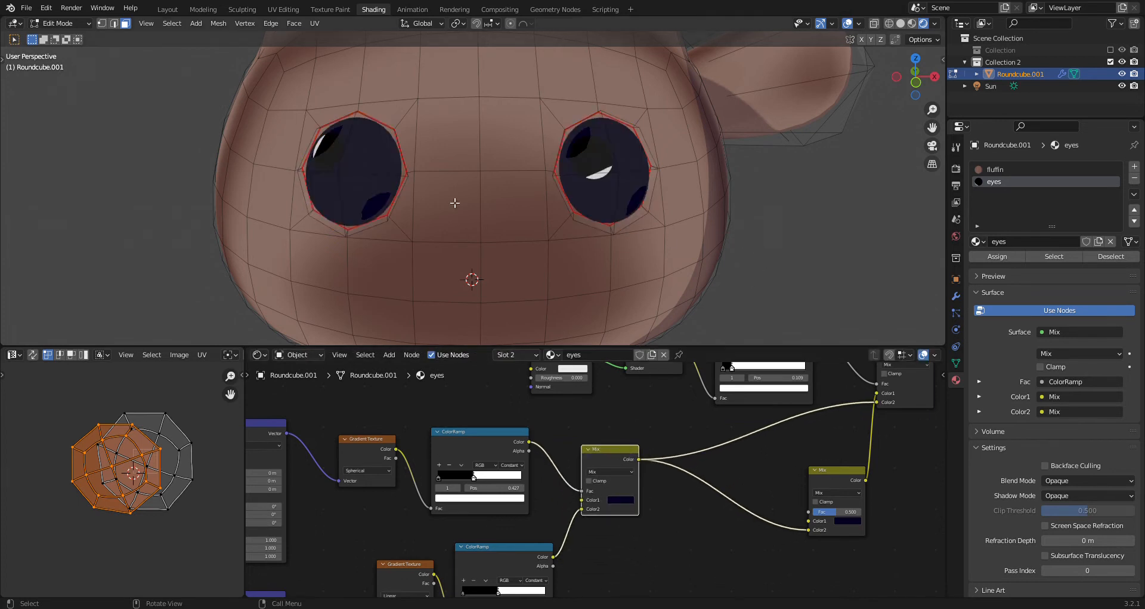
- Reconnect the linear ColorRamp to the new Mix node's Color1 and set its Color2 to white
{"action": "scroll", "coordinate": [338, 180], "scroll_direction": "up", "scroll_amount": 2}
{"action": "middle_click_drag", "start_coordinate": [532, 189], "coordinate": [523, 256]}
{"action": "scroll", "coordinate": [606, 477], "scroll_direction": "up", "scroll_amount": 1}
{"action": "middle_click_drag", "start_coordinate": [608, 485], "coordinate": [623, 447]}
{"action": "mouse_move", "coordinate": [625, 447]}
{"action": "left_mouse_down"}
{"action": "mouse_move", "coordinate": [615, 446]}
{"action": "mouse_move", "coordinate": [626, 439]}
{"action": "left_mouse_up"}
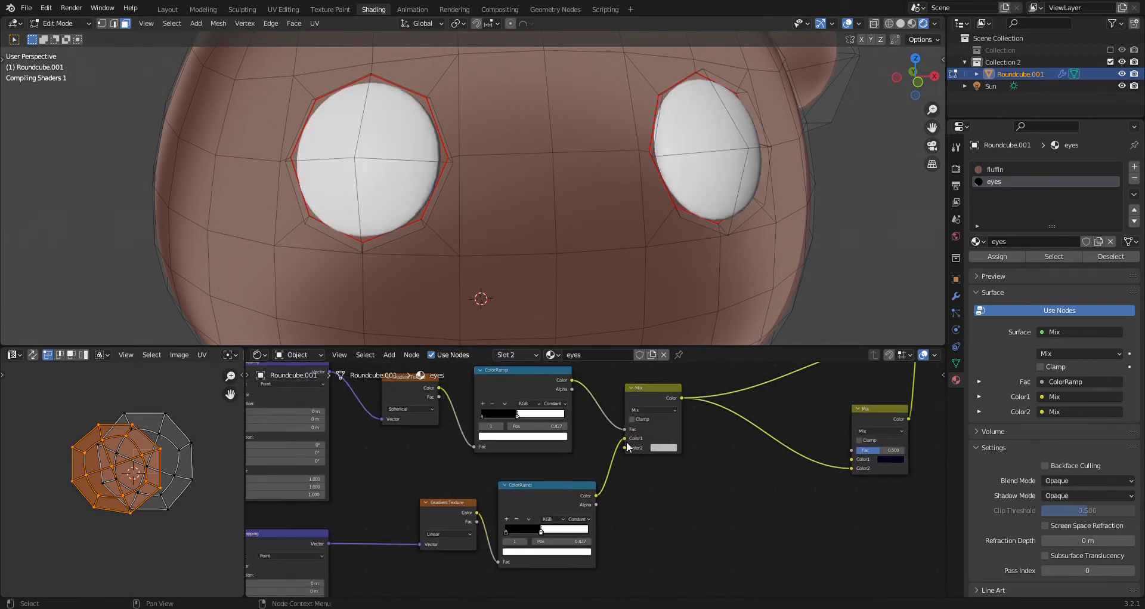
{"action": "left_click", "coordinate": [659, 448]}
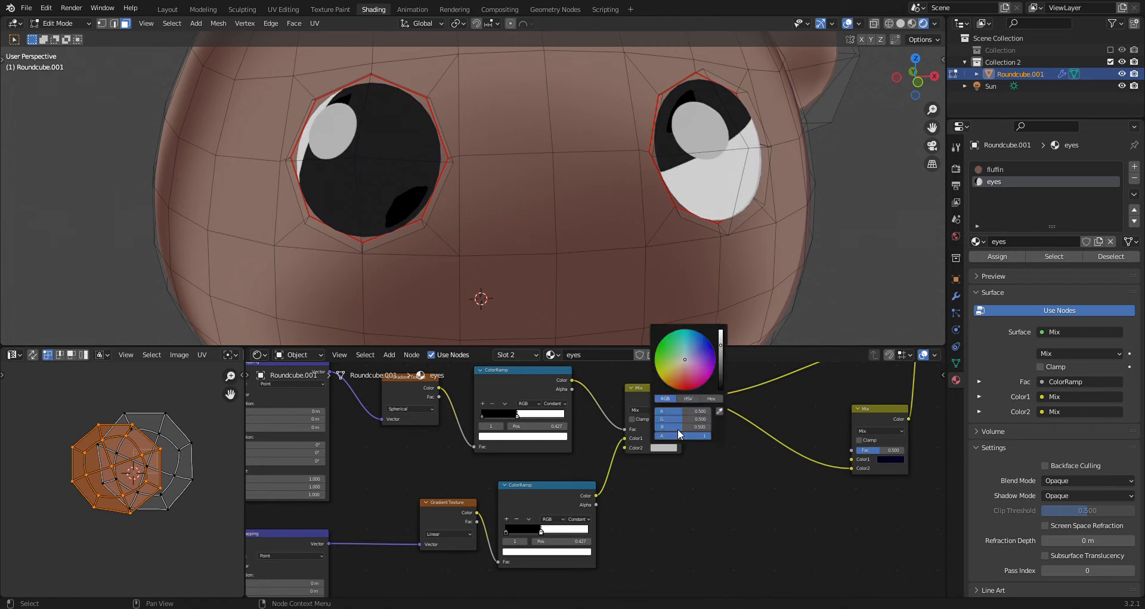
{"action": "left_click_drag", "start_coordinate": [721, 335], "coordinate": [721, 328]}
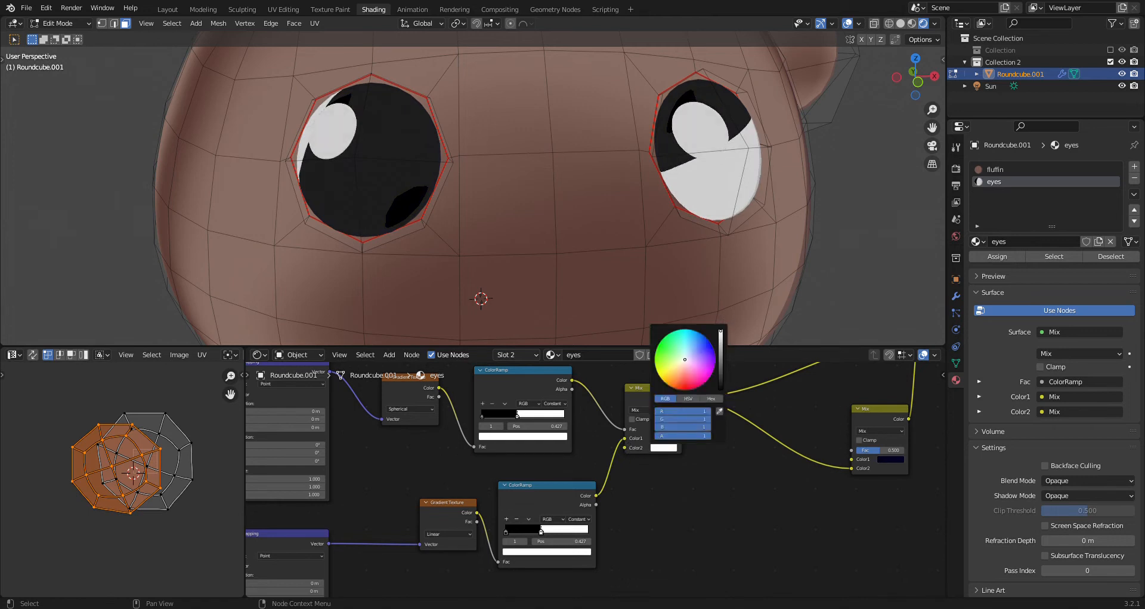
- Set the linear gradient's ColorRamp to Linear interpolation and move its white stop to position 1.000
{"action": "left_click_drag", "start_coordinate": [442, 513], "coordinate": [411, 511]}
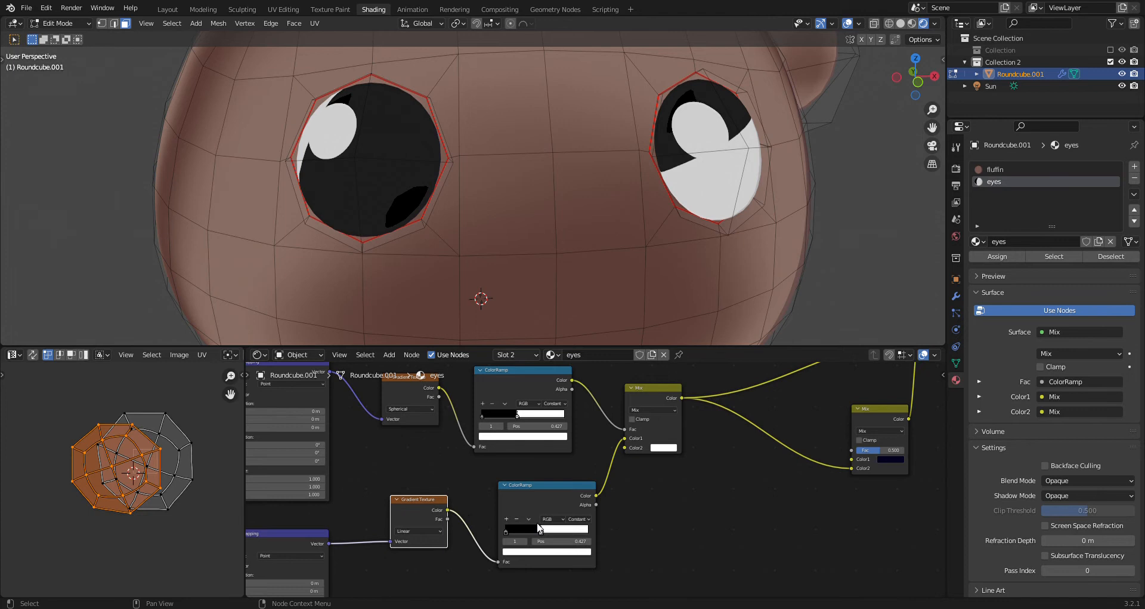
{"action": "left_click", "coordinate": [590, 519]}
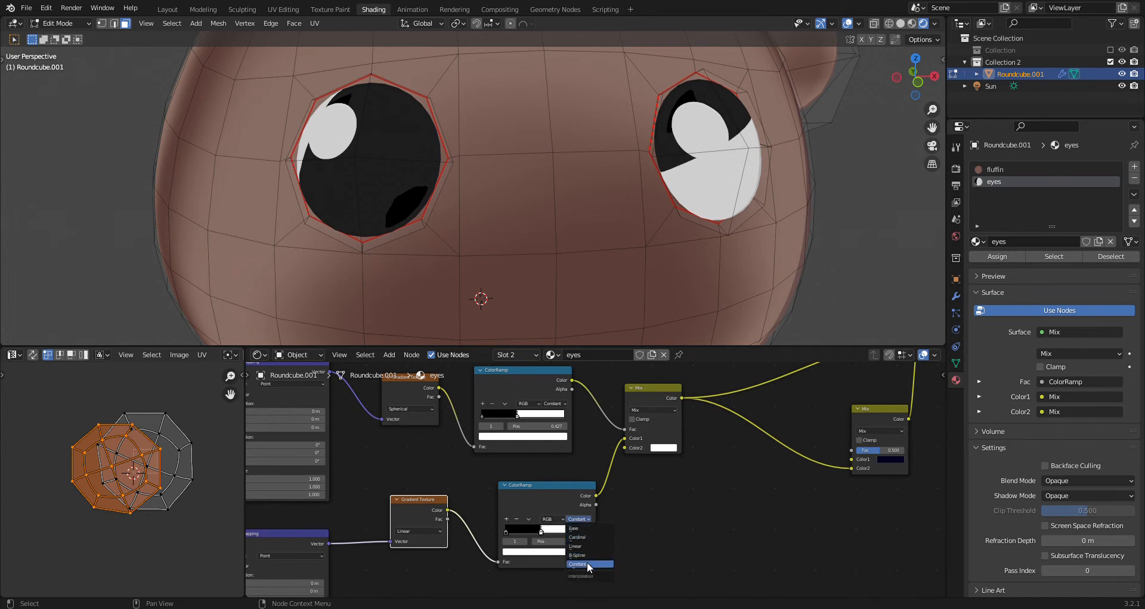
{"action": "left_click", "coordinate": [588, 546]}
{"action": "left_click_drag", "start_coordinate": [542, 530], "coordinate": [590, 531]}
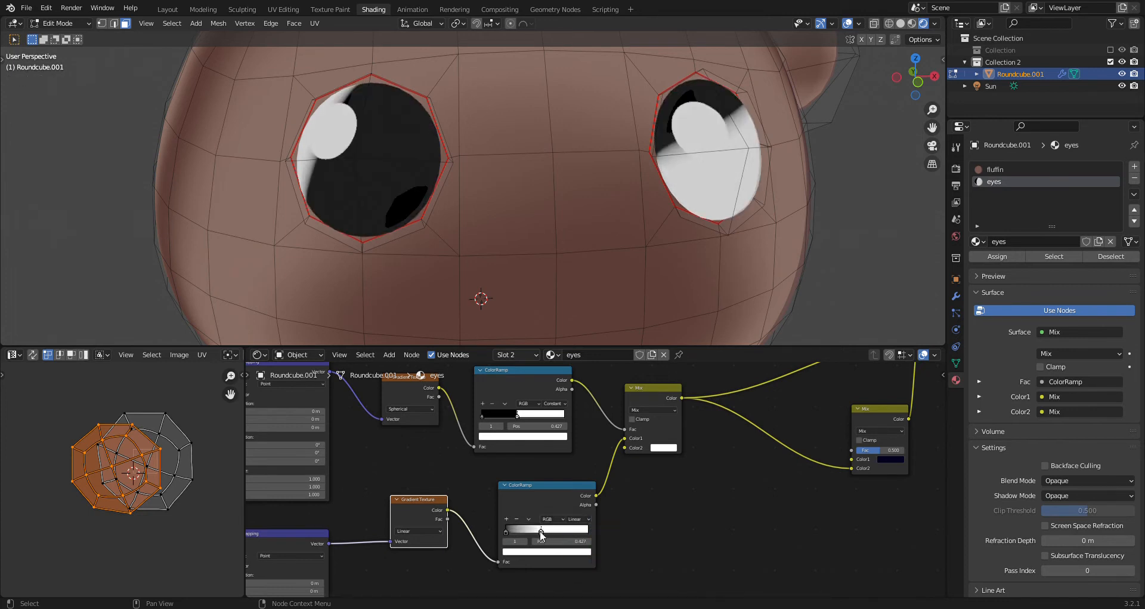
- Duplicate the Texture Coordinate node and connect the copy's Generated output to the linear gradient's Mapping node
{"action": "middle_click_drag", "start_coordinate": [442, 519], "coordinate": [692, 511], "text": "shift"}
{"action": "left_click", "coordinate": [416, 391]}
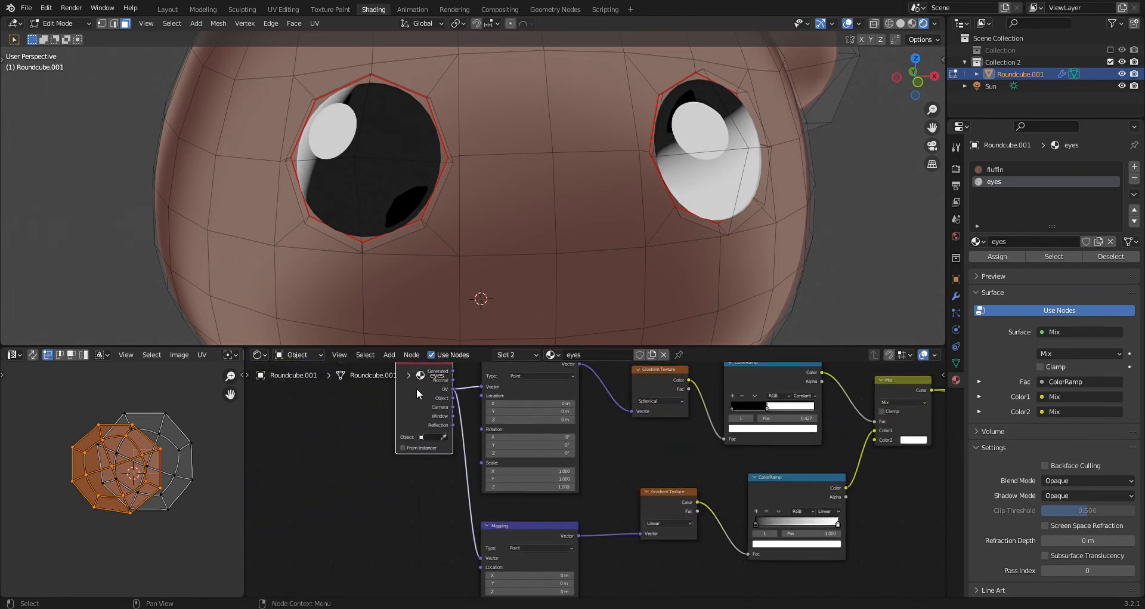
{"action": "key", "text": "shift+d"}
{"action": "left_click_drag", "start_coordinate": [437, 512], "coordinate": [481, 557]}
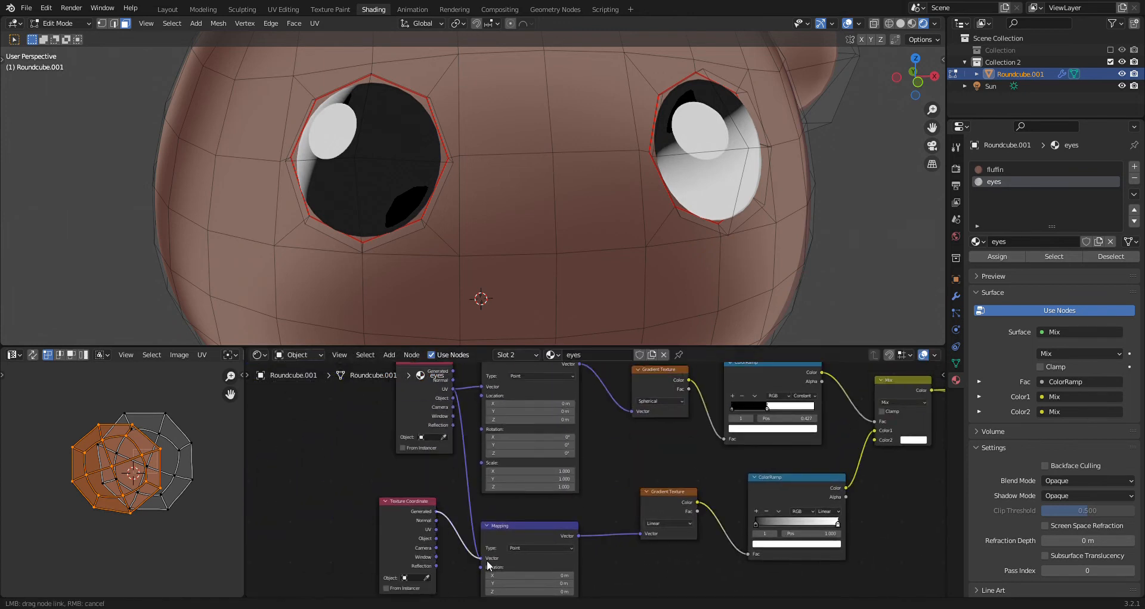
- Set the linear gradient's Mapping rotation to 90° on X and 90° on Y
{"action": "middle_click_drag", "start_coordinate": [519, 555], "coordinate": [487, 477]}
{"action": "scroll", "coordinate": [489, 481], "scroll_direction": "up", "scroll_amount": 2}
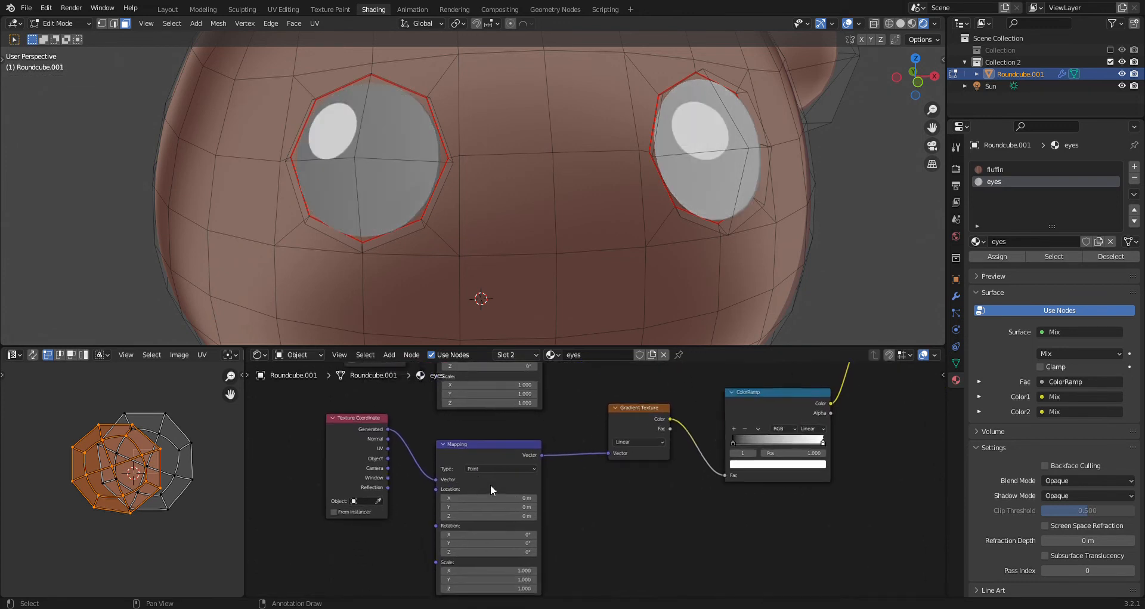
{"action": "double_click", "coordinate": [504, 539]}
{"action": "type", "text": "90"}
{"action": "left_click", "coordinate": [624, 525]}
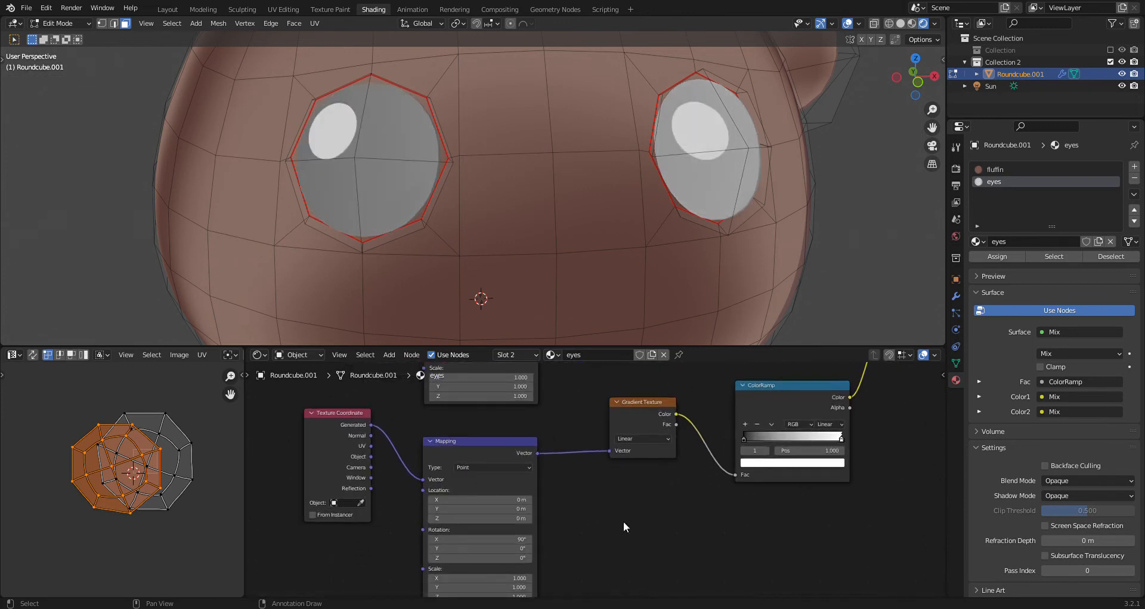
{"action": "double_click", "coordinate": [477, 549]}
{"action": "type", "text": "90"}
{"action": "left_click", "coordinate": [629, 540]}
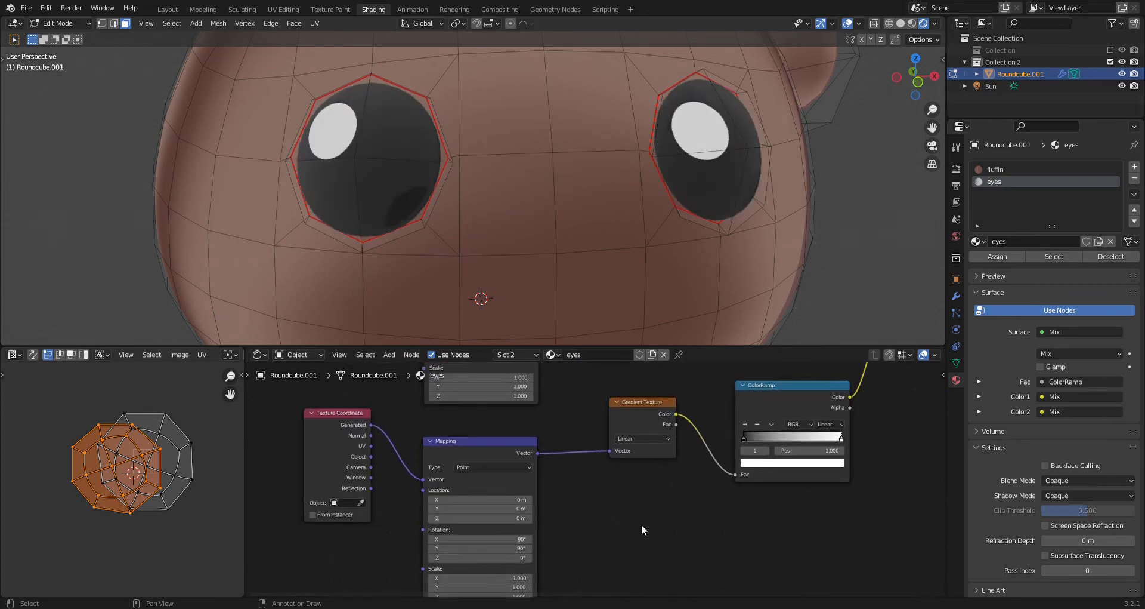
- Move the linear ColorRamp's white stop to about 0.223 and shift the Gradient Texture node slightly for spacing
{"action": "left_click_drag", "start_coordinate": [841, 440], "coordinate": [766, 437]}
{"action": "left_click_drag", "start_coordinate": [763, 434], "coordinate": [762, 437]}
{"action": "mouse_move", "coordinate": [762, 256]}
{"action": "middle_mouse_down"}
{"action": "mouse_move", "coordinate": [742, 273]}
{"action": "mouse_move", "coordinate": [755, 255]}
{"action": "middle_mouse_up"}
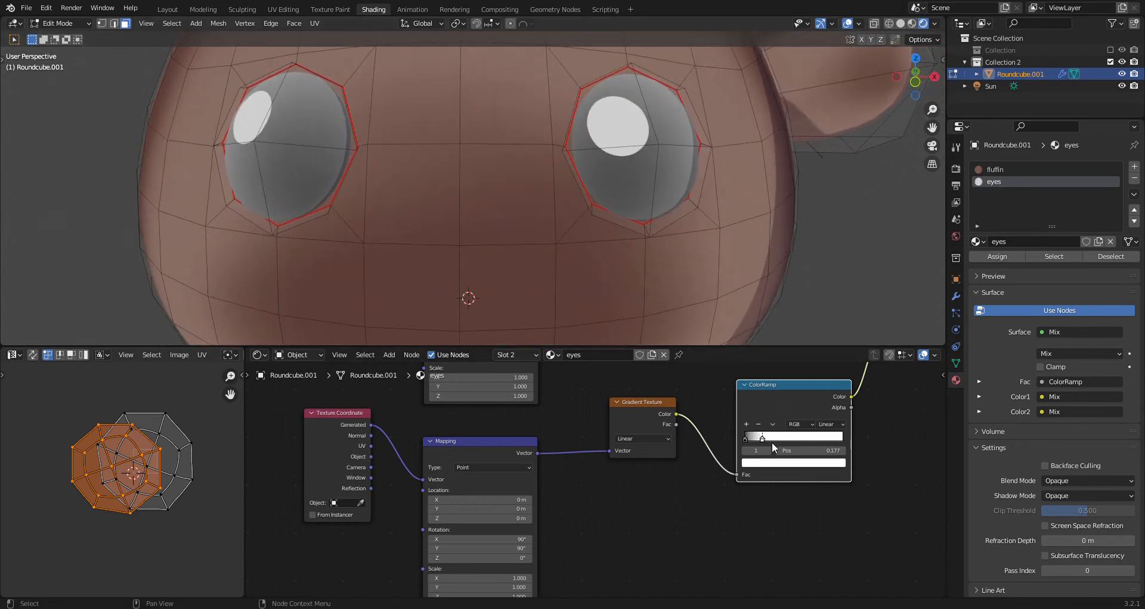
{"action": "left_click_drag", "start_coordinate": [761, 437], "coordinate": [785, 432]}
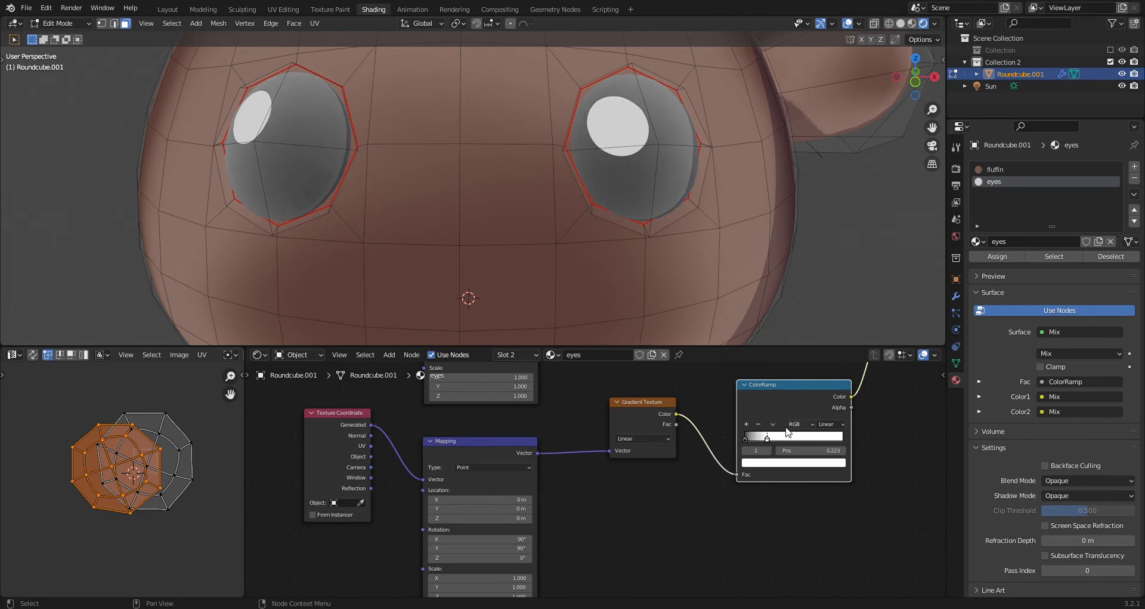
{"action": "left_click_drag", "start_coordinate": [621, 418], "coordinate": [611, 428]}
{"action": "mouse_move", "coordinate": [614, 268]}
{"action": "middle_mouse_down"}
{"action": "mouse_move", "coordinate": [603, 259]}
{"action": "mouse_move", "coordinate": [625, 201]}
{"action": "mouse_move", "coordinate": [621, 276]}
{"action": "mouse_move", "coordinate": [596, 259]}
{"action": "middle_mouse_up"}
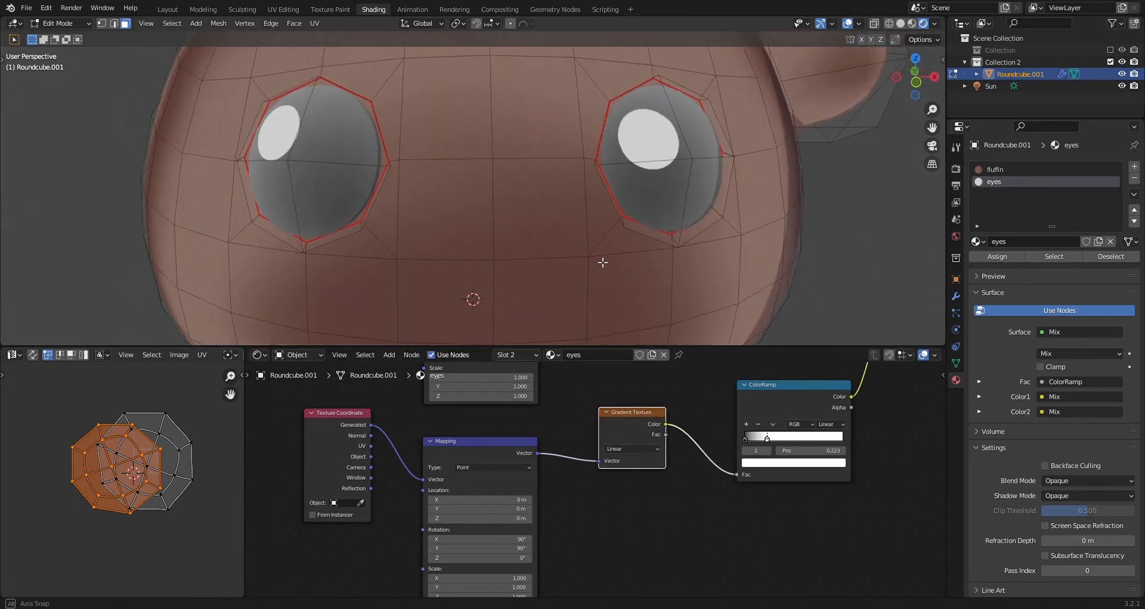
- Recolour the linear ColorRamp's white stop to a pale mint green
{"action": "left_click", "coordinate": [830, 425]}
{"action": "left_click", "coordinate": [749, 463]}
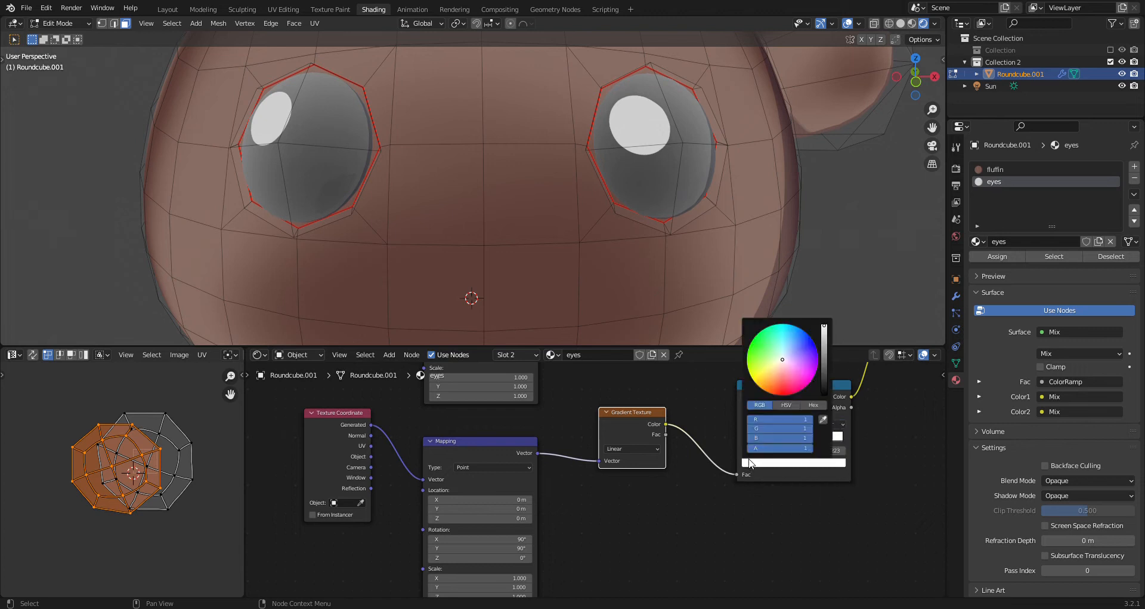
{"action": "left_click", "coordinate": [756, 343]}
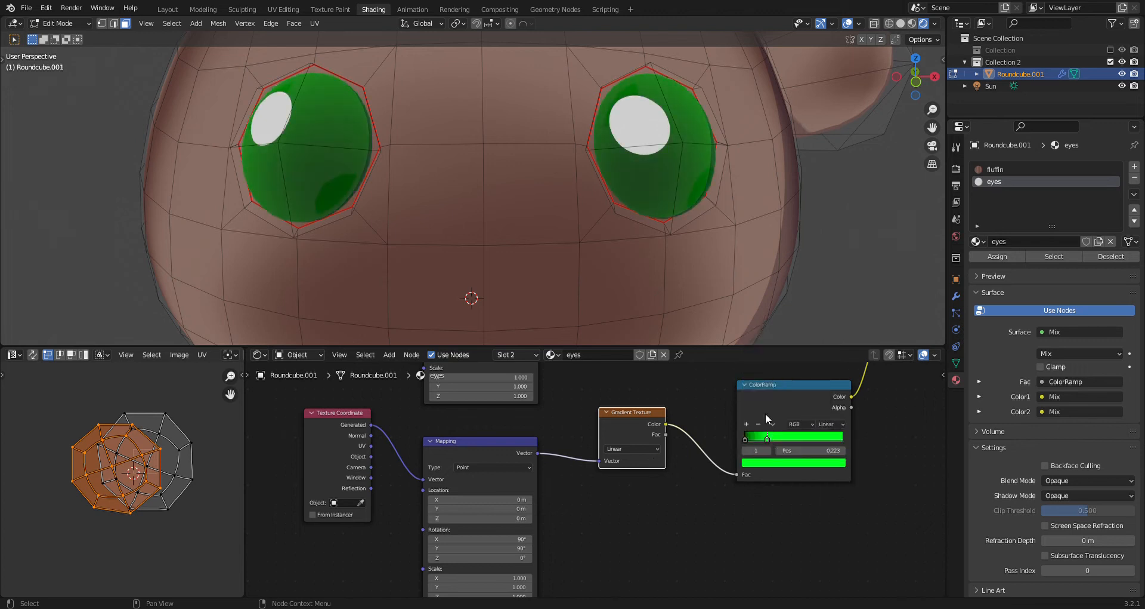
{"action": "left_click", "coordinate": [769, 462]}
{"action": "left_click_drag", "start_coordinate": [756, 344], "coordinate": [777, 352]}
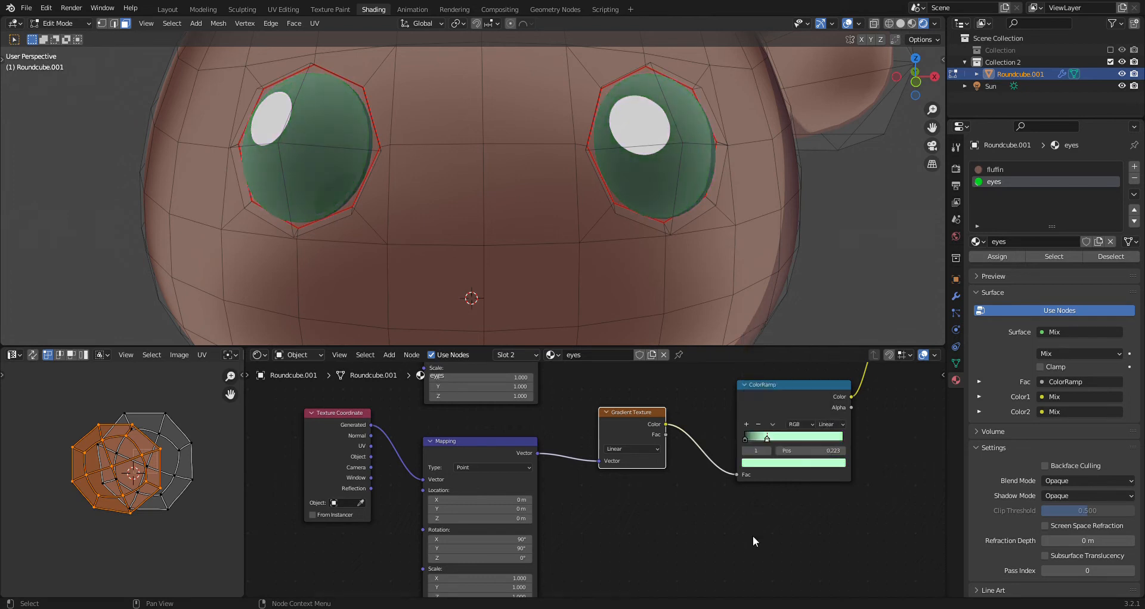
- Recolour the linear ColorRamp's black stop to a very dark green
{"action": "left_click", "coordinate": [746, 440]}
{"action": "left_click", "coordinate": [753, 464]}
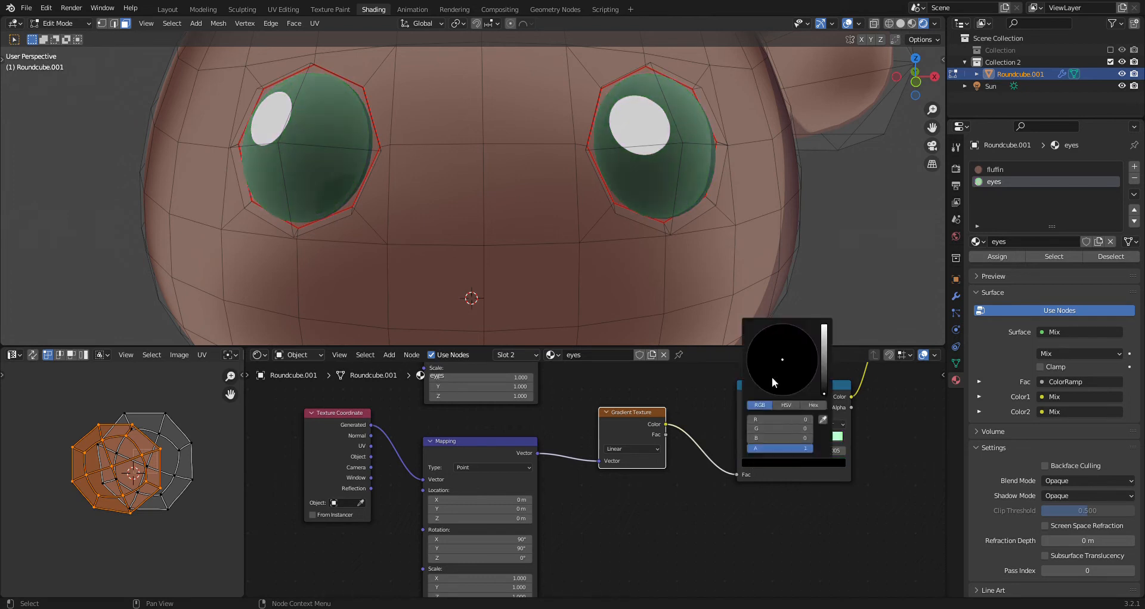
{"action": "left_click", "coordinate": [825, 367]}
{"action": "left_click_drag", "start_coordinate": [761, 348], "coordinate": [752, 341]}
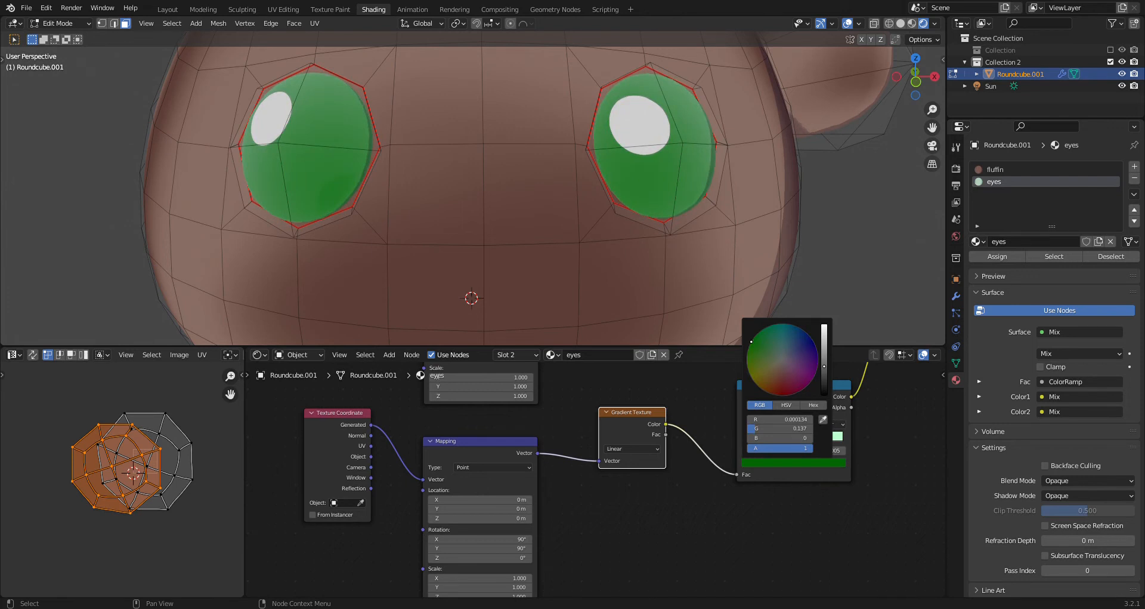
{"action": "left_click_drag", "start_coordinate": [830, 372], "coordinate": [825, 377]}
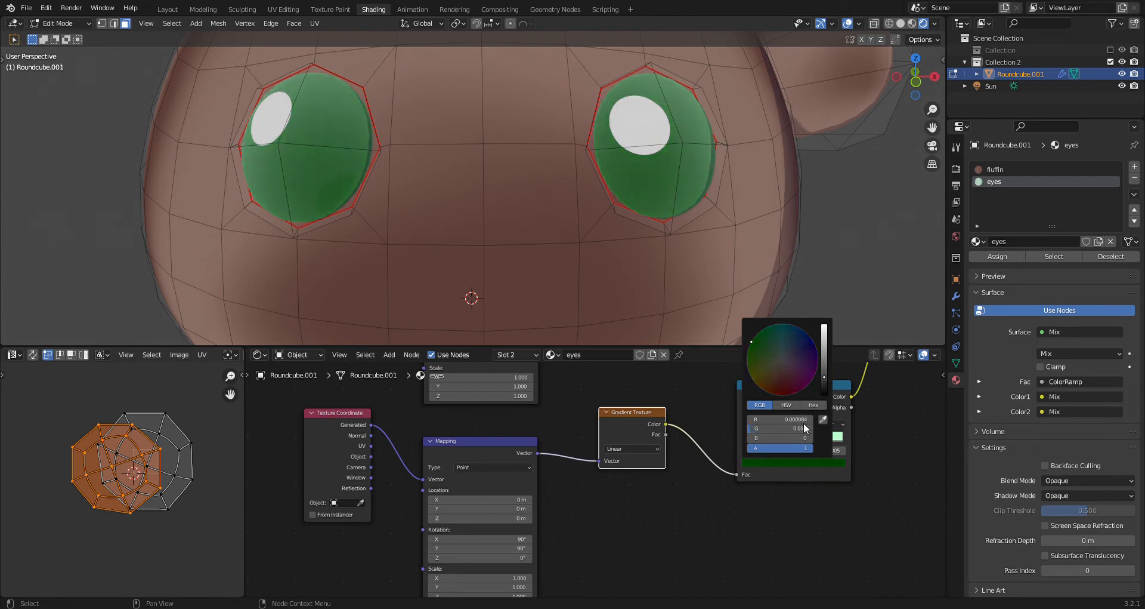
{"action": "scroll", "coordinate": [684, 287], "scroll_direction": "down", "scroll_amount": 5}
{"action": "middle_click_drag", "start_coordinate": [689, 284], "coordinate": [721, 309]}
{"action": "scroll", "coordinate": [679, 464], "scroll_direction": "down", "scroll_amount": 5}
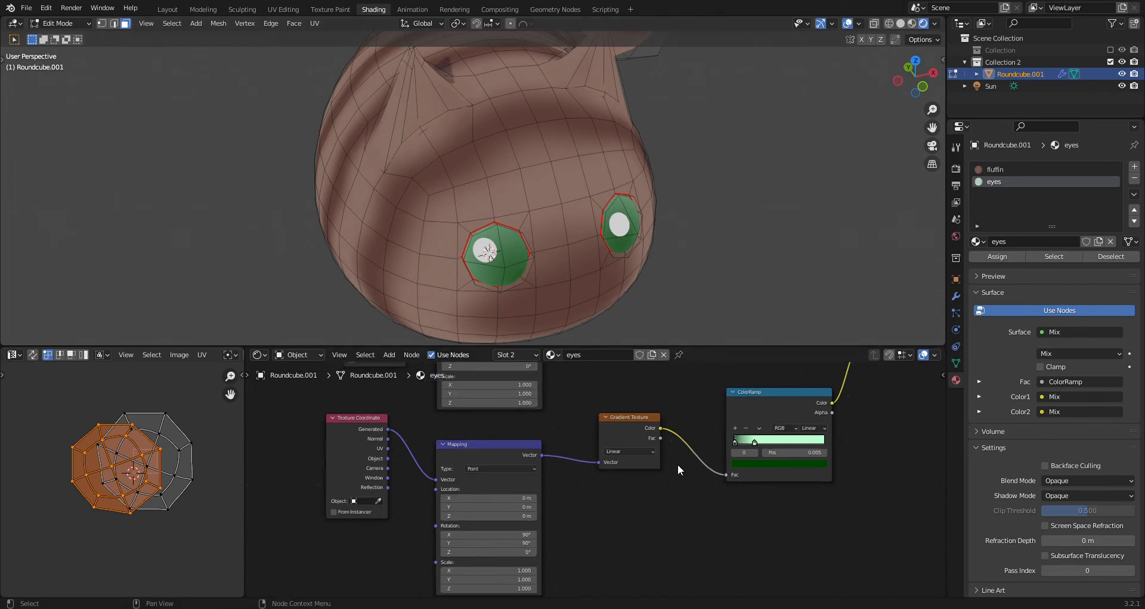
- Add a third material slot using a single-user copy of the eye material and name it blacky
{"action": "left_click", "coordinate": [1135, 168]}
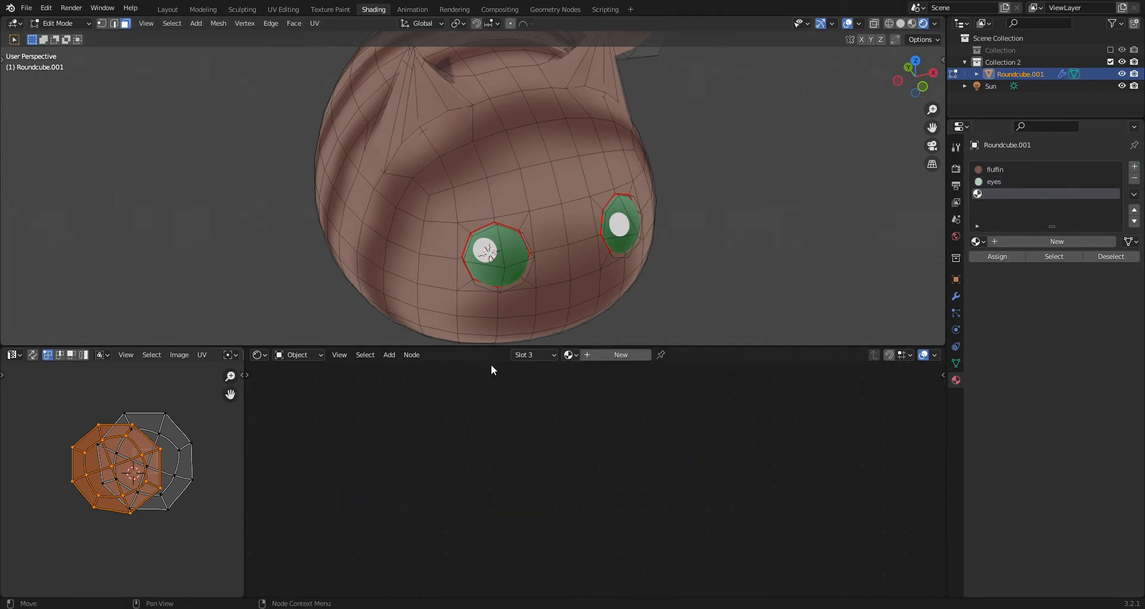
{"action": "left_click", "coordinate": [570, 354]}
{"action": "left_click", "coordinate": [574, 387]}
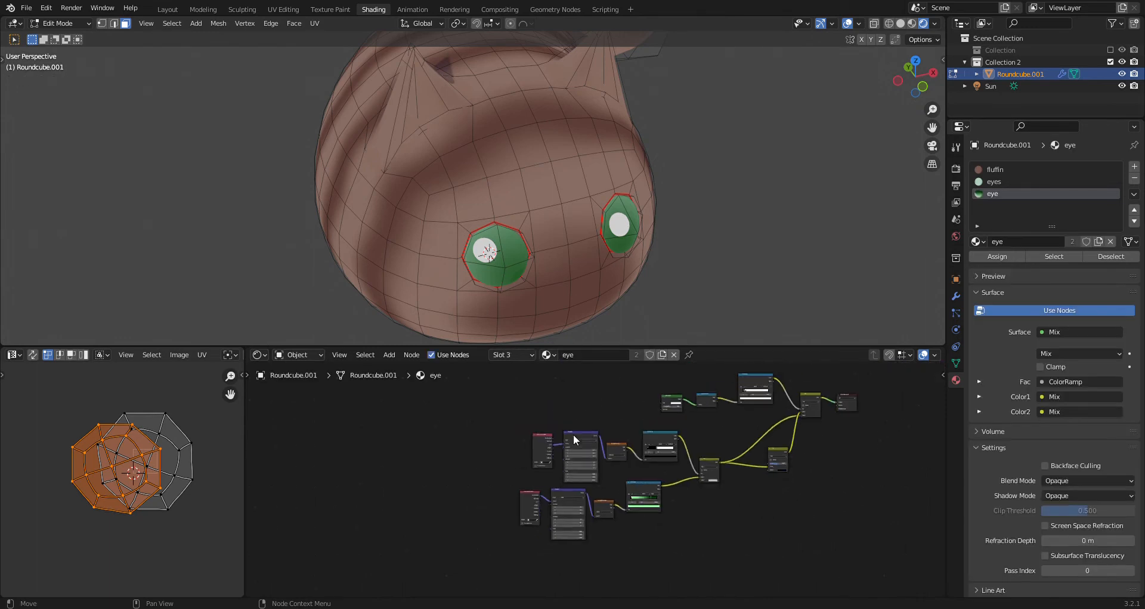
{"action": "left_click", "coordinate": [661, 352]}
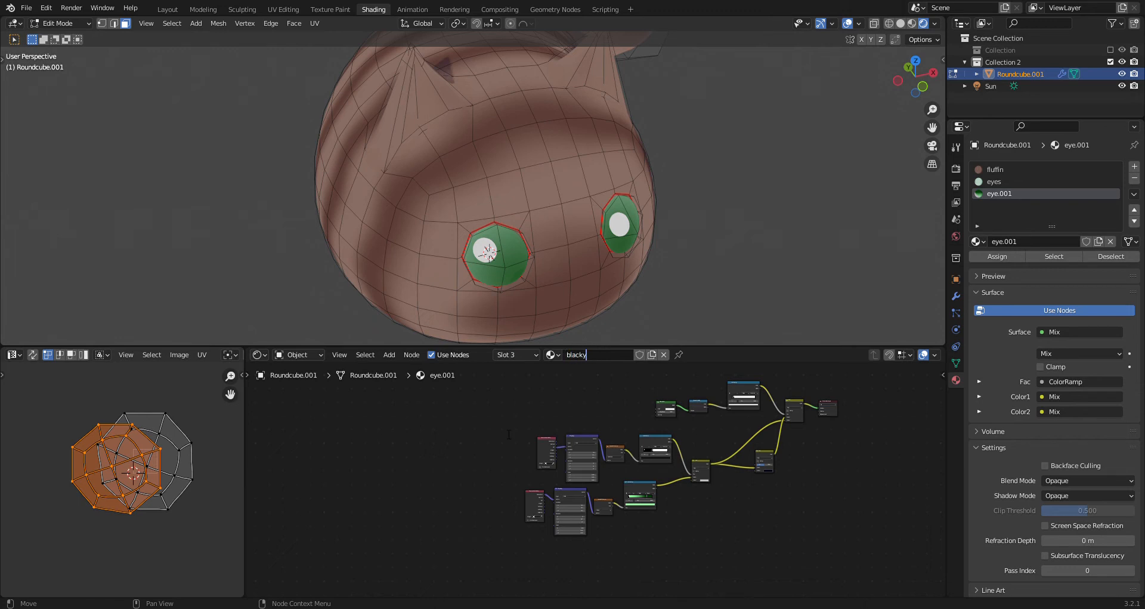
{"action": "key", "text": "Return"}
- Delete the blacky material's coordinate, mapping, gradient, extra ColorRamp and extra Mix nodes, keeping the Diffuse toon chain and its final Mix
{"action": "left_click_drag", "start_coordinate": [489, 427], "coordinate": [858, 578]}
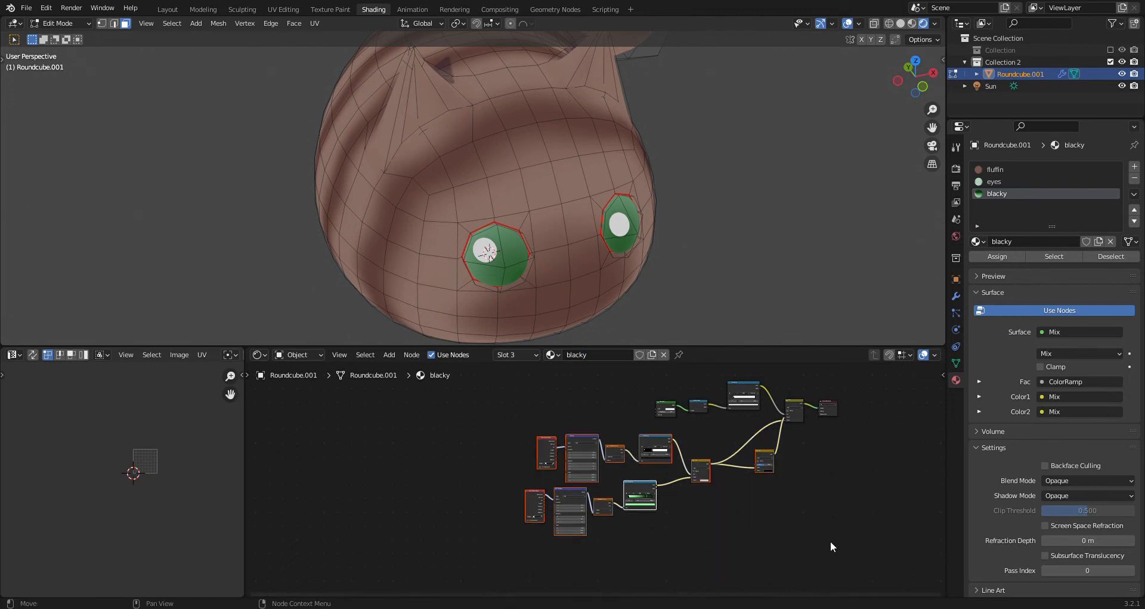
{"action": "key", "text": "x"}
{"action": "middle_click_drag", "start_coordinate": [868, 510], "coordinate": [741, 558]}
{"action": "scroll", "coordinate": [738, 553], "scroll_direction": "up", "scroll_amount": 16}
{"action": "scroll", "coordinate": [717, 500], "scroll_direction": "up", "scroll_amount": 1}
{"action": "middle_click_drag", "start_coordinate": [717, 501], "coordinate": [651, 608]}
- Replace the remaining Mix node with a direct ColorRamp-to-Surface link and darken the ramp's white stop to RGB 0.013
{"action": "left_click_drag", "start_coordinate": [758, 530], "coordinate": [782, 496]}
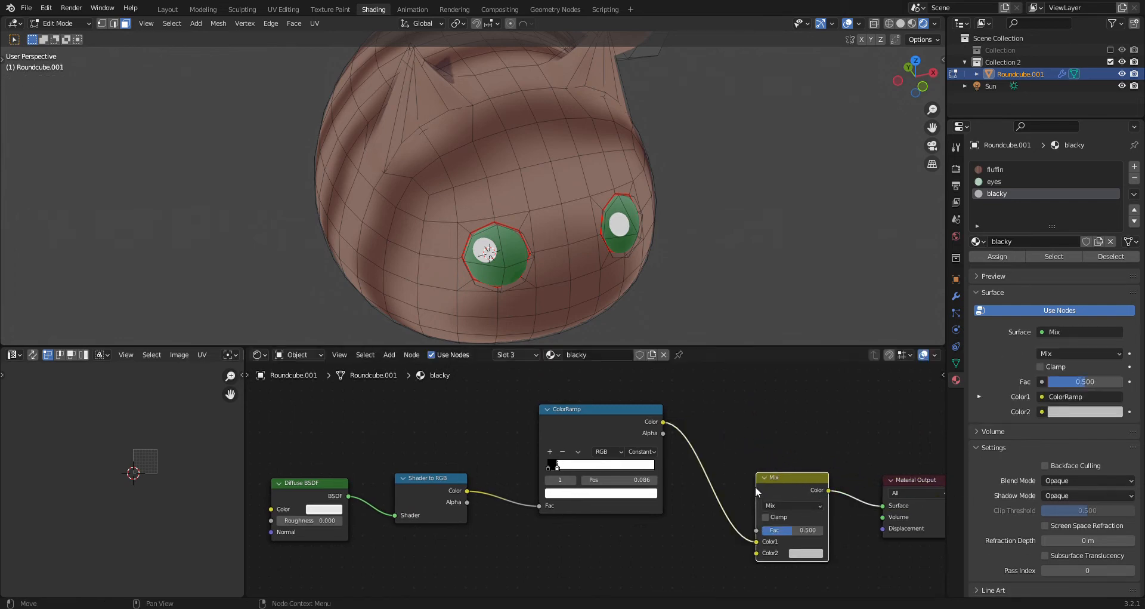
{"action": "left_click_drag", "start_coordinate": [757, 541], "coordinate": [883, 505]}
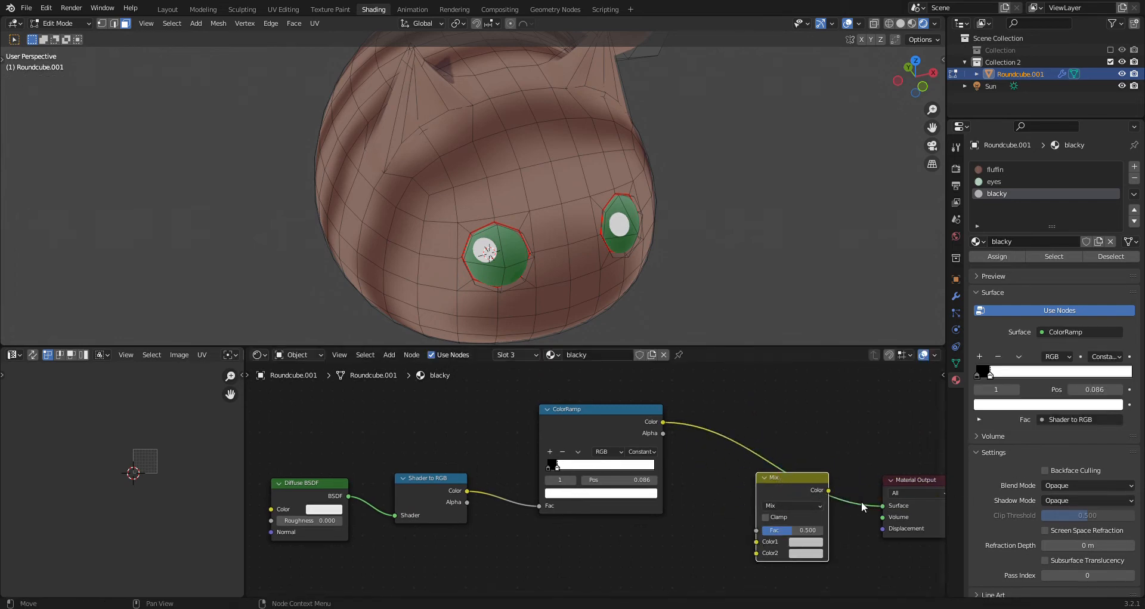
{"action": "key", "text": "x"}
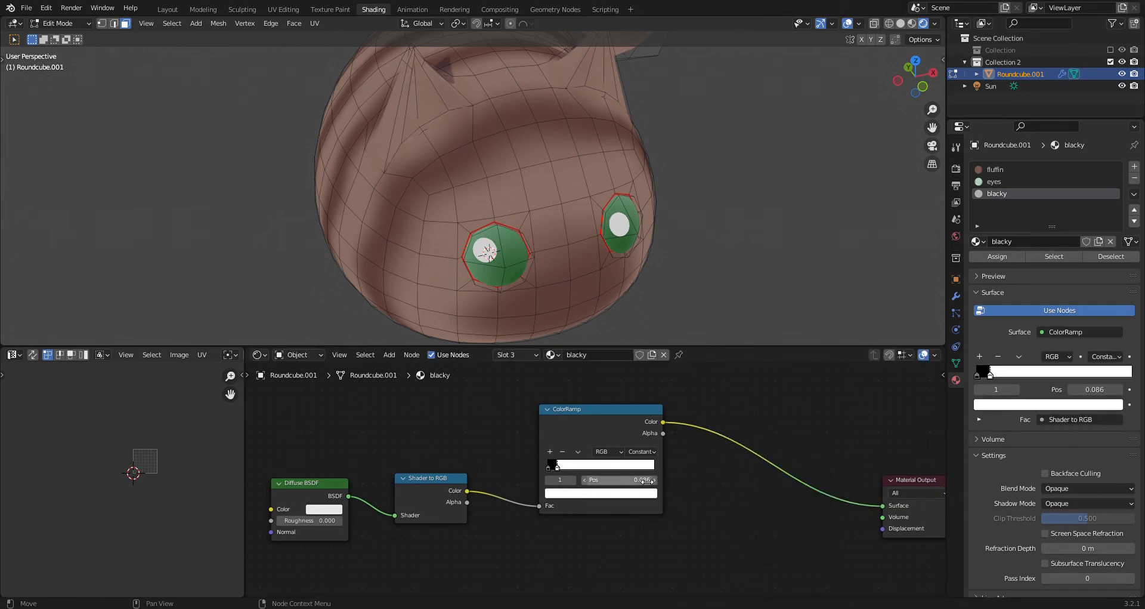
{"action": "left_click", "coordinate": [576, 493]}
{"action": "left_click_drag", "start_coordinate": [633, 396], "coordinate": [634, 412]}
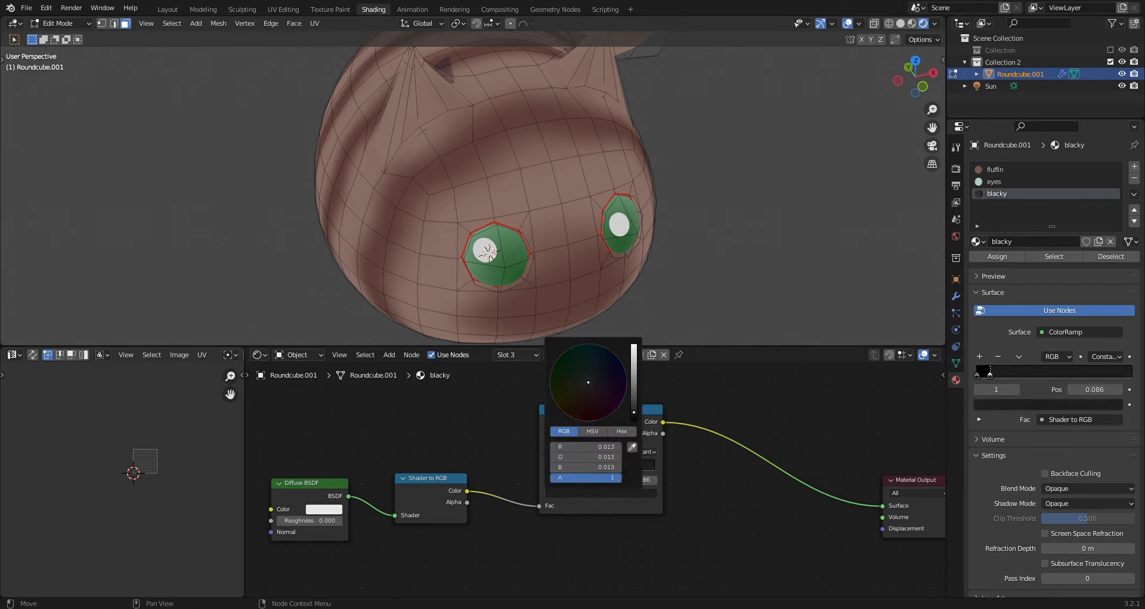
- Select an inner face of one ear and turn off the Subdivision modifier's display in Edit Mode
{"action": "left_click", "coordinate": [432, 106]}
{"action": "middle_click_drag", "start_coordinate": [429, 104], "coordinate": [804, 315]}
{"action": "left_click", "coordinate": [956, 296]}
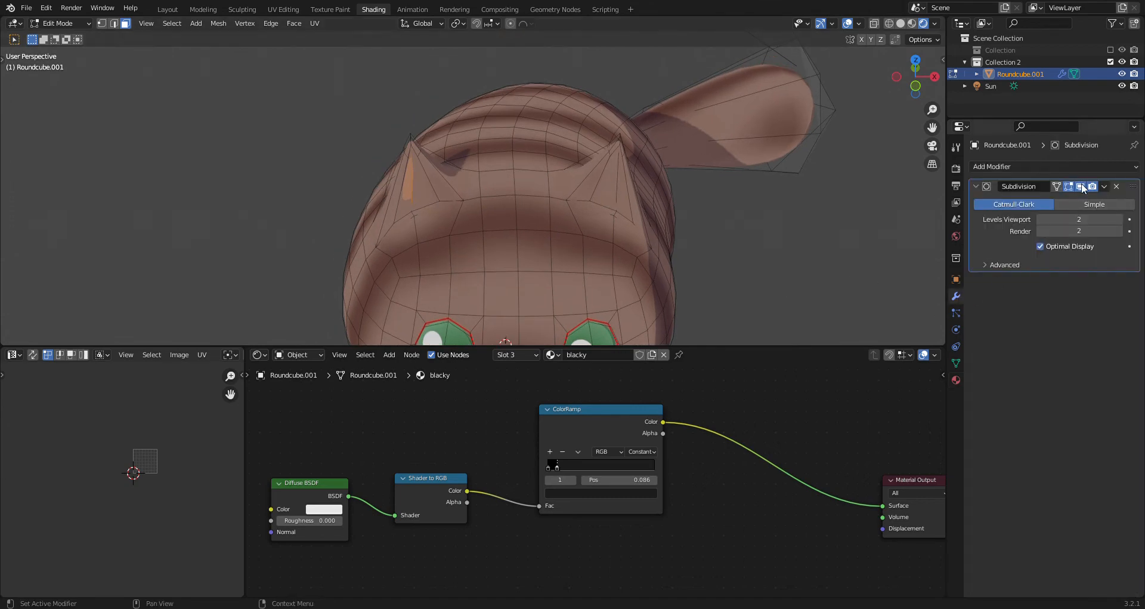
{"action": "left_click", "coordinate": [1068, 186]}
- Extend the selection to all the inner faces of both ears, including the narrow strips at their bases
{"action": "scroll", "coordinate": [616, 192], "scroll_direction": "up", "scroll_amount": 10}
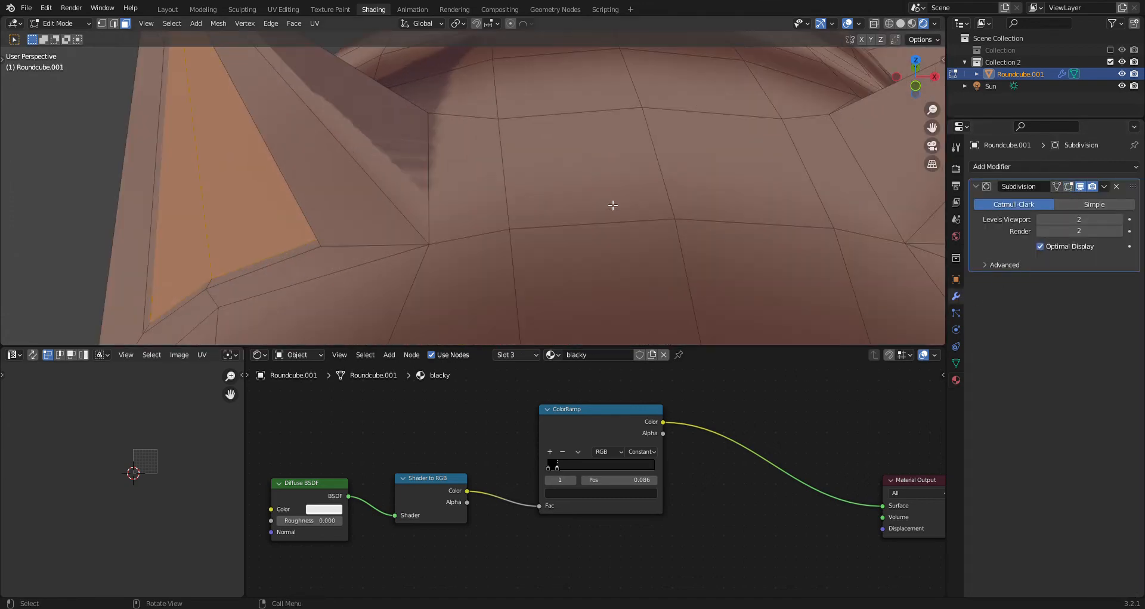
{"action": "scroll", "coordinate": [386, 276], "scroll_direction": "down", "scroll_amount": 2}
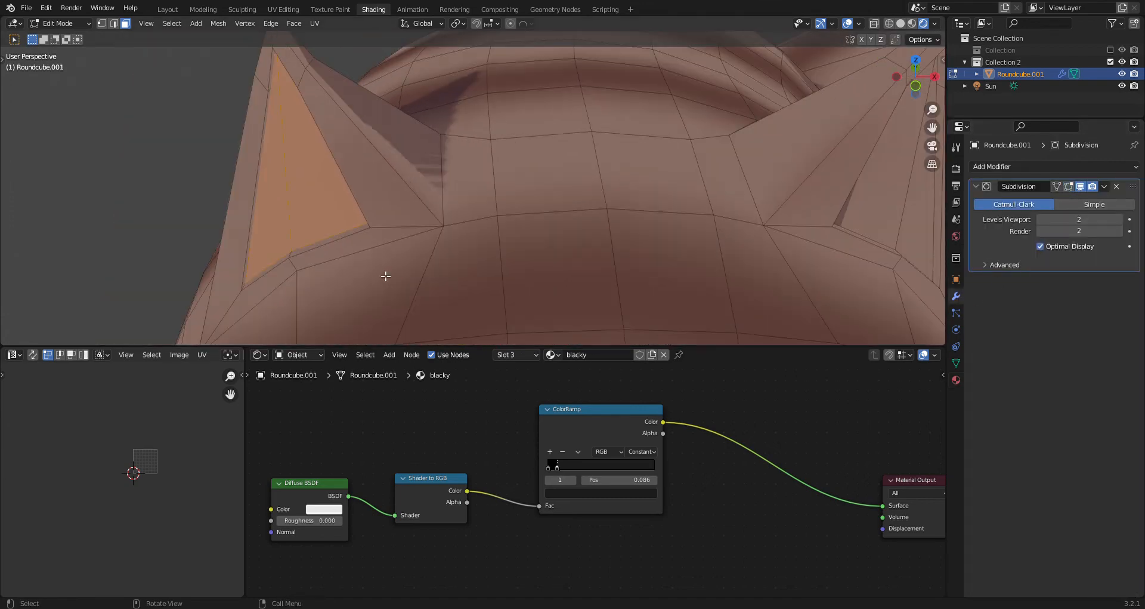
{"action": "left_click", "coordinate": [293, 258], "text": "alt"}
{"action": "middle_click_drag", "start_coordinate": [294, 254], "coordinate": [374, 200]}
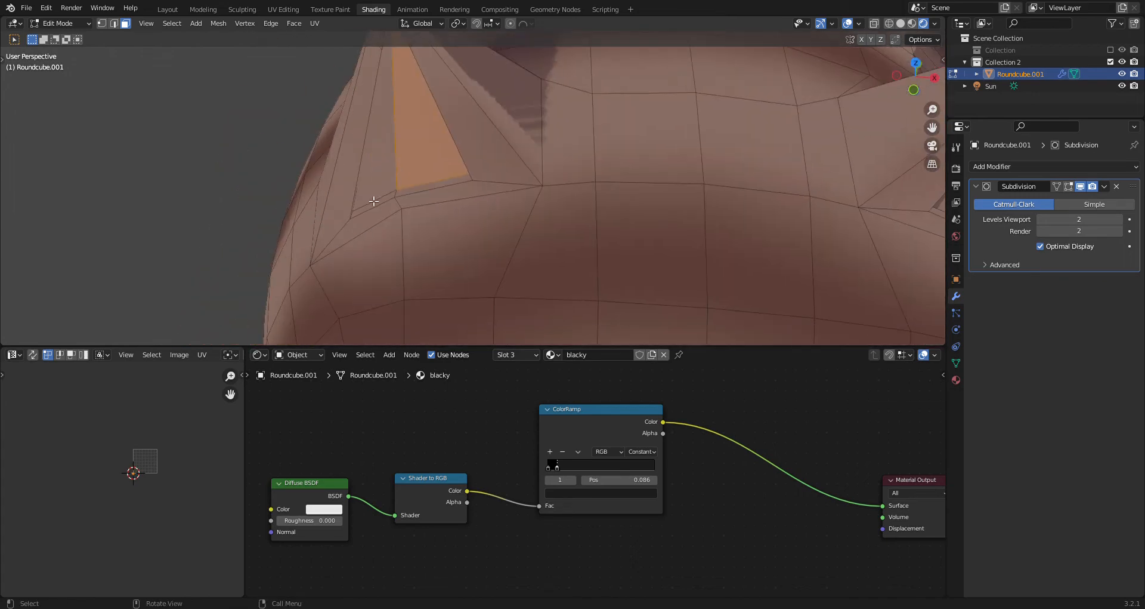
{"action": "left_click", "coordinate": [380, 181], "text": "shift"}
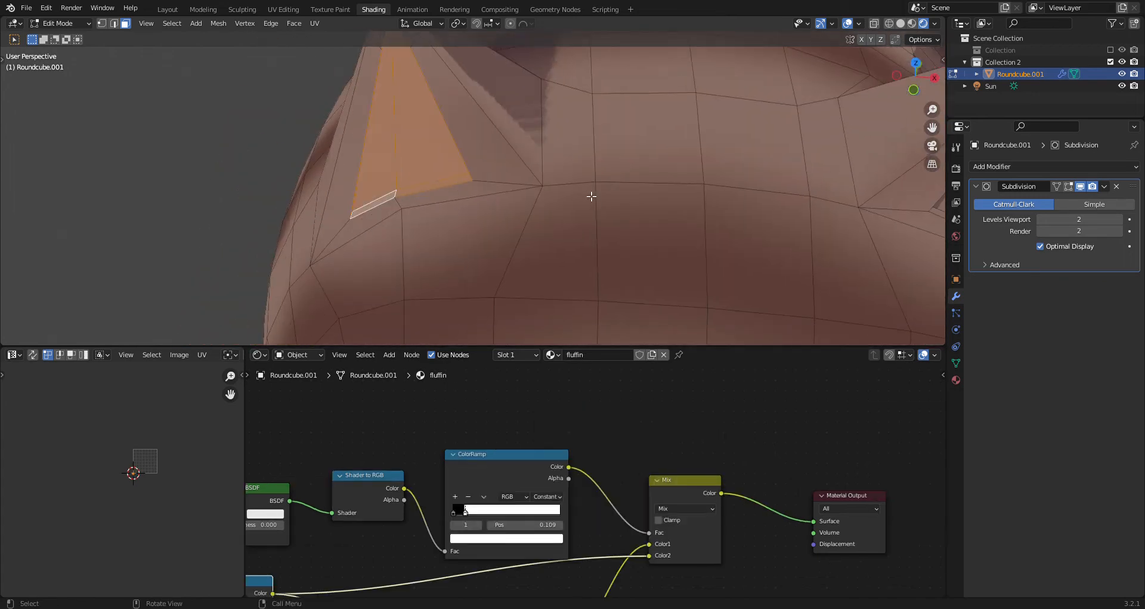
{"action": "middle_click_drag", "start_coordinate": [720, 226], "coordinate": [527, 286]}
{"action": "left_click", "coordinate": [522, 293], "text": "shift"}
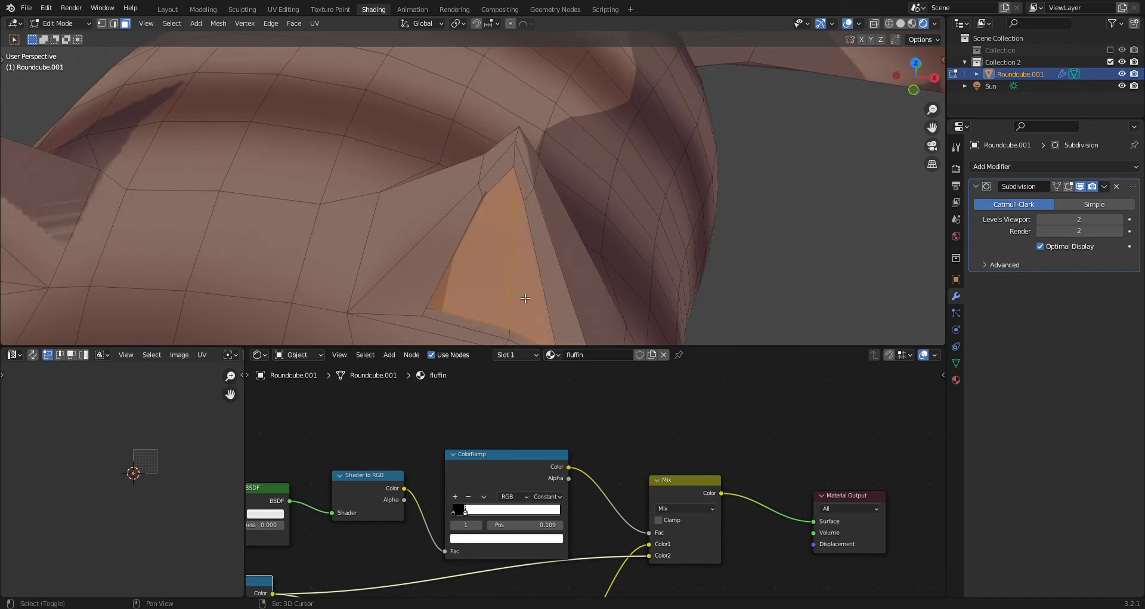
{"action": "left_click", "coordinate": [512, 338], "text": "alt+shift"}
{"action": "scroll", "coordinate": [512, 338], "scroll_direction": "down", "scroll_amount": 3}
{"action": "middle_click_drag", "start_coordinate": [512, 338], "coordinate": [507, 274]}
- Assign the blacky material to the selected inner-ear faces and switch to the Layout workspace
{"action": "left_click", "coordinate": [956, 380]}
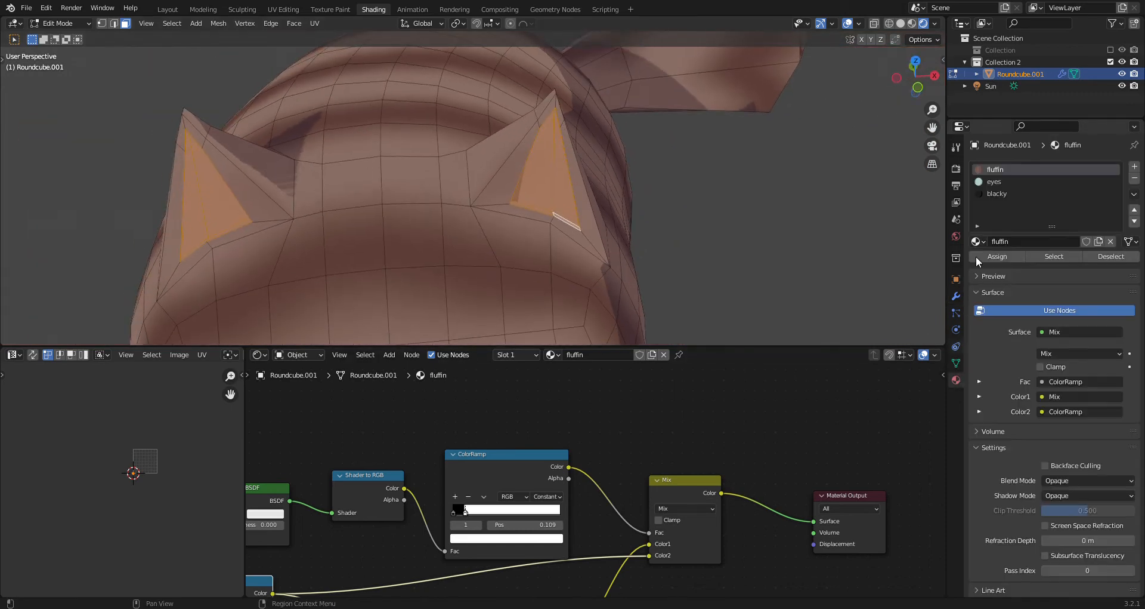
{"action": "left_click", "coordinate": [997, 193]}
{"action": "left_click", "coordinate": [996, 256]}
{"action": "scroll", "coordinate": [767, 237], "scroll_direction": "down", "scroll_amount": 3}
{"action": "middle_click_drag", "start_coordinate": [767, 238], "coordinate": [702, 236]}
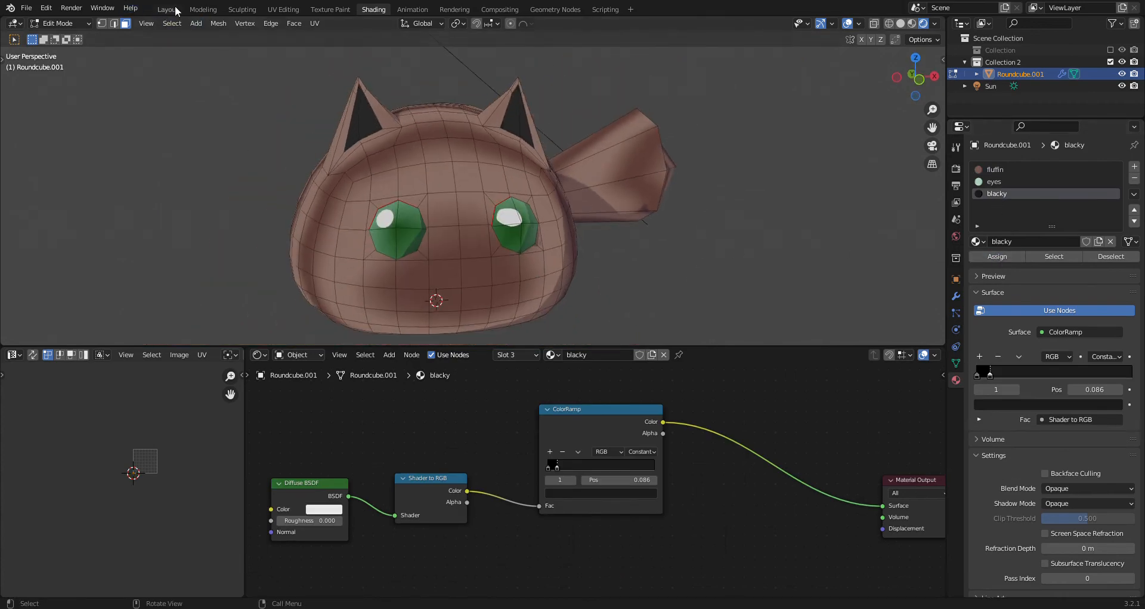
{"action": "left_click", "coordinate": [176, 8]}
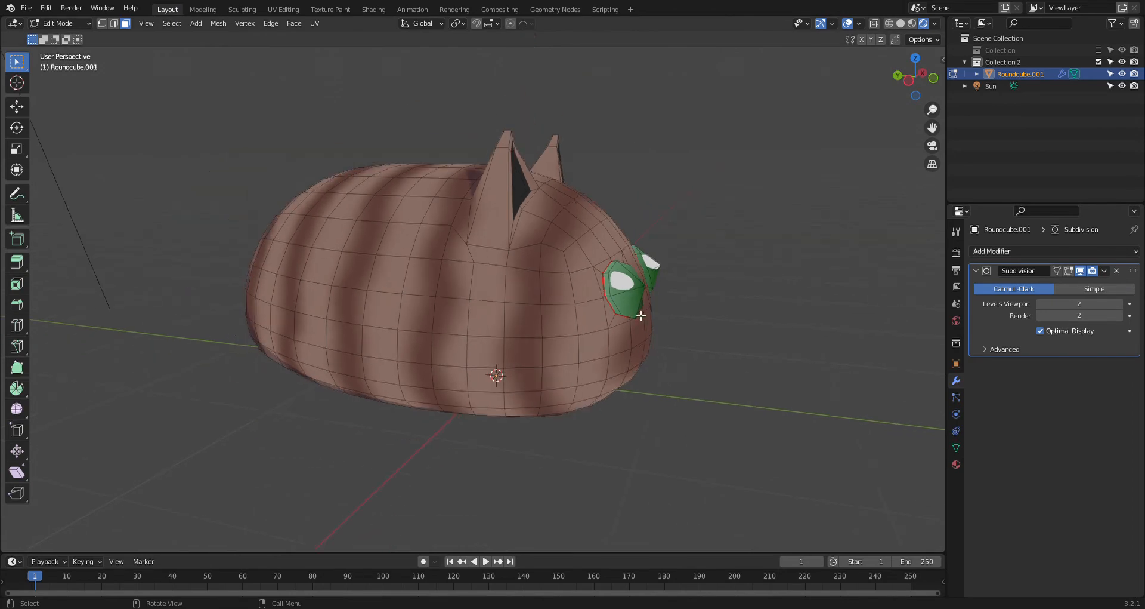
- Turn the Subdivision modifier's display in Edit Mode back on and check the finished ears from the front
{"action": "left_click", "coordinate": [1072, 270]}
{"action": "middle_click_drag", "start_coordinate": [741, 336], "coordinate": [697, 338]}
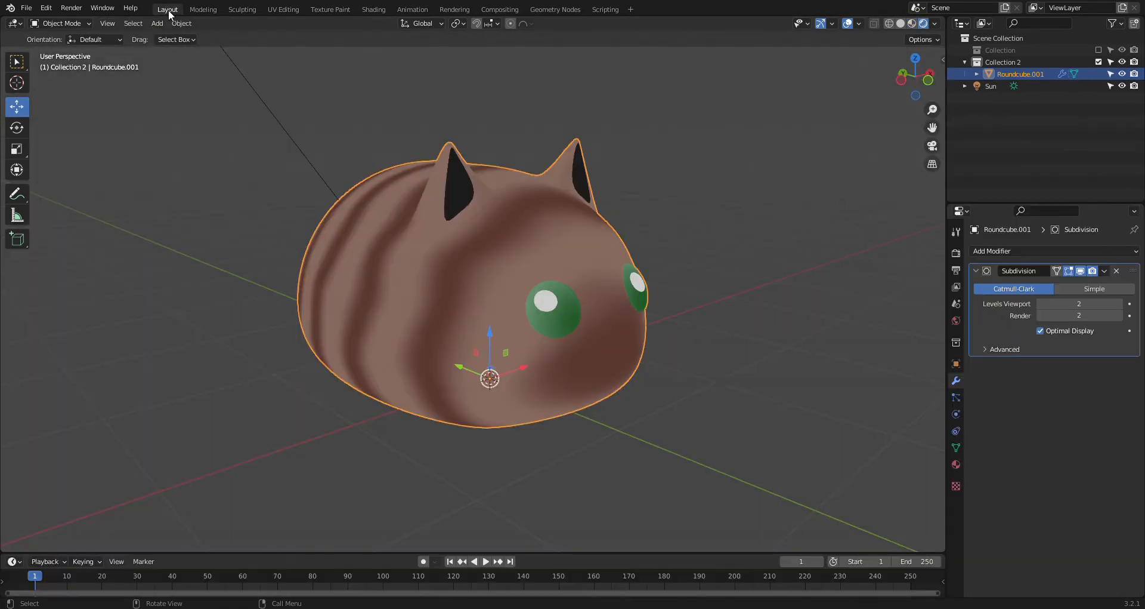
{"action": "middle_click_drag", "start_coordinate": [770, 442], "coordinate": [725, 440]}
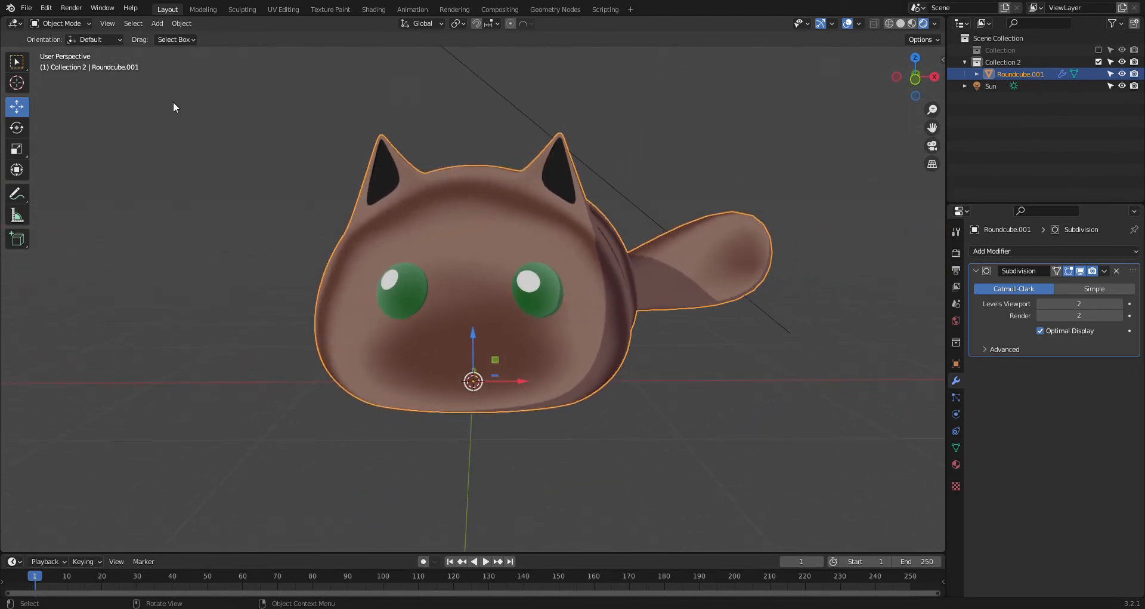
- Add a Path curve, place it just in front of the face at about Y -0.9 m and scale it down to mouth width
{"action": "left_click", "coordinate": [156, 23]}
{"action": "mouse_move", "coordinate": [163, 49]}
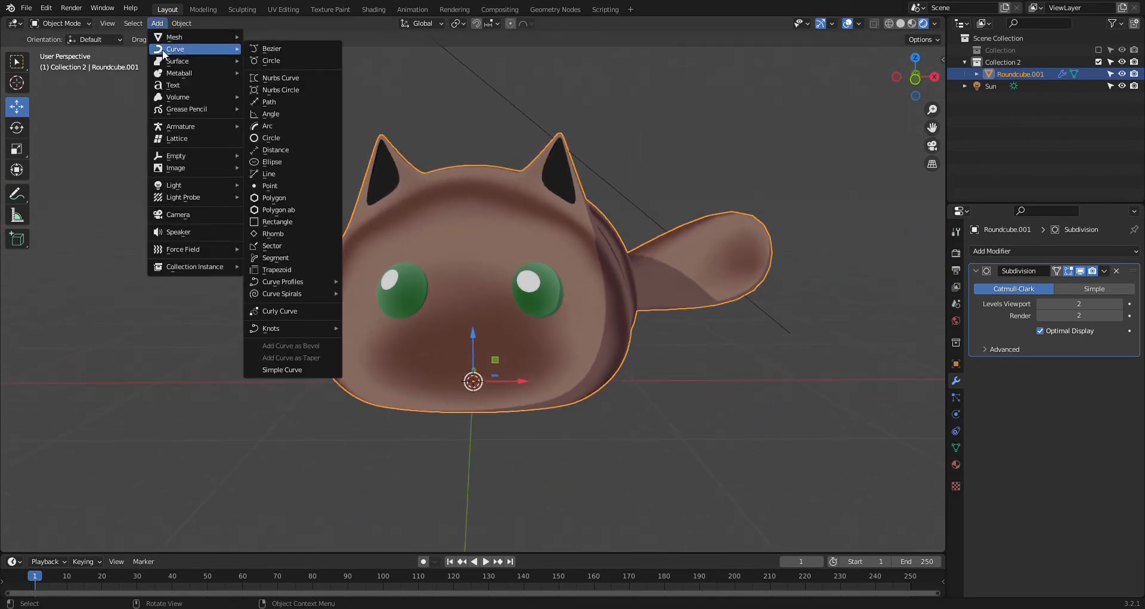
{"action": "left_click", "coordinate": [266, 102]}
{"action": "left_click", "coordinate": [203, 9]}
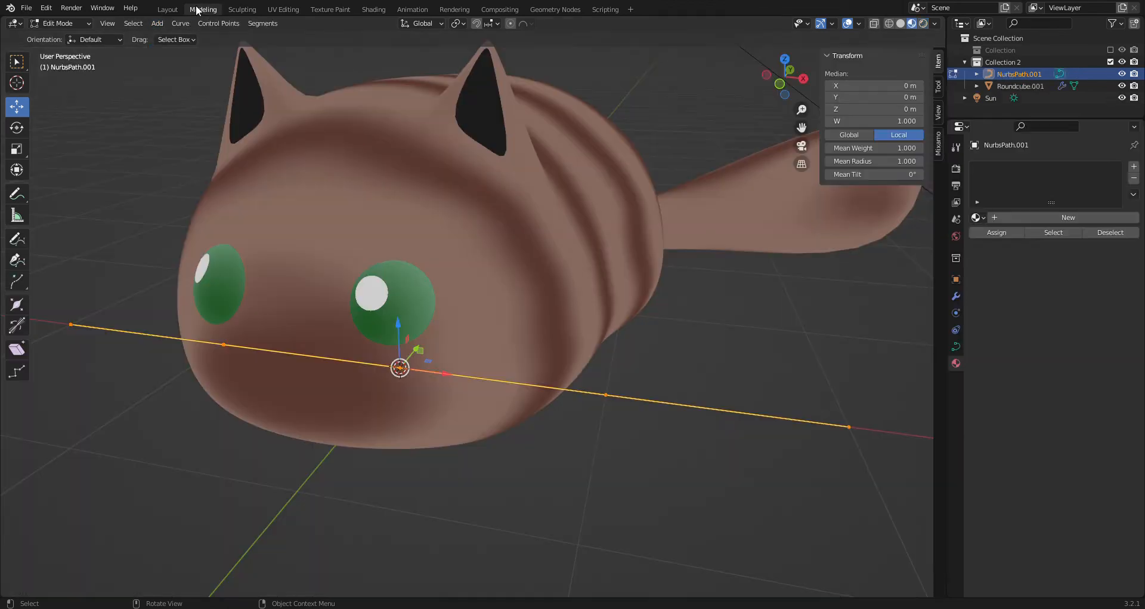
{"action": "middle_click_drag", "start_coordinate": [527, 298], "coordinate": [489, 323]}
{"action": "left_click_drag", "start_coordinate": [439, 280], "coordinate": [672, 492]}
{"action": "key", "text": "s"}
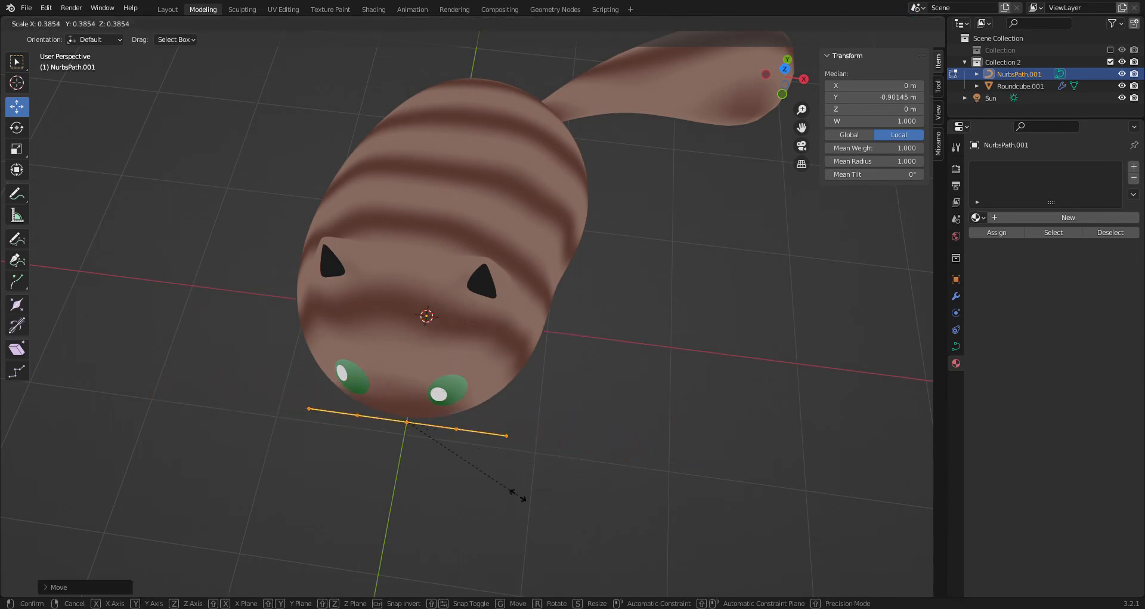
{"action": "left_click", "coordinate": [404, 465]}
- Subdivide the path and raise it to mouth height, at about Z 0.43 m
{"action": "right_click", "coordinate": [406, 464]}
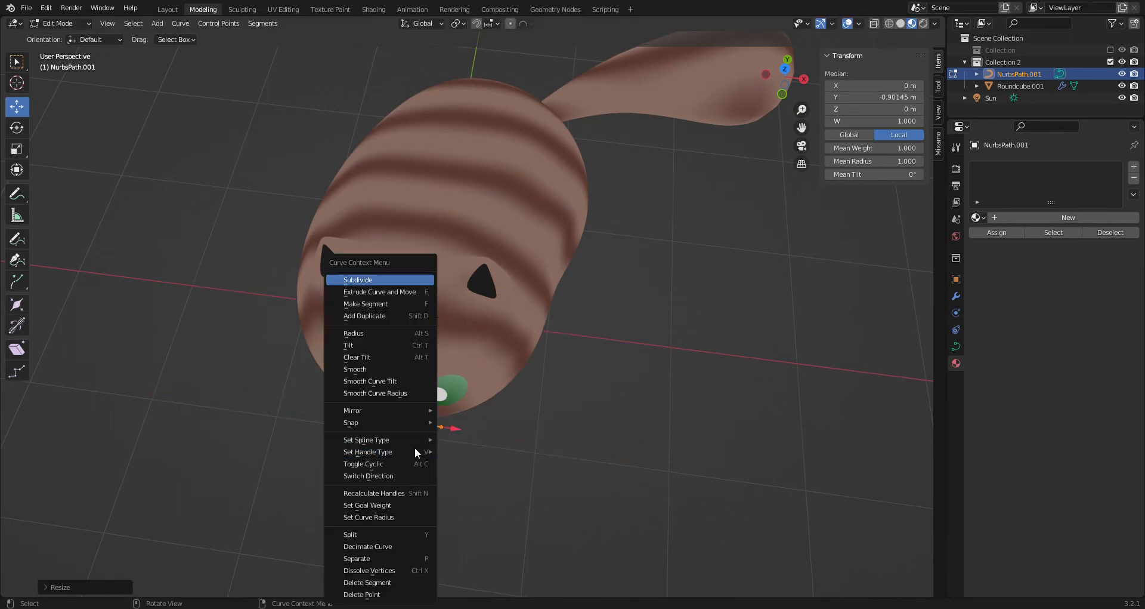
{"action": "left_click", "coordinate": [370, 280]}
{"action": "middle_click_drag", "start_coordinate": [459, 506], "coordinate": [475, 430]}
{"action": "left_click_drag", "start_coordinate": [417, 362], "coordinate": [419, 299]}
{"action": "scroll", "coordinate": [400, 377], "scroll_direction": "up", "scroll_amount": 1}
{"action": "scroll", "coordinate": [400, 377], "scroll_direction": "down", "scroll_amount": 1}
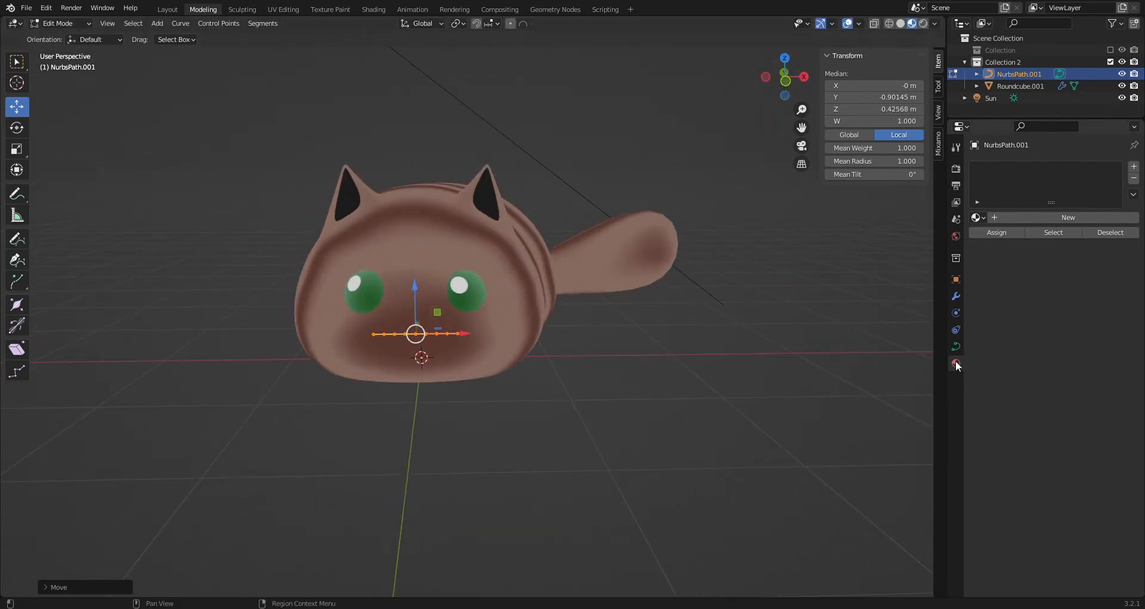
{"action": "scroll", "coordinate": [507, 370], "scroll_direction": "up", "scroll_amount": 4}
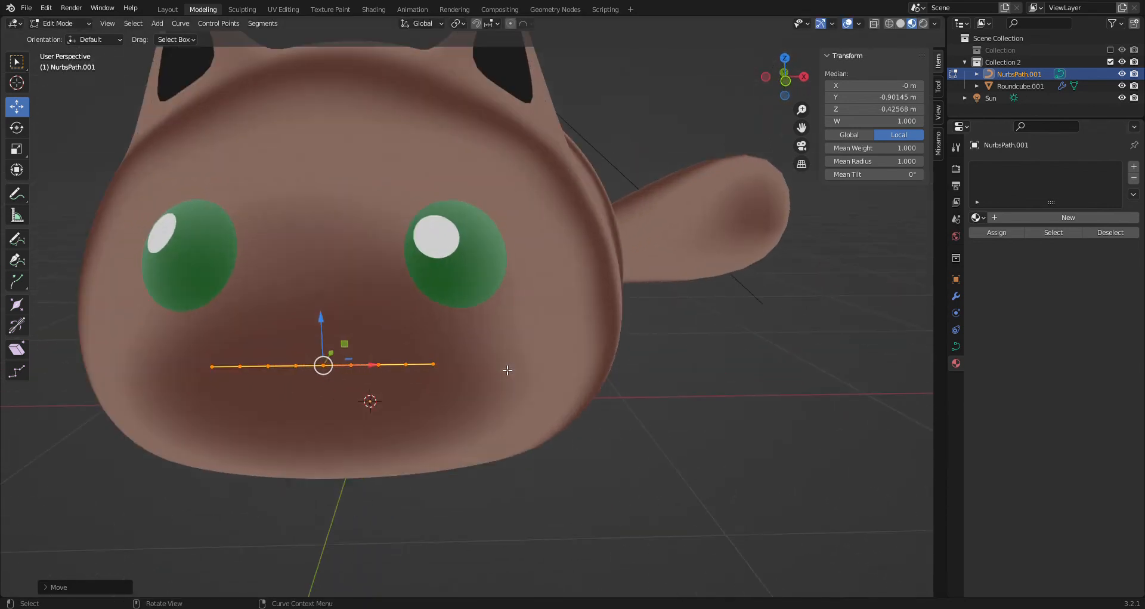
- Give the path a round bevel depth of 0.02 m and move it forward to about Y -0.95 m
{"action": "left_click", "coordinate": [956, 346]}
{"action": "left_click", "coordinate": [1118, 485]}
{"action": "left_click", "coordinate": [1118, 485]}
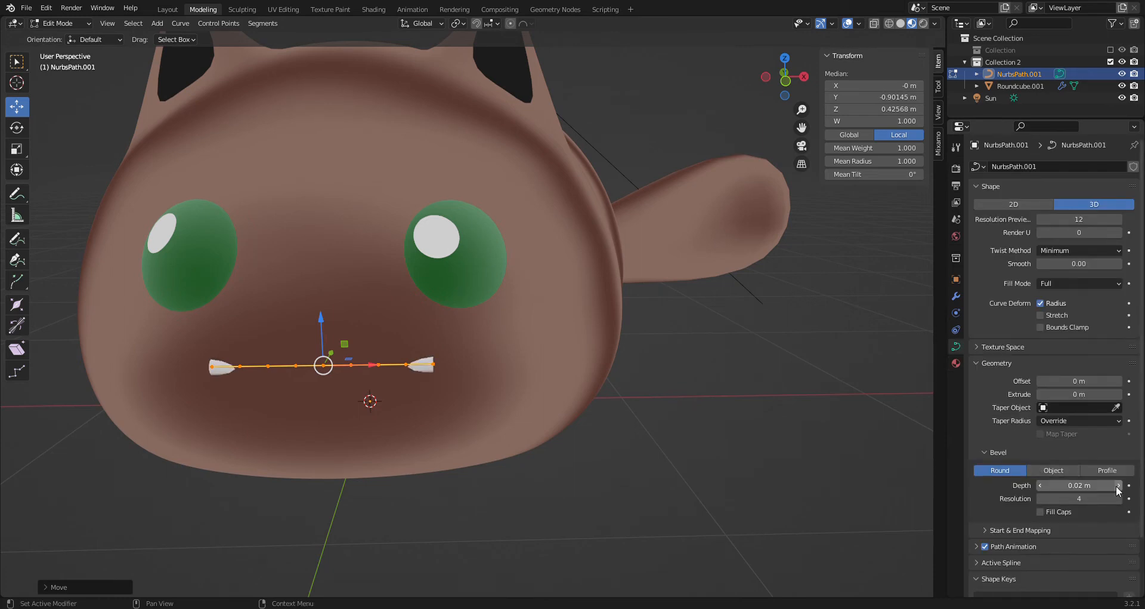
{"action": "scroll", "coordinate": [385, 388], "scroll_direction": "up", "scroll_amount": 2}
{"action": "key", "text": "g"}
{"action": "left_click_drag", "start_coordinate": [307, 488], "coordinate": [303, 509]}
- Assign the existing blacky material to the mouth curve
{"action": "left_click", "coordinate": [957, 362]}
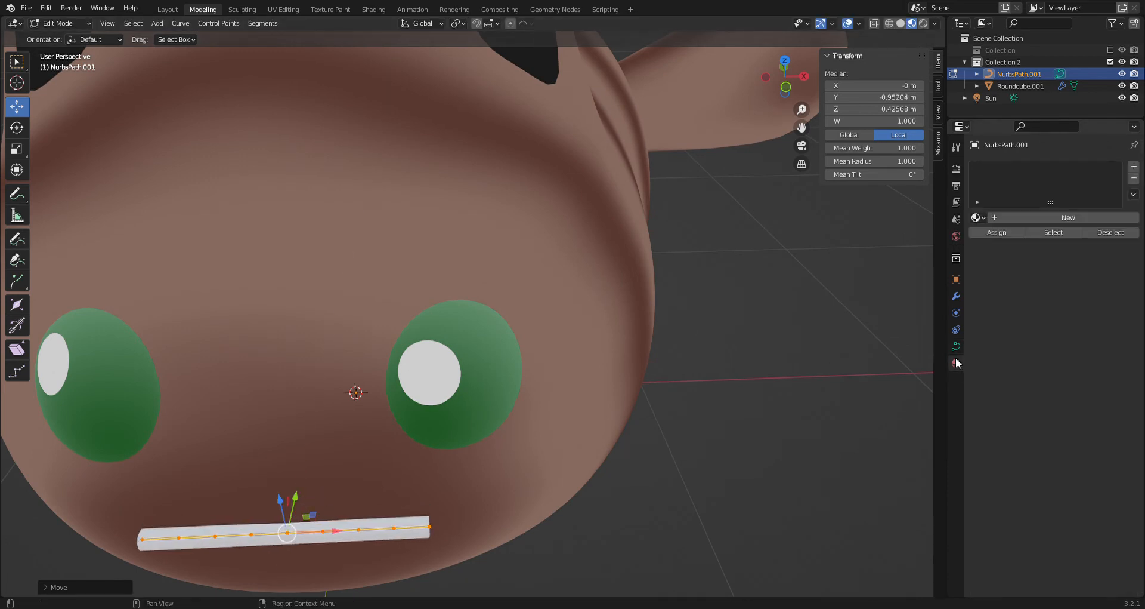
{"action": "left_click", "coordinate": [978, 217]}
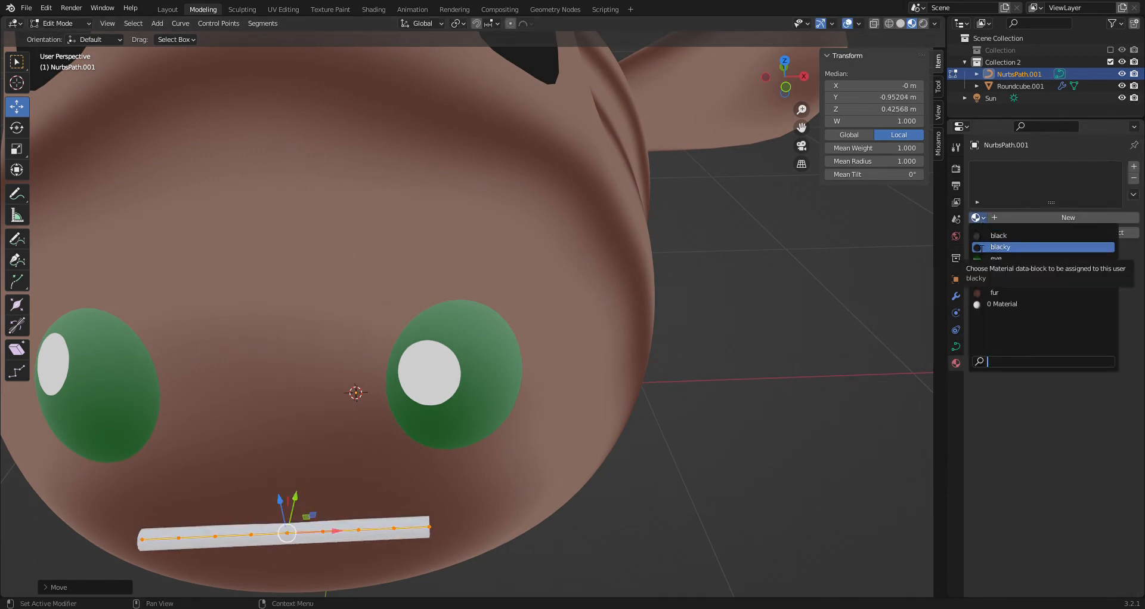
{"action": "left_click", "coordinate": [980, 247]}
{"action": "middle_click_drag", "start_coordinate": [503, 465], "coordinate": [528, 386]}
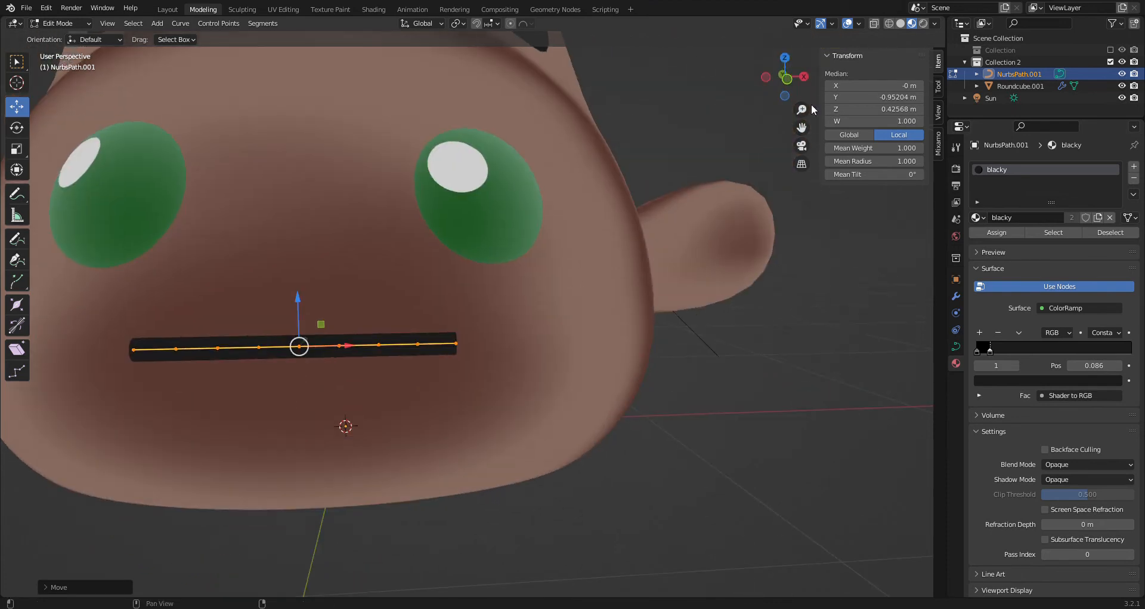
- In front view, reduce the mouth curve's bevel depth to 0.01 m and enable Fill Caps
{"action": "left_click", "coordinate": [787, 83]}
{"action": "middle_click_drag", "start_coordinate": [475, 254], "coordinate": [557, 338], "text": "shift"}
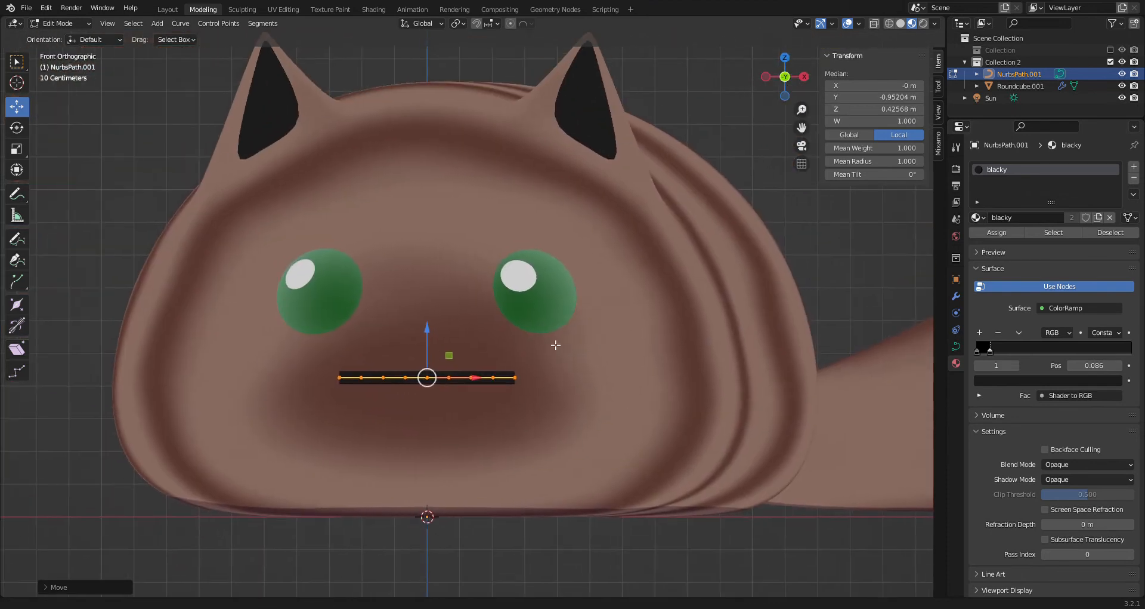
{"action": "scroll", "coordinate": [556, 340], "scroll_direction": "up", "scroll_amount": 1}
{"action": "left_click", "coordinate": [956, 346]}
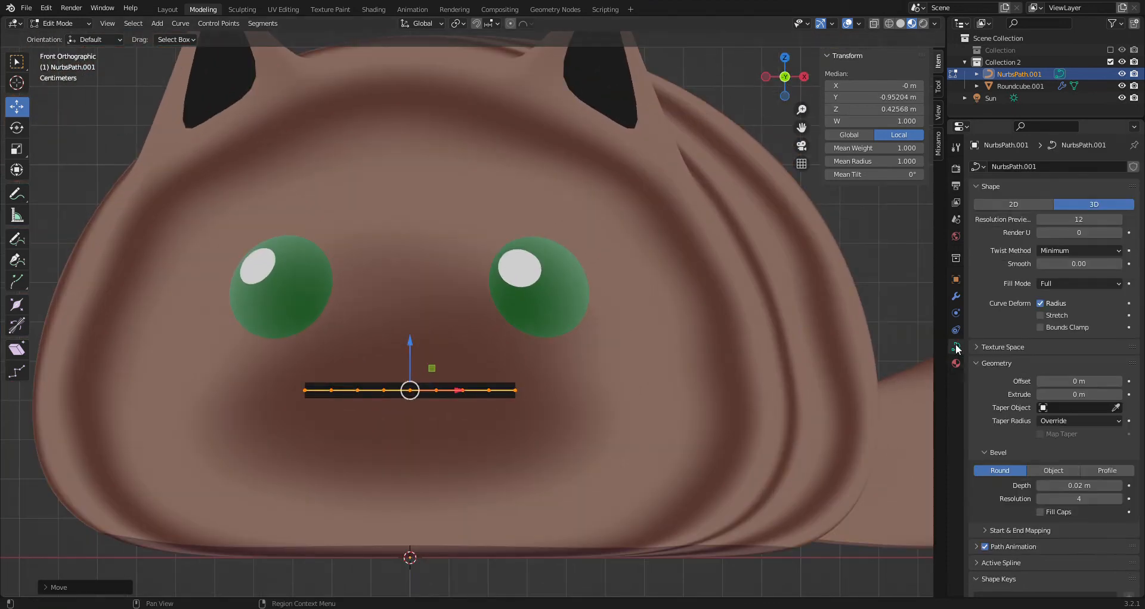
{"action": "left_click", "coordinate": [1040, 485]}
{"action": "left_click", "coordinate": [1041, 511]}
{"action": "scroll", "coordinate": [348, 424], "scroll_direction": "up", "scroll_amount": 1}
{"action": "left_click", "coordinate": [287, 414]}
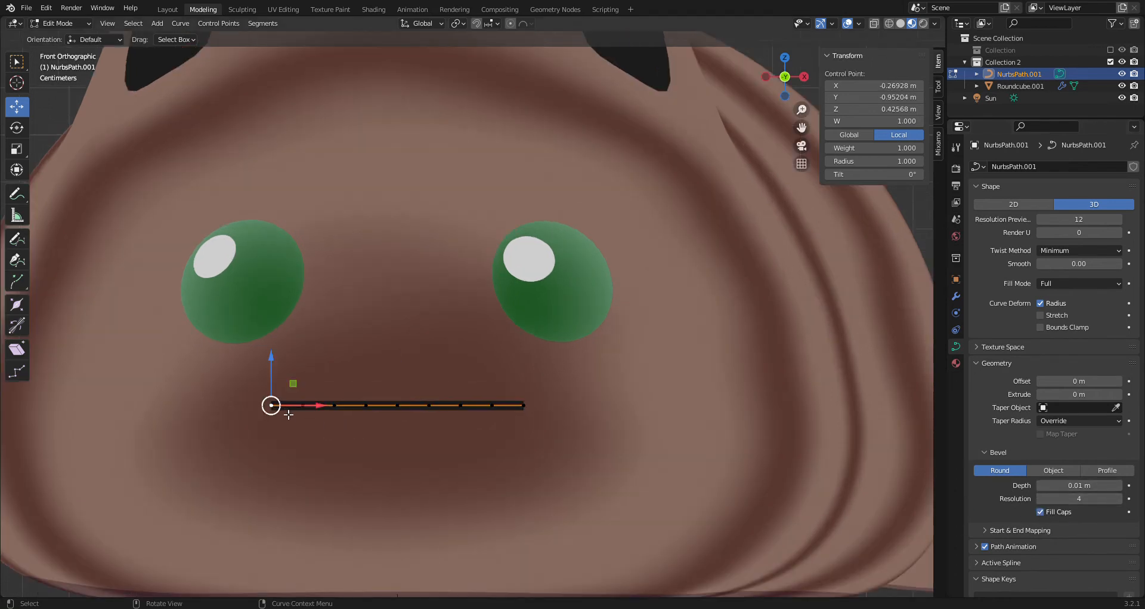
{"action": "key", "text": "g"}
{"action": "left_click", "coordinate": [344, 408]}
{"action": "key", "text": "ctrl+z"}
- Lower the three inner control points on each side of the path's centre by about 0.06 m to form a cat mouth
{"action": "left_click", "coordinate": [304, 479]}
{"action": "left_click_drag", "start_coordinate": [295, 453], "coordinate": [379, 380]}
{"action": "left_click_drag", "start_coordinate": [419, 430], "coordinate": [495, 378]}
{"action": "left_click_drag", "start_coordinate": [398, 370], "coordinate": [398, 396]}
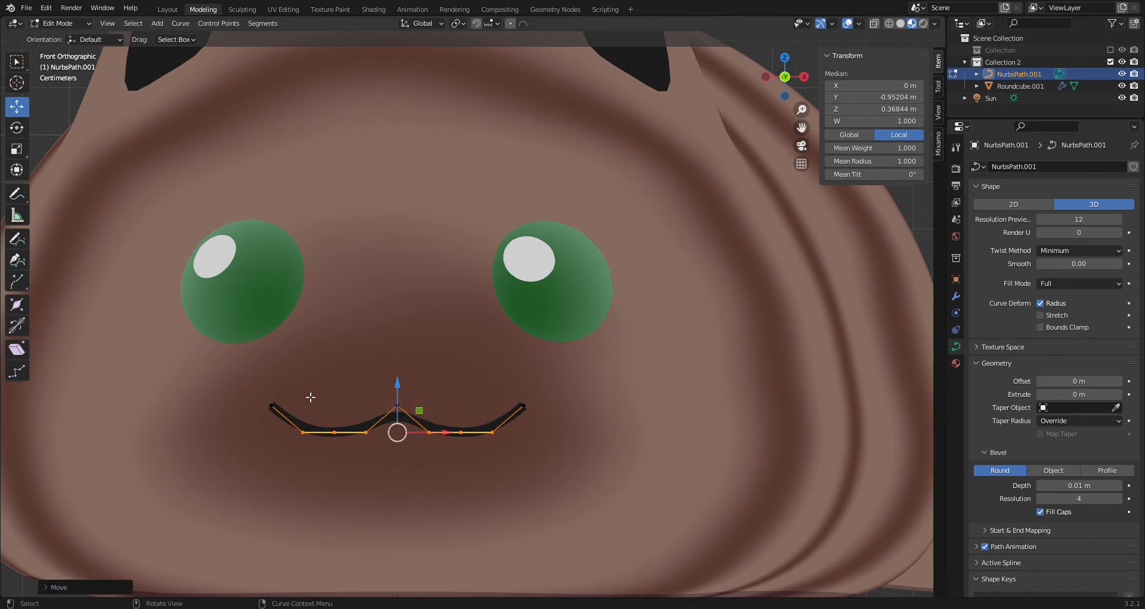
- Select all the mouth's control points and scale them narrower along the X axis
{"action": "left_click", "coordinate": [273, 400], "text": "shift"}
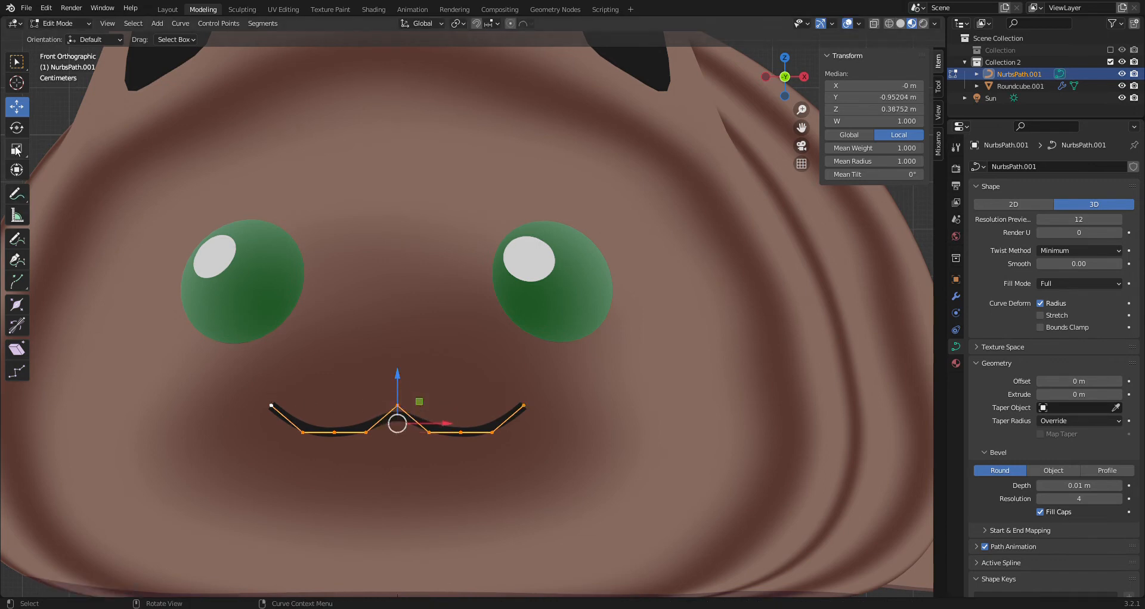
{"action": "left_click", "coordinate": [15, 151]}
{"action": "left_click_drag", "start_coordinate": [452, 420], "coordinate": [437, 426]}
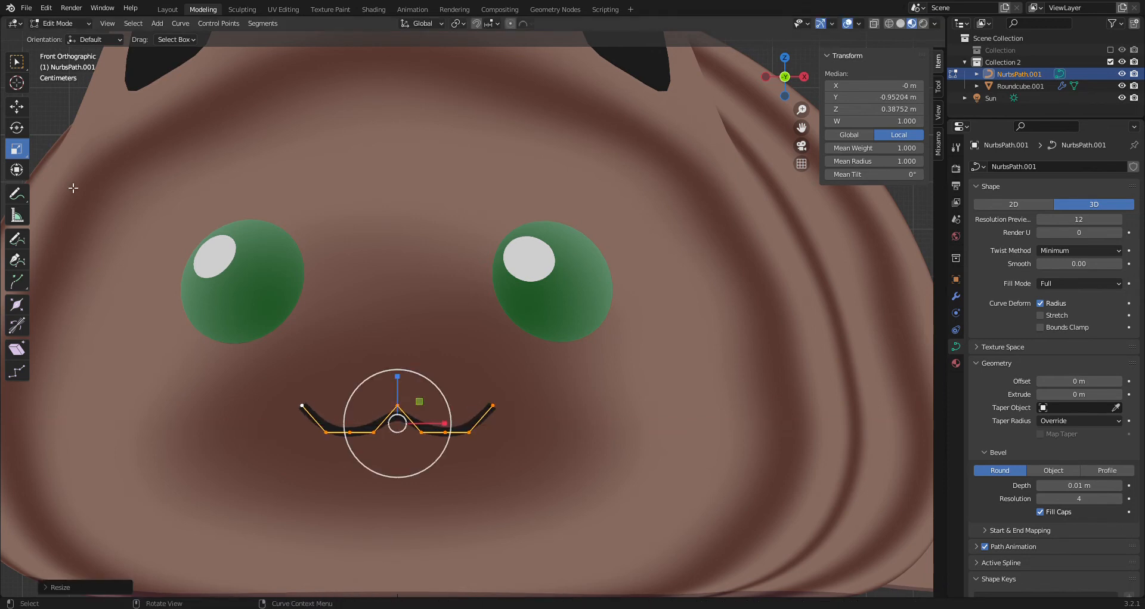
- Lower the middle control point of each mouth arc and raise the whole curve to about Z 0.48 m
{"action": "left_click", "coordinate": [17, 106]}
{"action": "left_click", "coordinate": [349, 434]}
{"action": "left_click", "coordinate": [446, 432], "text": "shift"}
{"action": "left_click_drag", "start_coordinate": [401, 389], "coordinate": [397, 346]}
{"action": "key", "text": "a"}
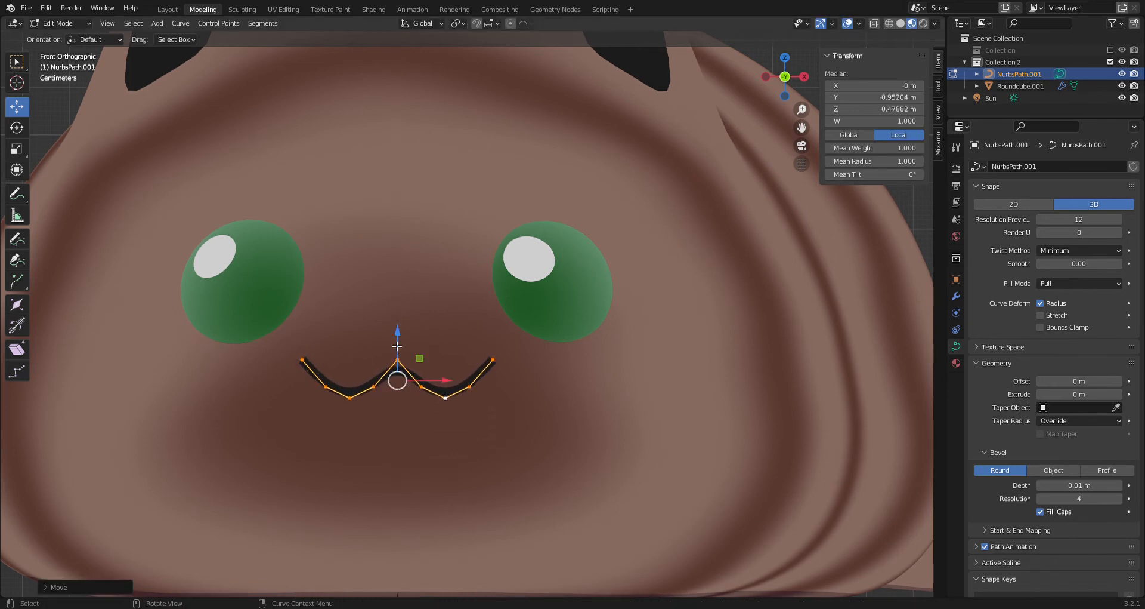
- Add a Shrinkwrap modifier to the mouth curve, targeting Roundcube.001 with an offset of 0.01 m
{"action": "left_click", "coordinate": [957, 296]}
{"action": "left_click", "coordinate": [1064, 166]}
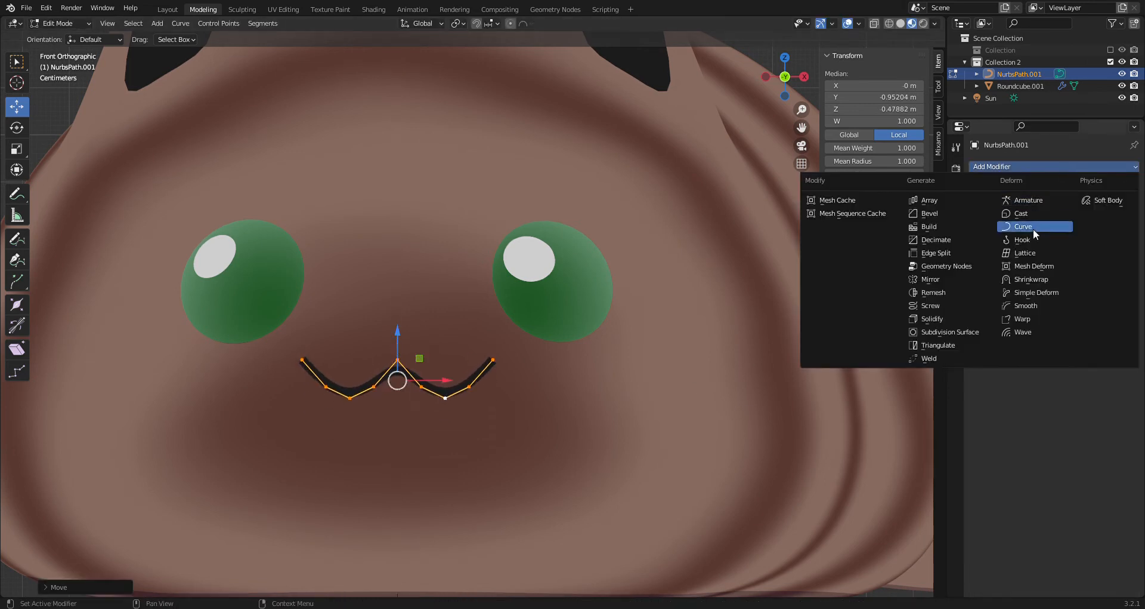
{"action": "left_click", "coordinate": [1032, 279]}
{"action": "left_click", "coordinate": [1114, 234]}
{"action": "left_click", "coordinate": [756, 365]}
{"action": "middle_click_drag", "start_coordinate": [593, 348], "coordinate": [601, 289]}
{"action": "scroll", "coordinate": [601, 288], "scroll_direction": "up", "scroll_amount": 2}
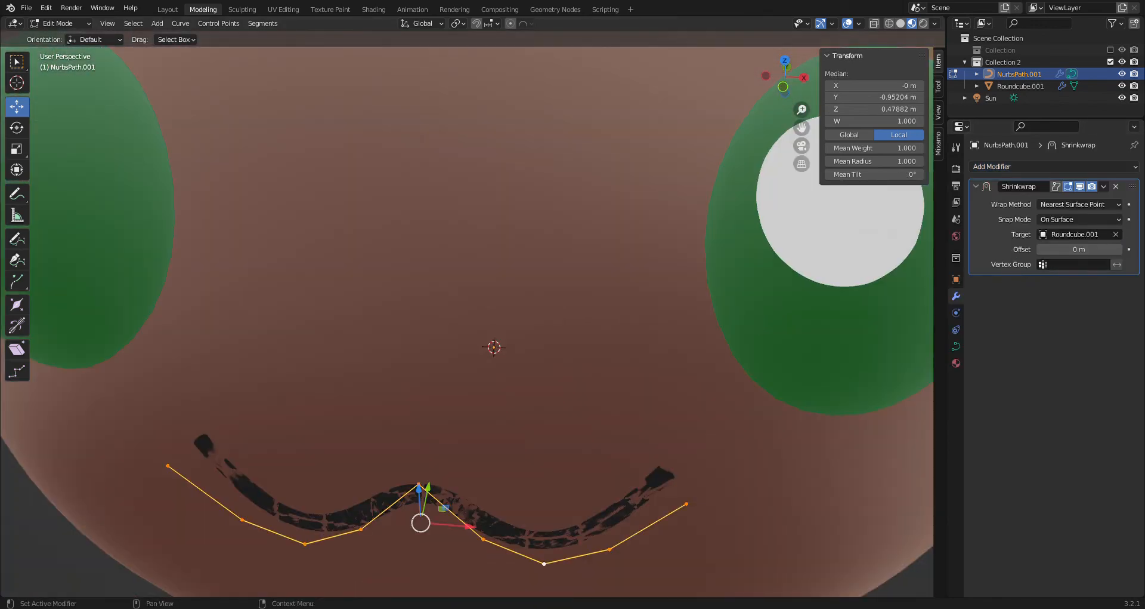
{"action": "left_click", "coordinate": [1119, 249]}
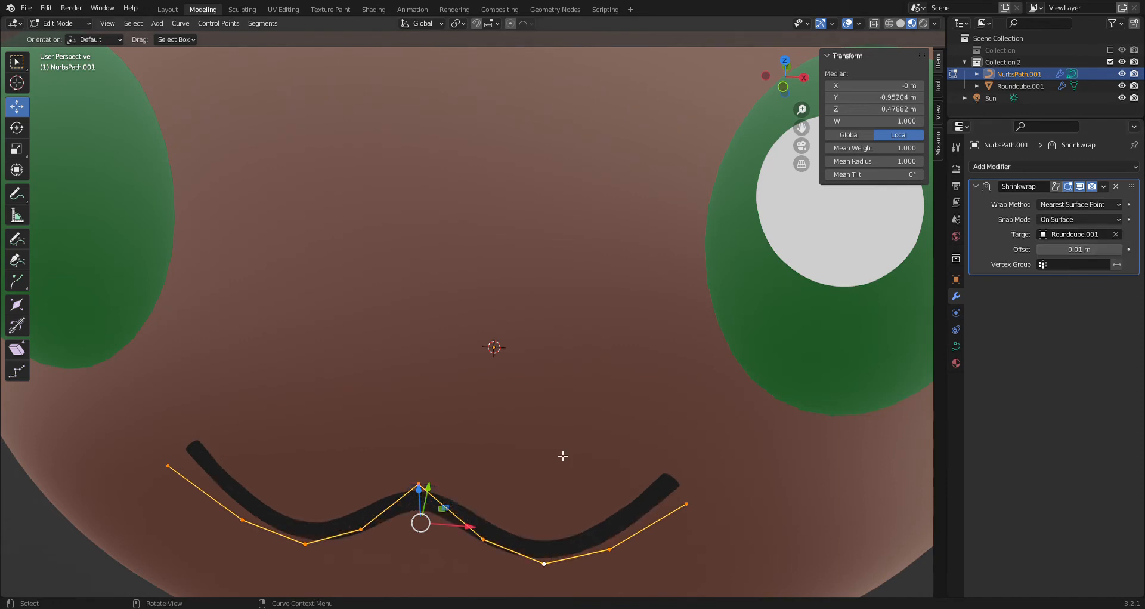
{"action": "middle_click_drag", "start_coordinate": [563, 455], "coordinate": [481, 481]}
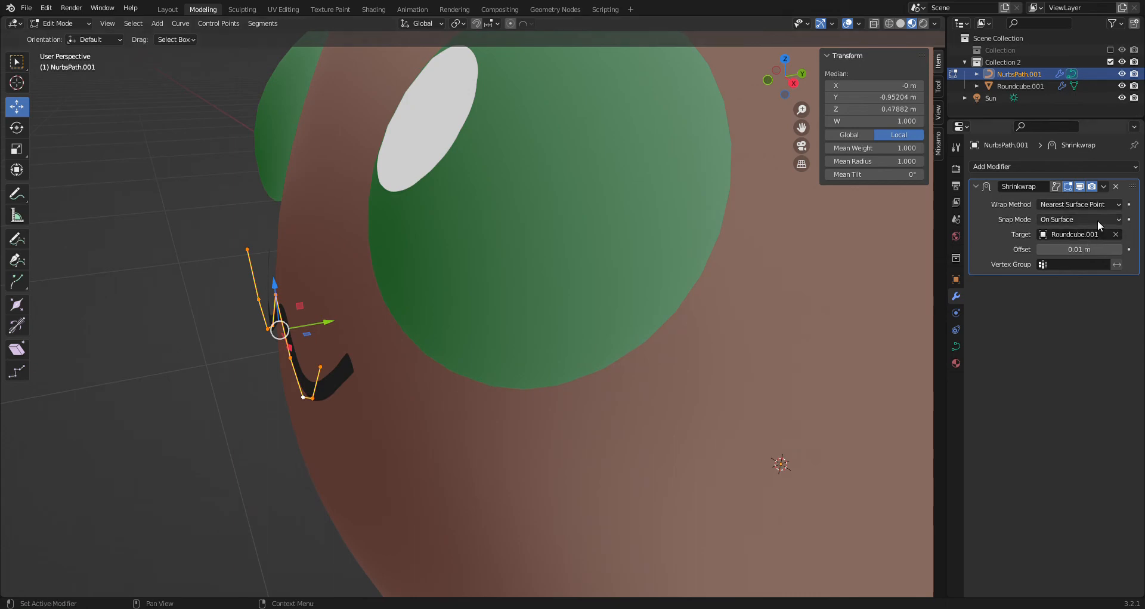
- In the Layout workspace, reset the Shrinkwrap offset to its default and apply the modifier to the mouth curve
{"action": "left_click", "coordinate": [170, 9]}
{"action": "scroll", "coordinate": [562, 245], "scroll_direction": "up", "scroll_amount": 8}
{"action": "scroll", "coordinate": [789, 339], "scroll_direction": "down", "scroll_amount": 3}
{"action": "middle_click_drag", "start_coordinate": [710, 398], "coordinate": [738, 209]}
{"action": "scroll", "coordinate": [597, 389], "scroll_direction": "up", "scroll_amount": 2}
{"action": "mouse_move", "coordinate": [348, 418]}
{"action": "middle_mouse_down"}
{"action": "mouse_move", "coordinate": [324, 420]}
{"action": "mouse_move", "coordinate": [324, 436]}
{"action": "mouse_move", "coordinate": [338, 436]}
{"action": "middle_mouse_up"}
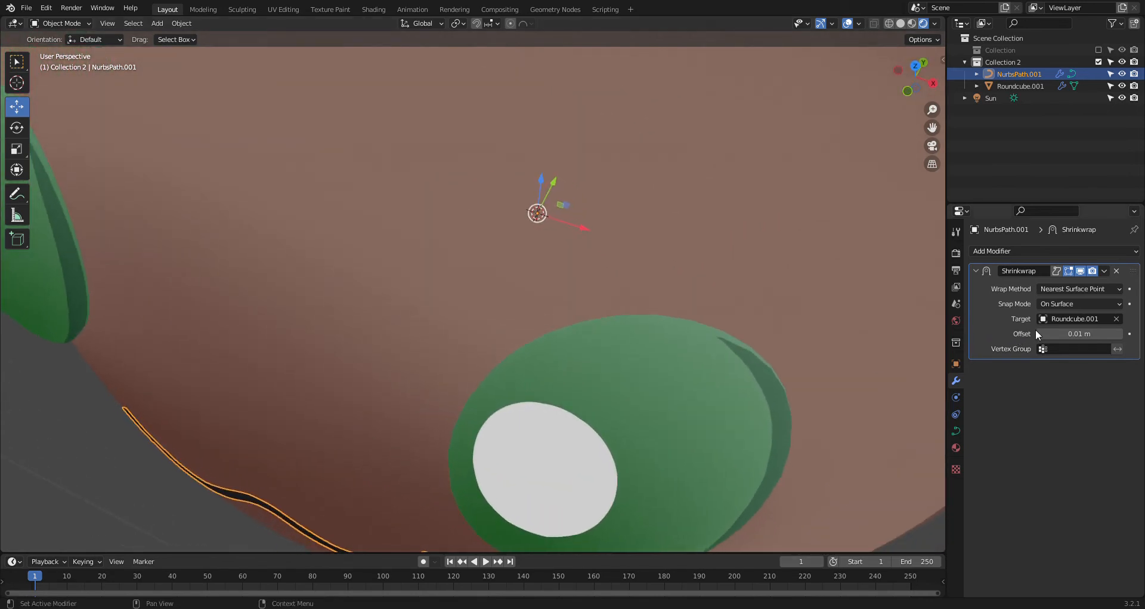
{"action": "key", "text": "BackSpace"}
{"action": "left_click", "coordinate": [1104, 271]}
{"action": "left_click", "coordinate": [1083, 283]}
{"action": "middle_click_drag", "start_coordinate": [371, 431], "coordinate": [423, 402]}
{"action": "scroll", "coordinate": [427, 382], "scroll_direction": "down", "scroll_amount": 8}
{"action": "middle_click_drag", "start_coordinate": [431, 356], "coordinate": [270, 471]}
- Review the scene's Eevee render settings and examine the character with its new mouth
{"action": "left_click", "coordinate": [473, 214]}
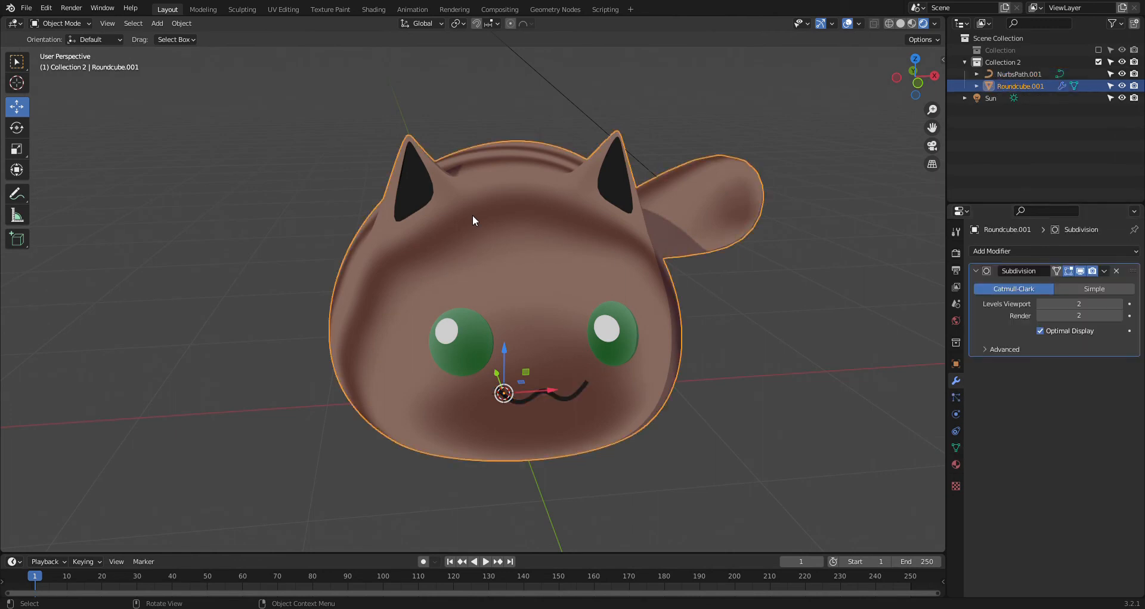
{"action": "left_click", "coordinate": [956, 254]}
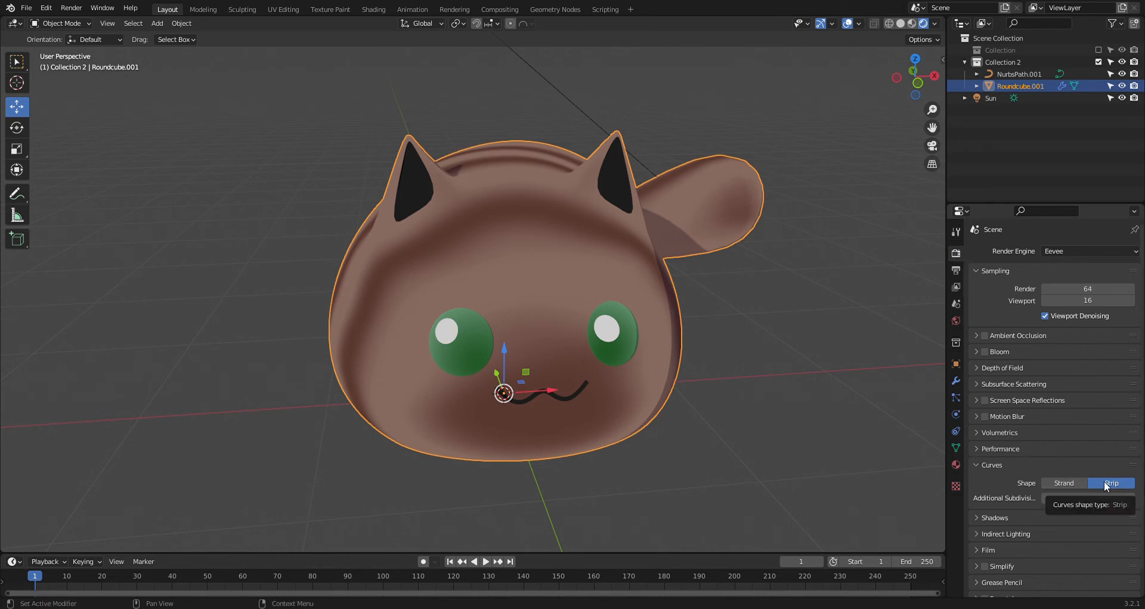
{"action": "left_click", "coordinate": [979, 271]}
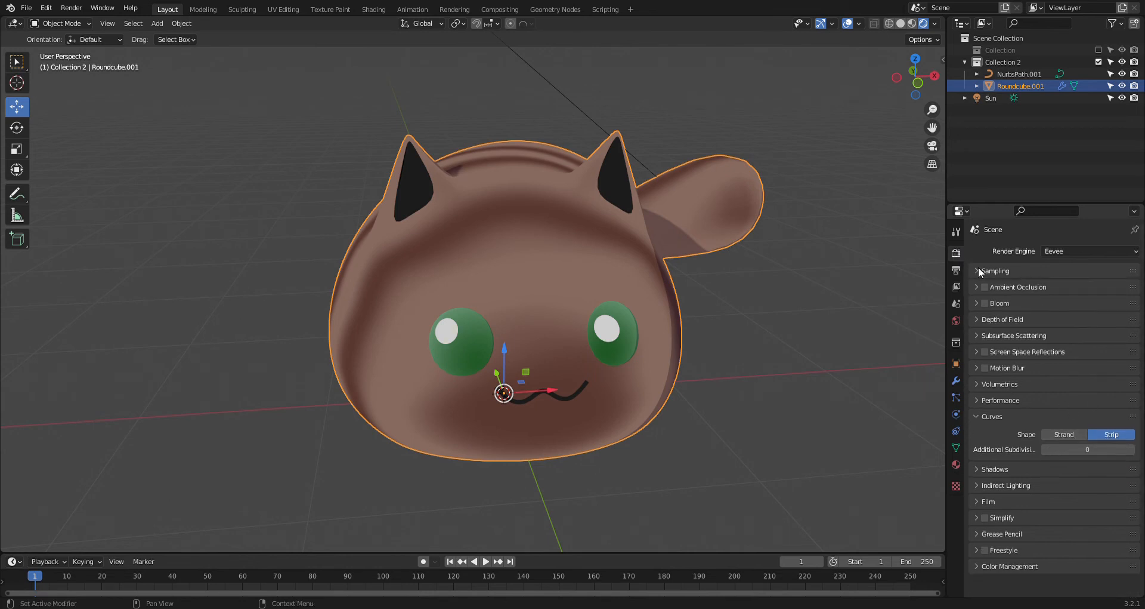
{"action": "left_click", "coordinate": [843, 344]}
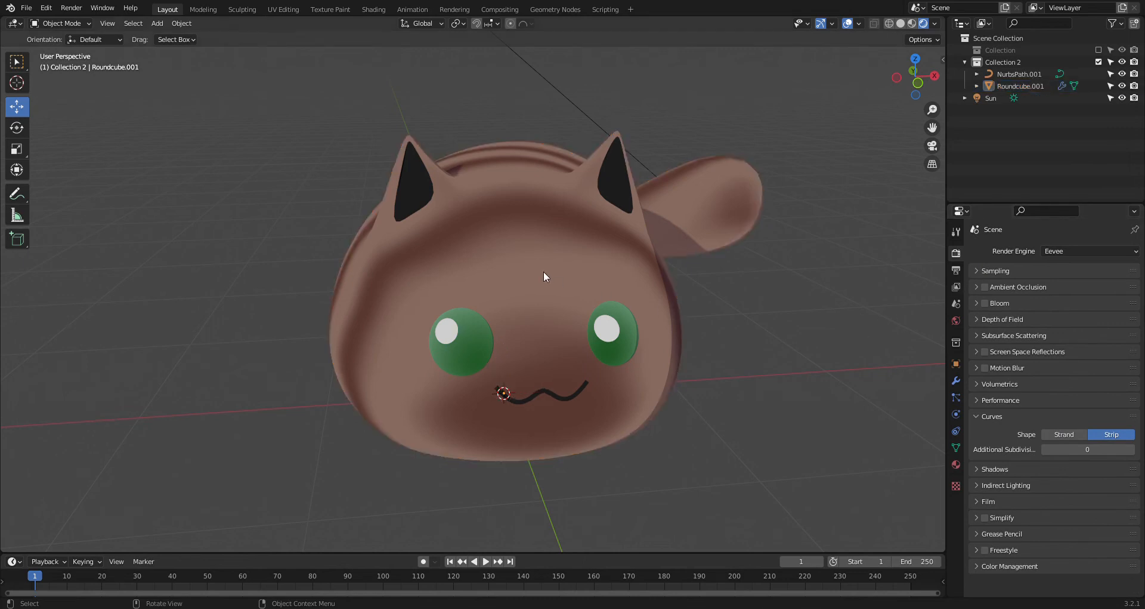
{"action": "middle_click_drag", "start_coordinate": [735, 346], "coordinate": [779, 405]}
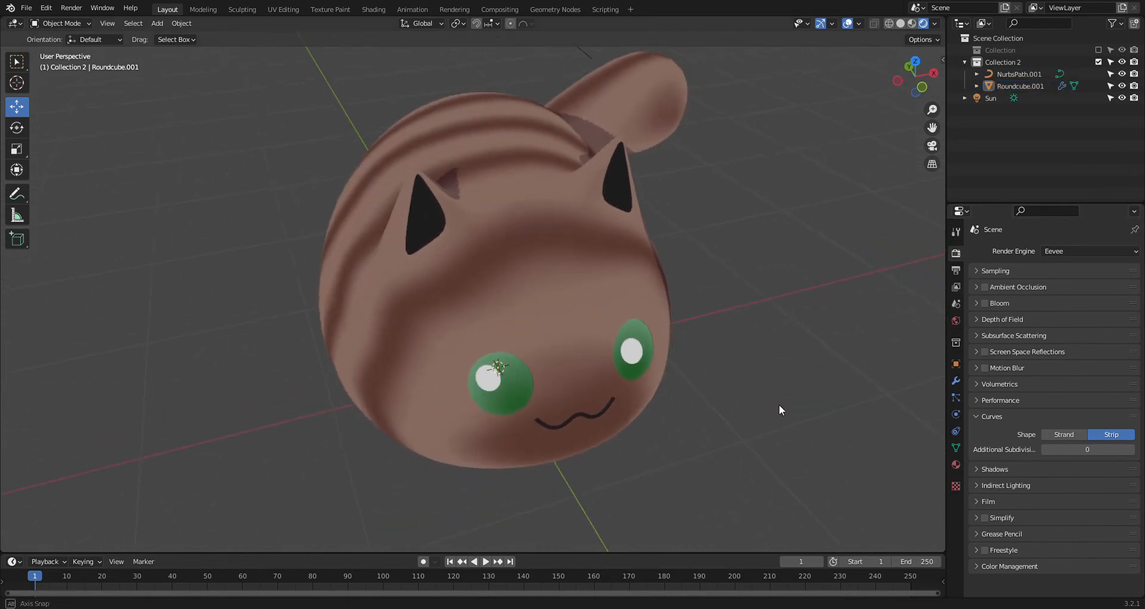
- Open the body mesh in the Modeling workspace and add a vertex group to it
{"action": "left_click", "coordinate": [582, 303]}
{"action": "left_click", "coordinate": [209, 9]}
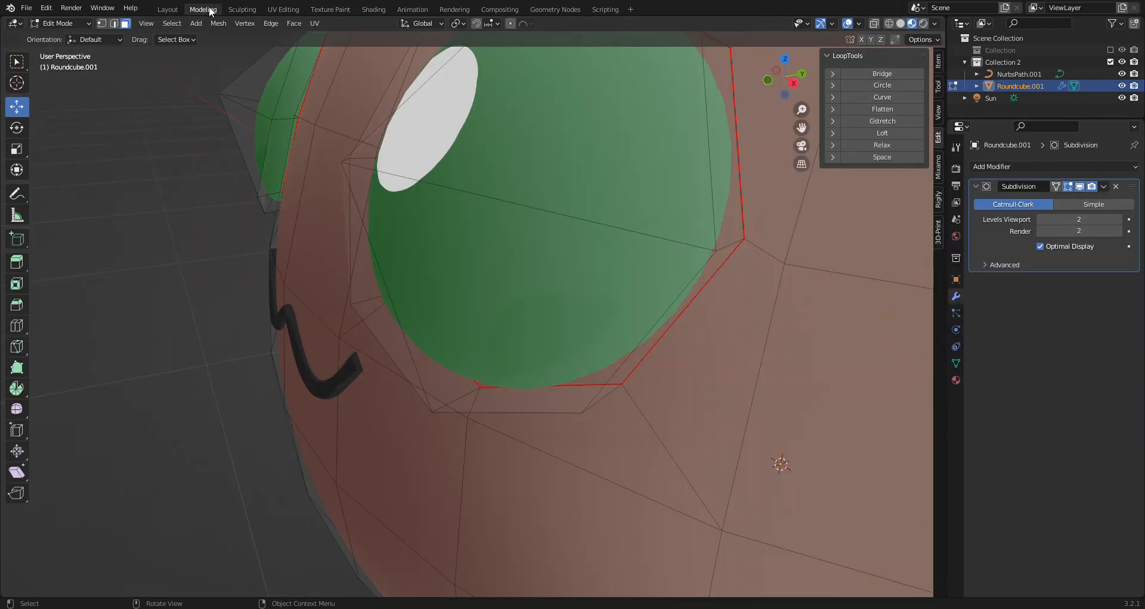
{"action": "left_click", "coordinate": [956, 362]}
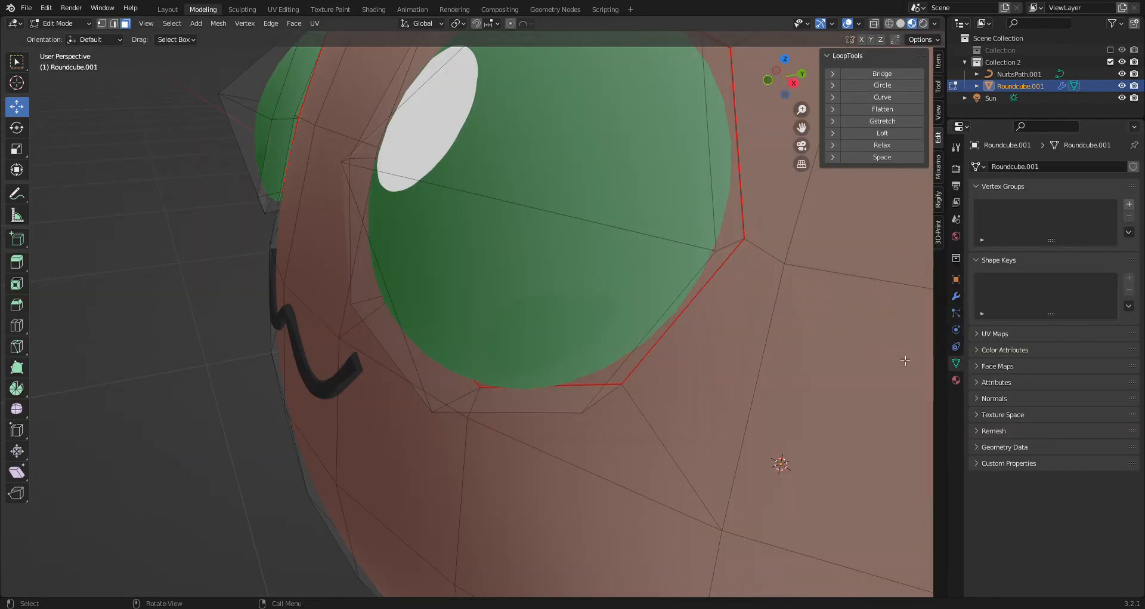
{"action": "left_click", "coordinate": [1129, 204]}
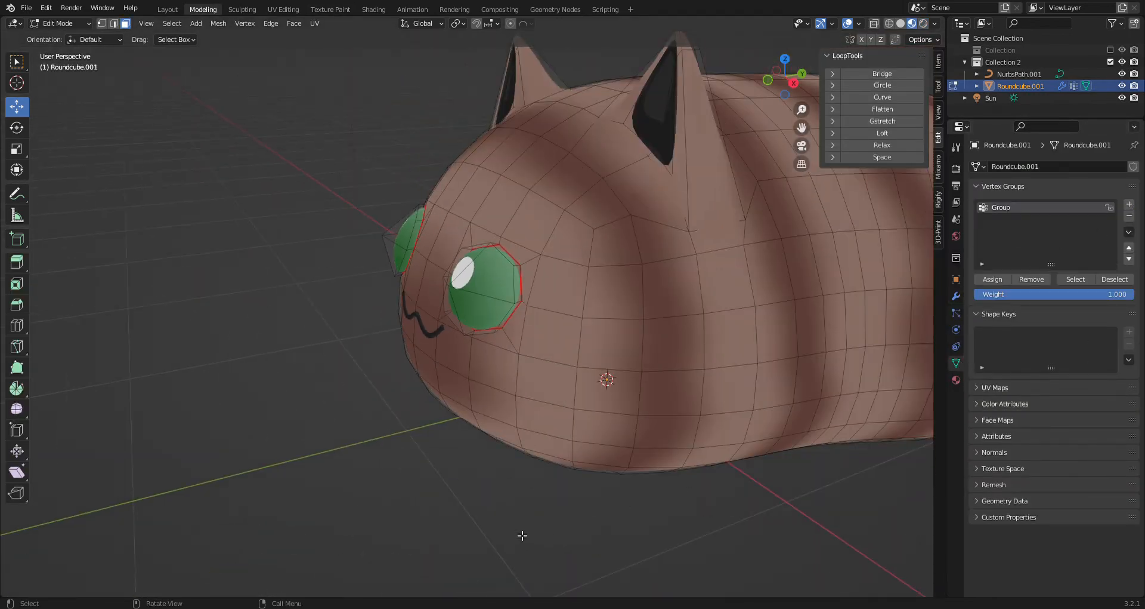
- Select the entire linked body mesh and deselect the faces around both eyes
{"action": "middle_click_drag", "start_coordinate": [524, 537], "coordinate": [495, 510]}
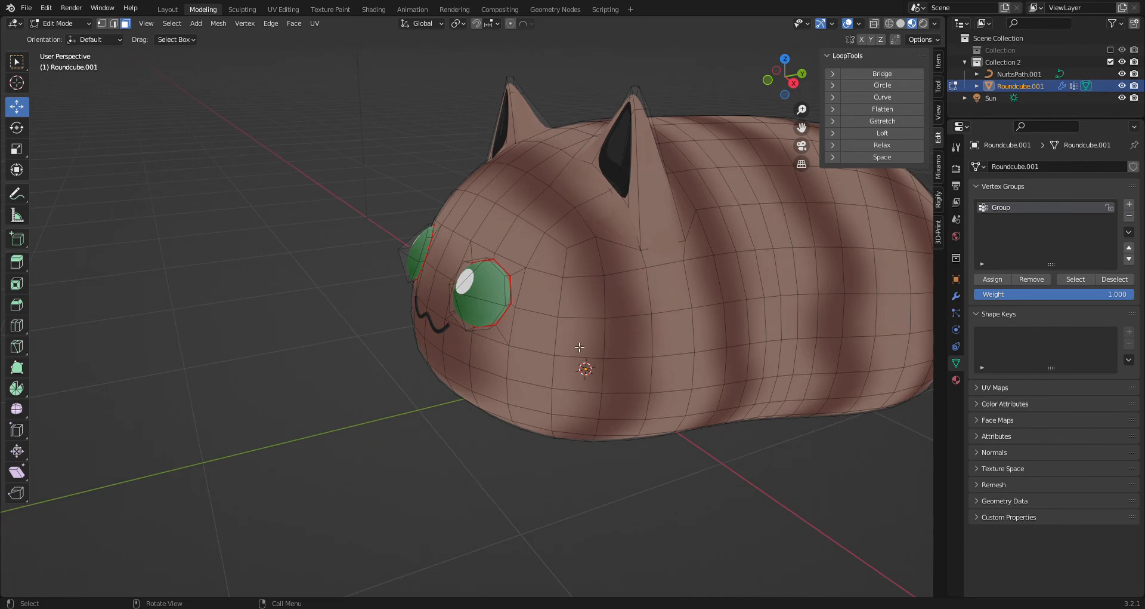
{"action": "key", "text": "l"}
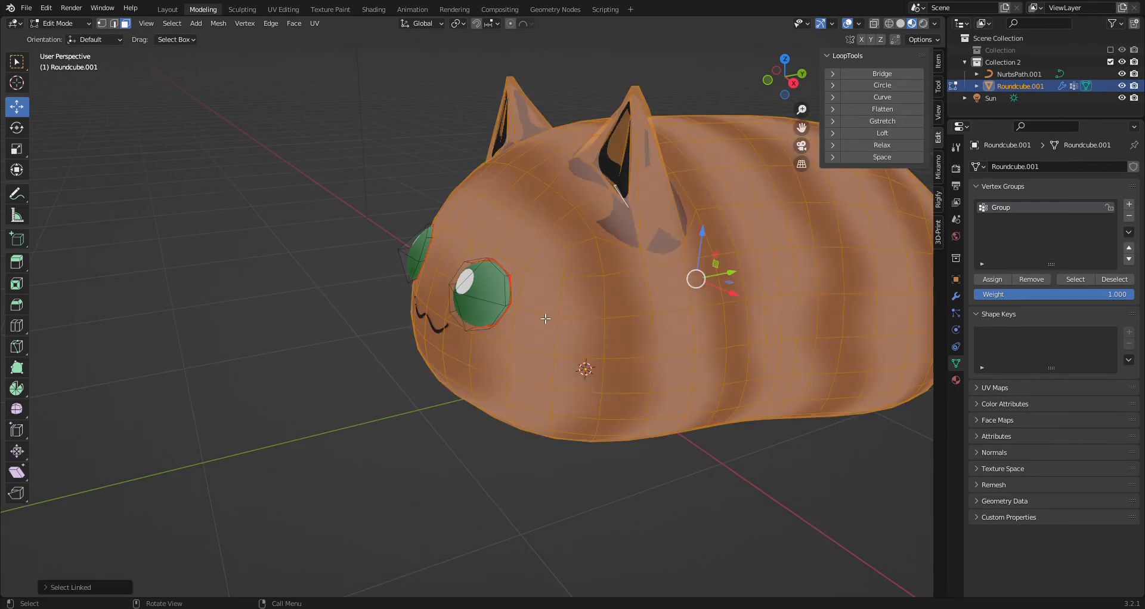
{"action": "middle_click_drag", "start_coordinate": [648, 373], "coordinate": [568, 272]}
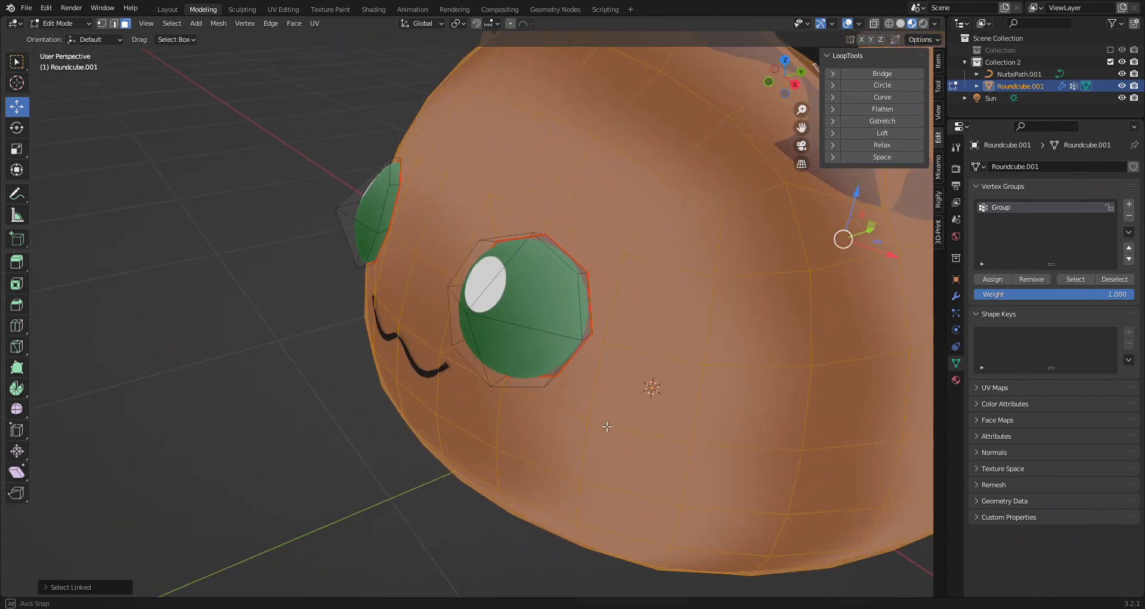
{"action": "left_click", "coordinate": [608, 269], "text": "shift"}
{"action": "middle_click_drag", "start_coordinate": [608, 268], "coordinate": [467, 253]}
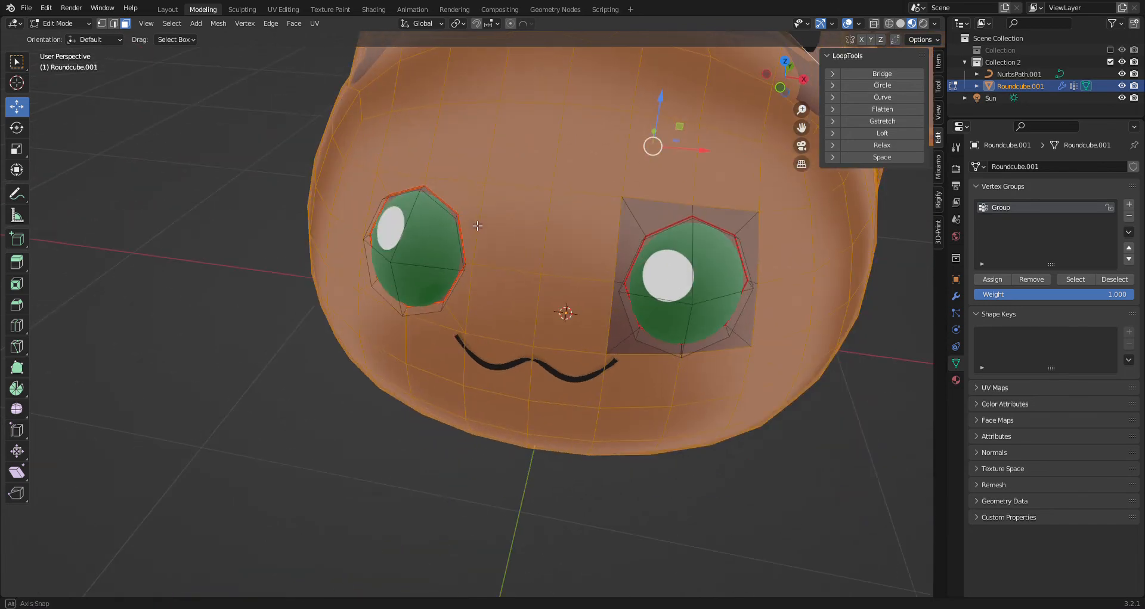
{"action": "left_click", "coordinate": [474, 266], "text": "shift"}
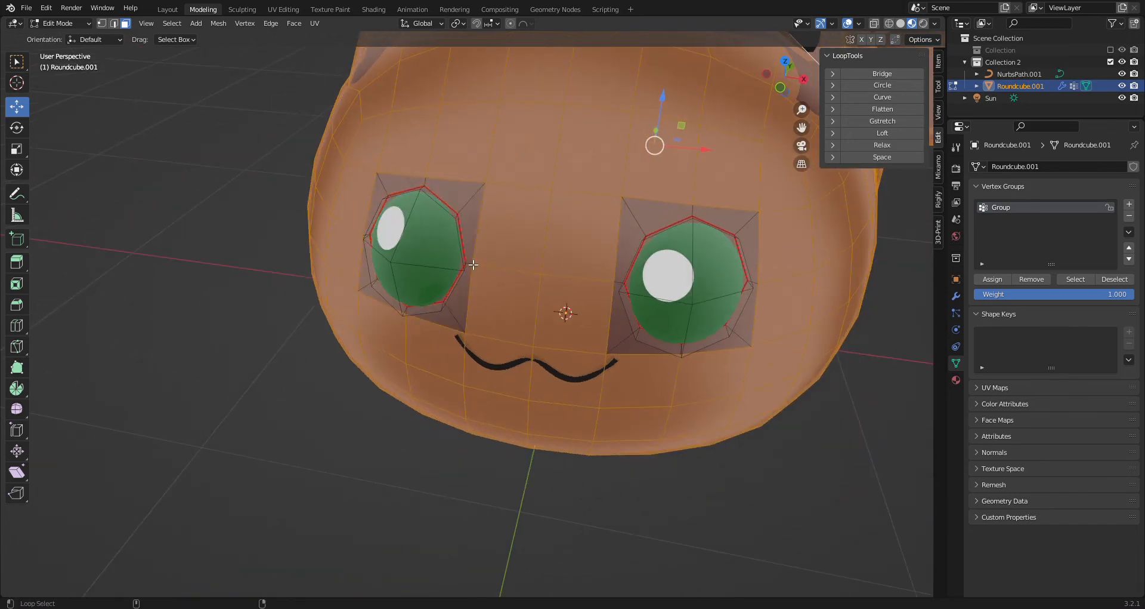
- Deselect the faces by the mouth and assign the remaining body selection to the vertex group
{"action": "left_click", "coordinate": [506, 379], "text": "shift"}
{"action": "left_click", "coordinate": [567, 389], "text": "shift"}
{"action": "middle_click_drag", "start_coordinate": [570, 405], "coordinate": [495, 268]}
{"action": "middle_click_drag", "start_coordinate": [583, 262], "coordinate": [635, 440]}
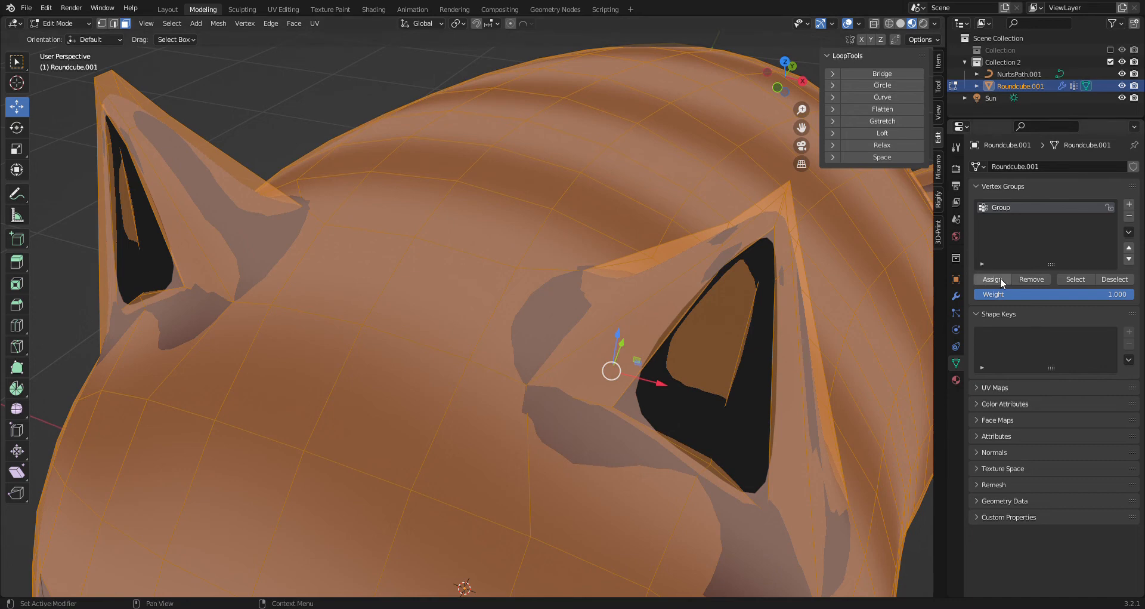
- Select the inner faces of one ear and turn off the Subdivision modifier's Edit Mode display
{"action": "left_click", "coordinate": [722, 376]}
{"action": "left_click", "coordinate": [752, 408], "text": "shift"}
{"action": "middle_click_drag", "start_coordinate": [698, 426], "coordinate": [684, 391]}
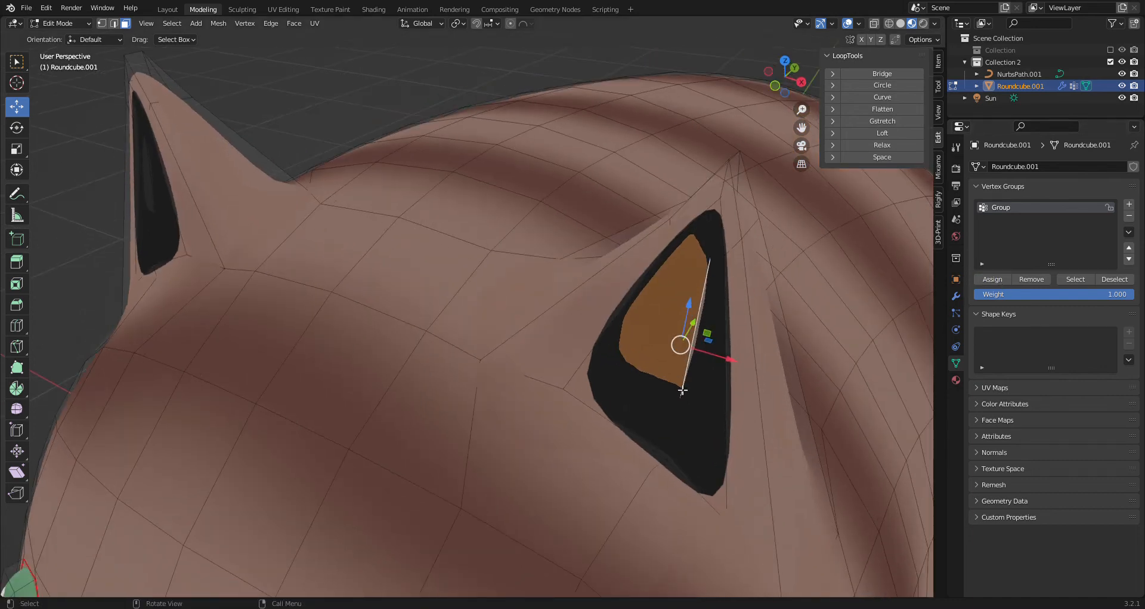
{"action": "left_click", "coordinate": [956, 296]}
{"action": "left_click", "coordinate": [1069, 187]}
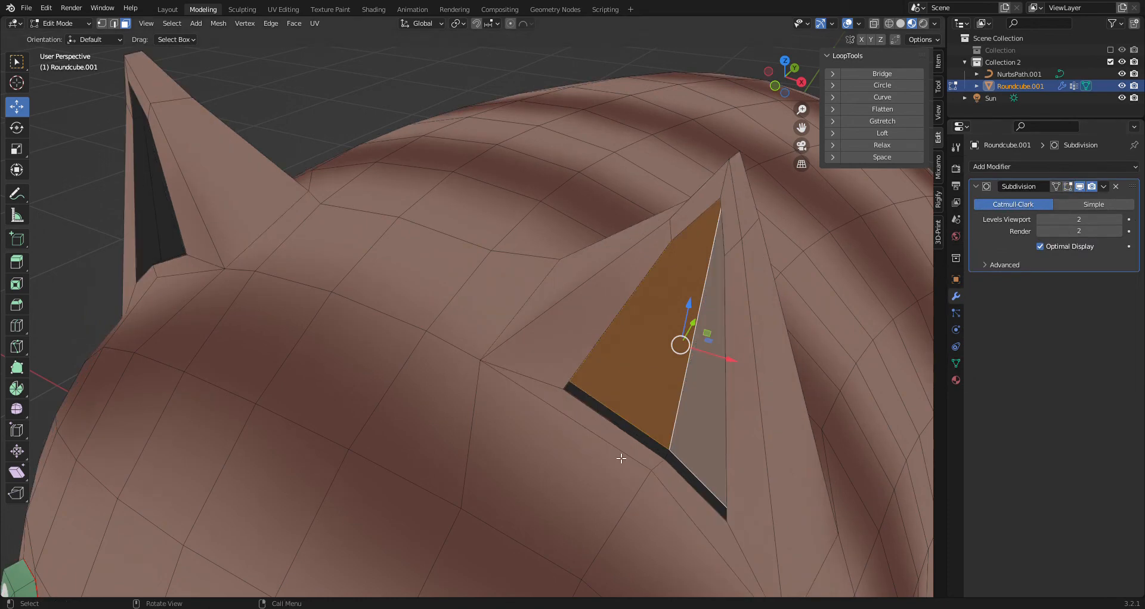
- Select the inner faces and recess rims of both ears and remove them from the vertex group
{"action": "left_click", "coordinate": [670, 456], "text": "alt"}
{"action": "middle_click_drag", "start_coordinate": [319, 325], "coordinate": [409, 396]}
{"action": "left_click", "coordinate": [440, 427], "text": "alt"}
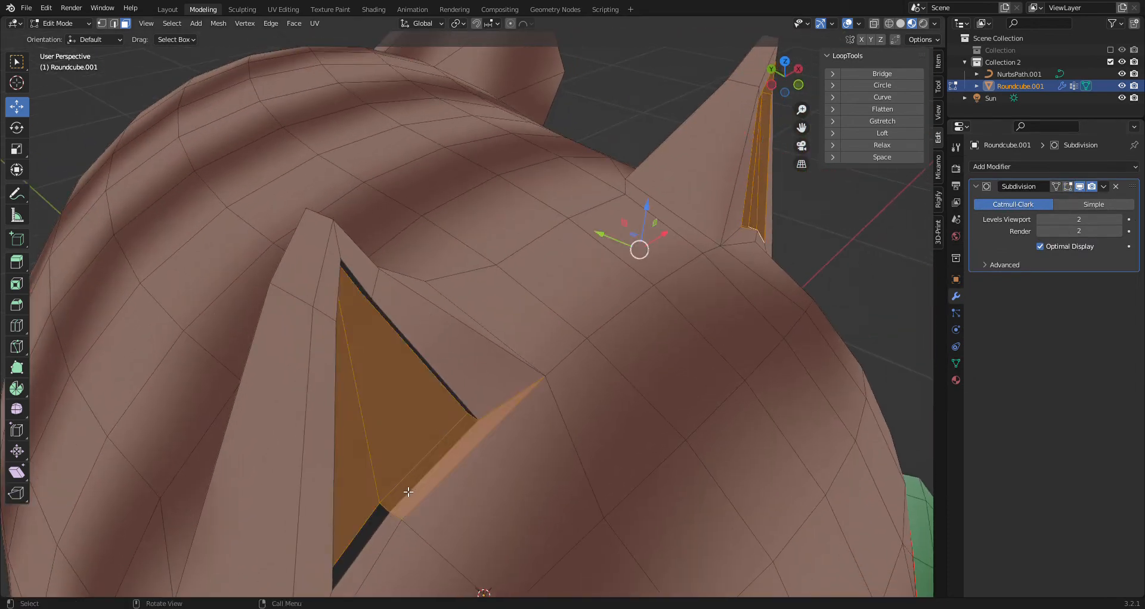
{"action": "key", "text": "ctrl+z"}
{"action": "left_click", "coordinate": [368, 461], "text": "shift"}
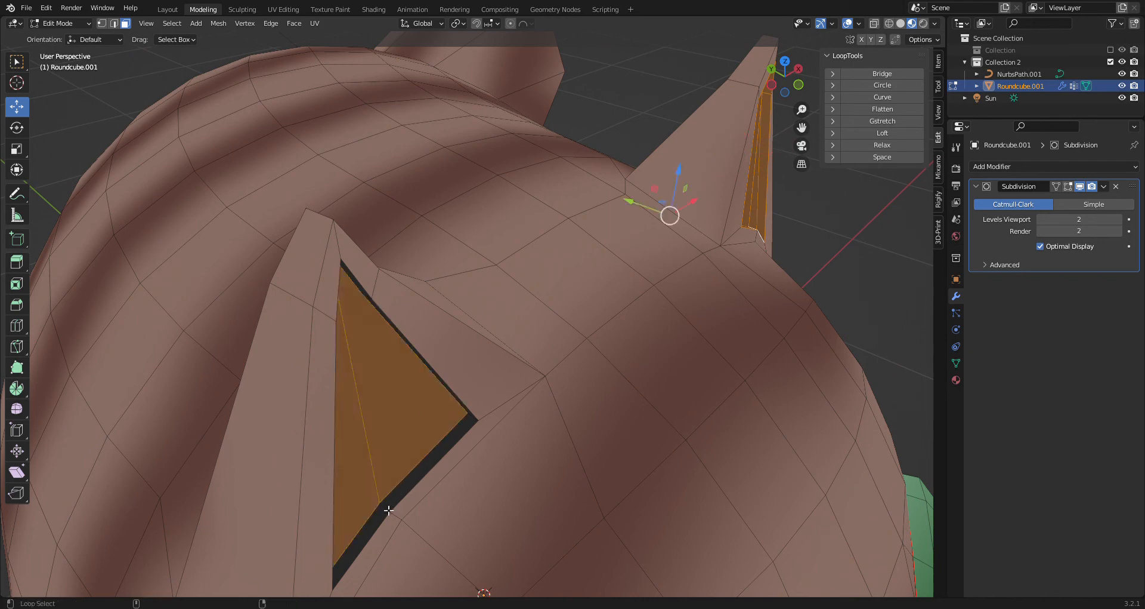
{"action": "left_click", "coordinate": [387, 509], "text": "alt+shift"}
{"action": "left_click", "coordinate": [956, 363]}
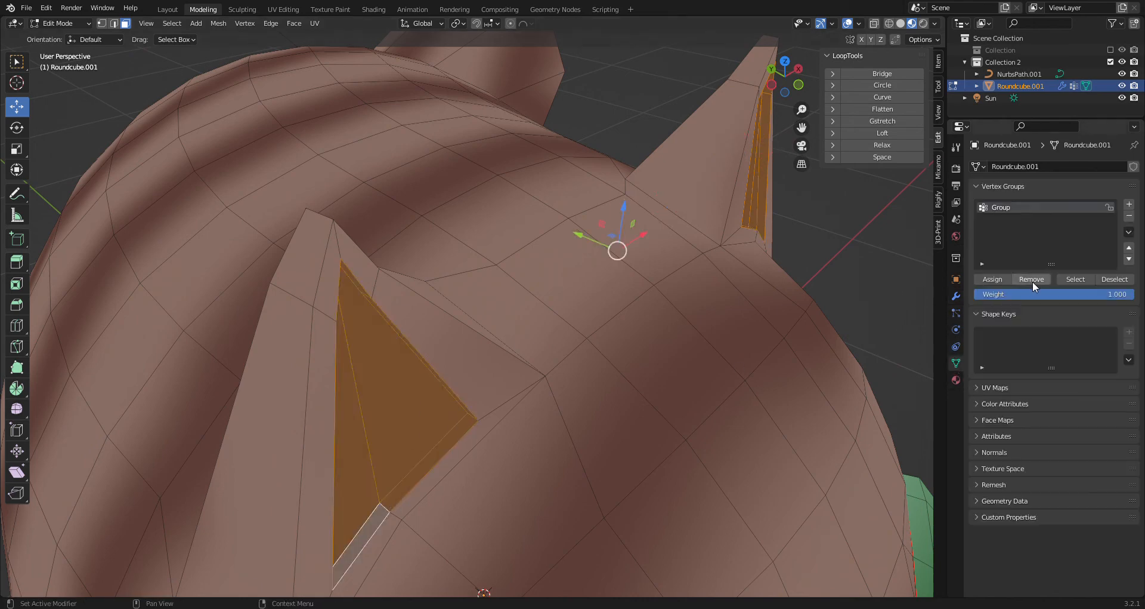
{"action": "middle_click_drag", "start_coordinate": [865, 286], "coordinate": [630, 299]}
{"action": "scroll", "coordinate": [631, 300], "scroll_direction": "down", "scroll_amount": 6}
{"action": "scroll", "coordinate": [497, 389], "scroll_direction": "down", "scroll_amount": 2}
{"action": "middle_click_drag", "start_coordinate": [427, 413], "coordinate": [508, 388]}
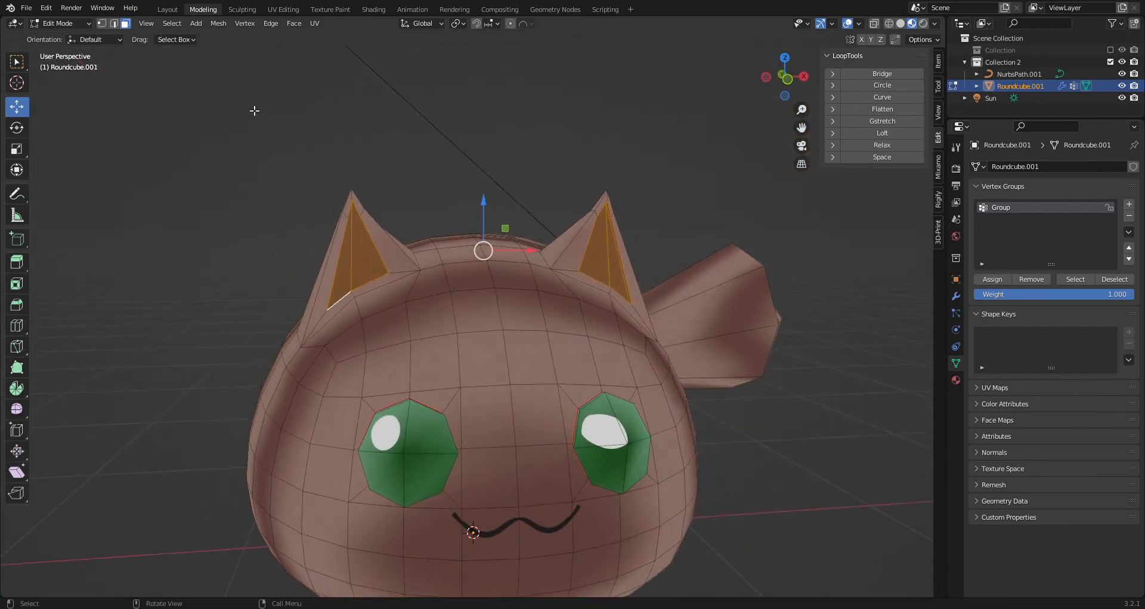
- Open the mouth curve in the Modeling workspace and scale it down to about three quarters of its size
{"action": "left_click", "coordinate": [169, 9]}
{"action": "left_click", "coordinate": [589, 413]}
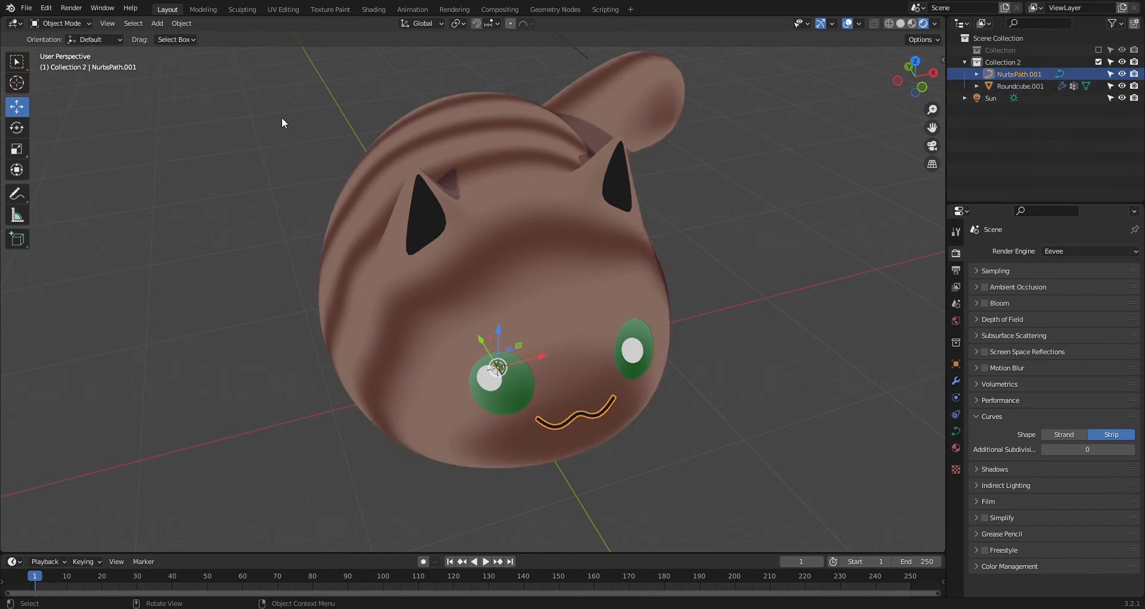
{"action": "left_click", "coordinate": [218, 9]}
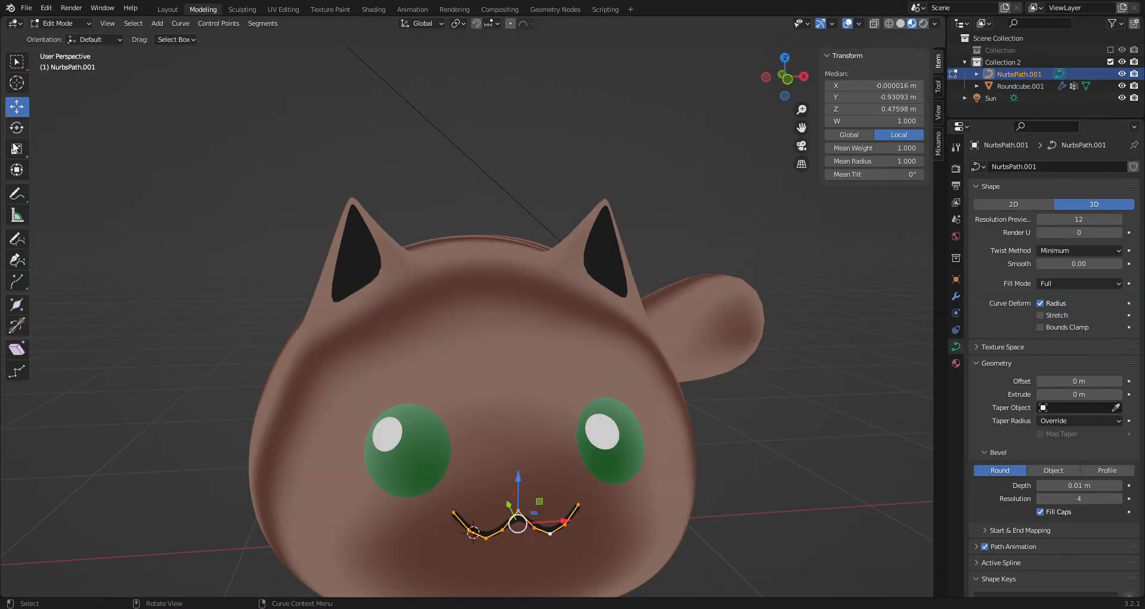
{"action": "left_click", "coordinate": [16, 147]}
{"action": "left_click_drag", "start_coordinate": [564, 521], "coordinate": [518, 490]}
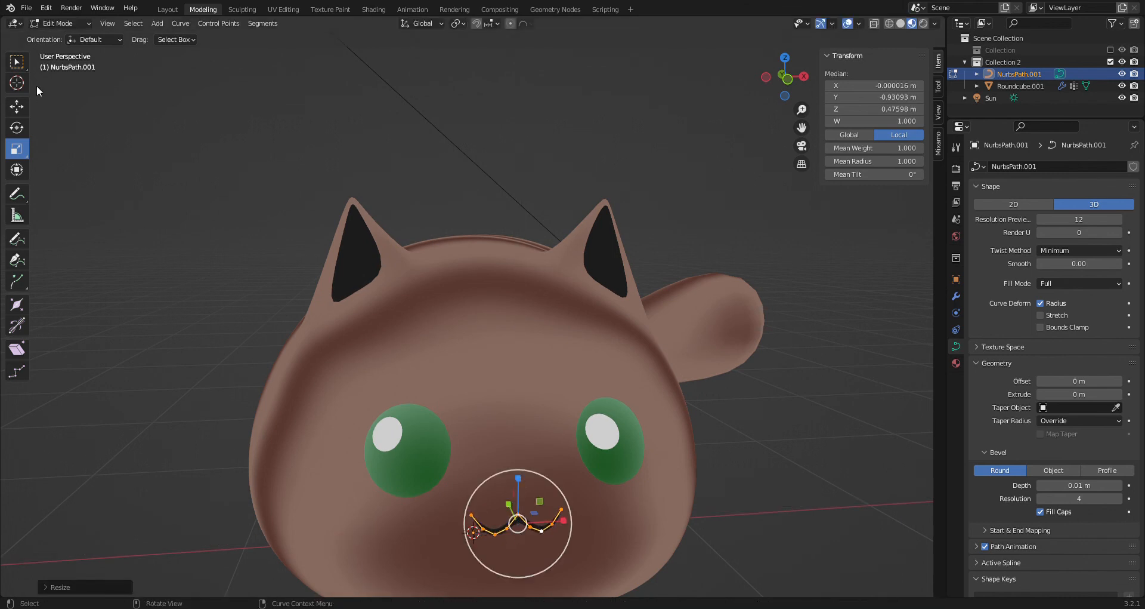
{"action": "left_click", "coordinate": [168, 10]}
{"action": "middle_click_drag", "start_coordinate": [685, 416], "coordinate": [640, 390]}
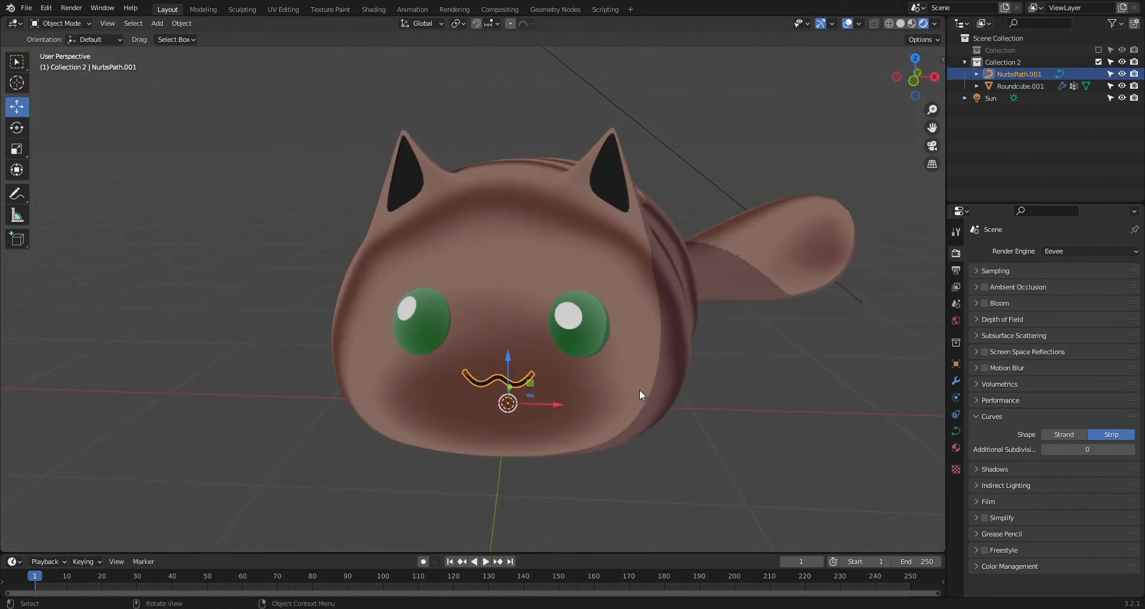
- Add a particle system of type Hair to the cat's body mesh
{"action": "left_click", "coordinate": [656, 361]}
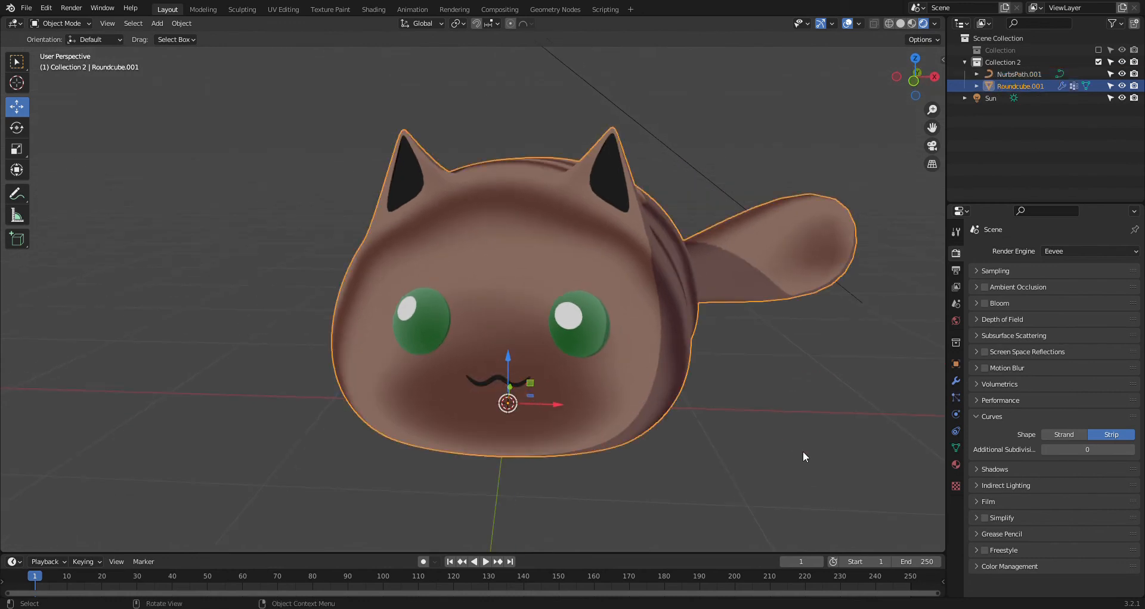
{"action": "left_click", "coordinate": [957, 398]}
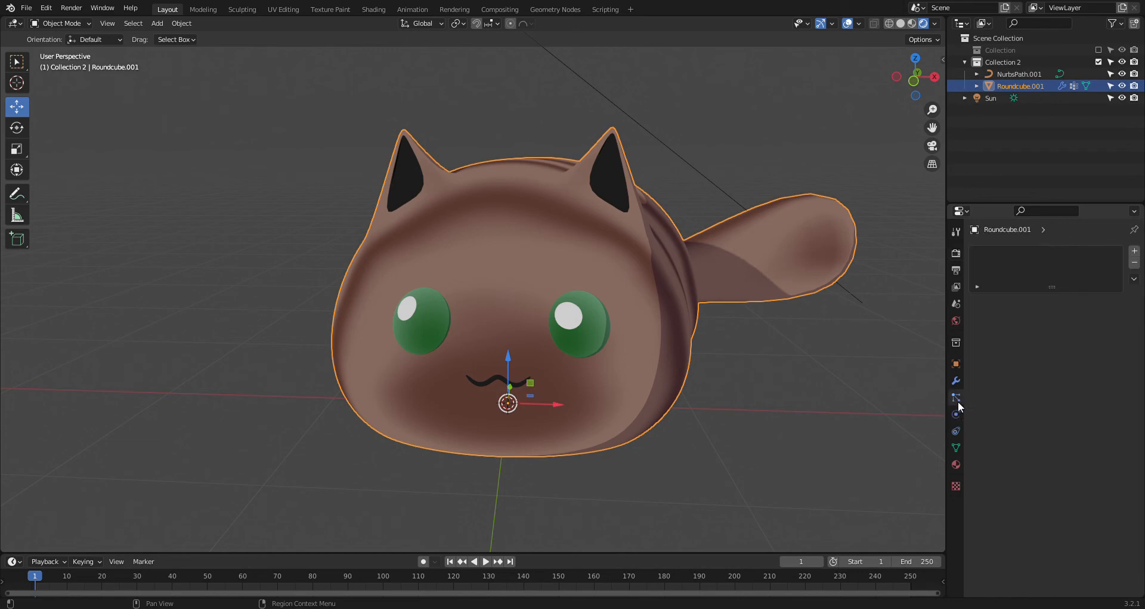
{"action": "left_click", "coordinate": [1135, 252]}
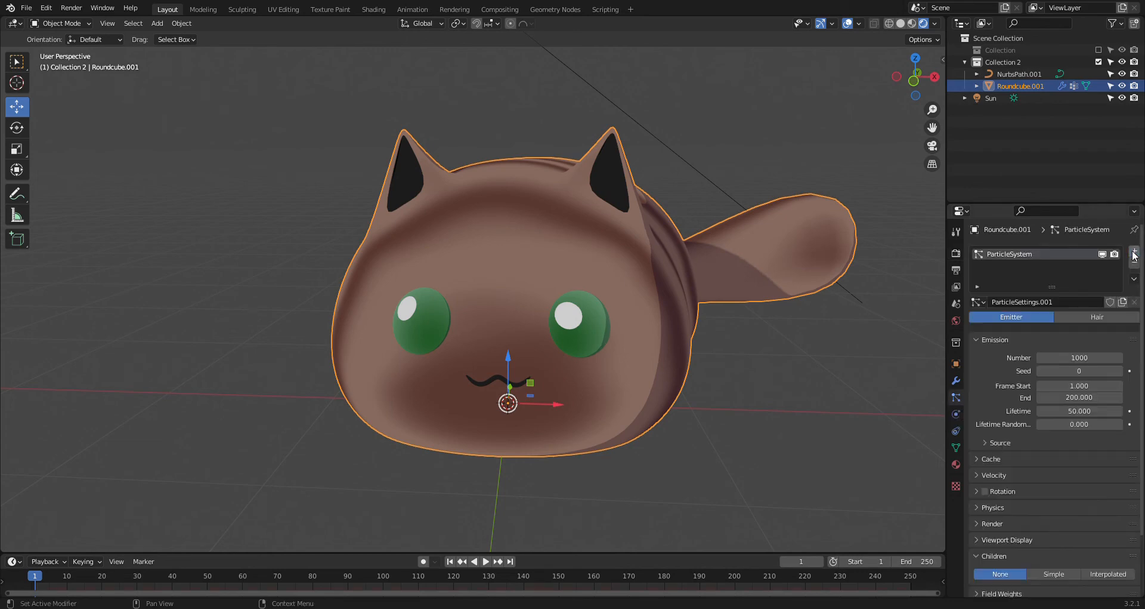
{"action": "left_click", "coordinate": [1073, 318]}
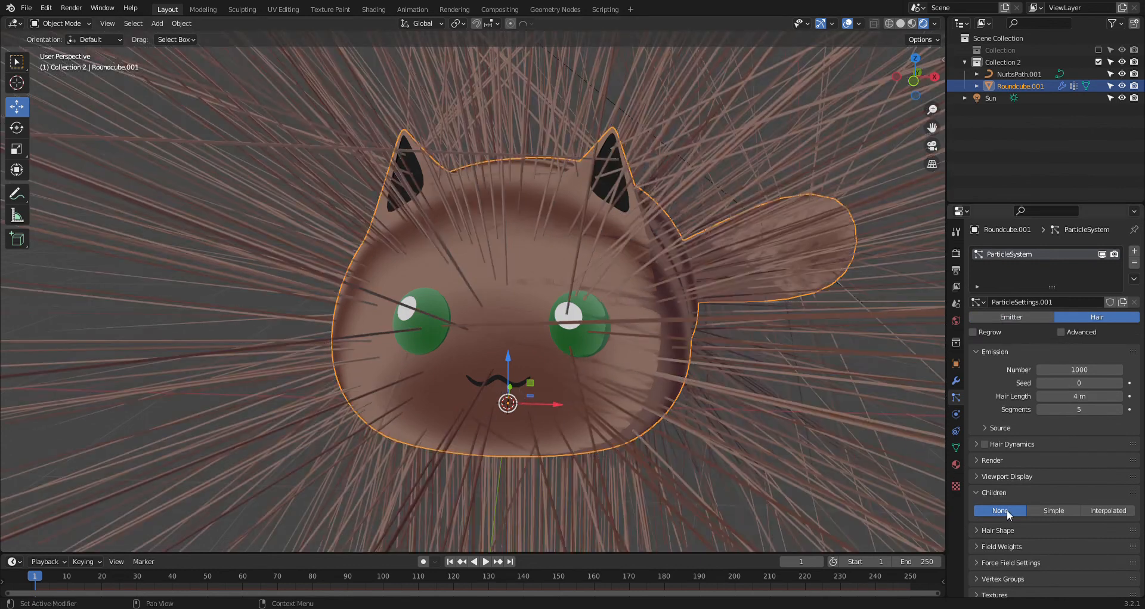
- Set the hair's density vertex group to Group
{"action": "scroll", "coordinate": [1007, 510], "scroll_direction": "down", "scroll_amount": 1}
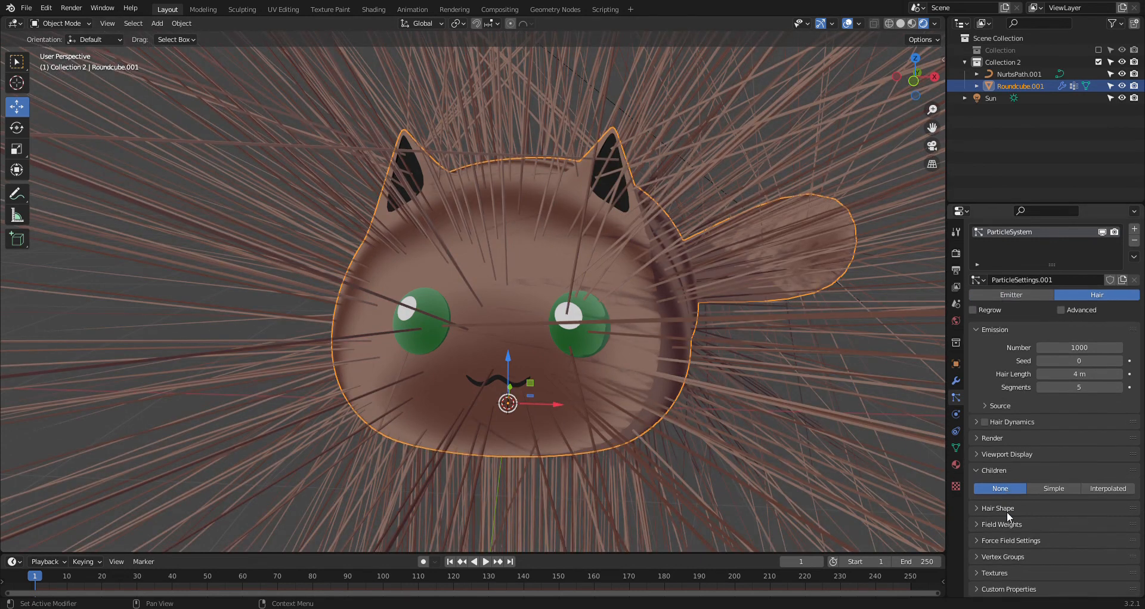
{"action": "left_click", "coordinate": [975, 554]}
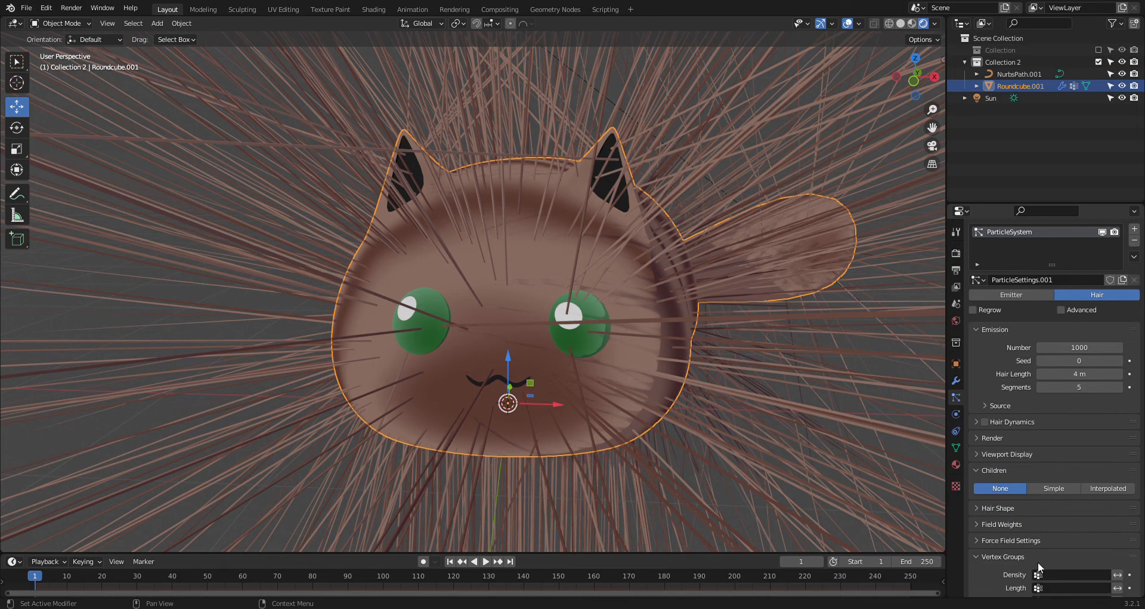
{"action": "scroll", "coordinate": [1038, 561], "scroll_direction": "down", "scroll_amount": 1}
{"action": "left_click", "coordinate": [1048, 549]}
{"action": "left_click", "coordinate": [1026, 428]}
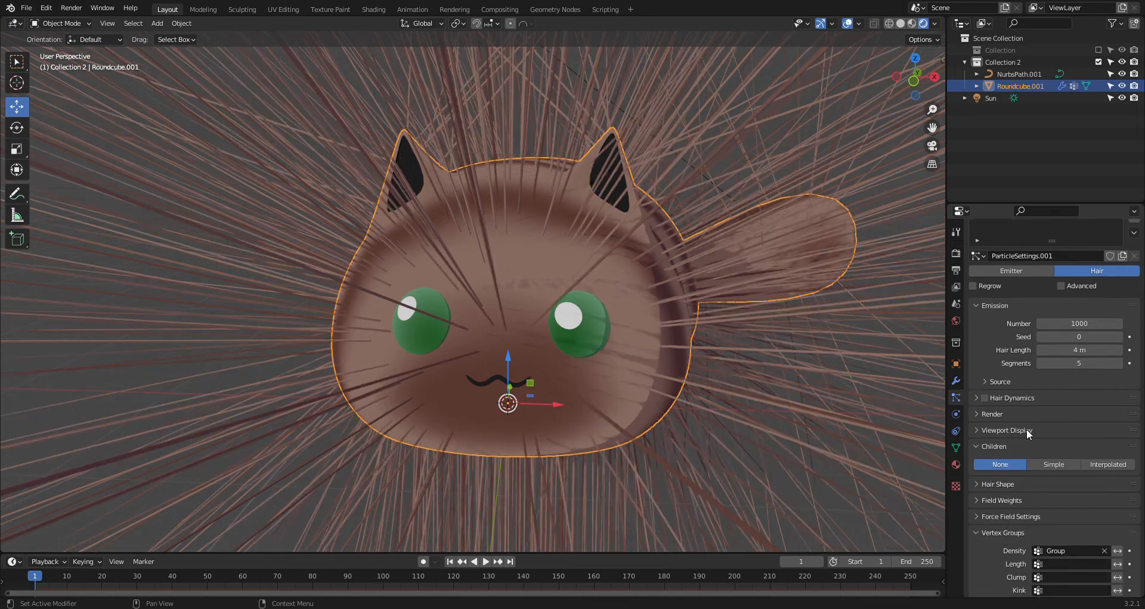
- Set the hair length to 0.5 m and check the fur around the body
{"action": "left_click_drag", "start_coordinate": [1079, 352], "coordinate": [1075, 357]}
{"action": "left_click", "coordinate": [1075, 354]}
{"action": "key", "text": "BackSpace"}
{"action": "type", "text": ".5"}
{"action": "key", "text": "Return"}
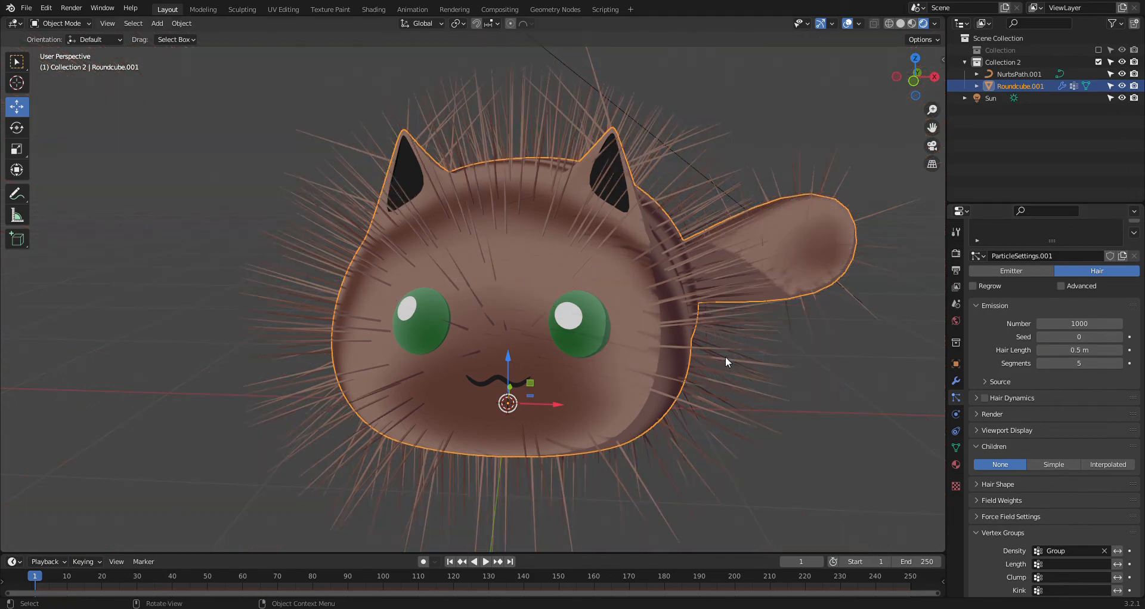
{"action": "scroll", "coordinate": [726, 358], "scroll_direction": "up", "scroll_amount": 3}
{"action": "middle_click_drag", "start_coordinate": [769, 423], "coordinate": [715, 397]}
{"action": "scroll", "coordinate": [715, 398], "scroll_direction": "down", "scroll_amount": 6}
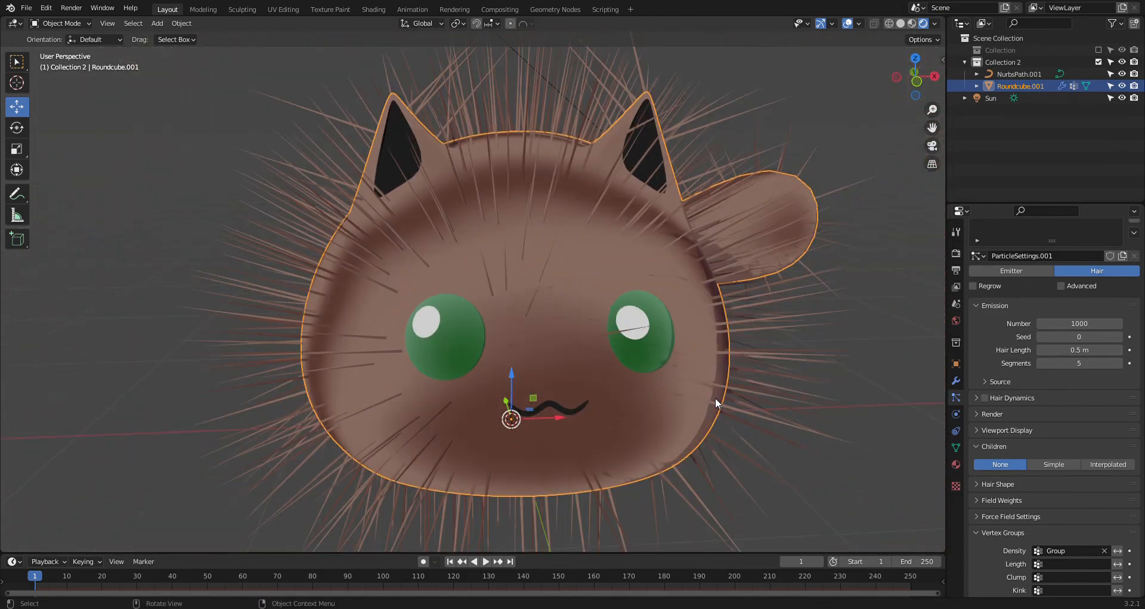
- Shorten the hair length to 0.14 m
{"action": "left_click", "coordinate": [1042, 352]}
{"action": "left_click", "coordinate": [1042, 352]}
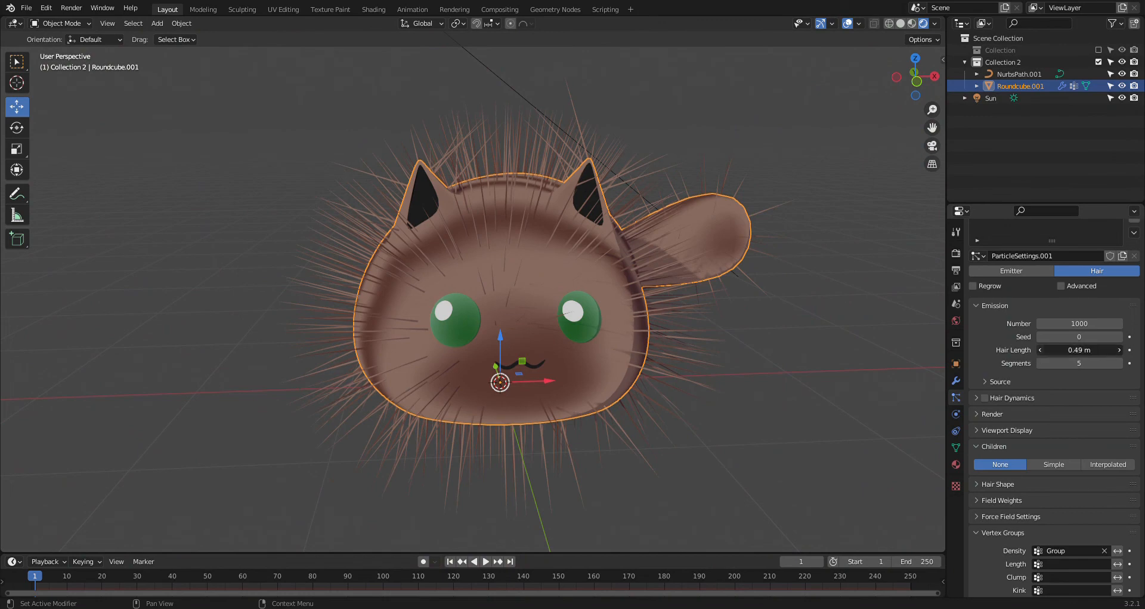
{"action": "left_click", "coordinate": [1041, 352]}
{"action": "left_click", "coordinate": [1042, 352]}
{"action": "left_click", "coordinate": [1041, 352]}
{"action": "left_click", "coordinate": [1041, 352]}
{"action": "mouse_move", "coordinate": [1042, 352]}
{"action": "left_mouse_down"}
{"action": "mouse_move", "coordinate": [1009, 352]}
{"action": "mouse_move", "coordinate": [1063, 352]}
{"action": "left_mouse_up"}
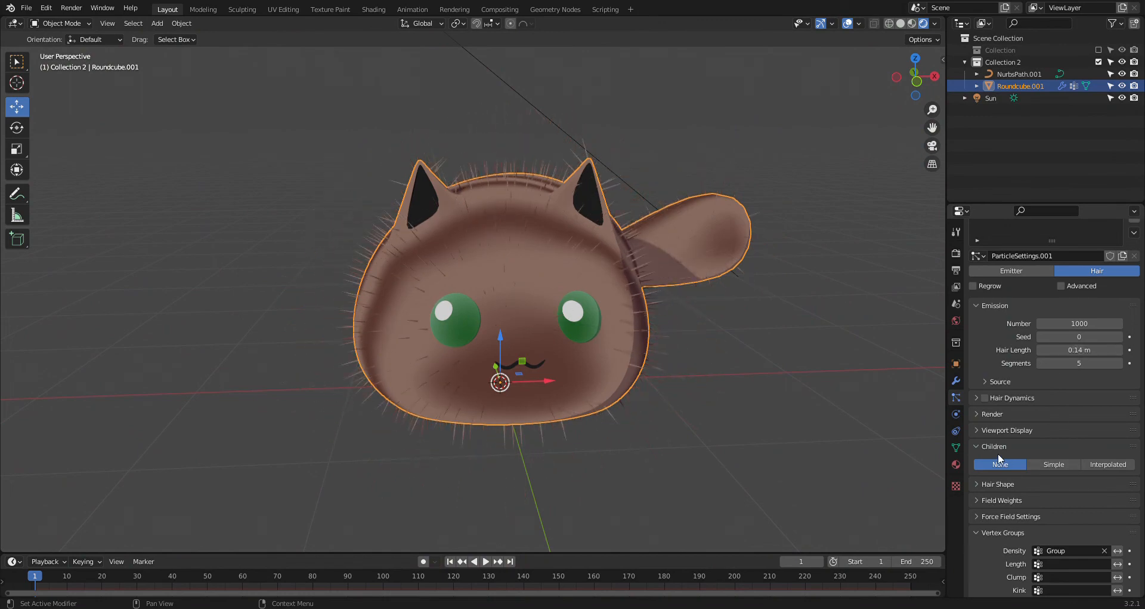
- Switch the hair children to Interpolated with a display amount of 30
{"action": "left_click", "coordinate": [1108, 464]}
{"action": "left_click", "coordinate": [1102, 479]}
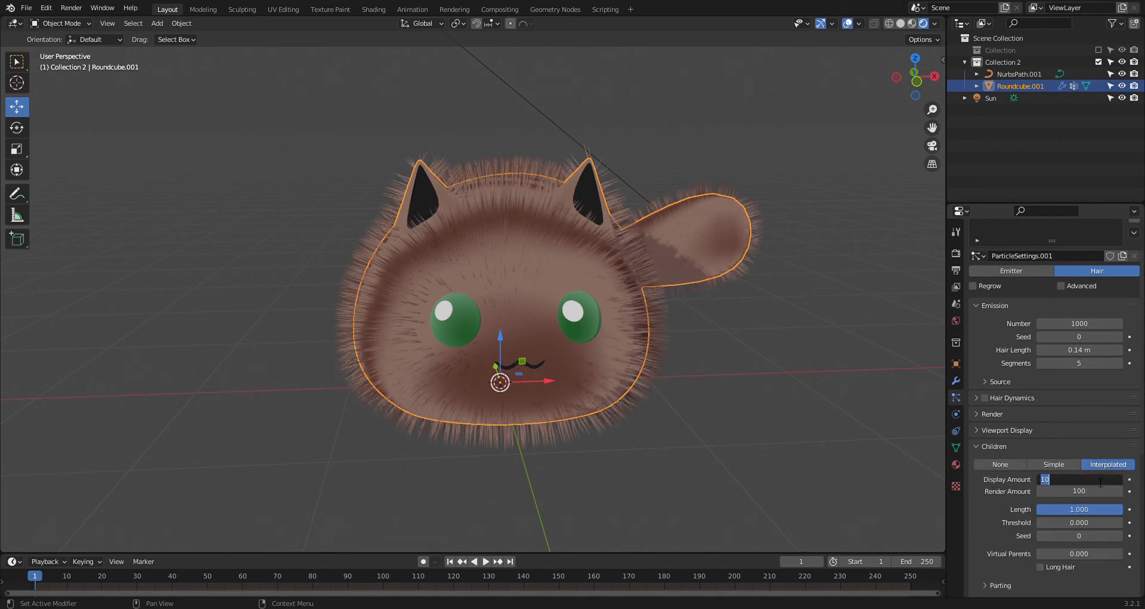
{"action": "type", "text": "30"}
{"action": "key", "text": "Return"}
- Increase the number of emitted hairs to 2000
{"action": "left_click", "coordinate": [1074, 325]}
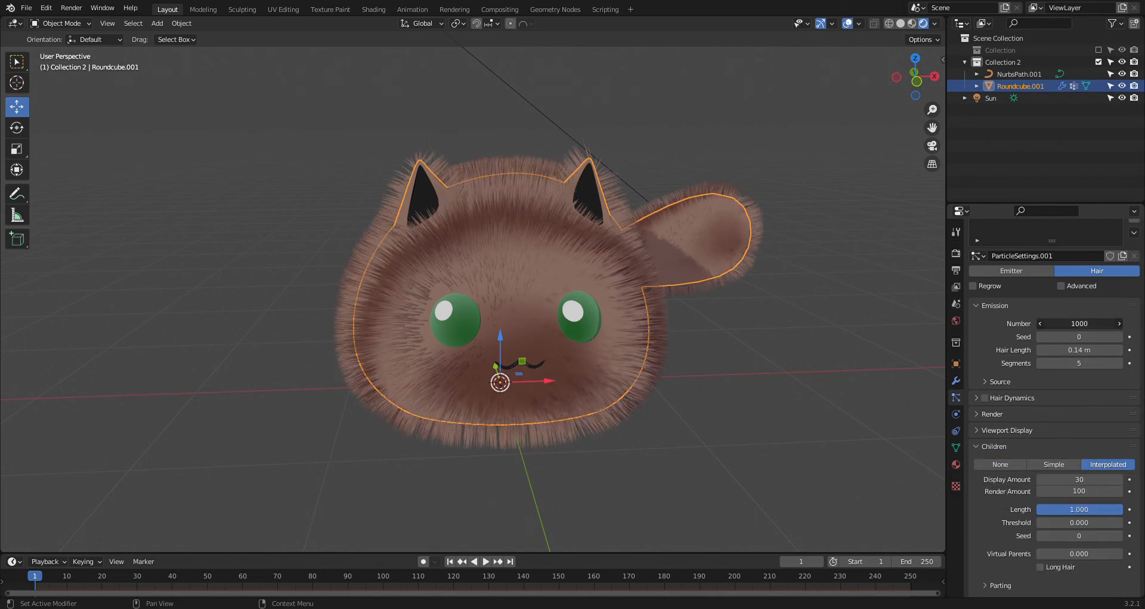
{"action": "type", "text": "2"}
{"action": "key", "text": "Return"}
{"action": "mouse_move", "coordinate": [738, 364]}
{"action": "middle_mouse_down"}
{"action": "mouse_move", "coordinate": [694, 363]}
{"action": "mouse_move", "coordinate": [746, 428]}
{"action": "mouse_move", "coordinate": [731, 356]}
{"action": "middle_mouse_up"}
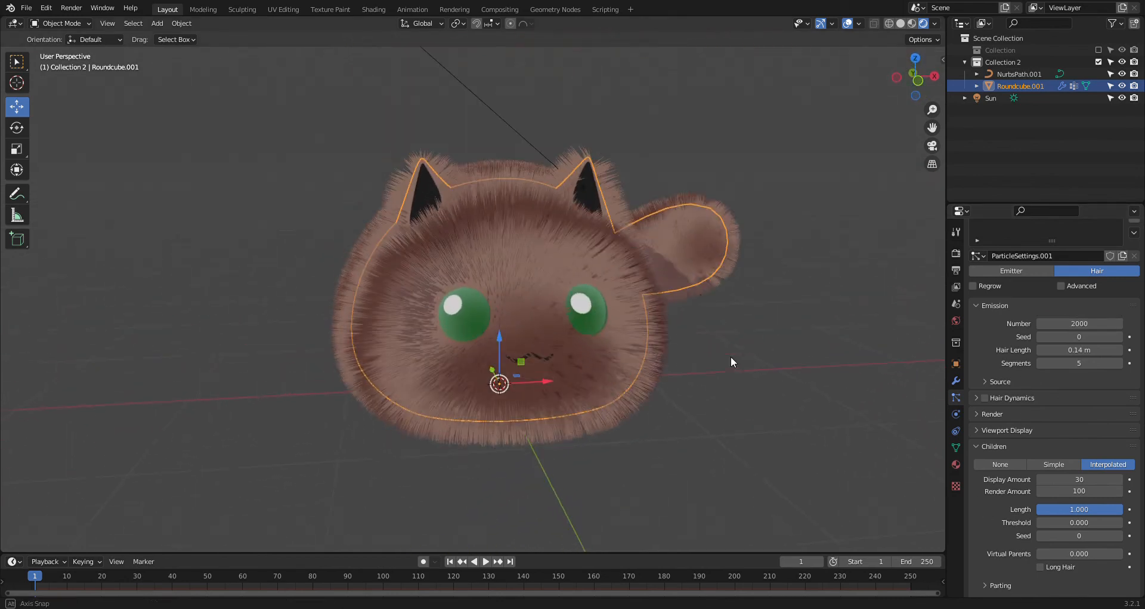
- Set the hair length to 0.13 m and the children's display amount to 60, checking the face up close
{"action": "left_click", "coordinate": [1043, 350]}
{"action": "left_click", "coordinate": [1079, 479]}
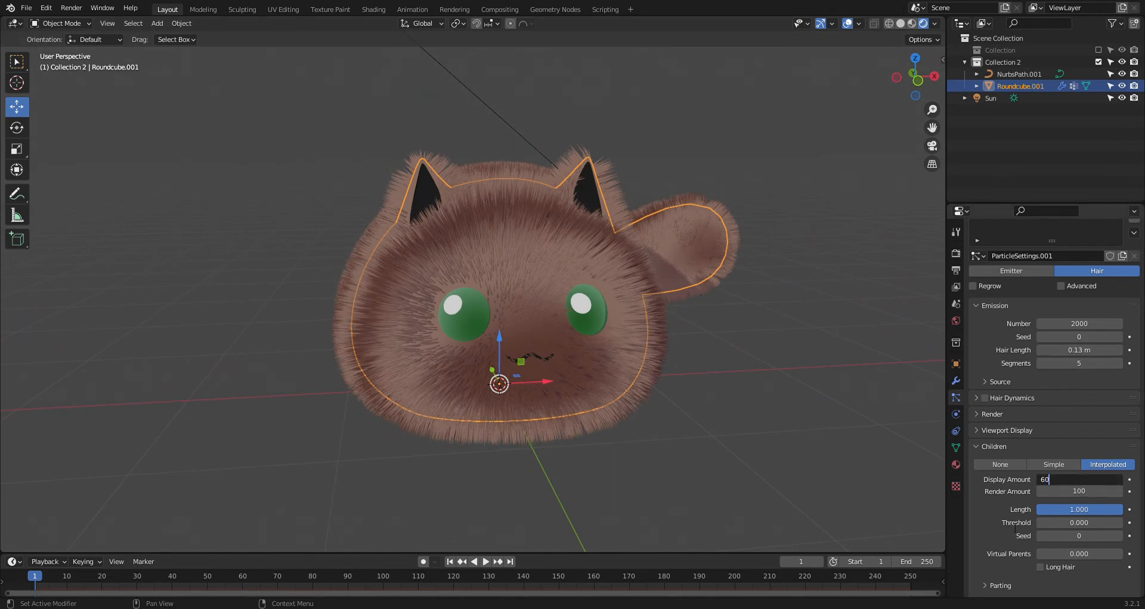
{"action": "key", "text": "Return"}
{"action": "scroll", "coordinate": [617, 340], "scroll_direction": "up", "scroll_amount": 5}
{"action": "middle_click_drag", "start_coordinate": [417, 319], "coordinate": [380, 288]}
{"action": "scroll", "coordinate": [382, 298], "scroll_direction": "down", "scroll_amount": 2}
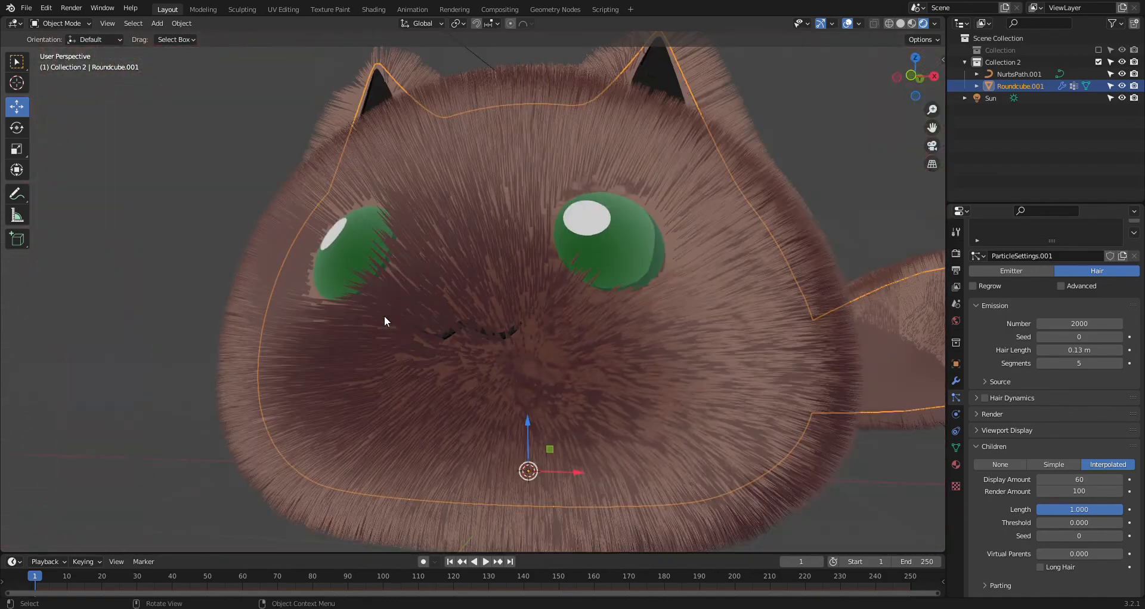
{"action": "scroll", "coordinate": [420, 344], "scroll_direction": "up", "scroll_amount": 5}
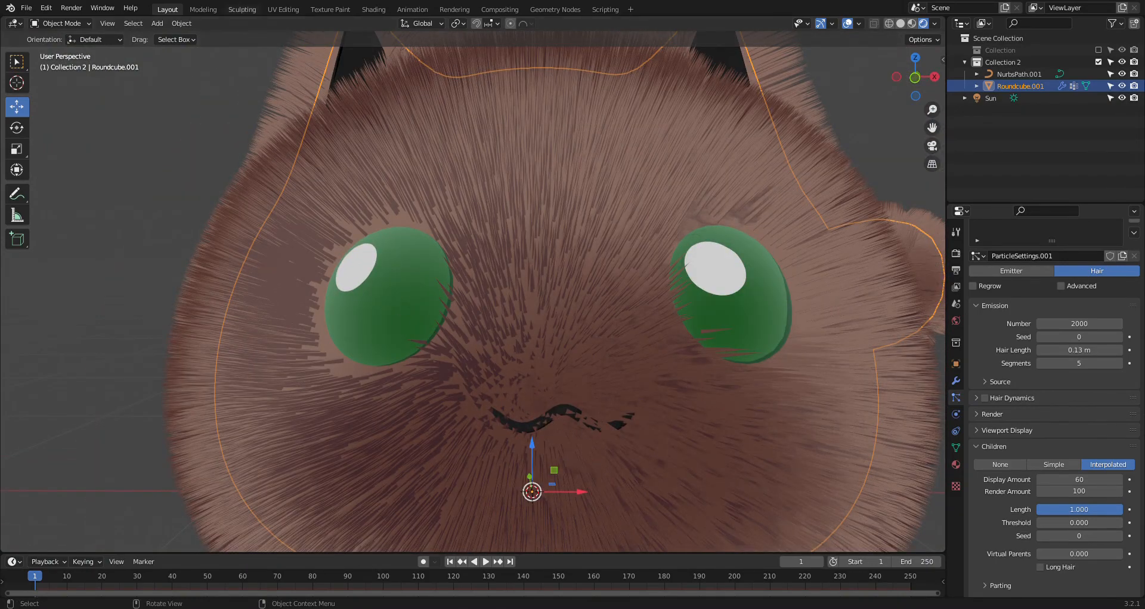
- Remove the two faces behind the mouth from the hair vertex group and check the fur around the mouth
{"action": "left_click", "coordinate": [202, 9]}
{"action": "left_click", "coordinate": [468, 533]}
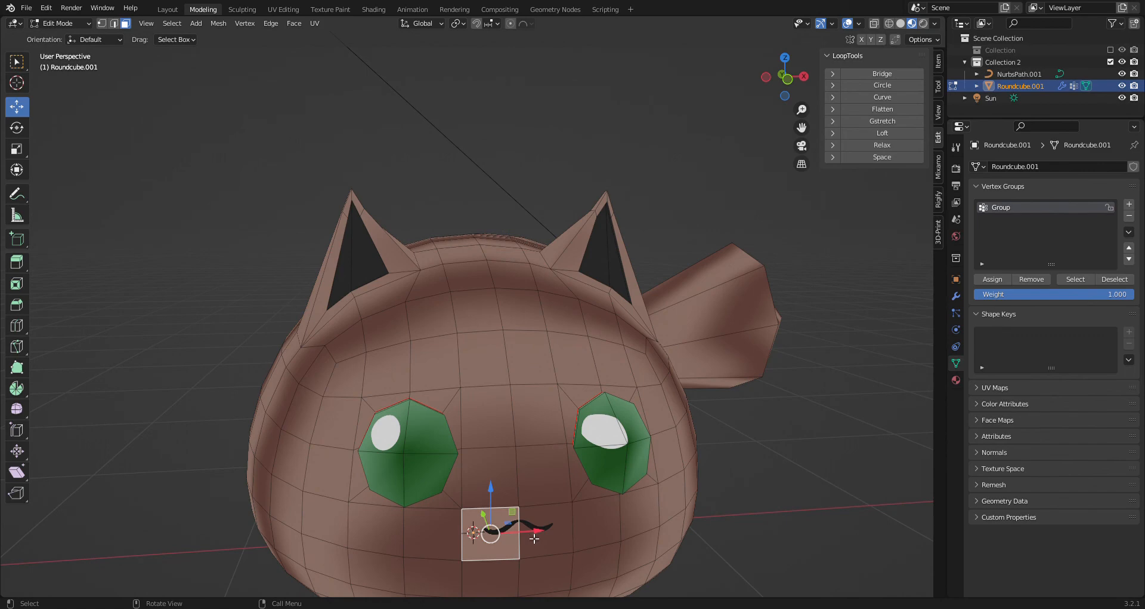
{"action": "left_click", "coordinate": [526, 526], "text": "shift"}
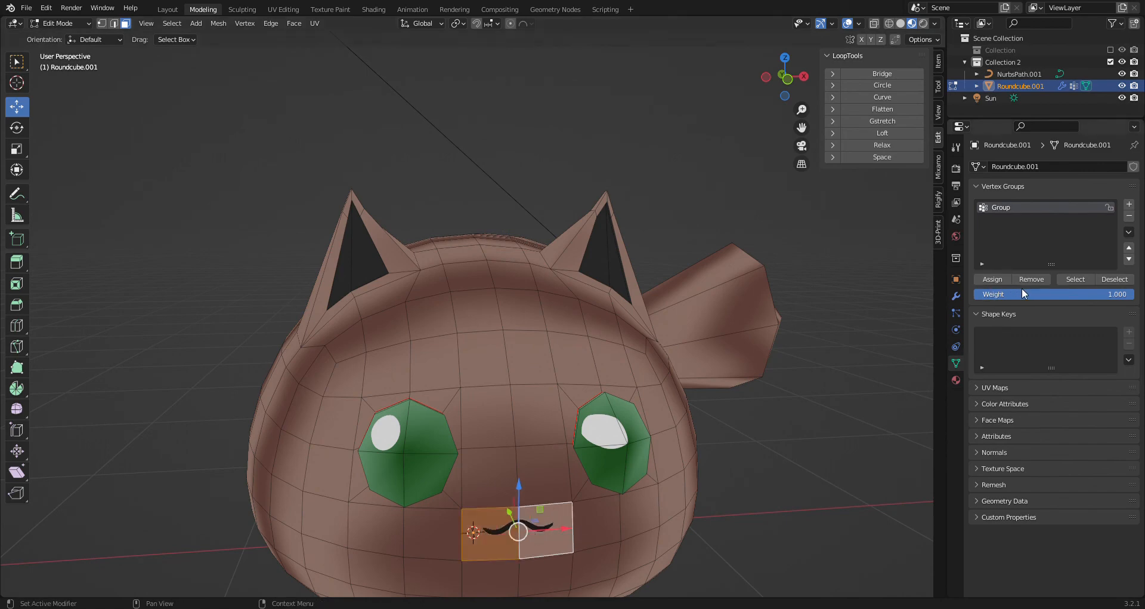
{"action": "left_click", "coordinate": [167, 9]}
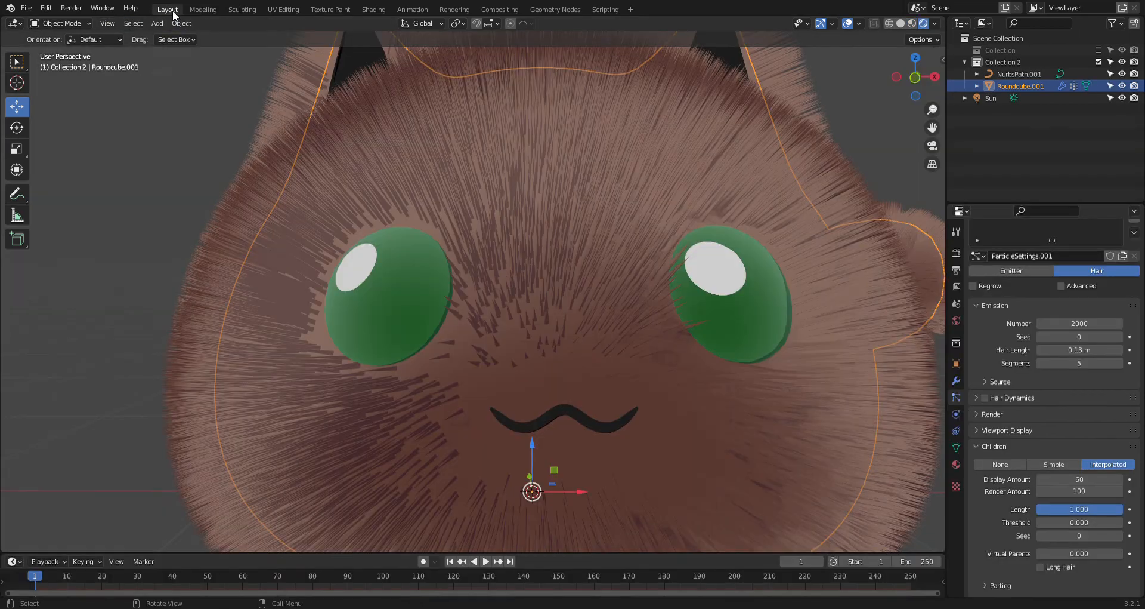
{"action": "middle_click_drag", "start_coordinate": [596, 398], "coordinate": [508, 119]}
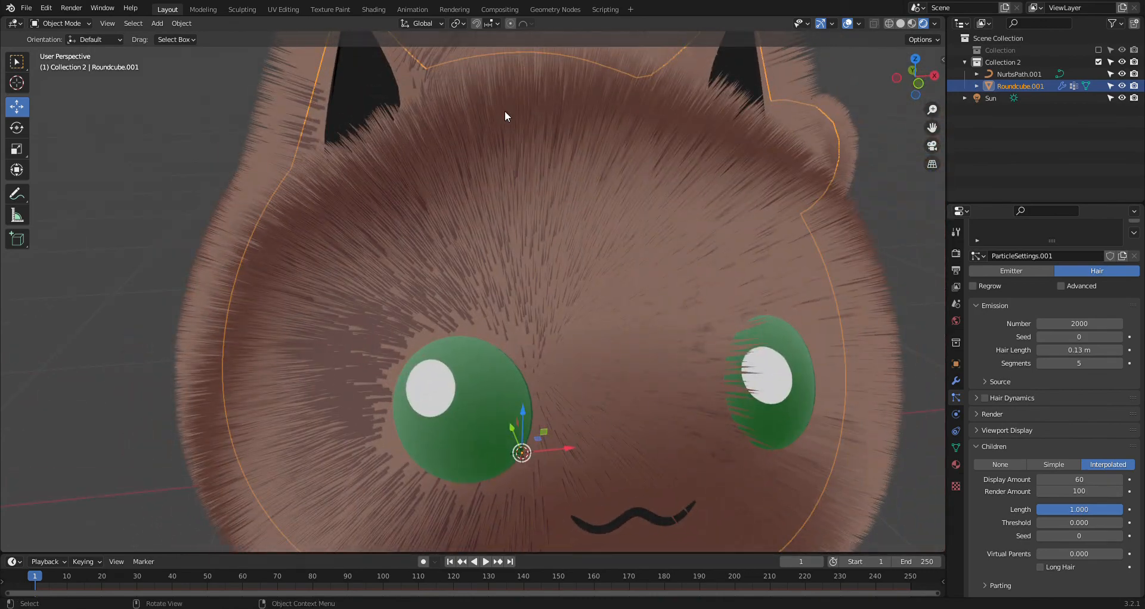
- Add a Normal node to the fluffin material in front of the Diffuse BSDF node
{"action": "left_click", "coordinate": [374, 9]}
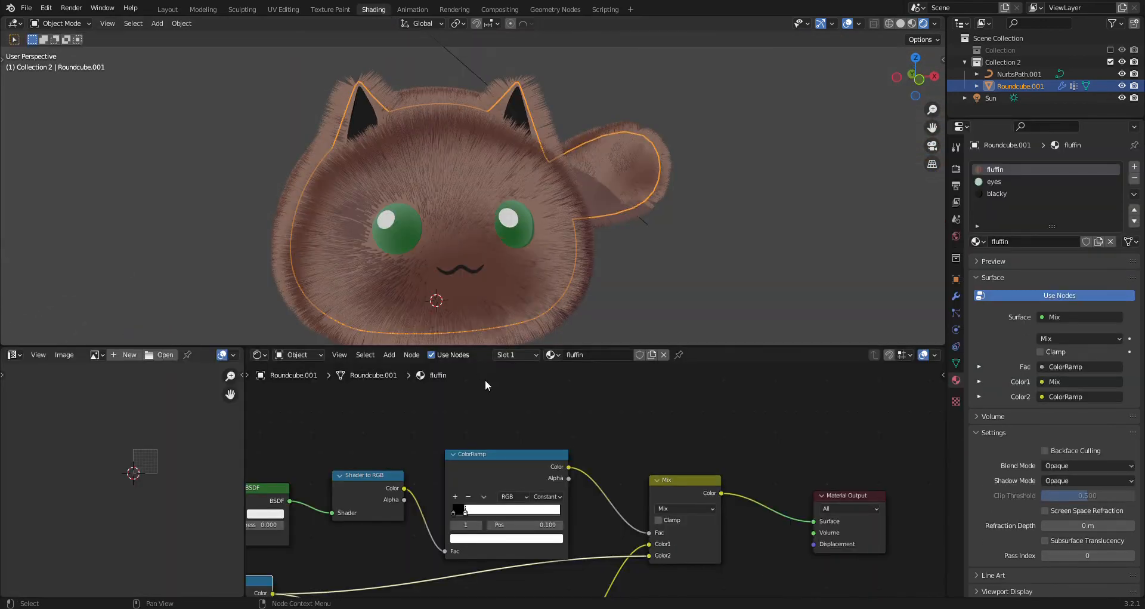
{"action": "middle_click_drag", "start_coordinate": [464, 398], "coordinate": [771, 371]}
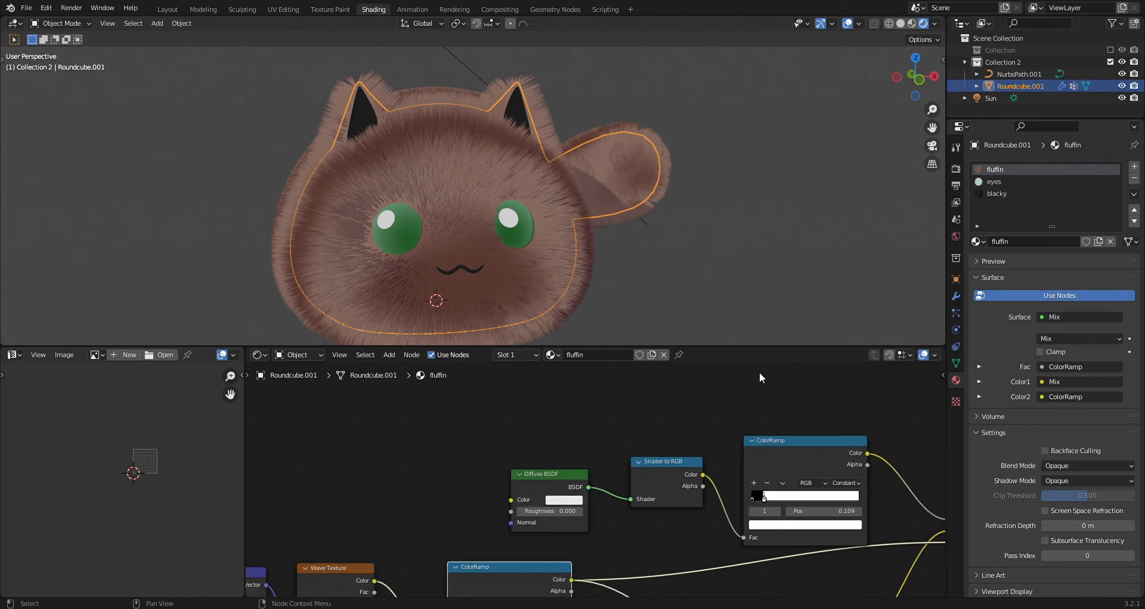
{"action": "middle_click_drag", "start_coordinate": [421, 261], "coordinate": [455, 254]}
{"action": "scroll", "coordinate": [456, 254], "scroll_direction": "up", "scroll_amount": 1}
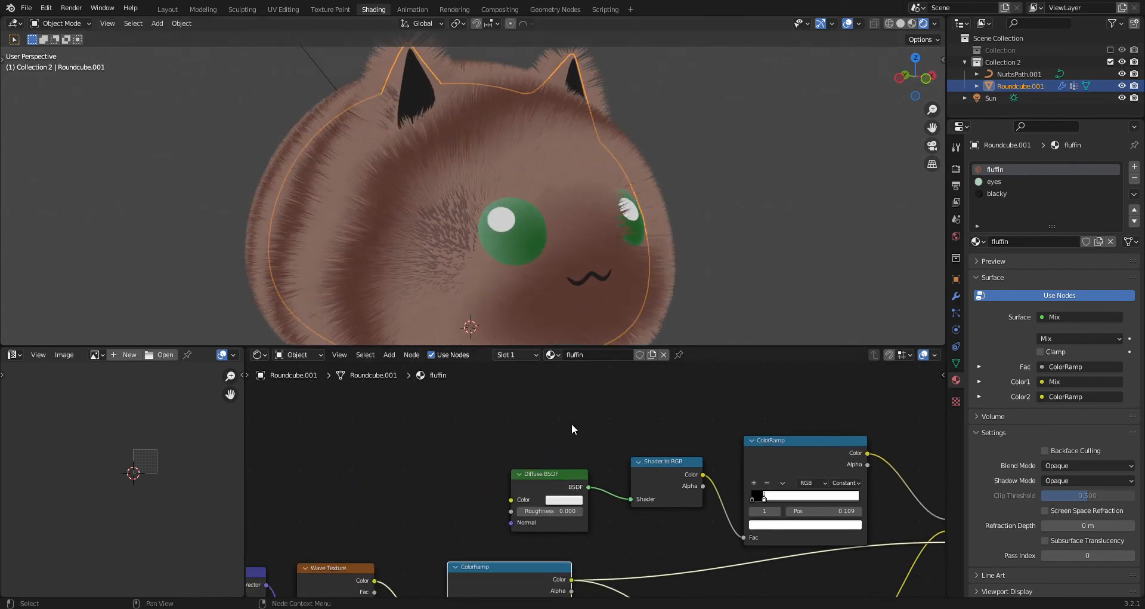
{"action": "key", "text": "shift+a"}
{"action": "left_click", "coordinate": [385, 464]}
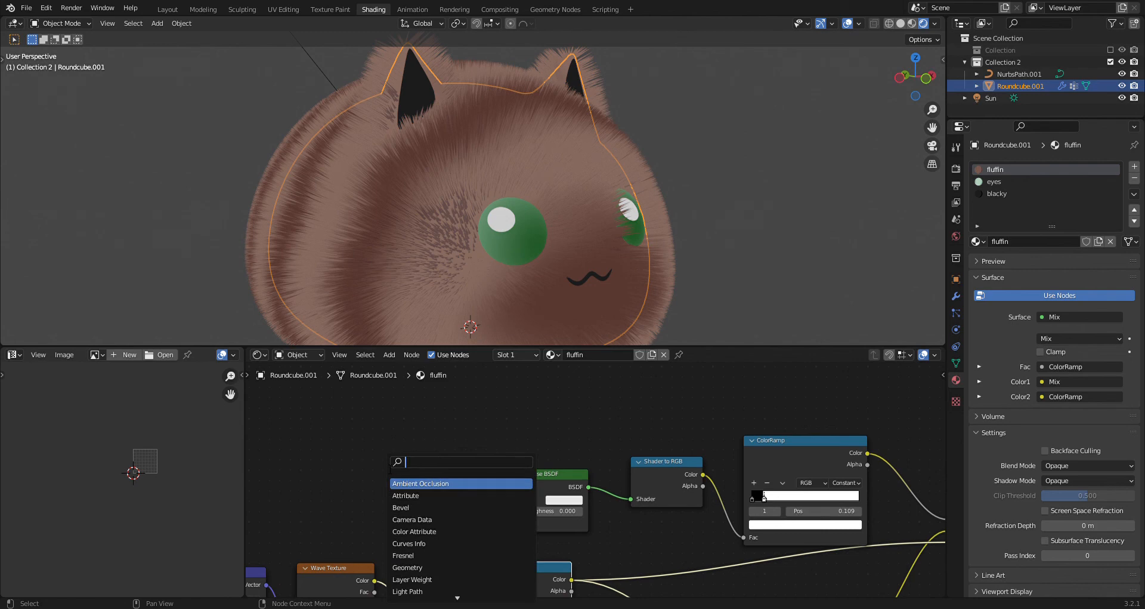
{"action": "type", "text": "ha"}
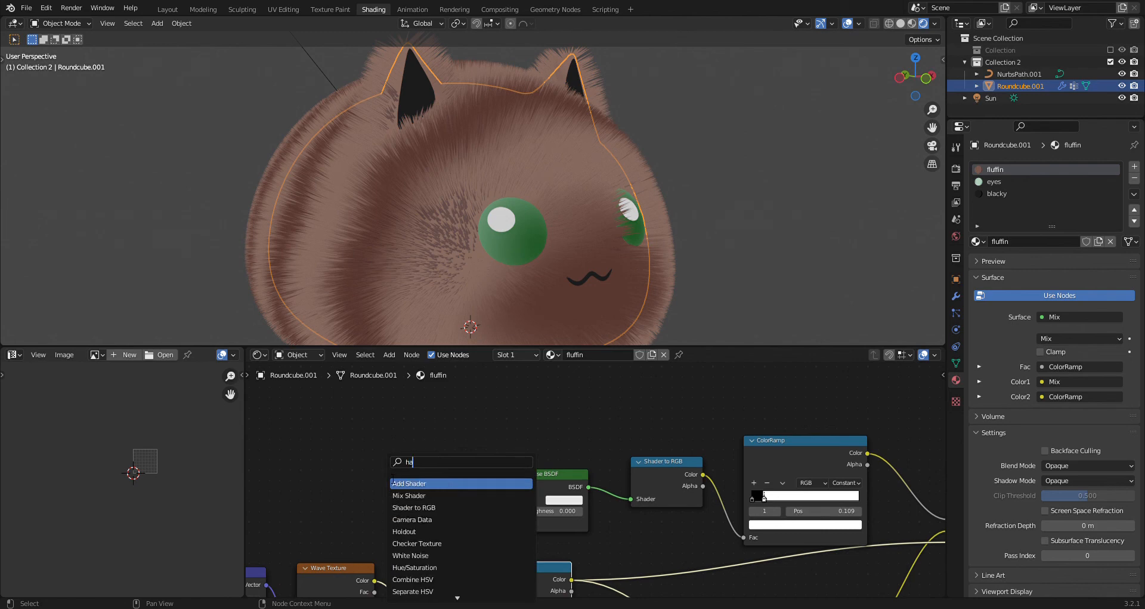
{"action": "key", "text": "BackSpace"}
{"action": "key", "text": "BackSpace"}
{"action": "type", "text": "nor"}
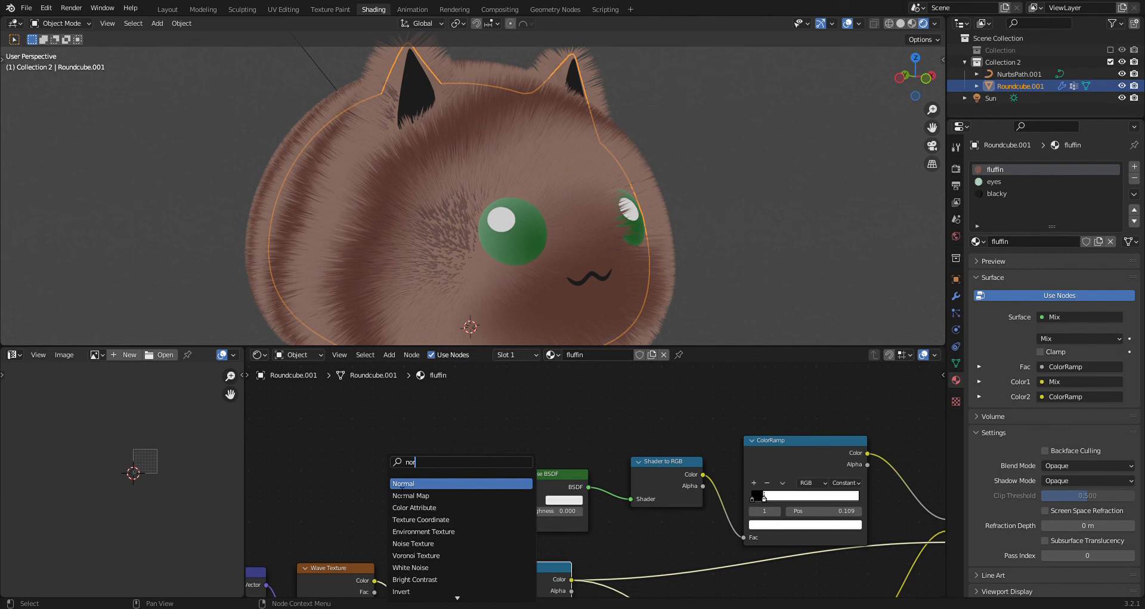
{"action": "left_click", "coordinate": [403, 484]}
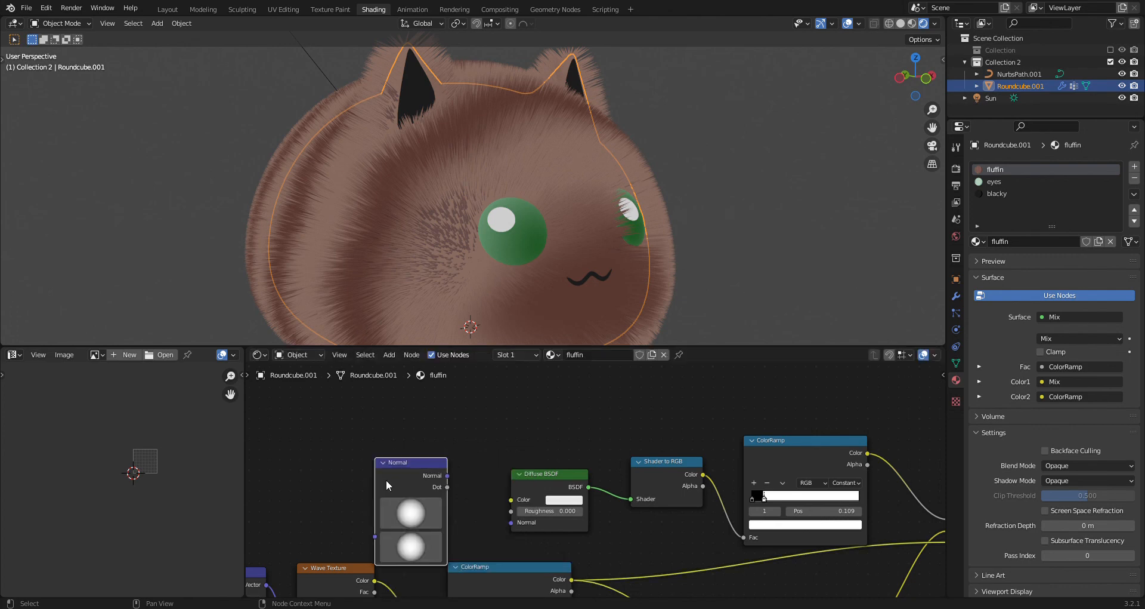
- Connect the Normal node's Normal output to the Diffuse BSDF's Normal input and move the node closer to it
{"action": "left_click", "coordinate": [453, 472]}
{"action": "left_click_drag", "start_coordinate": [448, 475], "coordinate": [512, 522]}
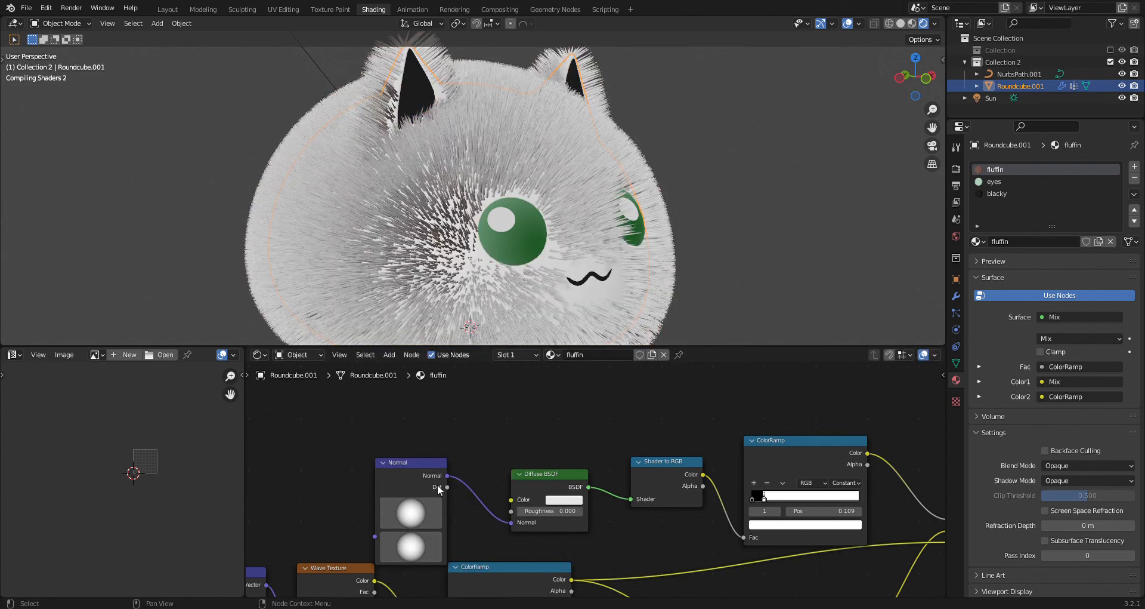
{"action": "left_click_drag", "start_coordinate": [420, 477], "coordinate": [446, 434]}
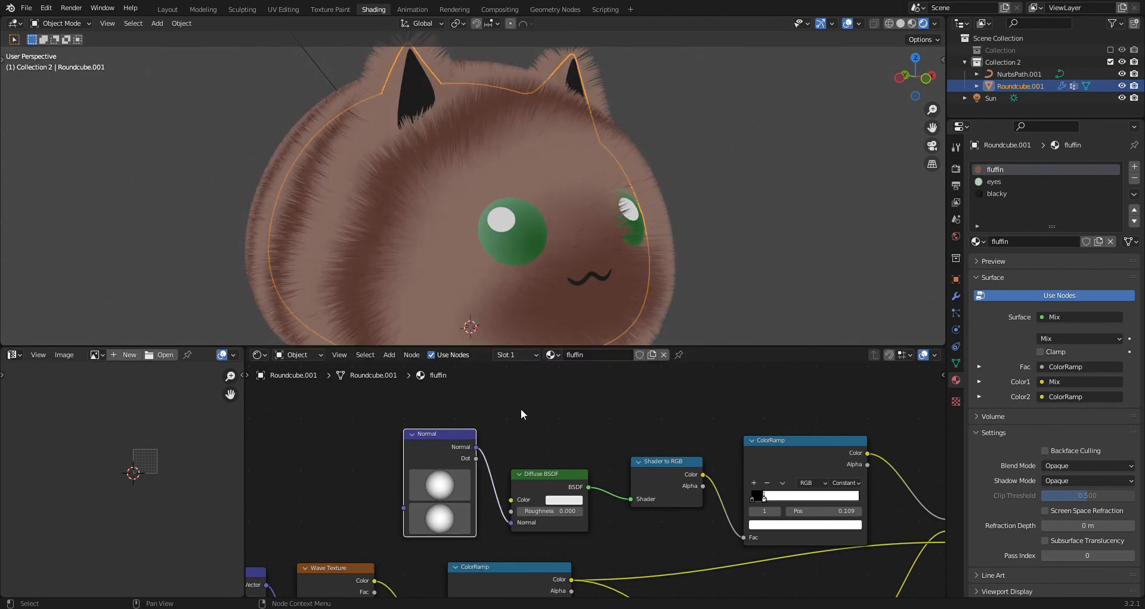
{"action": "middle_click_drag", "start_coordinate": [443, 205], "coordinate": [475, 163]}
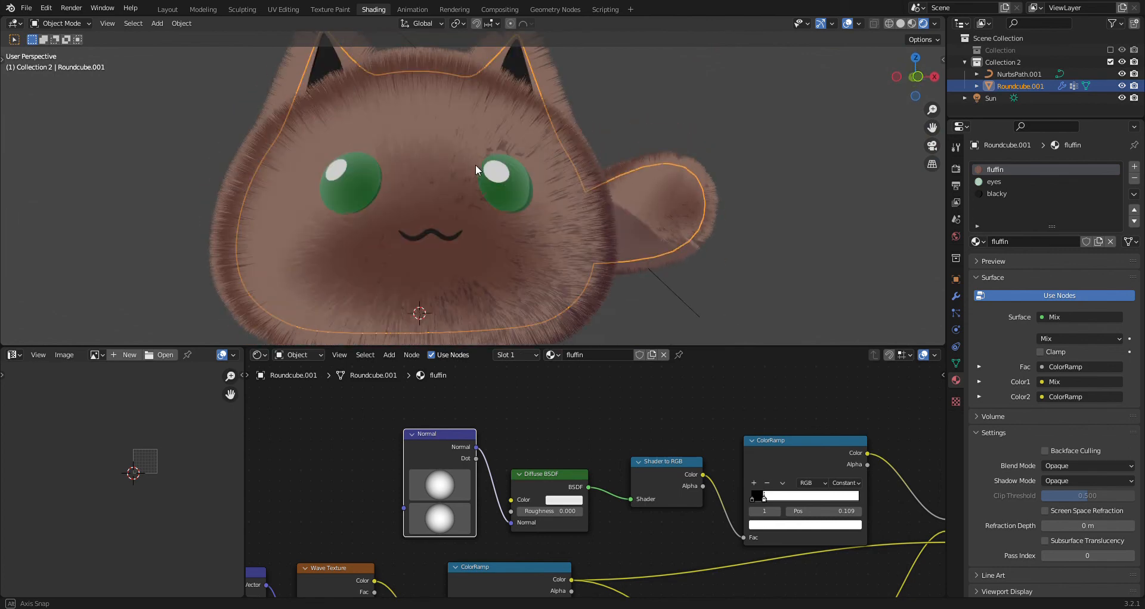
- Inset the two faces behind the mouth on the body mesh slightly
{"action": "left_click", "coordinate": [167, 9]}
{"action": "left_click", "coordinate": [203, 10]}
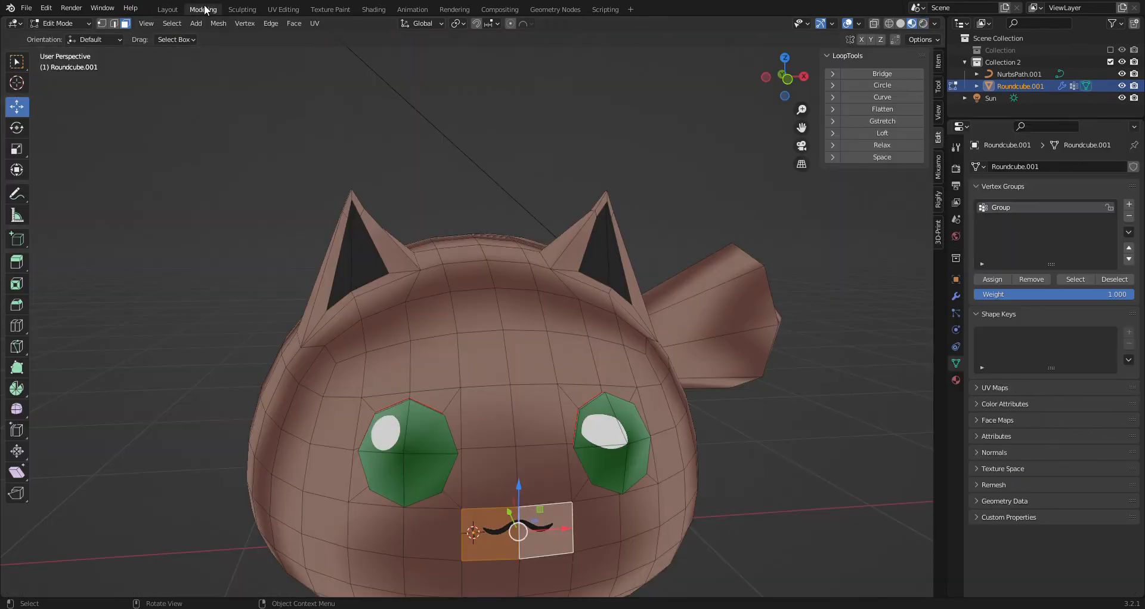
{"action": "middle_click_drag", "start_coordinate": [525, 421], "coordinate": [508, 453]}
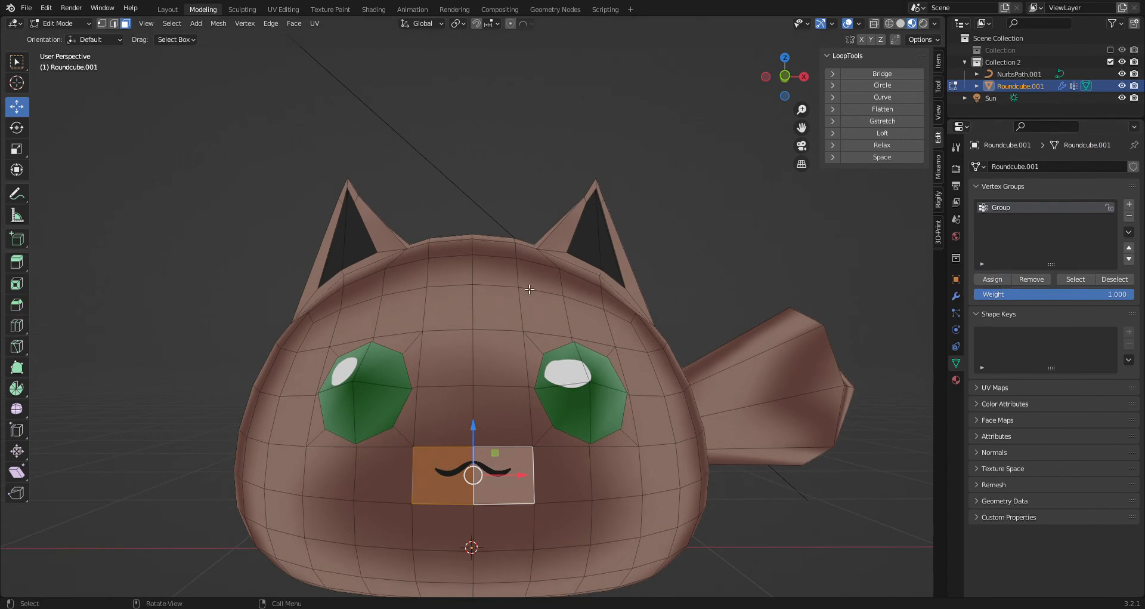
{"action": "left_click", "coordinate": [17, 284]}
{"action": "left_click_drag", "start_coordinate": [525, 474], "coordinate": [507, 473]}
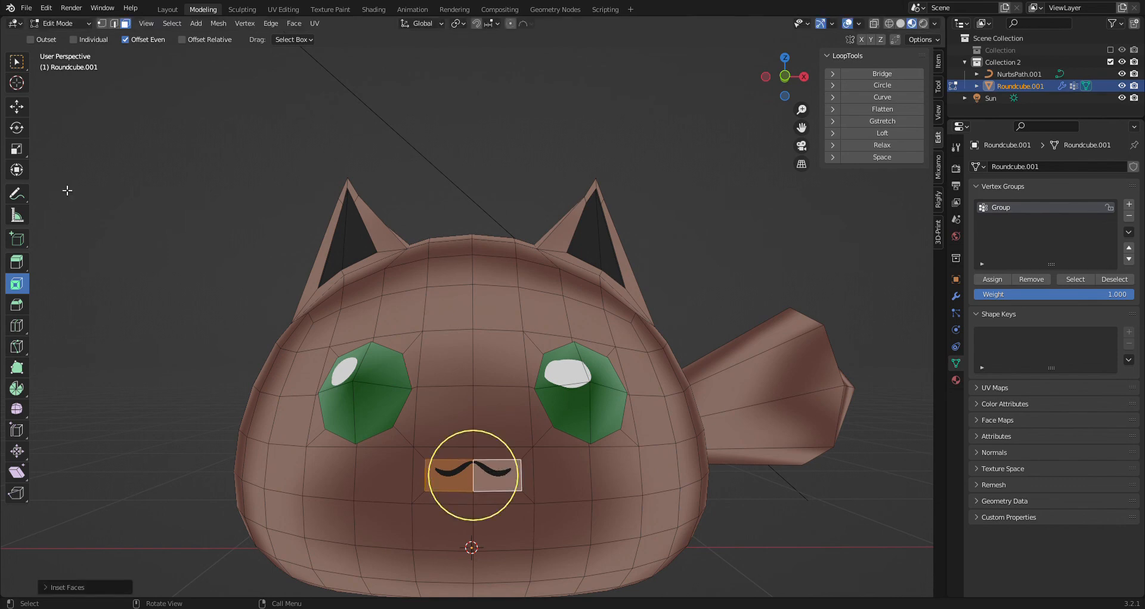
- Move the inset mouth faces slightly down, scale them down a little, and check the fur around the mouth
{"action": "left_click", "coordinate": [17, 106]}
{"action": "left_click_drag", "start_coordinate": [475, 440], "coordinate": [475, 445]}
{"action": "middle_click_drag", "start_coordinate": [489, 490], "coordinate": [544, 466]}
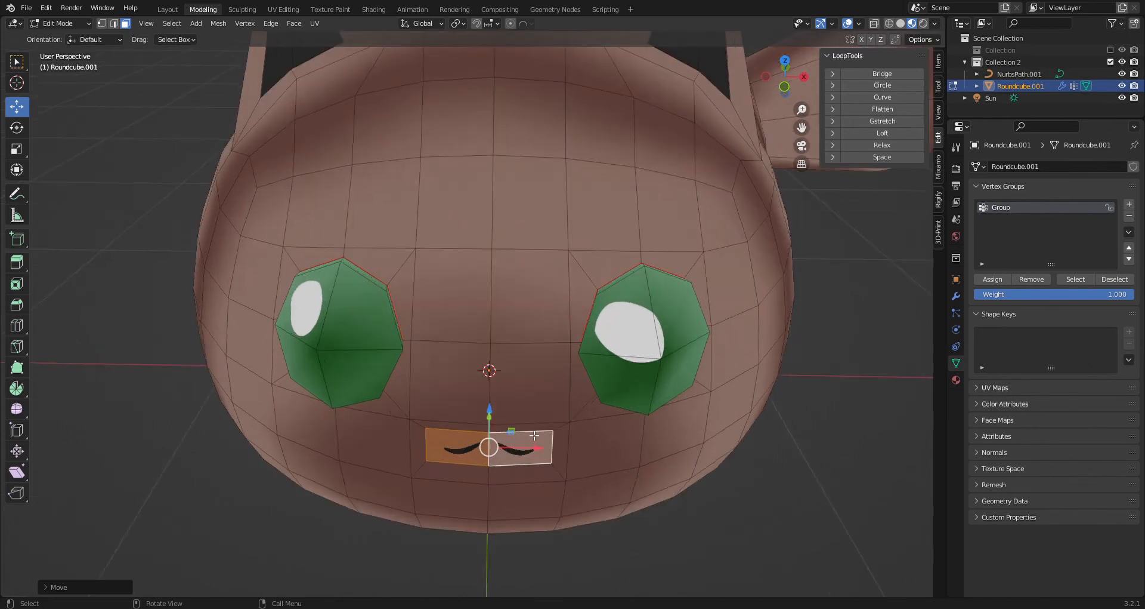
{"action": "scroll", "coordinate": [546, 465], "scroll_direction": "up", "scroll_amount": 3}
{"action": "scroll", "coordinate": [662, 498], "scroll_direction": "down", "scroll_amount": 1}
{"action": "key", "text": "s"}
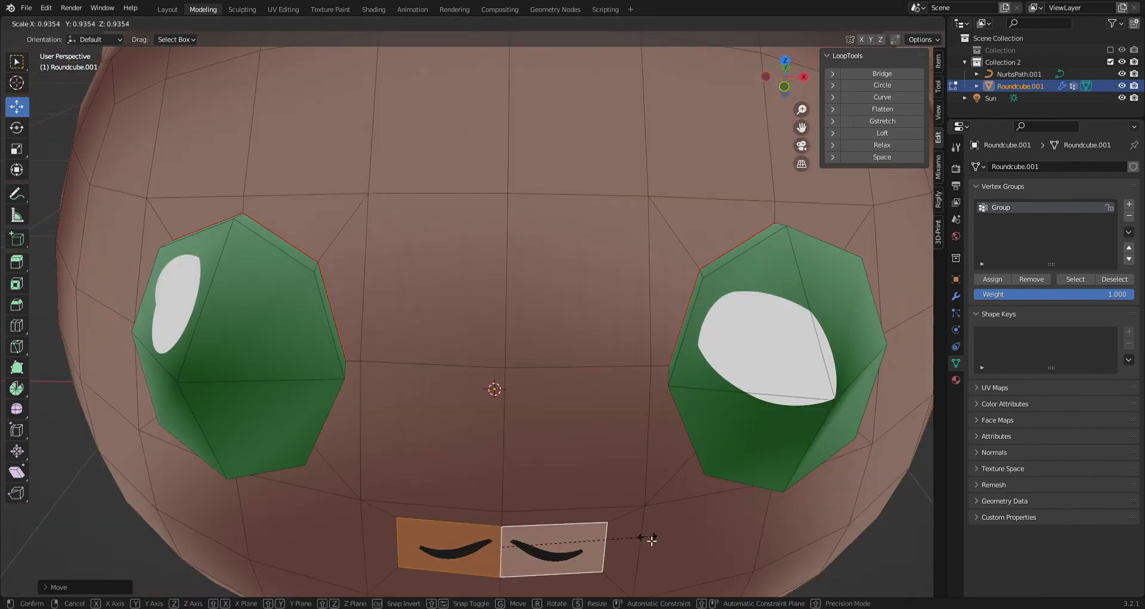
{"action": "left_click", "coordinate": [647, 535]}
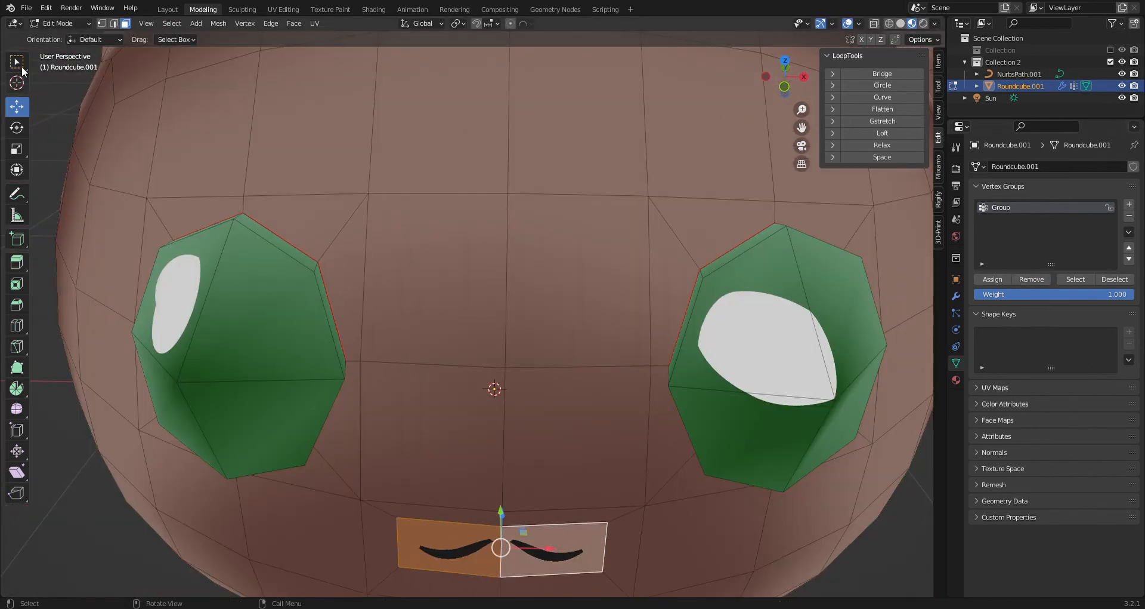
{"action": "left_click", "coordinate": [168, 9]}
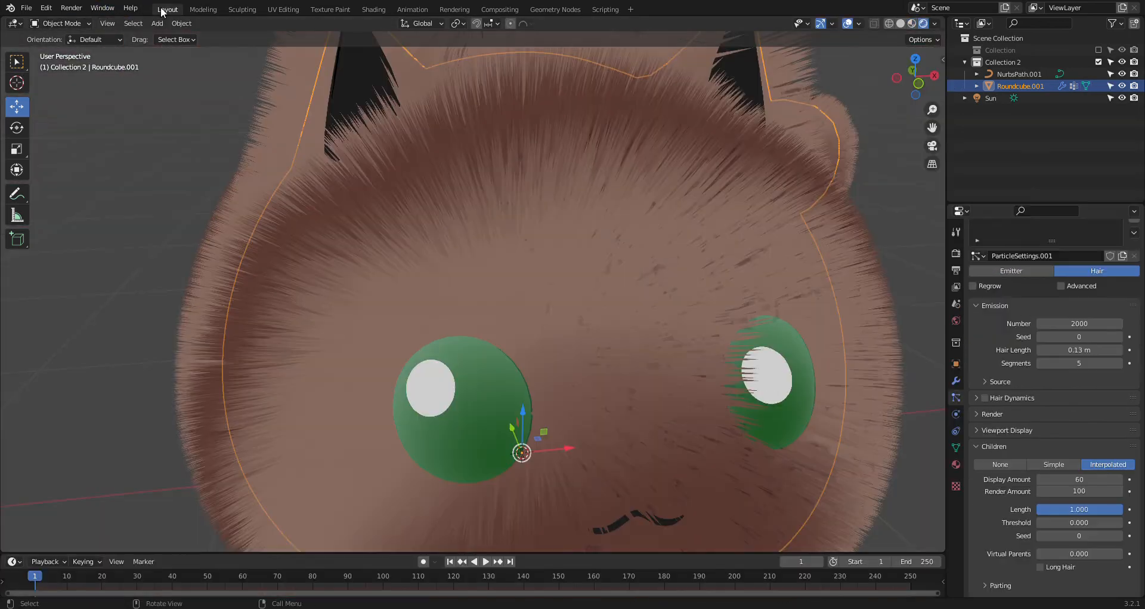
- Move the mouth curve slightly forward along Y, away from the face, and check it on the furry cat
{"action": "left_click", "coordinate": [624, 527]}
{"action": "left_click", "coordinate": [203, 9]}
{"action": "middle_click_drag", "start_coordinate": [399, 312], "coordinate": [497, 480]}
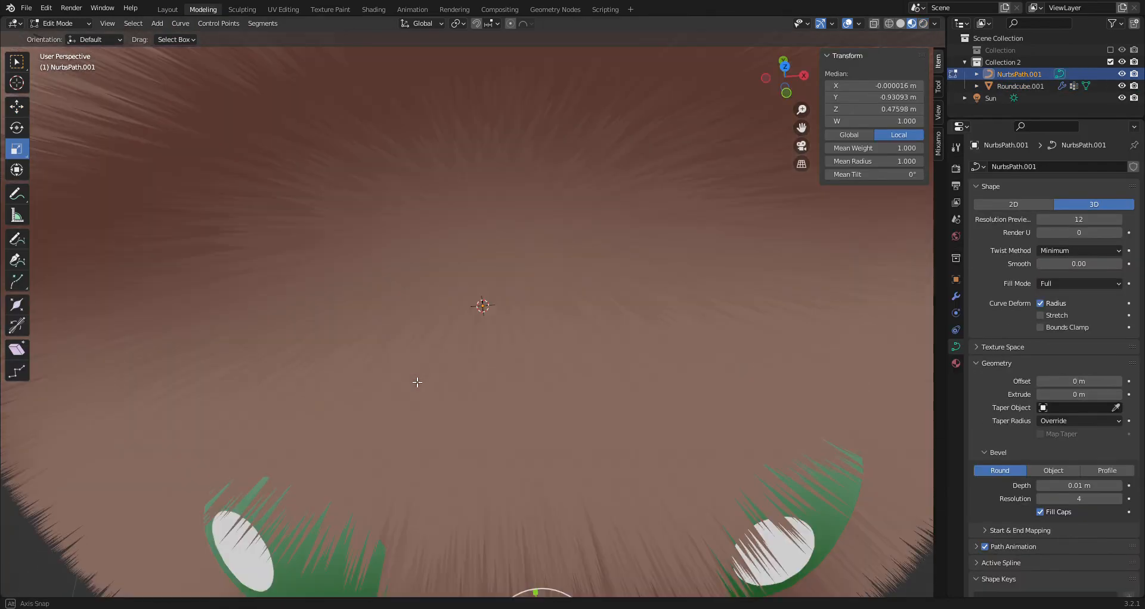
{"action": "left_click", "coordinate": [17, 106]}
{"action": "scroll", "coordinate": [512, 455], "scroll_direction": "down", "scroll_amount": 5}
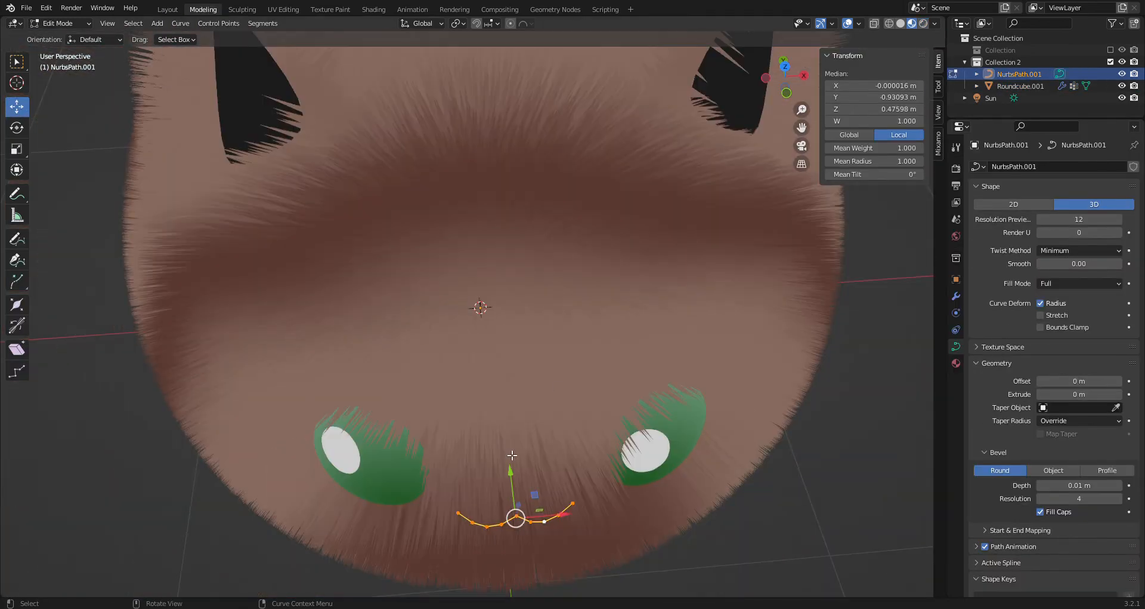
{"action": "middle_click_drag", "start_coordinate": [535, 497], "coordinate": [415, 456]}
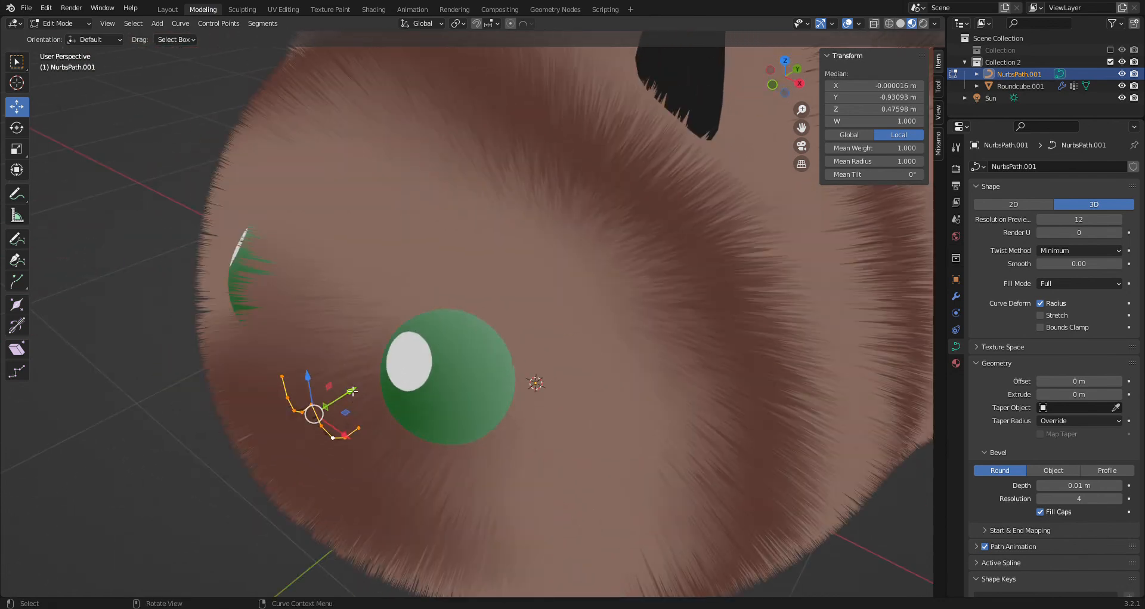
{"action": "left_click_drag", "start_coordinate": [352, 401], "coordinate": [347, 408]}
{"action": "middle_click_drag", "start_coordinate": [347, 409], "coordinate": [558, 401]}
{"action": "left_click", "coordinate": [175, 10]}
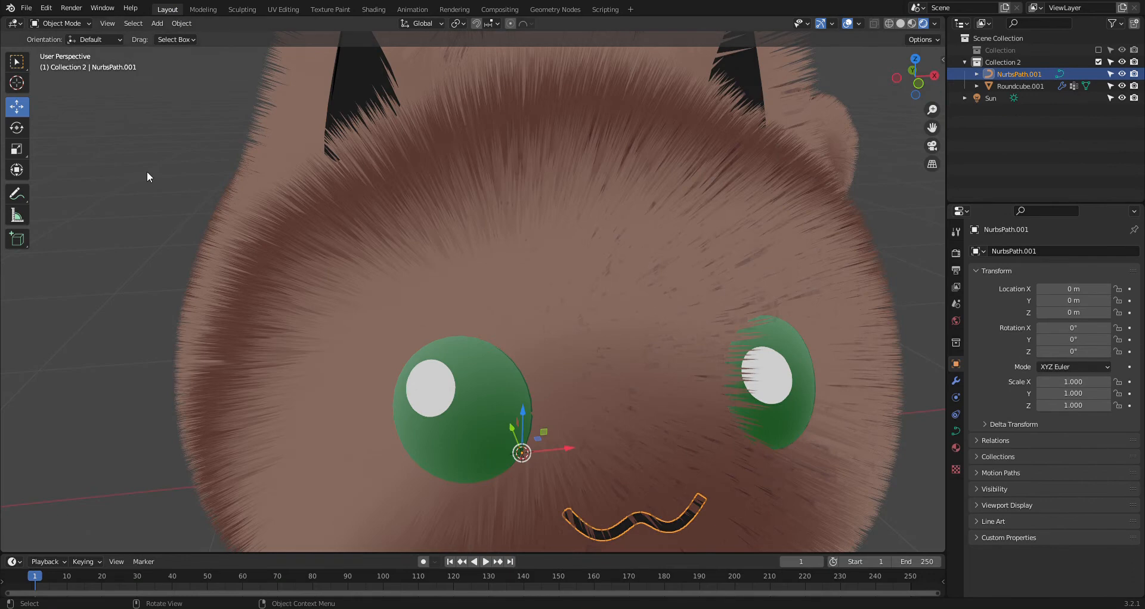
{"action": "left_click", "coordinate": [147, 173]}
{"action": "scroll", "coordinate": [329, 263], "scroll_direction": "down", "scroll_amount": 5}
{"action": "middle_click_drag", "start_coordinate": [719, 363], "coordinate": [634, 358]}
{"action": "middle_click_drag", "start_coordinate": [625, 358], "coordinate": [708, 375]}
- Set the first ColorRamp stop of the body's blacky material to a dark red-brown, R 0.019, G 0.002, B 0
{"action": "left_click", "coordinate": [564, 227]}
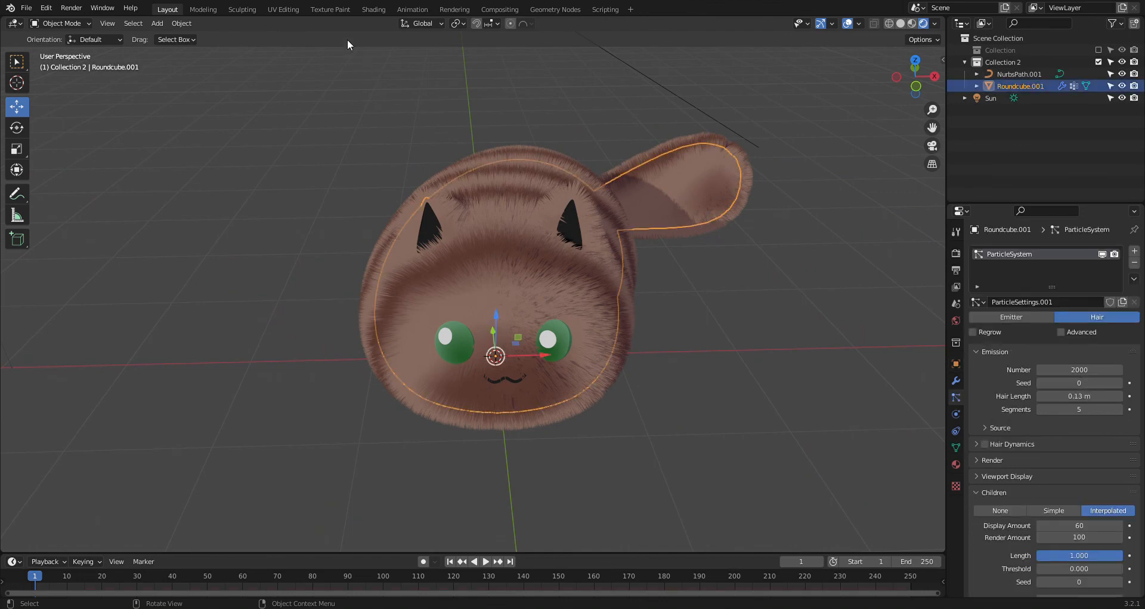
{"action": "left_click", "coordinate": [372, 9]}
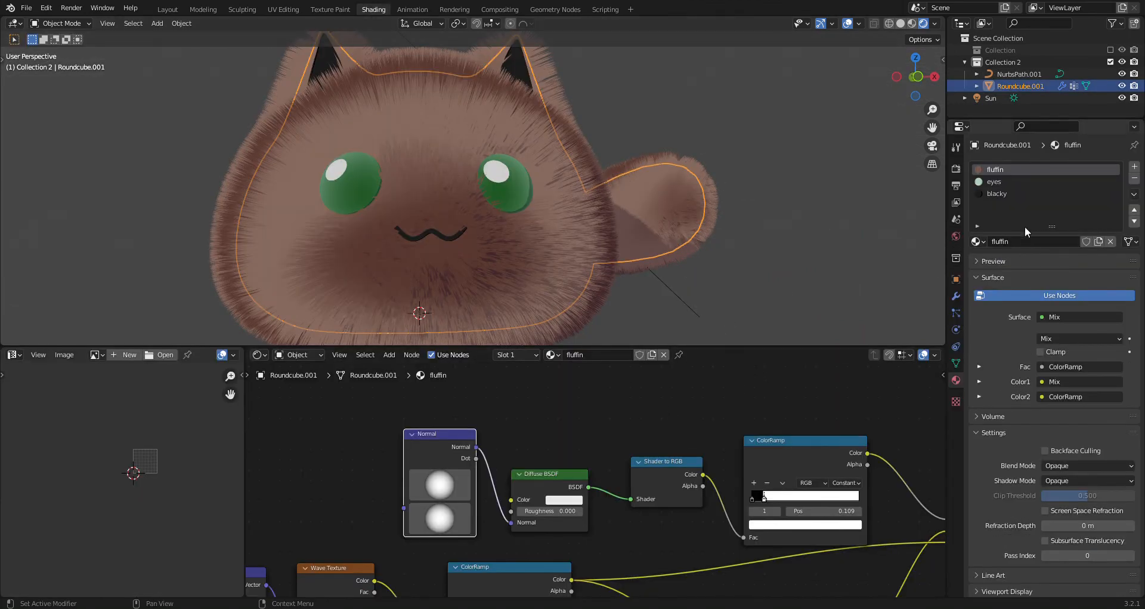
{"action": "left_click", "coordinate": [1009, 194]}
{"action": "middle_click_drag", "start_coordinate": [826, 407], "coordinate": [515, 413]}
{"action": "scroll", "coordinate": [564, 459], "scroll_direction": "up", "scroll_amount": 4}
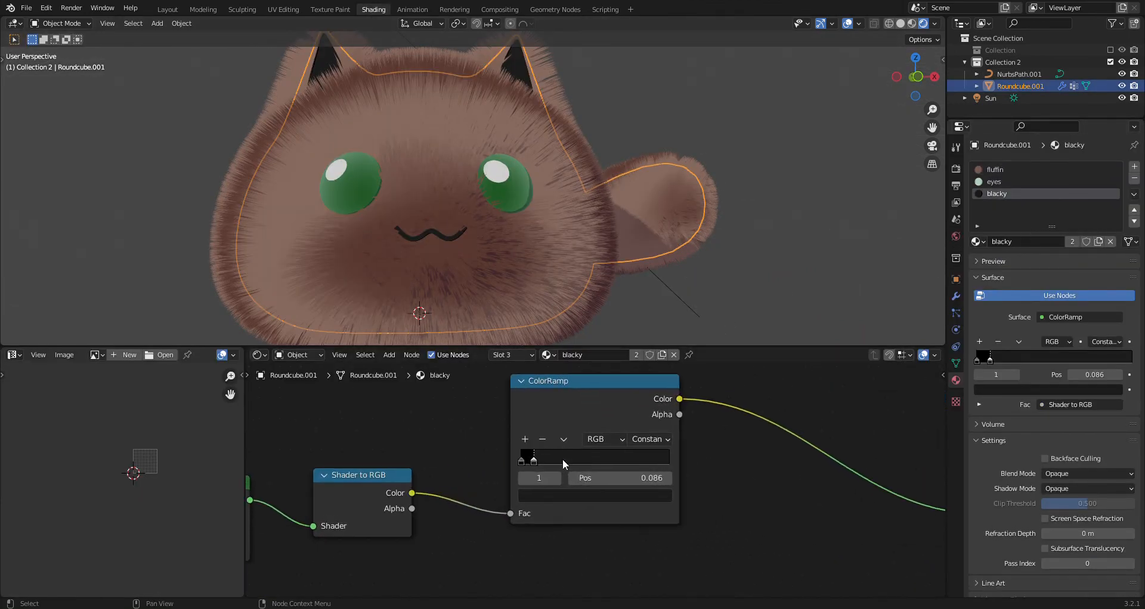
{"action": "left_click", "coordinate": [513, 460]}
{"action": "left_click", "coordinate": [551, 496]}
{"action": "mouse_move", "coordinate": [642, 361]}
{"action": "left_mouse_down"}
{"action": "mouse_move", "coordinate": [563, 389]}
{"action": "mouse_move", "coordinate": [644, 371]}
{"action": "left_mouse_up"}
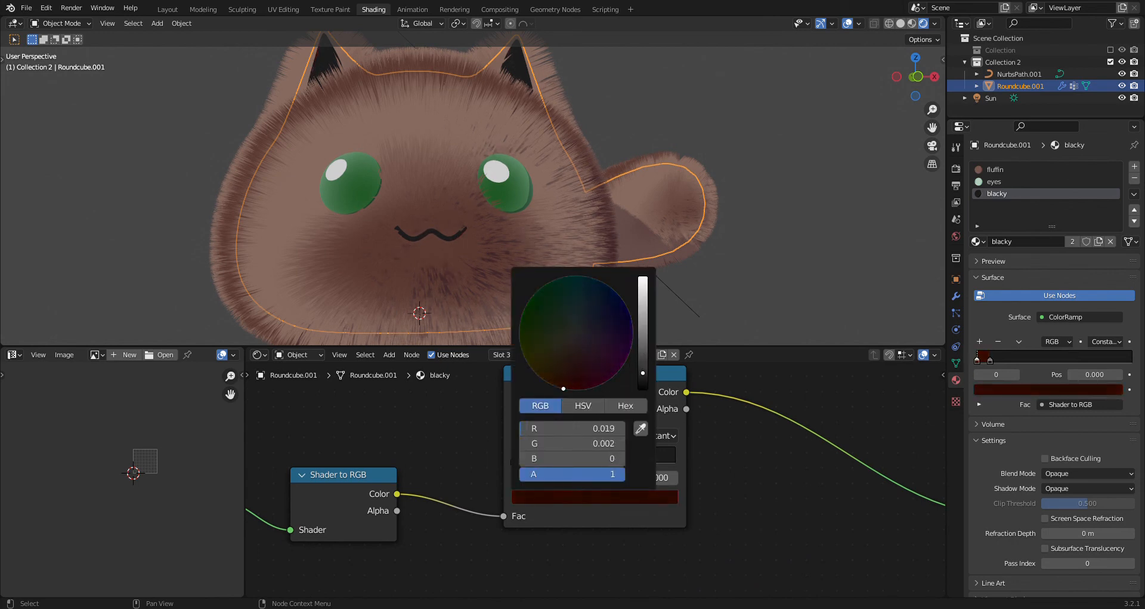
- Tint the second ColorRamp stop at 0.086 to a very dark brown, R 0.011, G 0.006, B 0.006
{"action": "left_click", "coordinate": [529, 459]}
{"action": "left_click", "coordinate": [576, 496]}
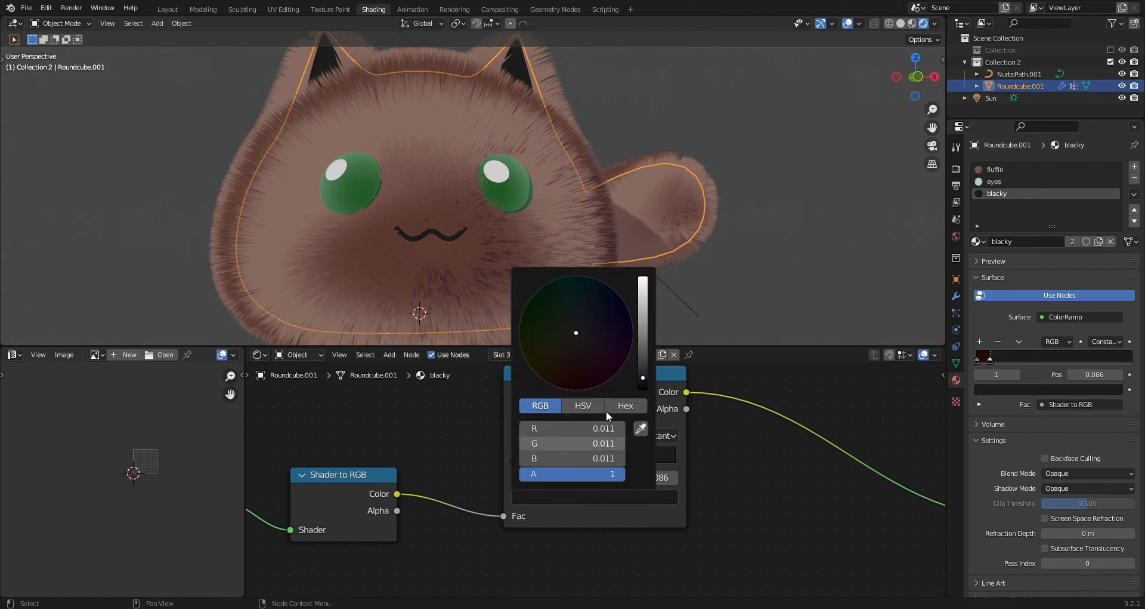
{"action": "left_click_drag", "start_coordinate": [641, 357], "coordinate": [643, 377]}
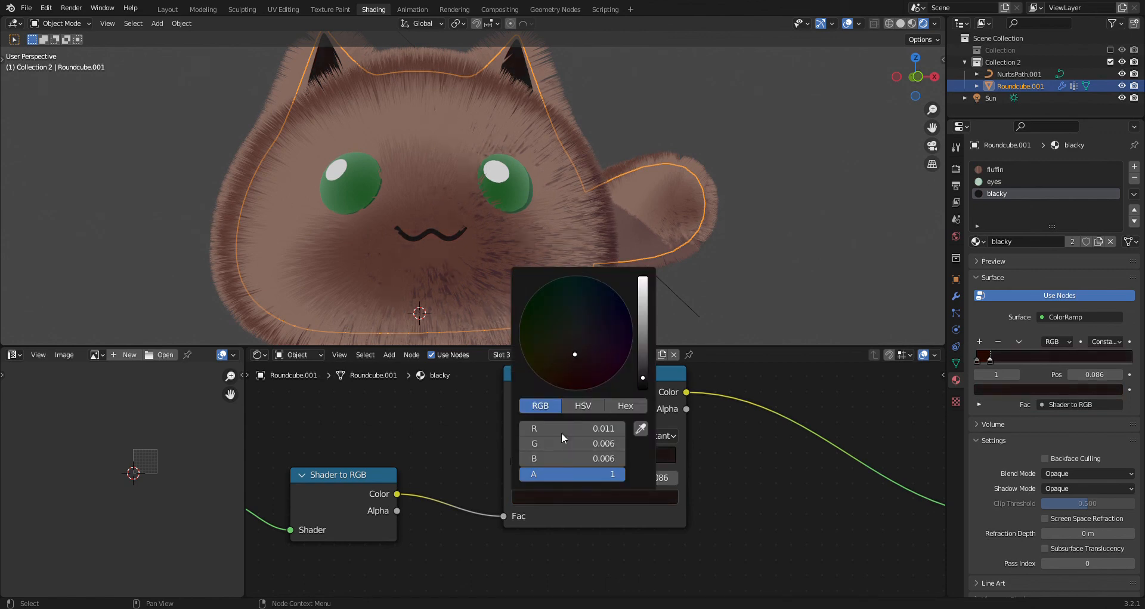
- Readjust the blacky ColorRamp, keeping the first stop near black and brightening the second to a dark brown, and check the ears
{"action": "left_click", "coordinate": [516, 465]}
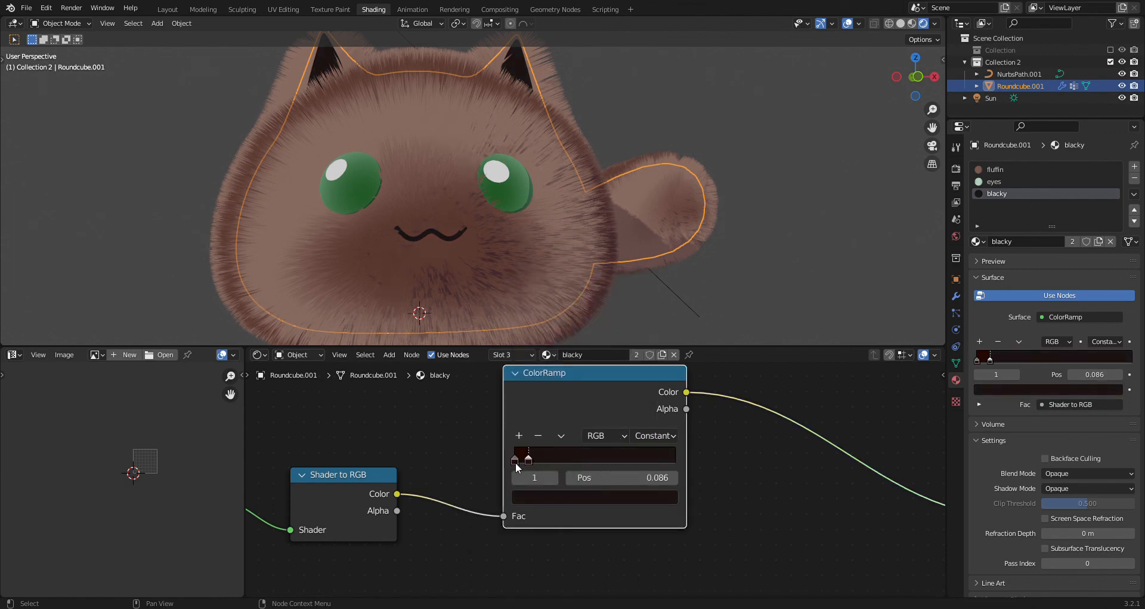
{"action": "left_click", "coordinate": [515, 459]}
{"action": "left_click", "coordinate": [539, 497]}
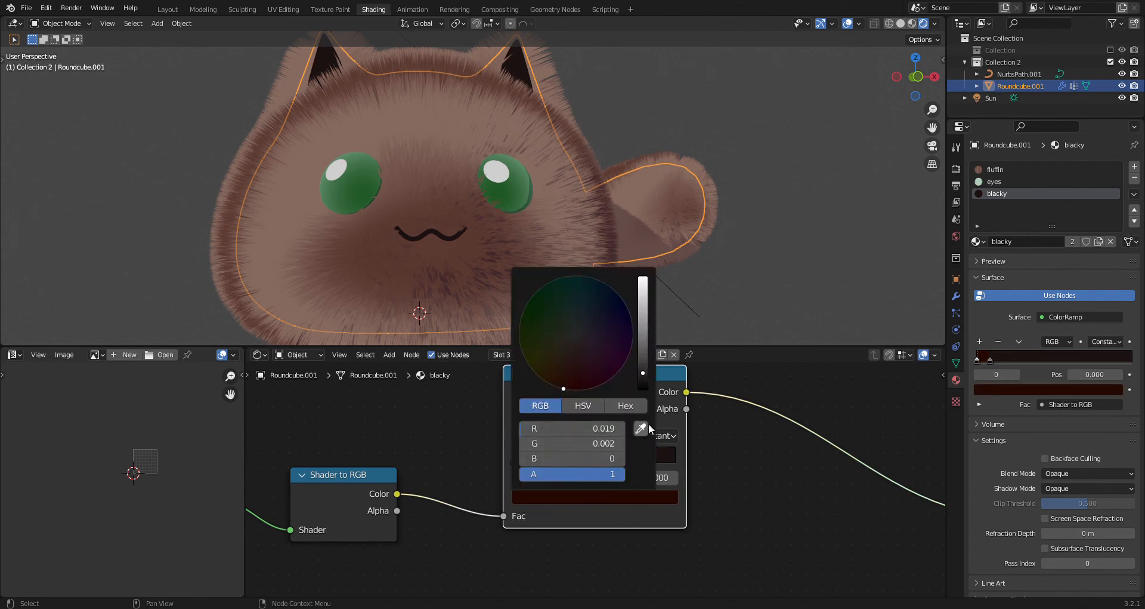
{"action": "left_click", "coordinate": [645, 427]}
{"action": "key", "text": "Escape"}
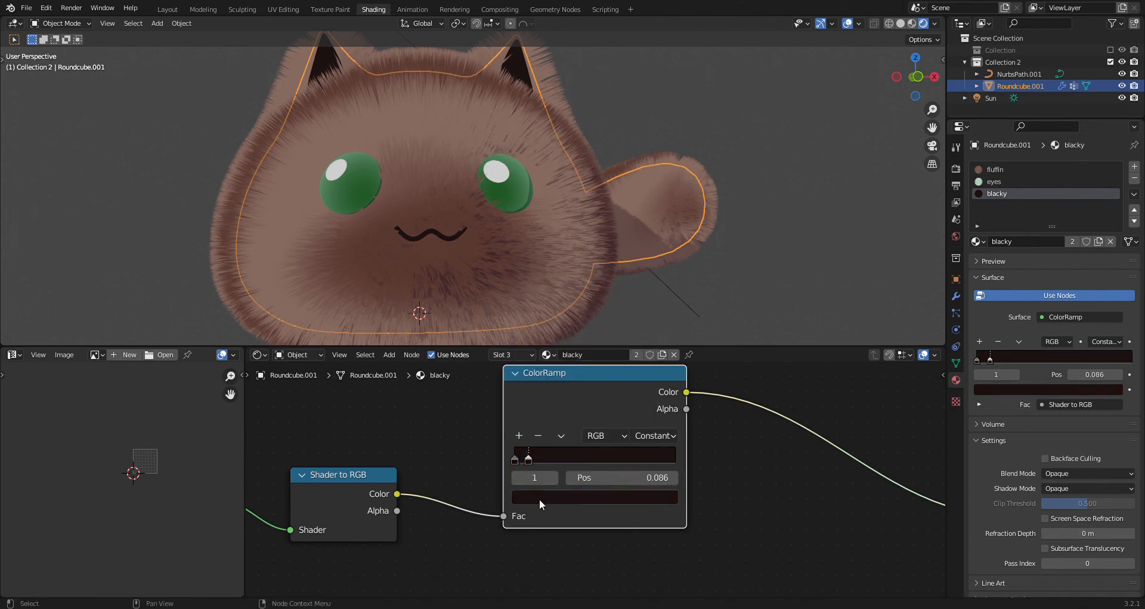
{"action": "left_click", "coordinate": [539, 497]}
{"action": "mouse_move", "coordinate": [641, 364]}
{"action": "left_mouse_down"}
{"action": "mouse_move", "coordinate": [642, 343]}
{"action": "mouse_move", "coordinate": [643, 374]}
{"action": "left_mouse_up"}
{"action": "middle_click_drag", "start_coordinate": [772, 156], "coordinate": [723, 179]}
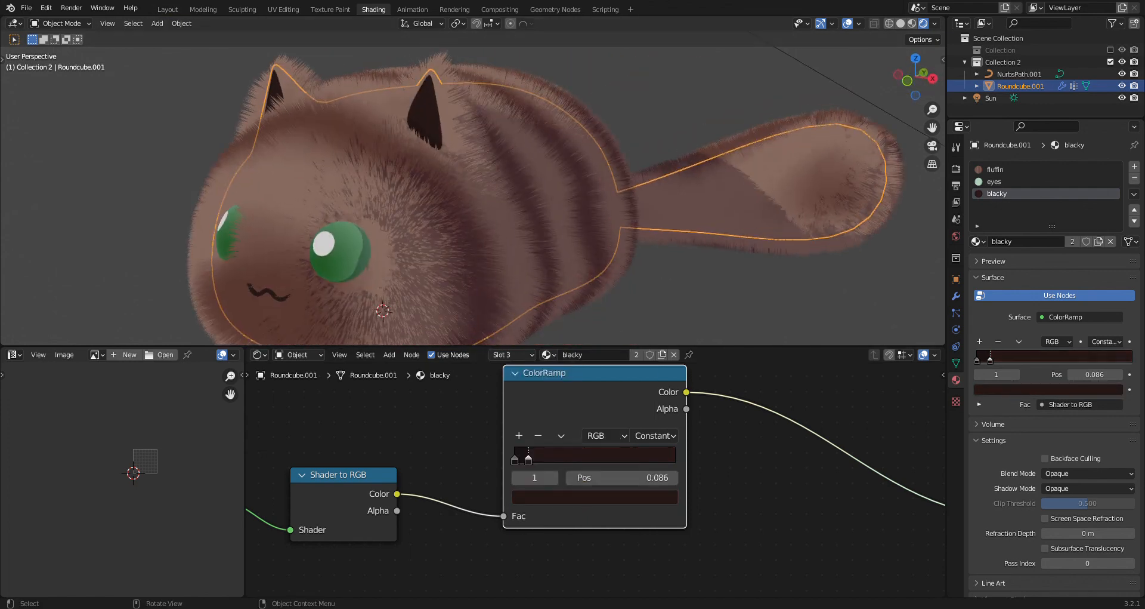
- In the Layout workspace, collapse Collection 2 and move its cat body and mouth curve together about -2.19 m along X
{"action": "left_click", "coordinate": [168, 10]}
{"action": "left_click", "coordinate": [380, 336]}
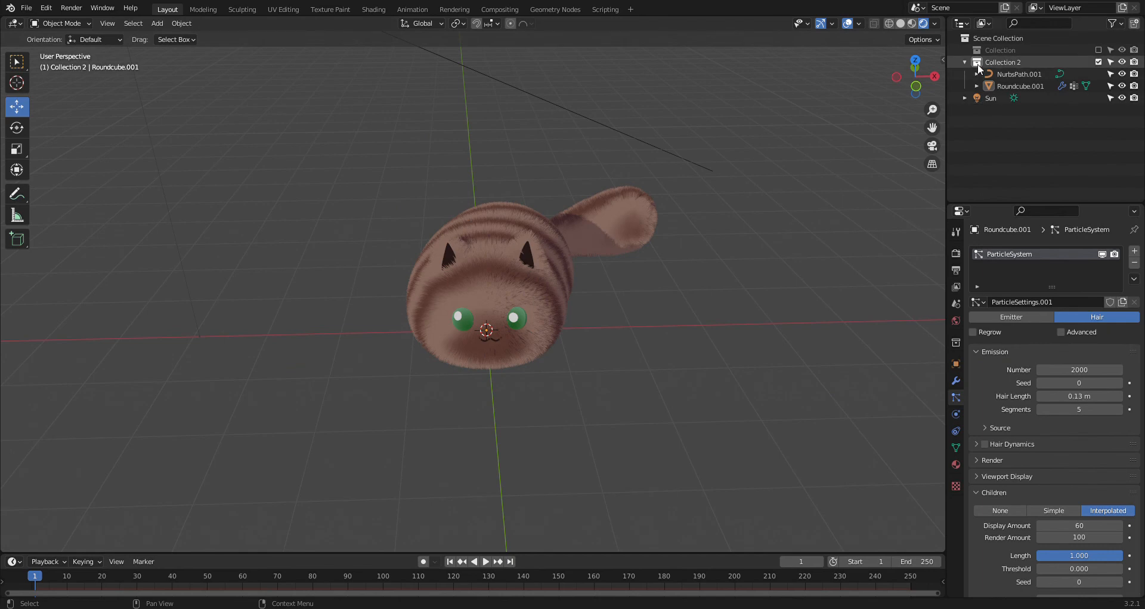
{"action": "left_click", "coordinate": [963, 64]}
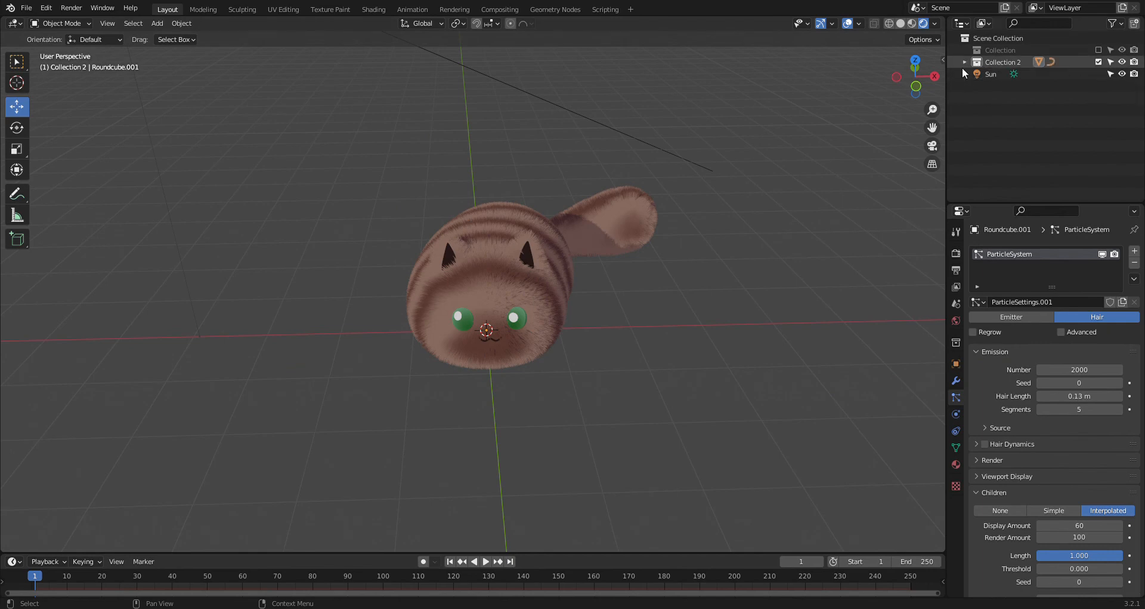
{"action": "left_click", "coordinate": [1100, 50]}
{"action": "left_click", "coordinate": [1101, 49]}
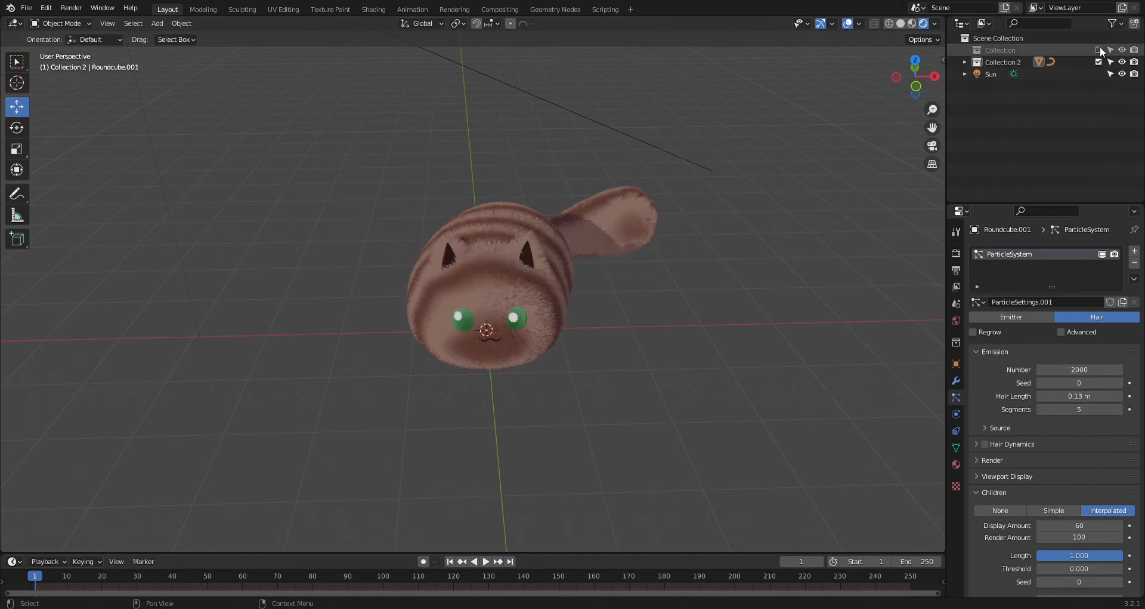
{"action": "left_click_drag", "start_coordinate": [657, 386], "coordinate": [384, 175]}
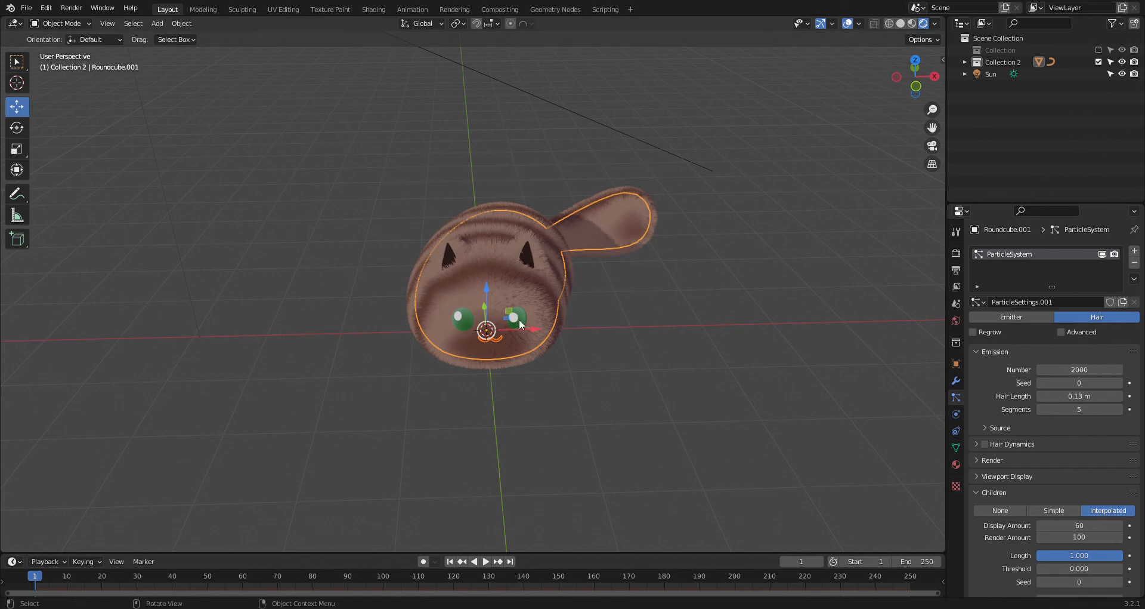
{"action": "left_click_drag", "start_coordinate": [532, 328], "coordinate": [372, 333]}
- Enable the original Collection in the view layer and compare the two furry cats side by side from several angles
{"action": "left_click", "coordinate": [1099, 49]}
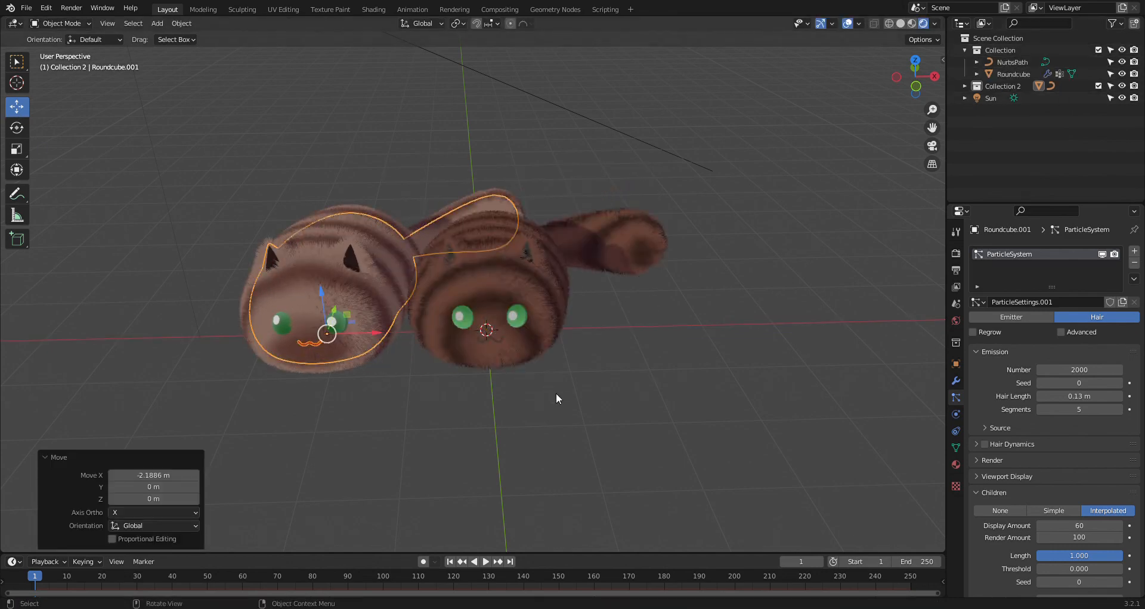
{"action": "left_click", "coordinate": [574, 409]}
{"action": "middle_click_drag", "start_coordinate": [574, 409], "coordinate": [605, 373]}
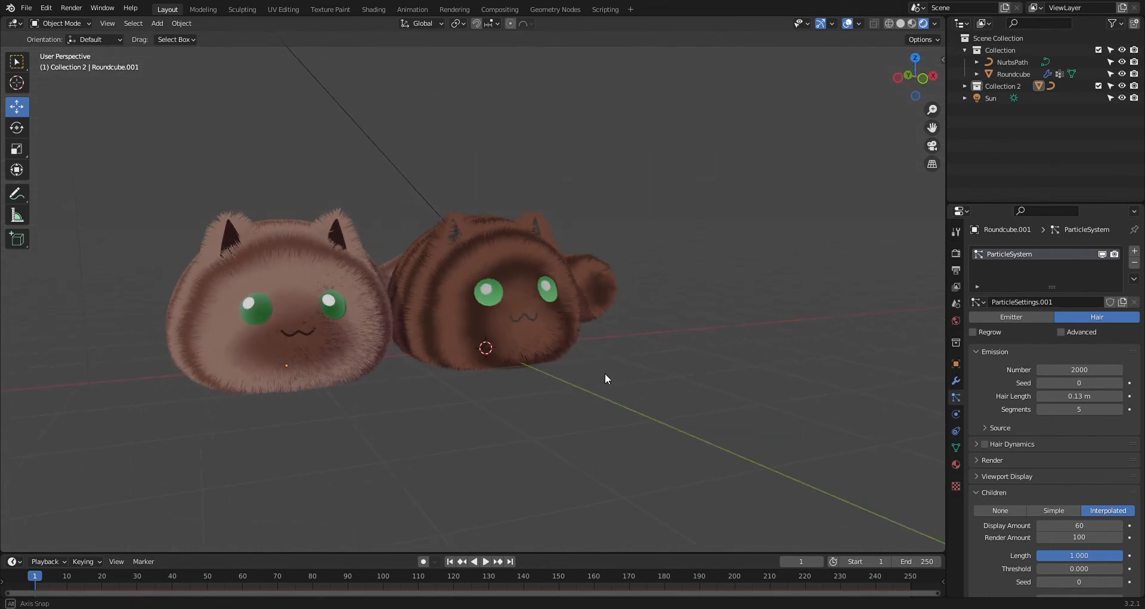
{"action": "scroll", "coordinate": [605, 374], "scroll_direction": "up", "scroll_amount": 5}
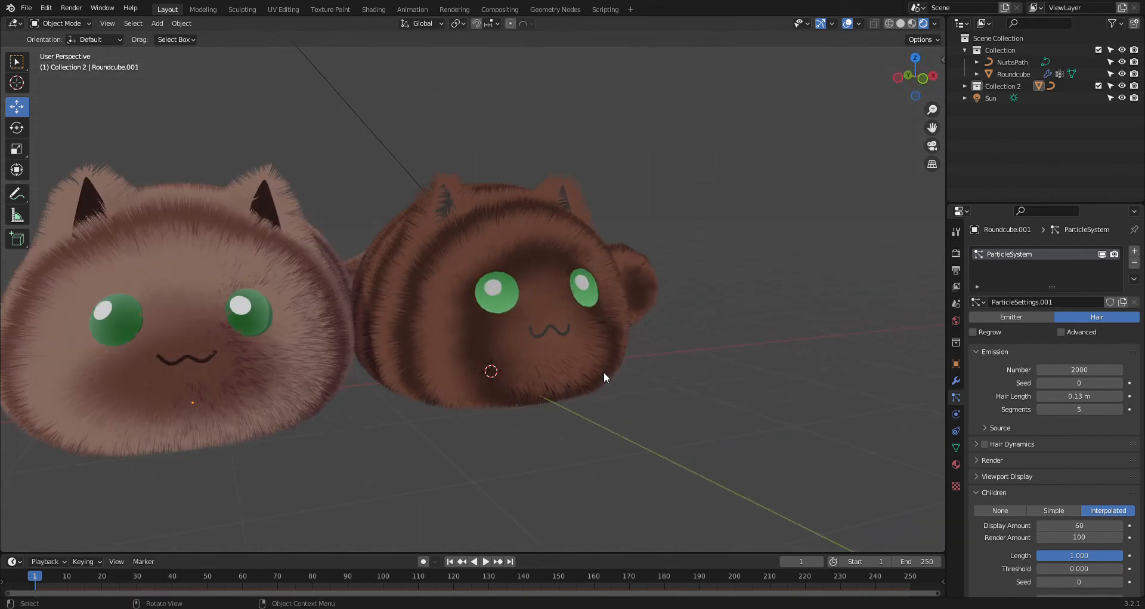
{"action": "middle_click_drag", "start_coordinate": [604, 374], "coordinate": [582, 363]}
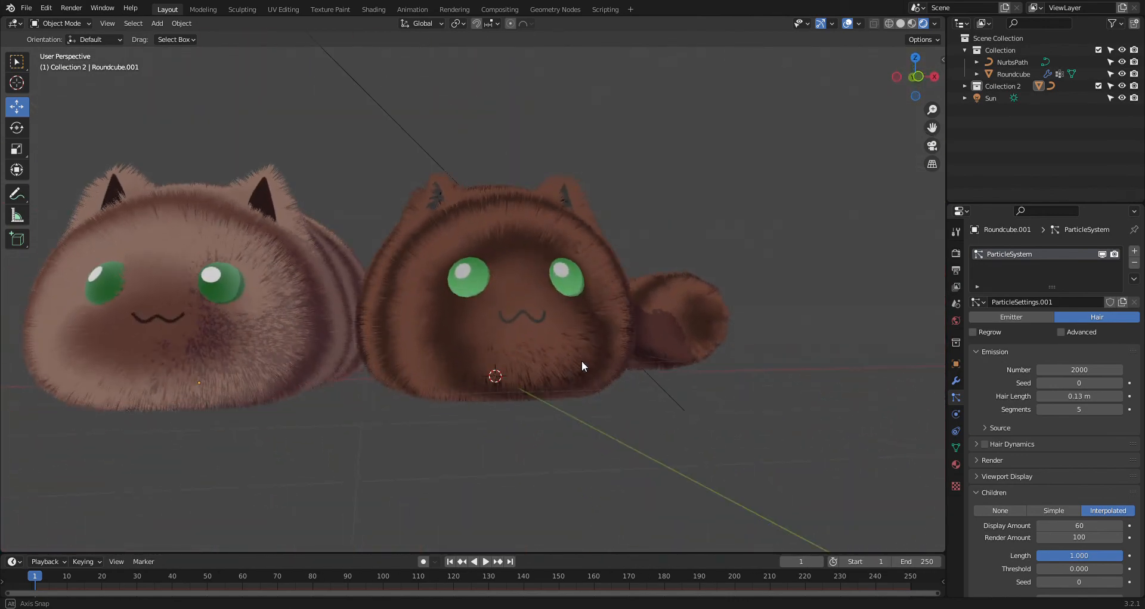
{"action": "middle_click_drag", "start_coordinate": [459, 361], "coordinate": [575, 401]}
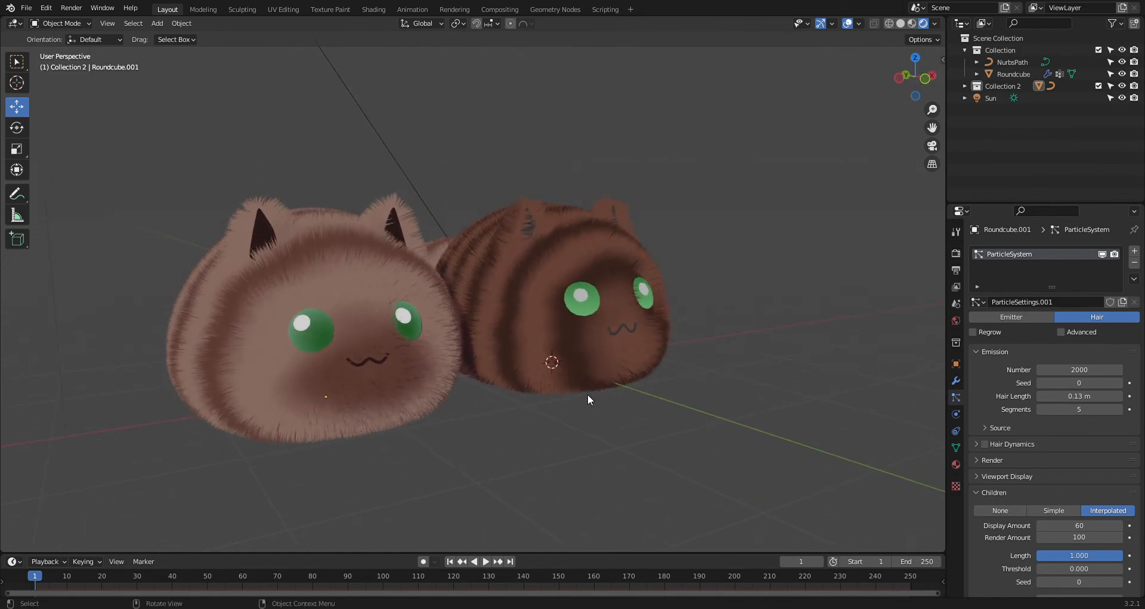